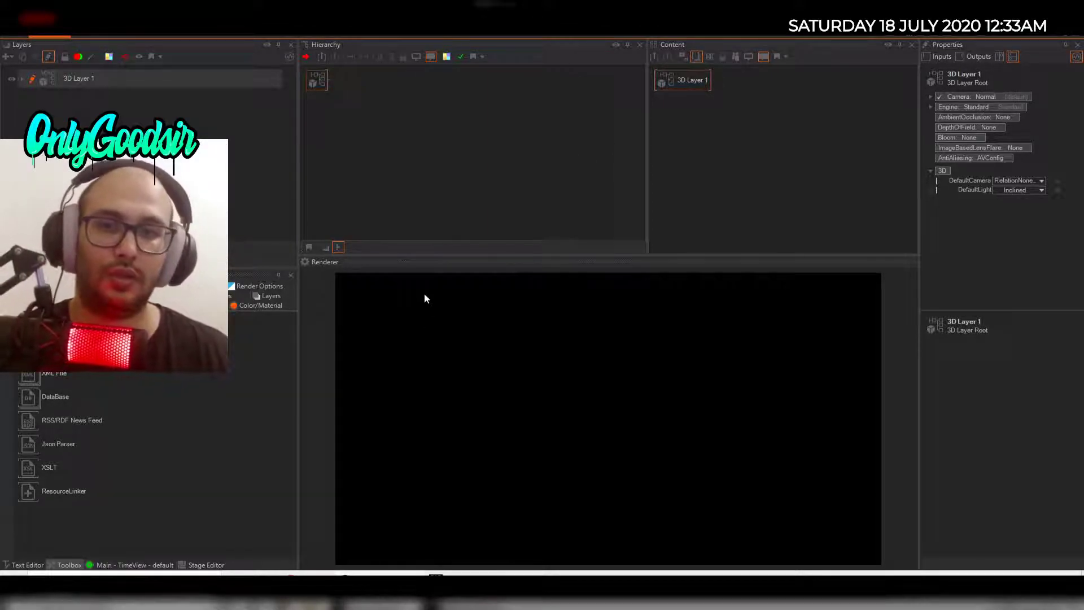
Widen the Properties panel and slightly widen the column holding the Layers and Toolbox panels
left_click_drag(919, 296, 896, 300)
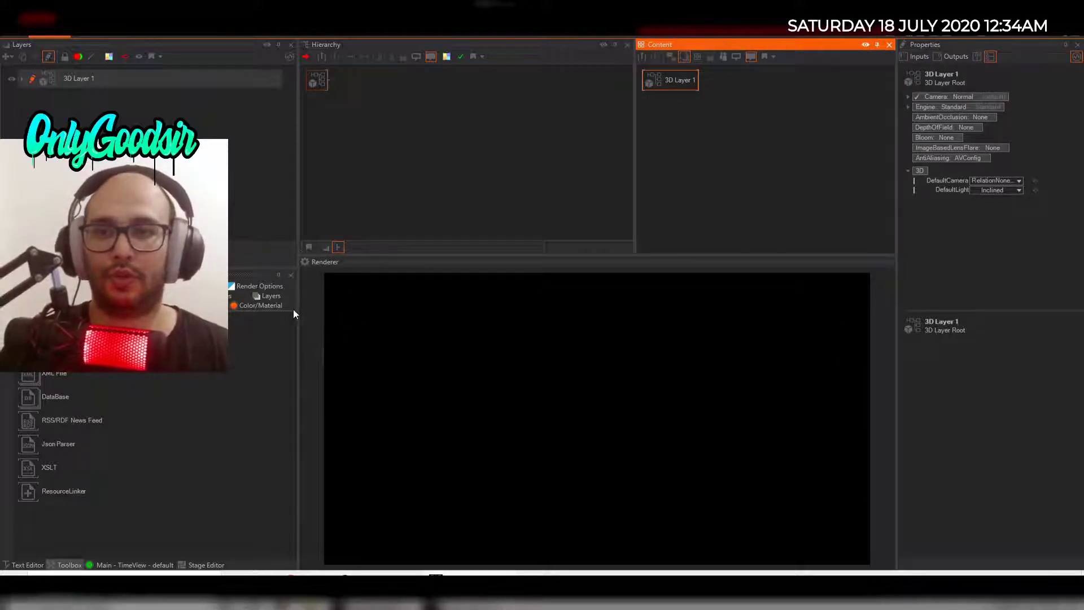
left_click_drag(297, 309, 301, 309)
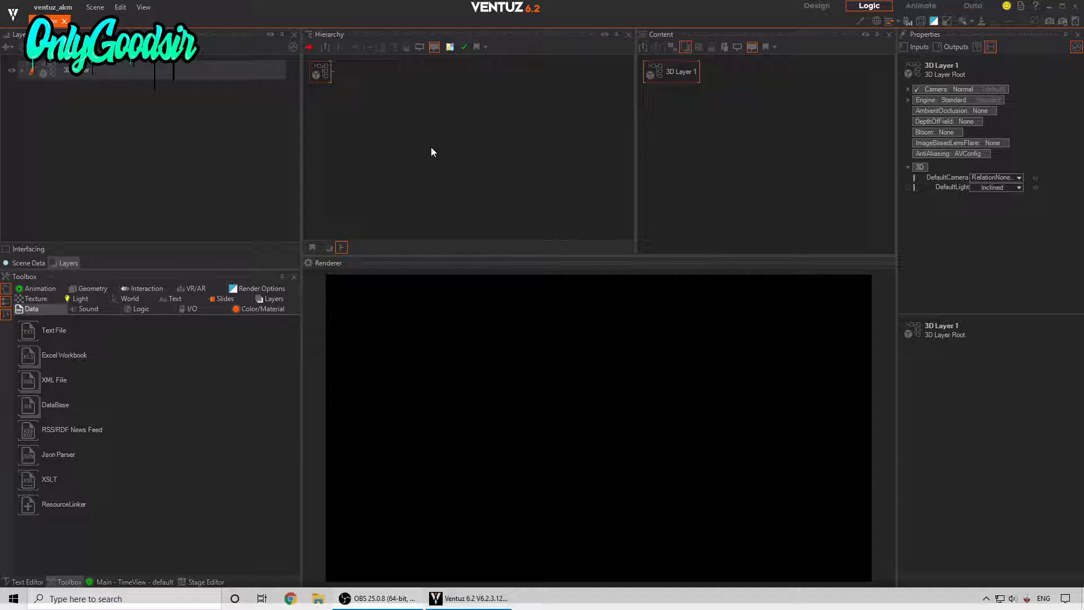
Add an Axis node to the root of 3D Layer 1 in the hierarchy
left_click(430, 143)
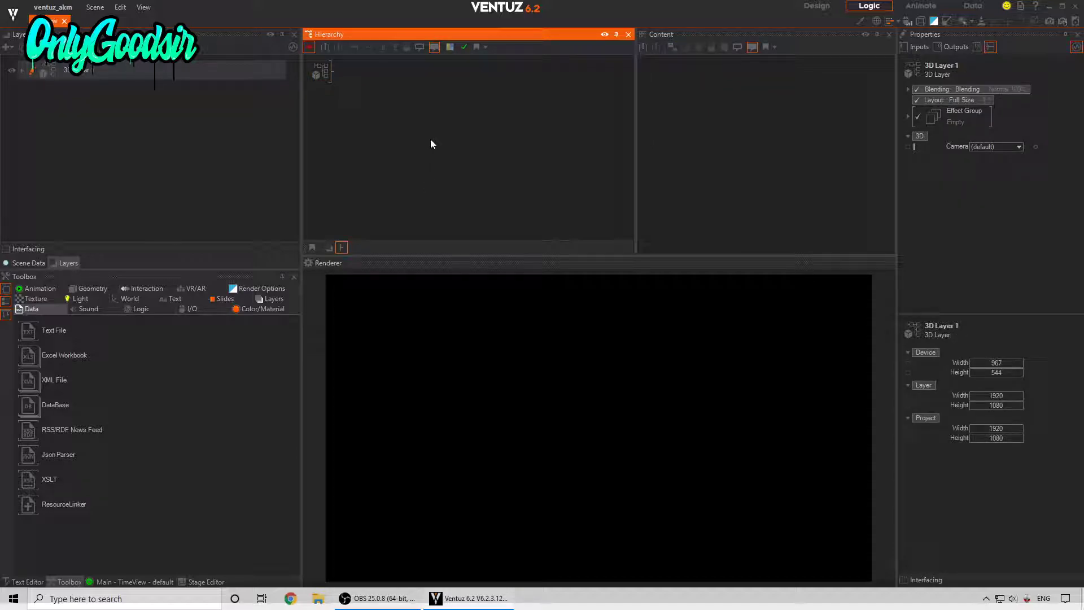
double_click(408, 88)
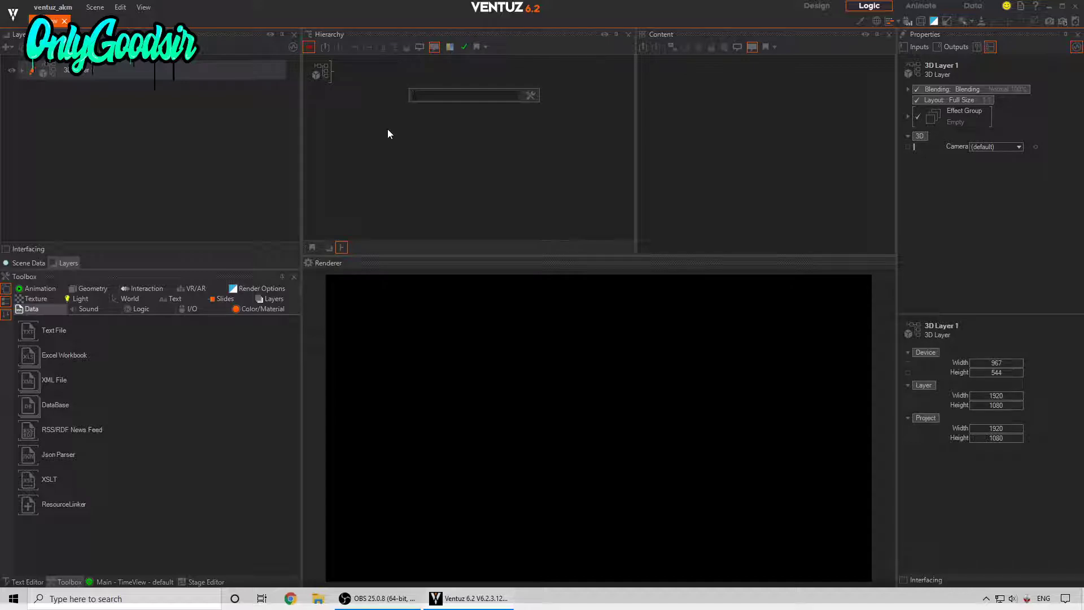
type("ax")
left_click_drag(432, 117, 360, 84)
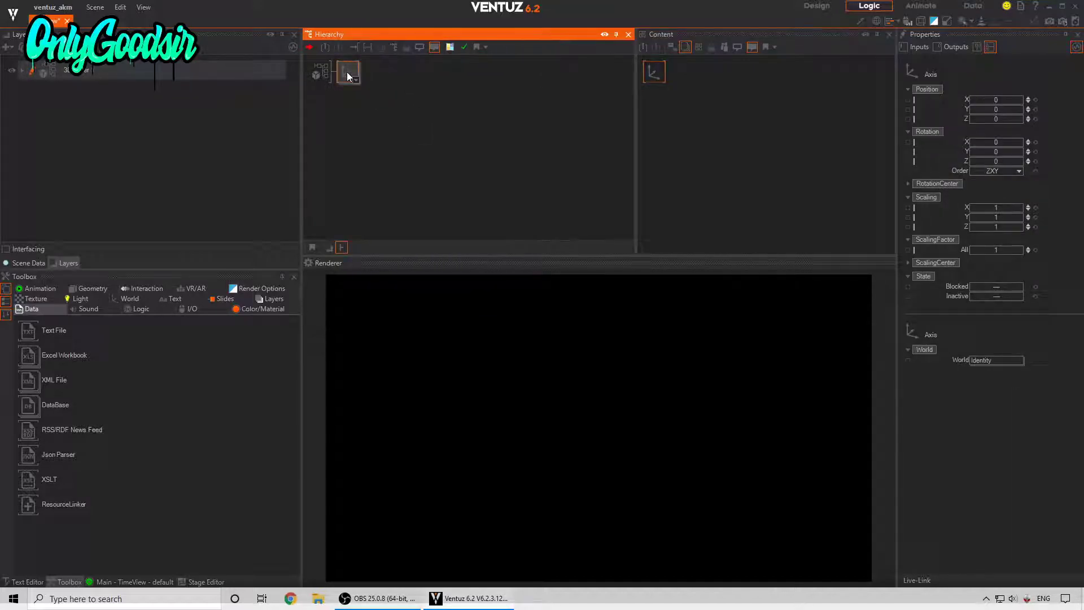
Attach a Rounded Rectangle geometry to the axis
double_click(348, 77)
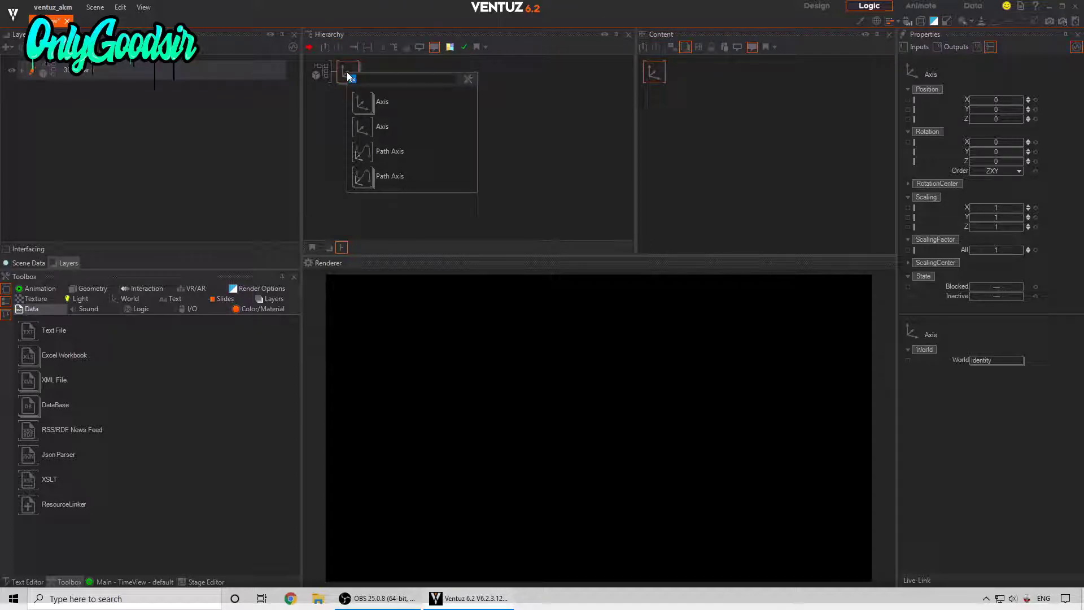
type("roun")
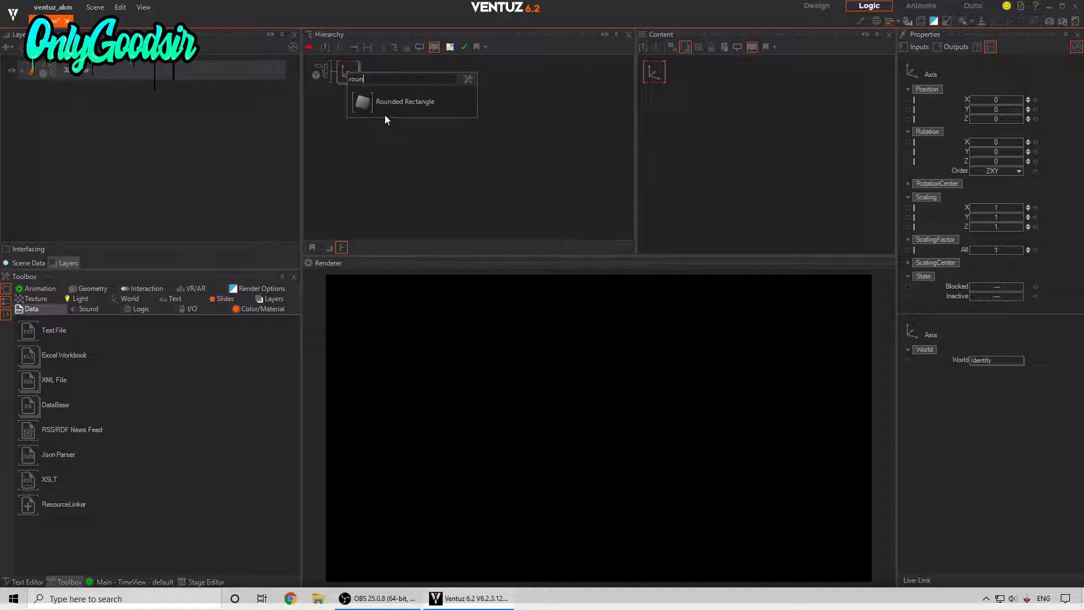
left_click(385, 114)
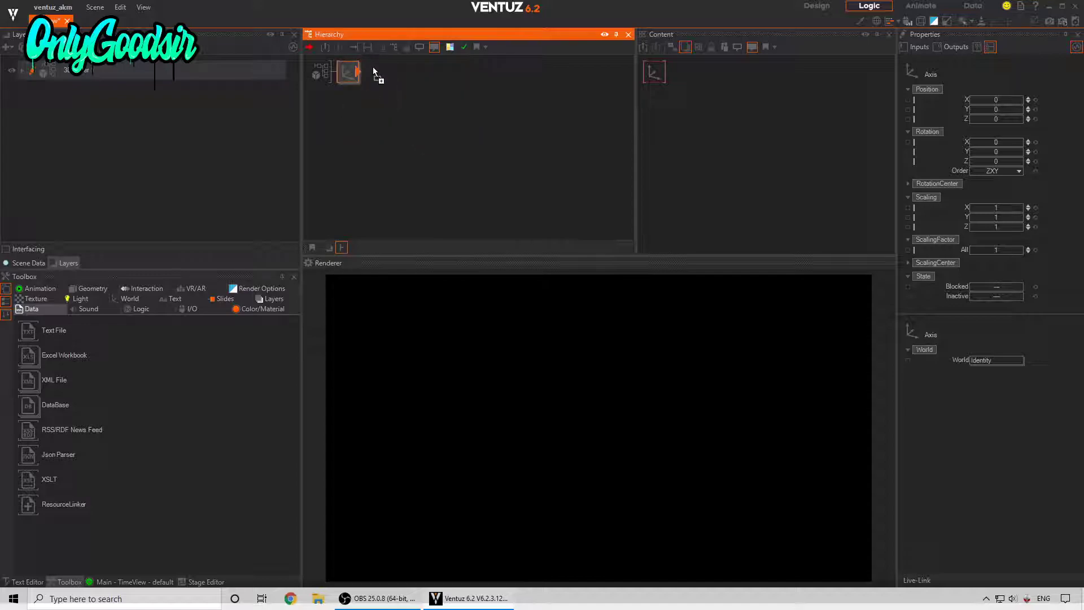
Insert a Material between the axis and the rounded rectangle, and enlarge the shape through the axis's overall scaling factor
double_click(369, 112)
type("c")
key("Down")
key("Return")
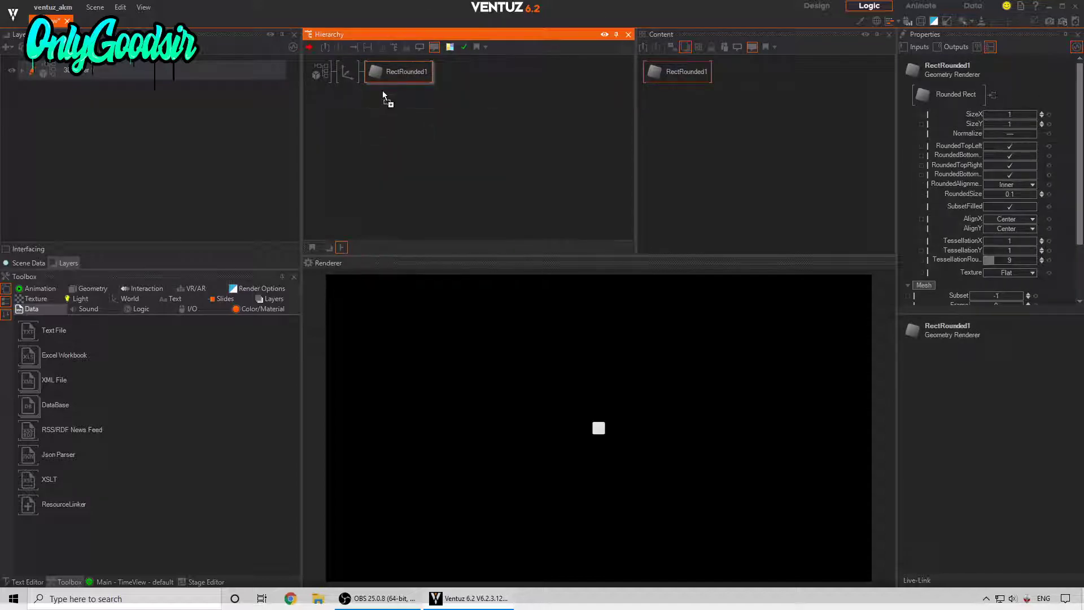
left_click(371, 78)
left_click(356, 74)
left_click_drag(996, 250, 1036, 250)
Insert a Group node between the layer root and the axis
double_click(350, 140)
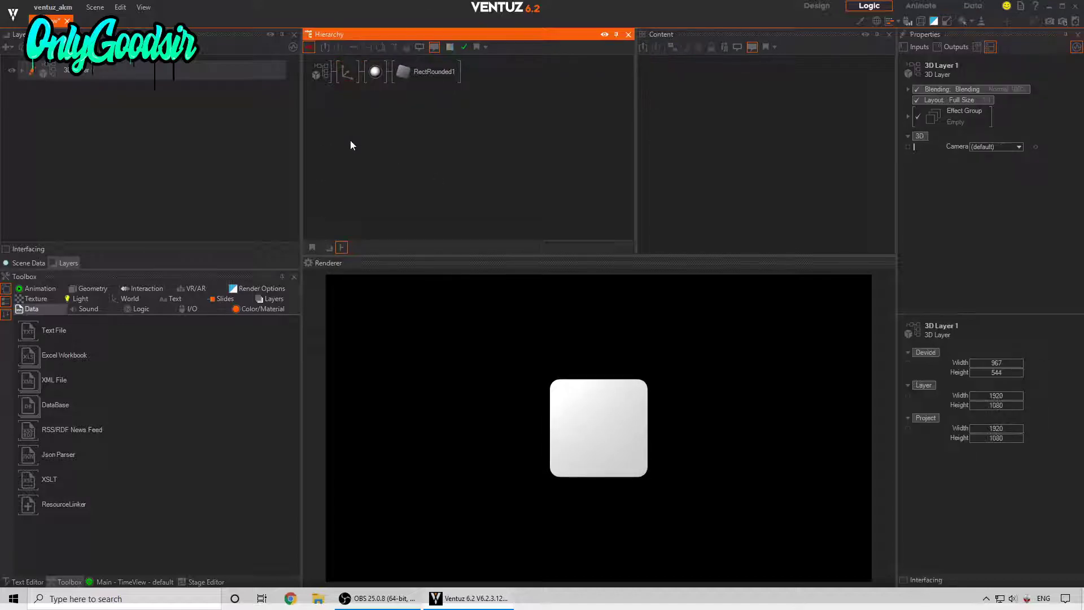
type("group")
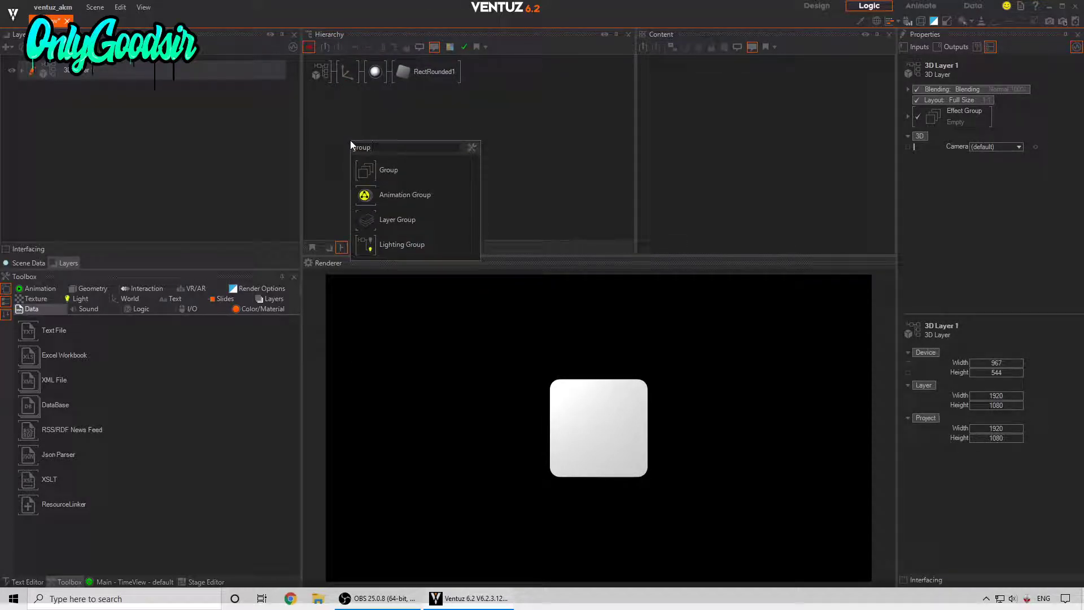
left_click(365, 168)
left_click(342, 73)
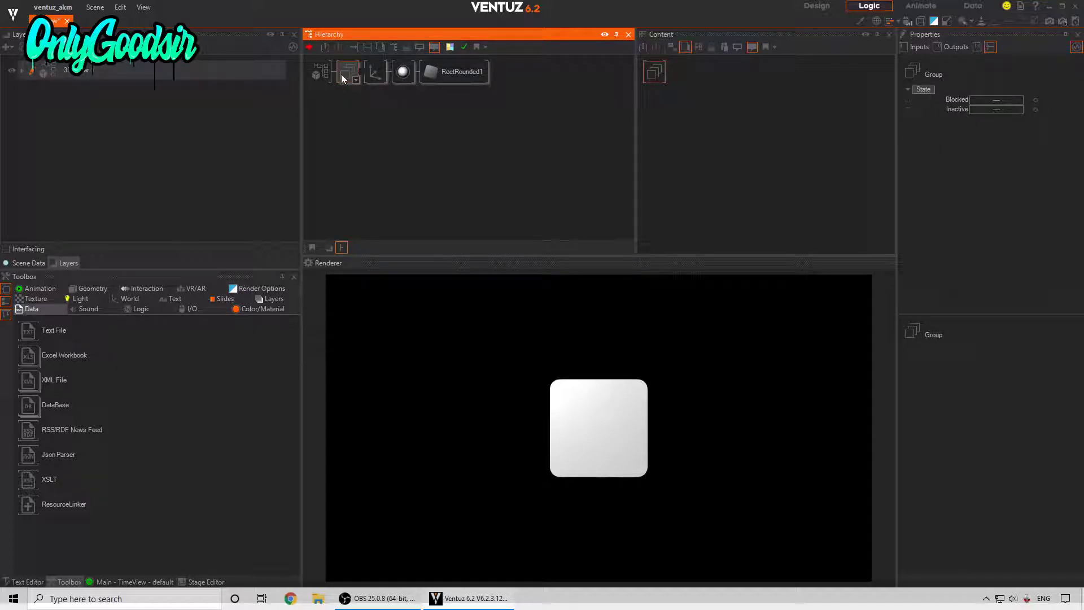
Name the new group LOG
type("Loog")
key("Return")
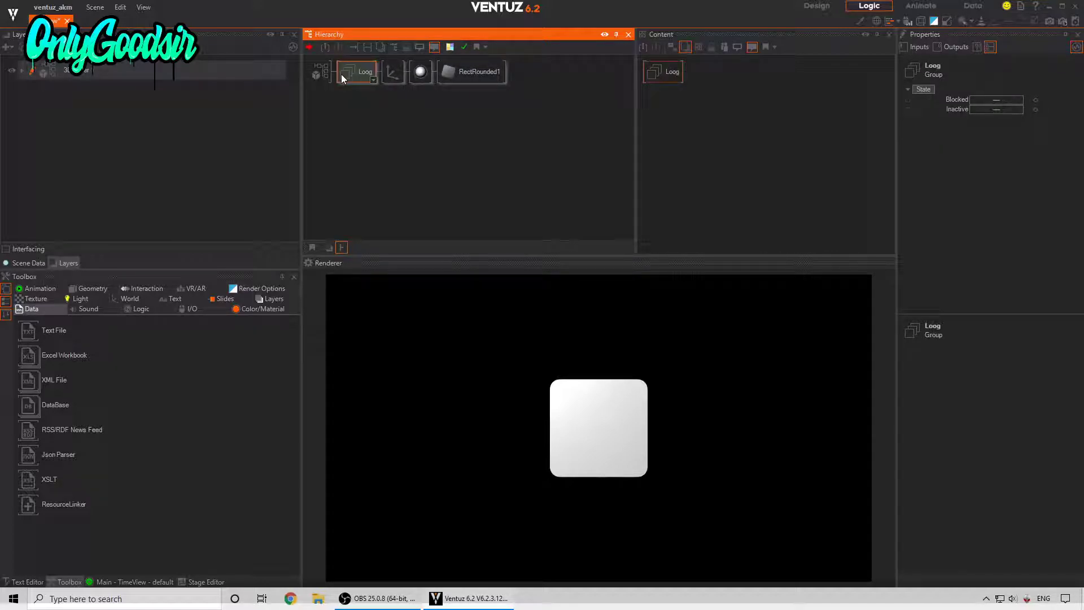
left_click(368, 73)
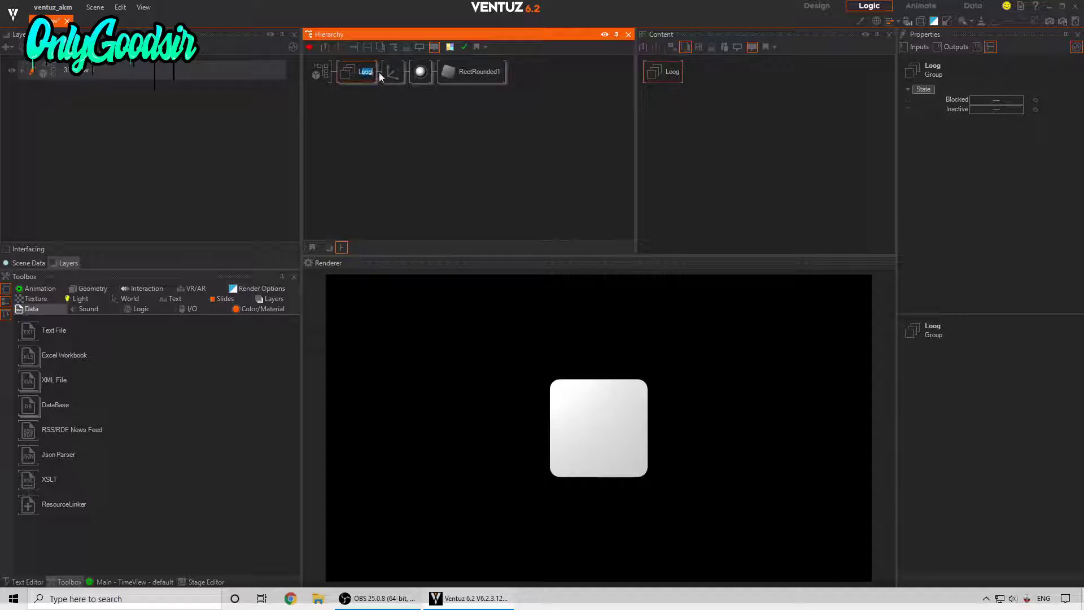
type("LOG")
key("Return")
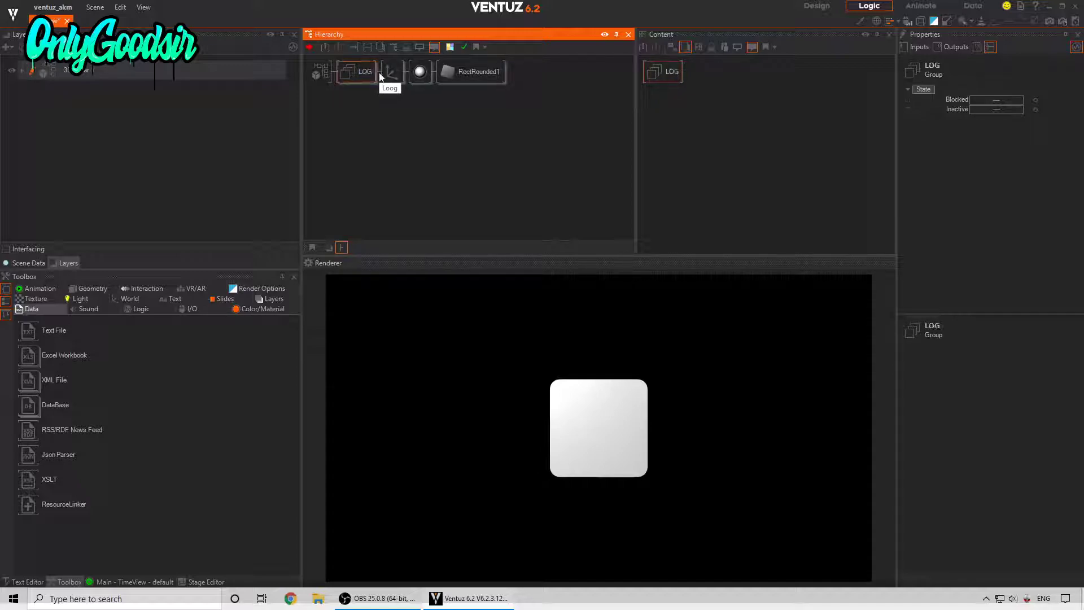
Set the material's base color to a dark brown, 66, 42, 15
left_click(413, 76)
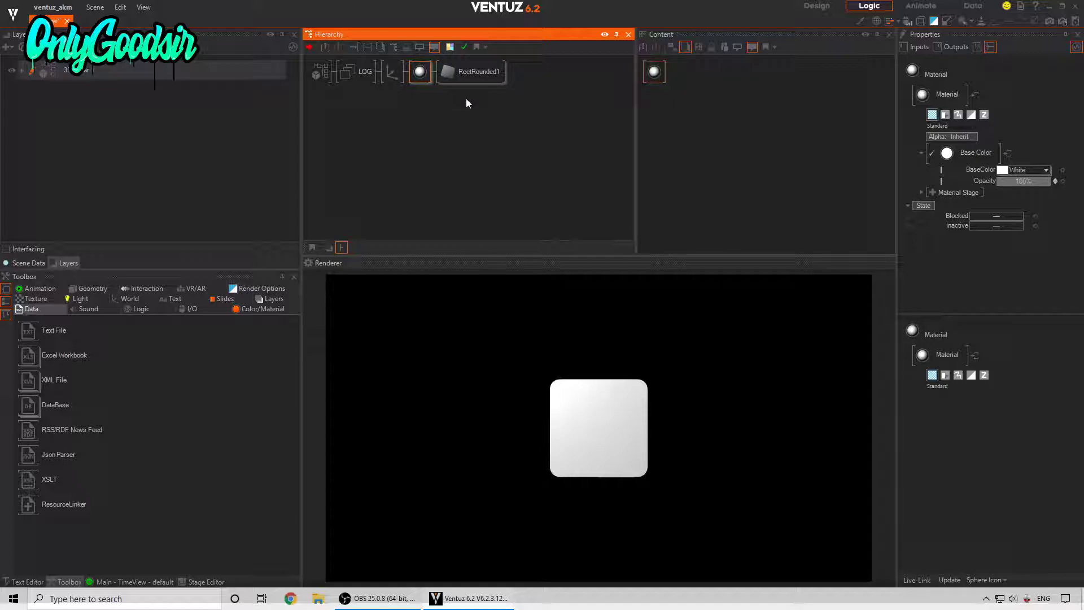
left_click(1046, 169)
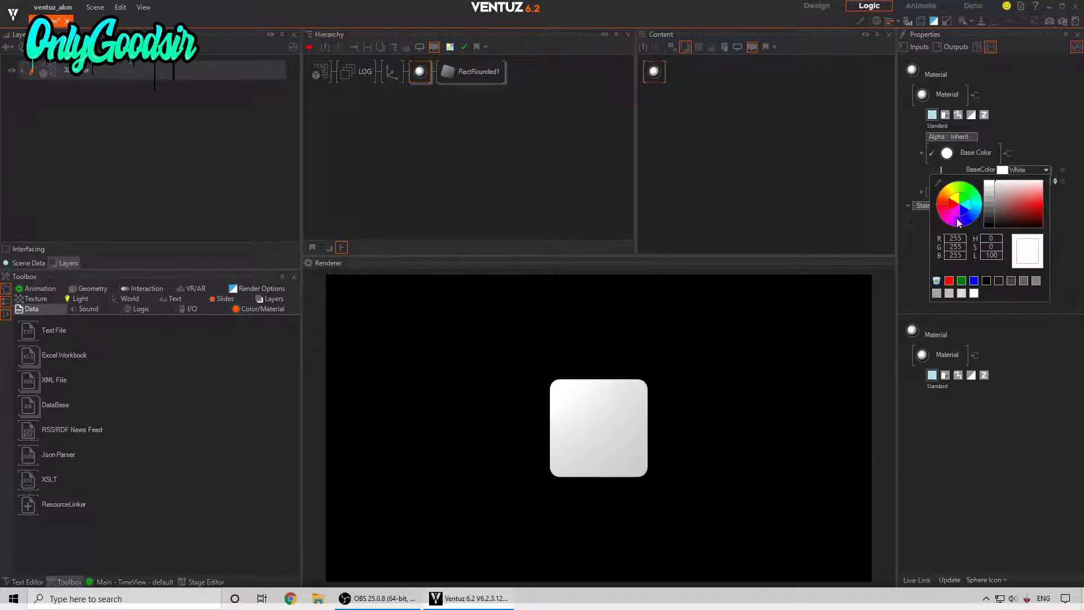
left_click(946, 196)
left_click_drag(1039, 199, 1022, 219)
left_click(926, 181)
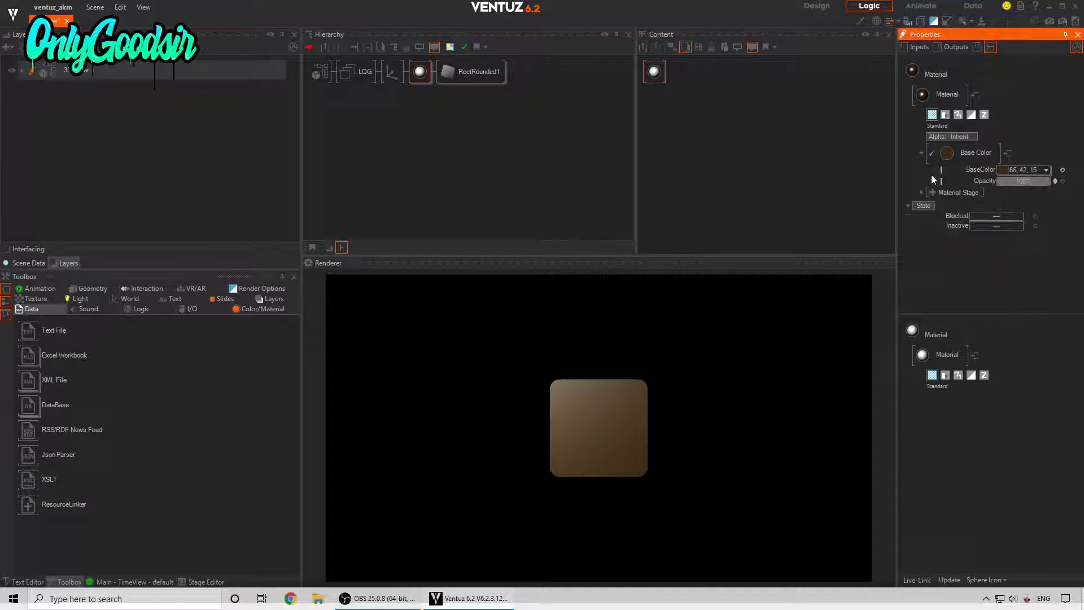
Switch the material's color type from Base Color to No Light
left_click(981, 150)
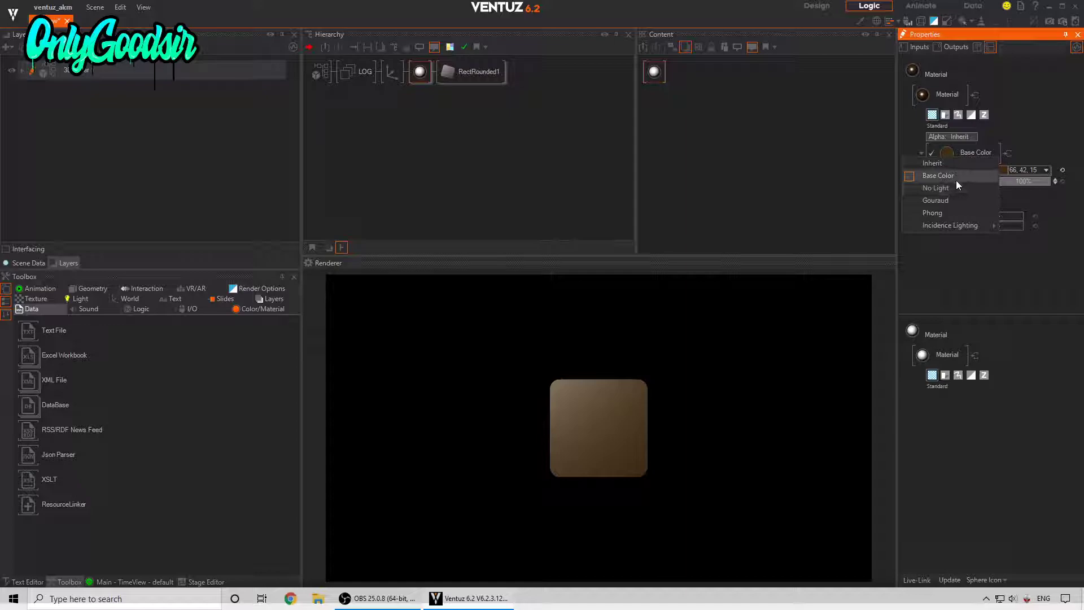
left_click(956, 180)
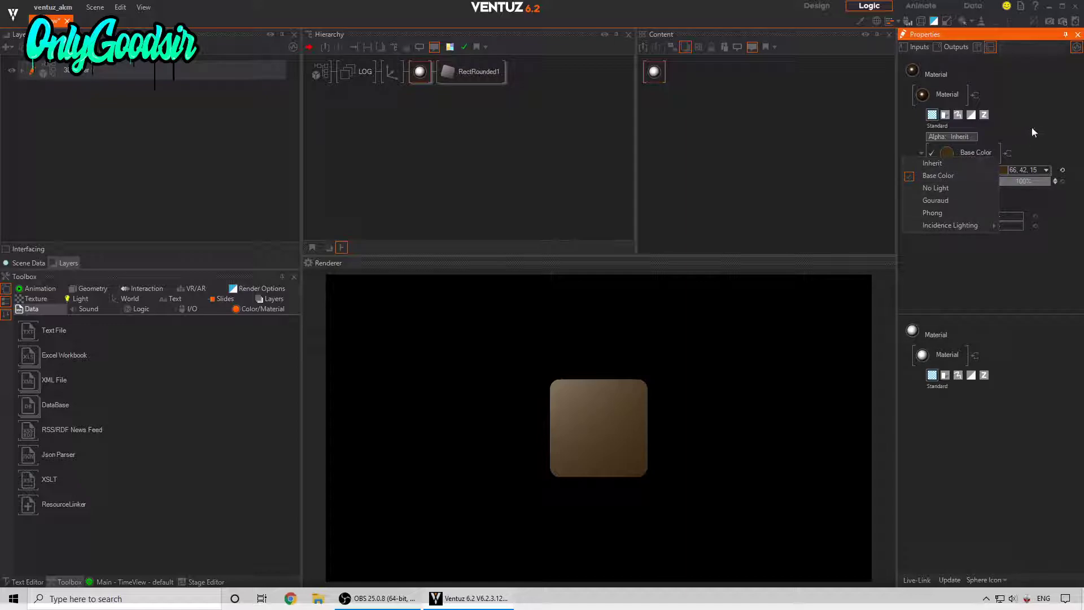
left_click(936, 187)
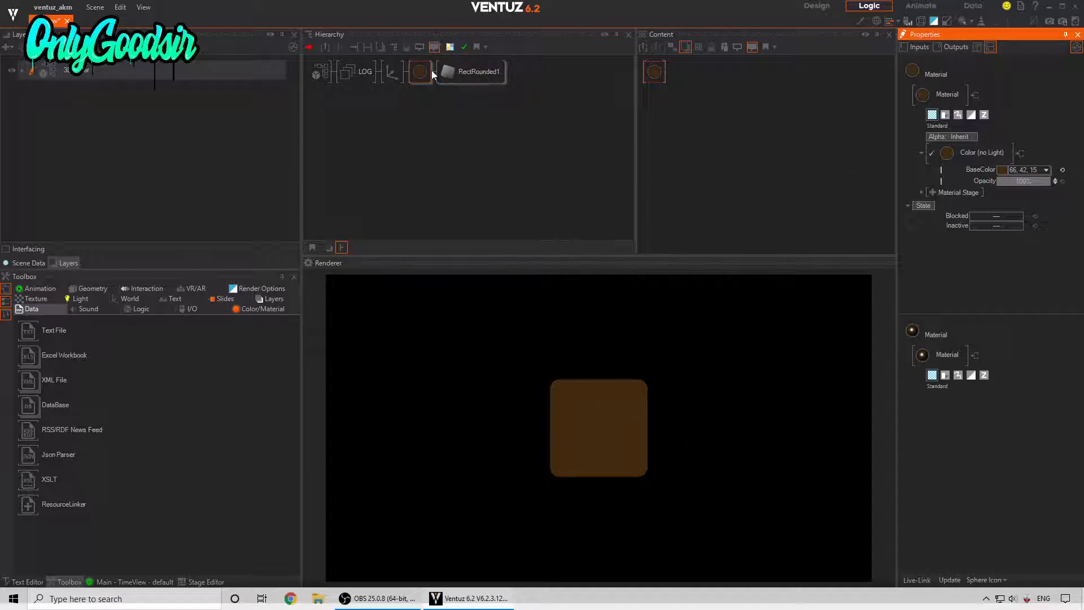
Change the rounded rectangle material's base color to the more saturated brown 61, 31, 0
left_click(522, 100)
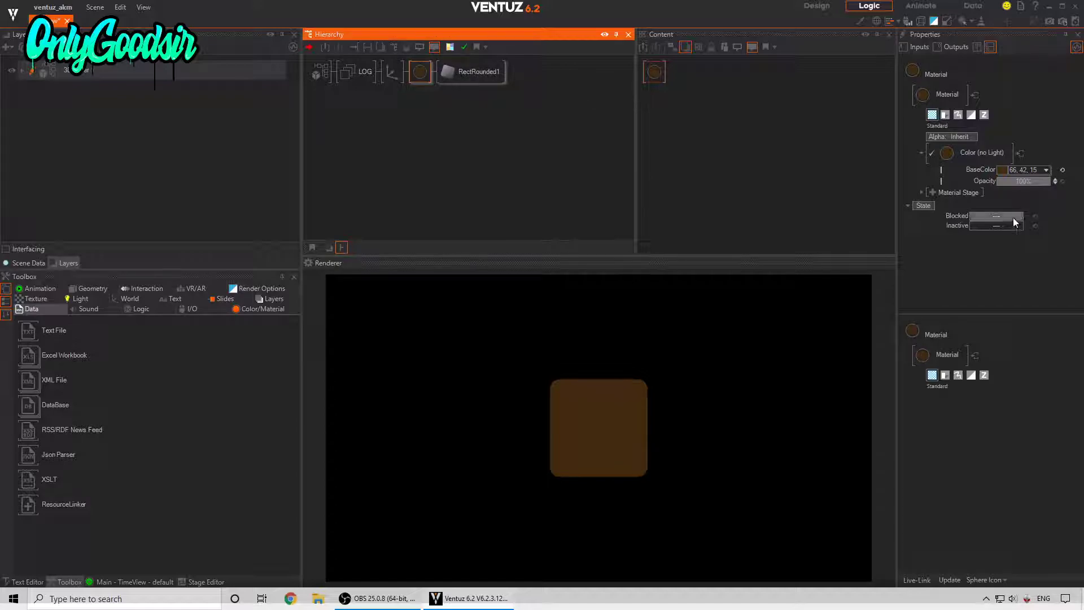
left_click(1045, 170)
left_click_drag(1021, 218, 1054, 223)
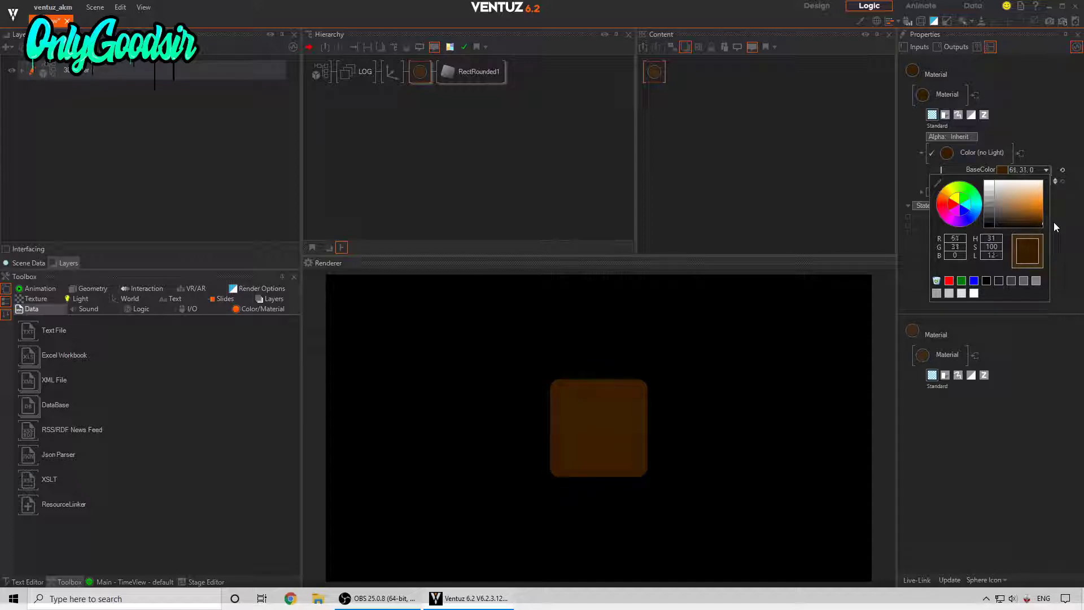
Set the rounded rectangle's SizeY to 0.2 and its axis's overall scaling factor to 31.9
left_click(471, 72)
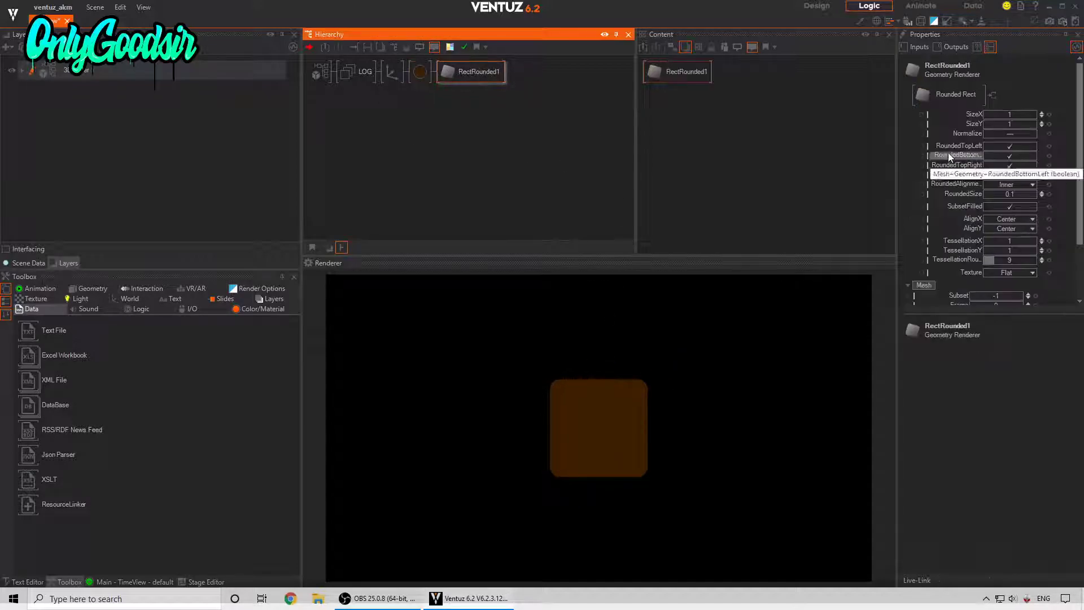
left_click_drag(1001, 124, 1014, 123)
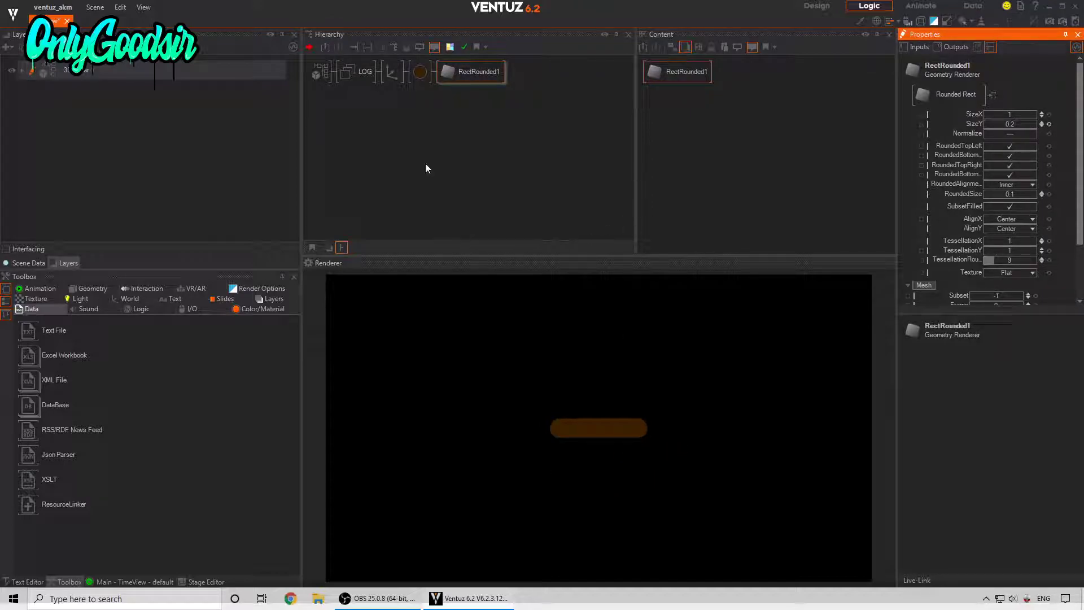
left_click(392, 71)
left_click_drag(1002, 250, 1013, 251)
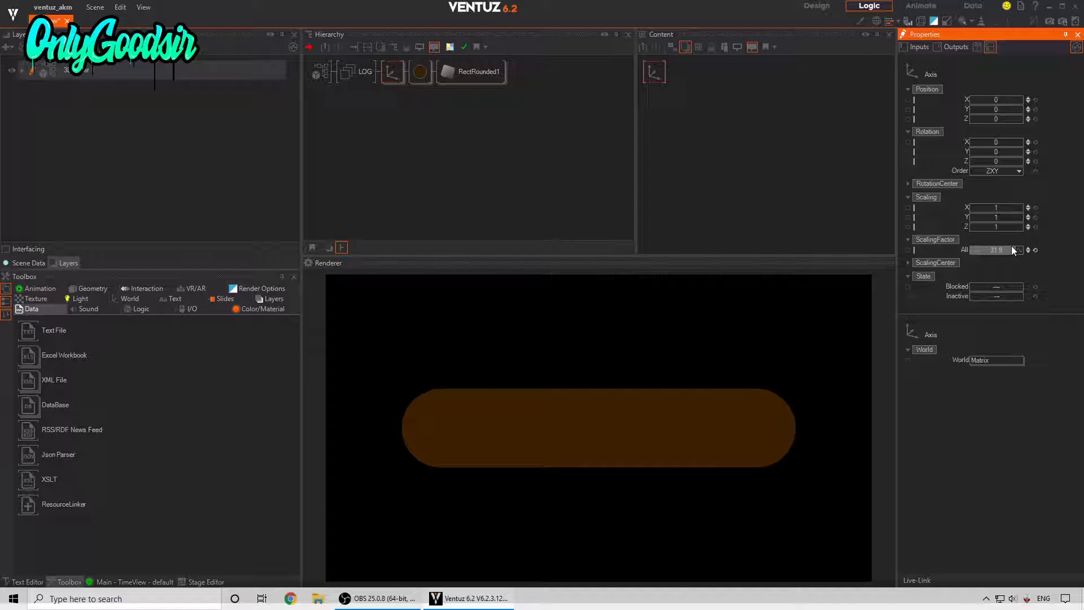
Duplicate the axis branch under the LOG group and replace the copy's rounded rectangle with a Circle
left_click(413, 99)
left_click_drag(389, 71, 393, 95, "ctrl")
left_click(470, 99)
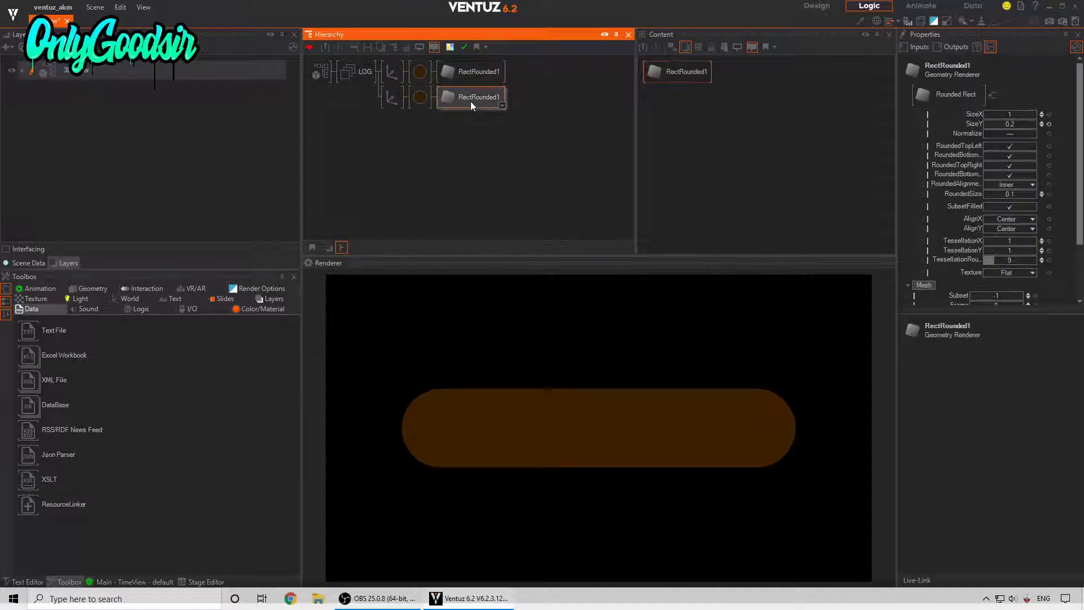
key("Delete")
right_click(472, 106)
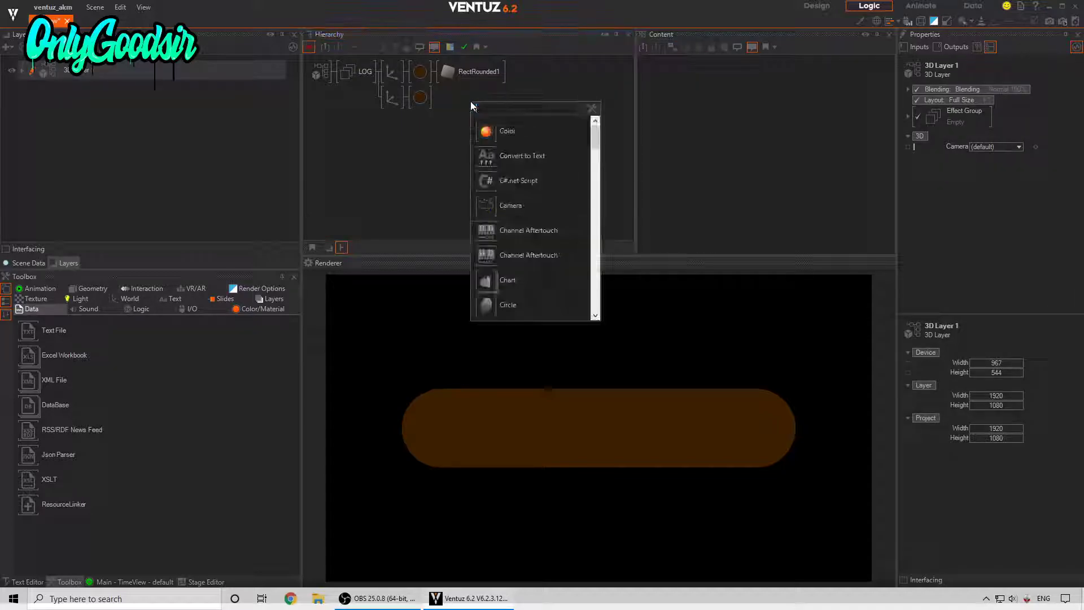
left_click(485, 128)
left_click(436, 101)
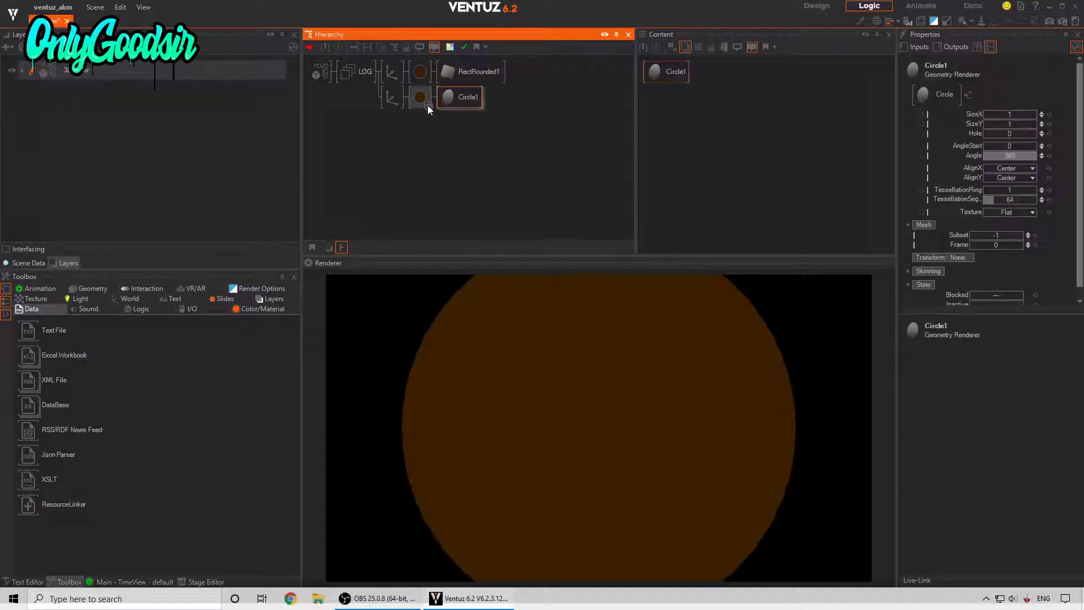
Set the circle axis's overall scaling factor to 6.3 and the circle material's base color to 112, 75, 55
left_click(390, 99)
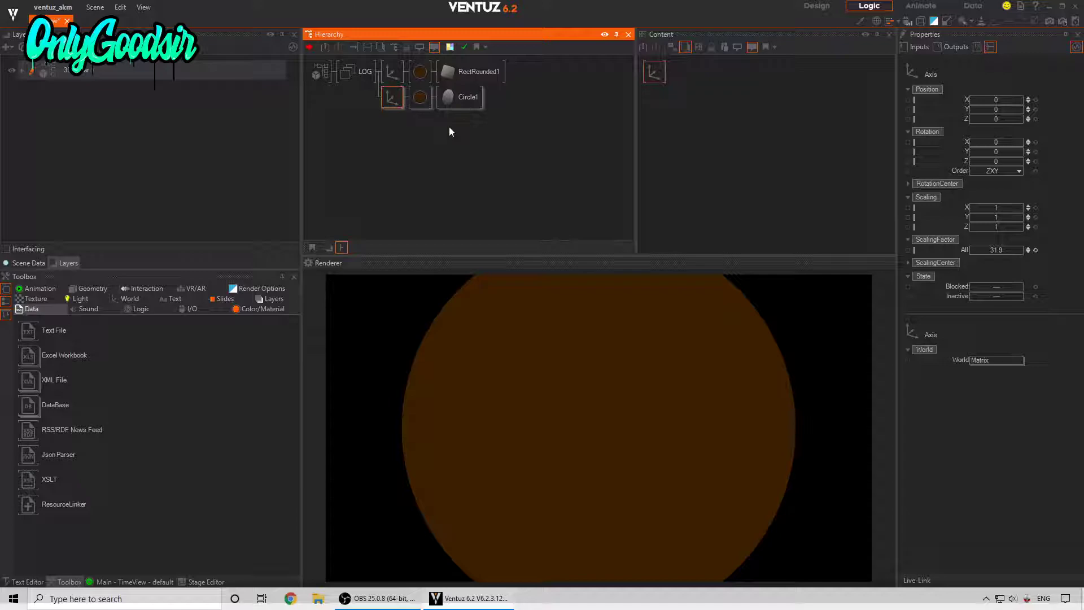
left_click_drag(1008, 251, 976, 239)
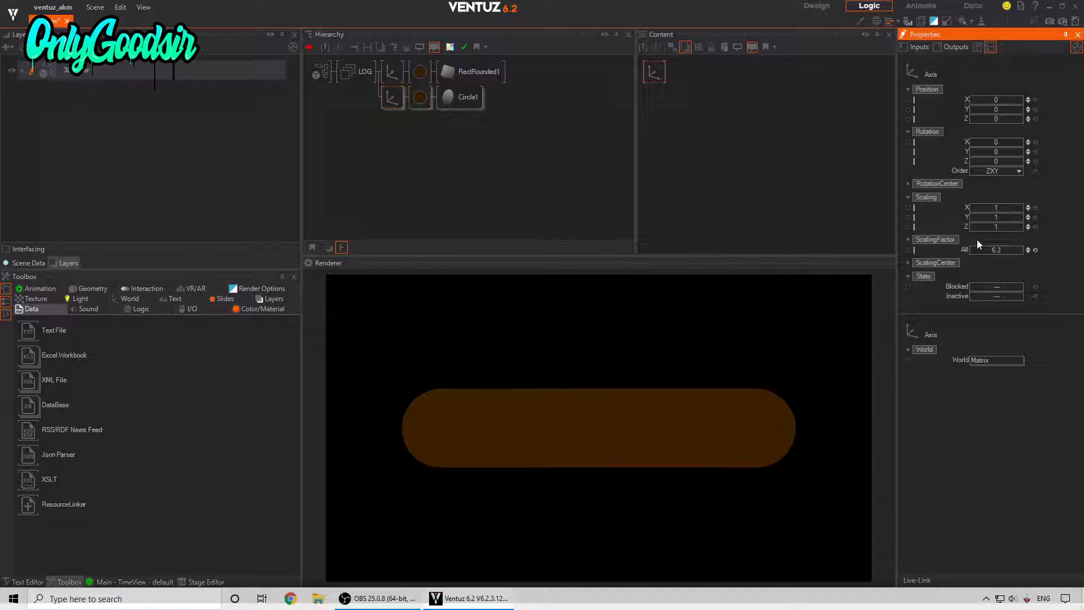
left_click(425, 107)
left_click(1046, 169)
left_click_drag(1034, 218, 1011, 212)
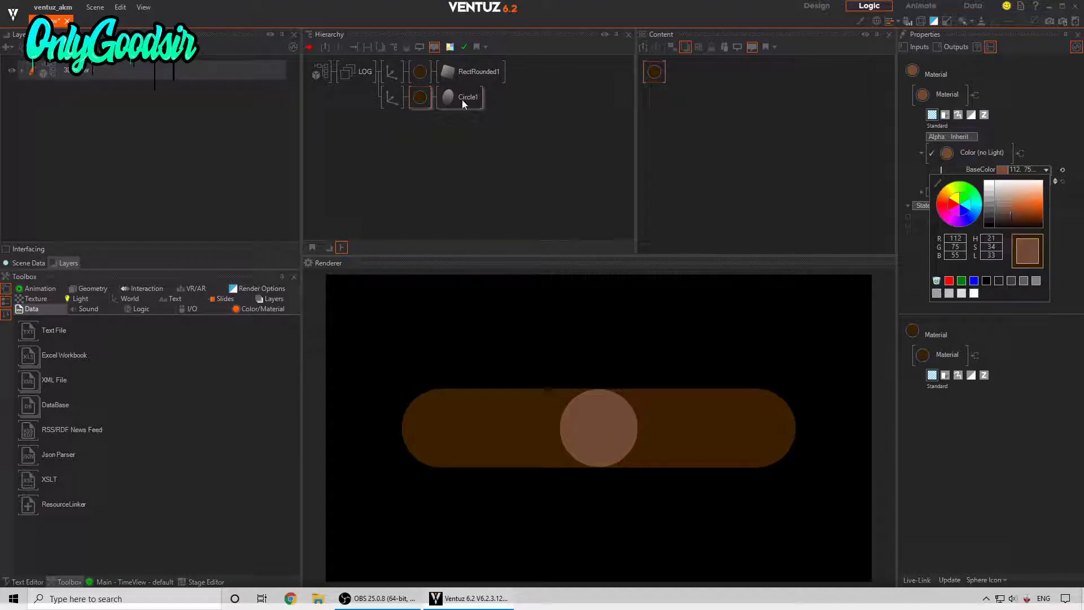
Set the circle axis's X position to -12.75 and nudge its Z position slightly
left_click(391, 97)
mouse_move(994, 100)
left_mouse_down()
mouse_move(970, 103)
mouse_move(986, 96)
left_mouse_up()
left_click(390, 101)
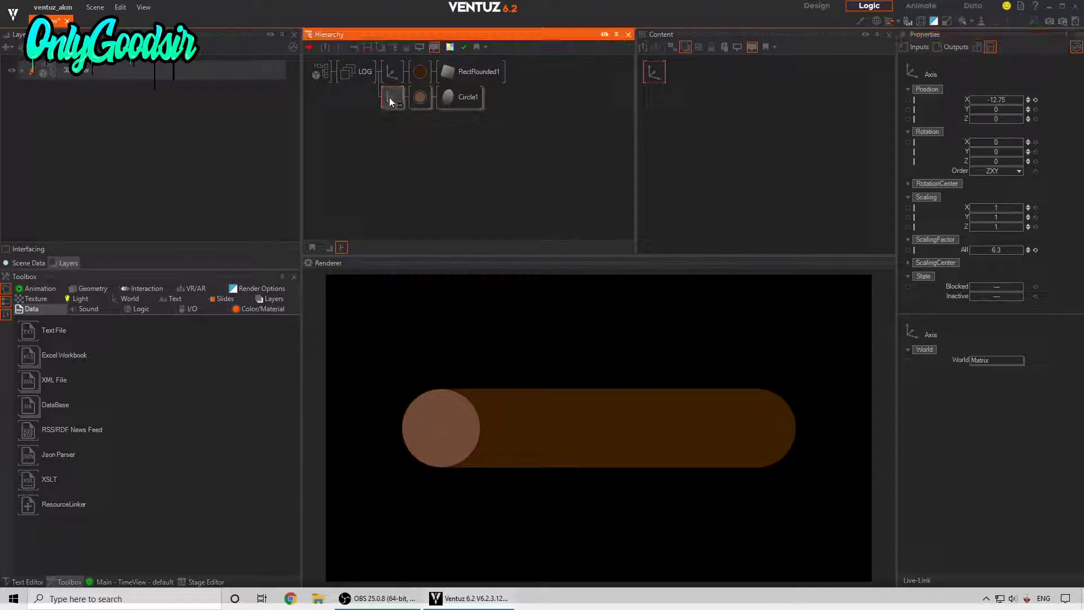
left_click(1029, 120)
left_click(1029, 122)
Insert an Axis between the LOG group and the two shape branches as their shared parent
double_click(357, 109)
type("ax")
left_click_drag(373, 140, 382, 75)
Rotate the shared parent axis to -25 about Y to check the depth, and reset that rotation
left_click_drag(1006, 152, 992, 148)
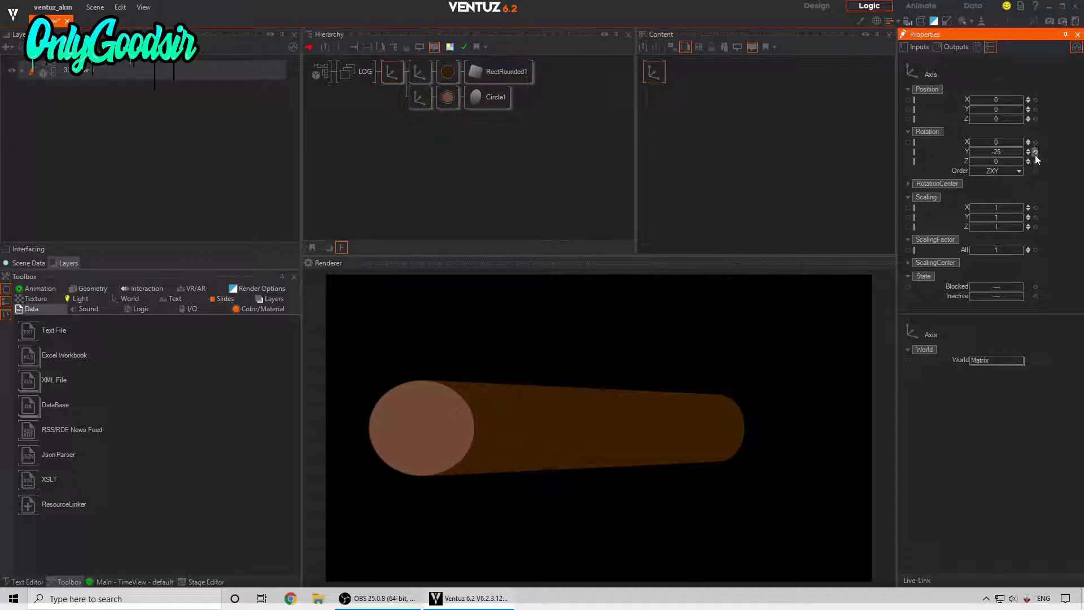
left_click(1035, 152)
Fine-tune the circle axis's X position and set its overall scaling factor to 6.383 to fit the bar's rounded end
left_click(419, 97)
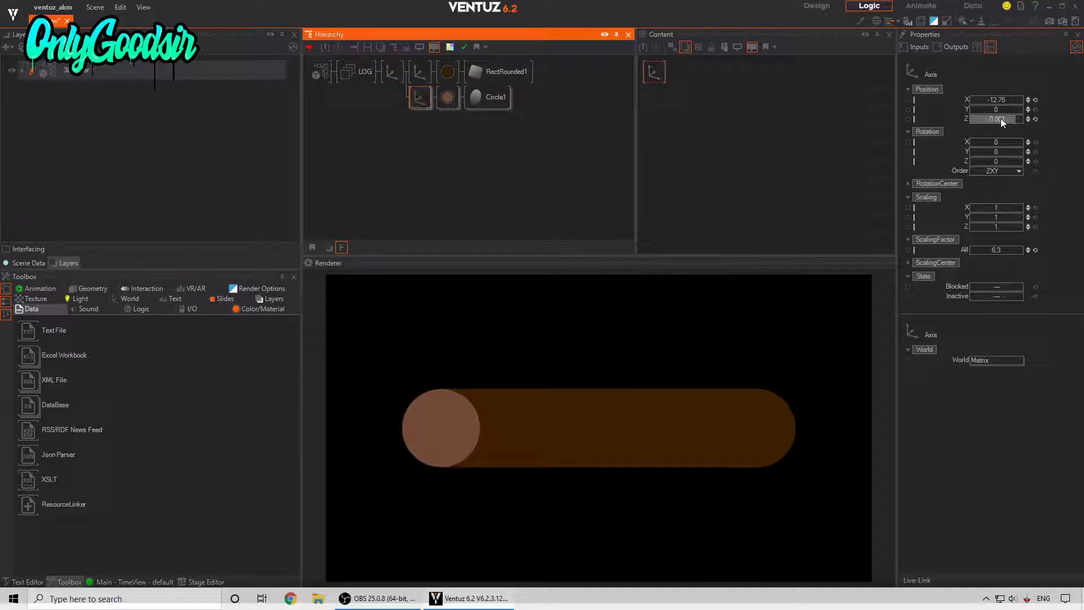
left_click_drag(1011, 101, 1009, 103)
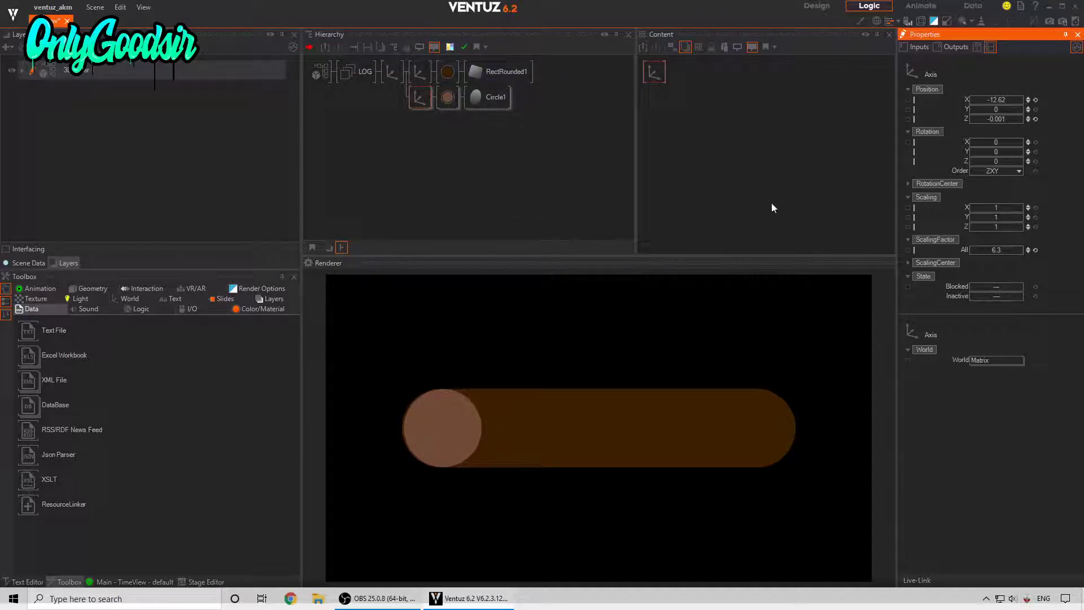
left_click_drag(973, 249, 973, 239)
mouse_move(1000, 104)
left_mouse_down()
mouse_move(982, 102)
mouse_move(993, 103)
left_mouse_up()
left_click_drag(995, 249, 1005, 249)
Shorten the rounded bar to a SizeX of 0.738 and move the circle axis to X -8.552 to match
left_click(499, 72)
left_click_drag(1017, 114, 971, 102)
left_click(413, 98)
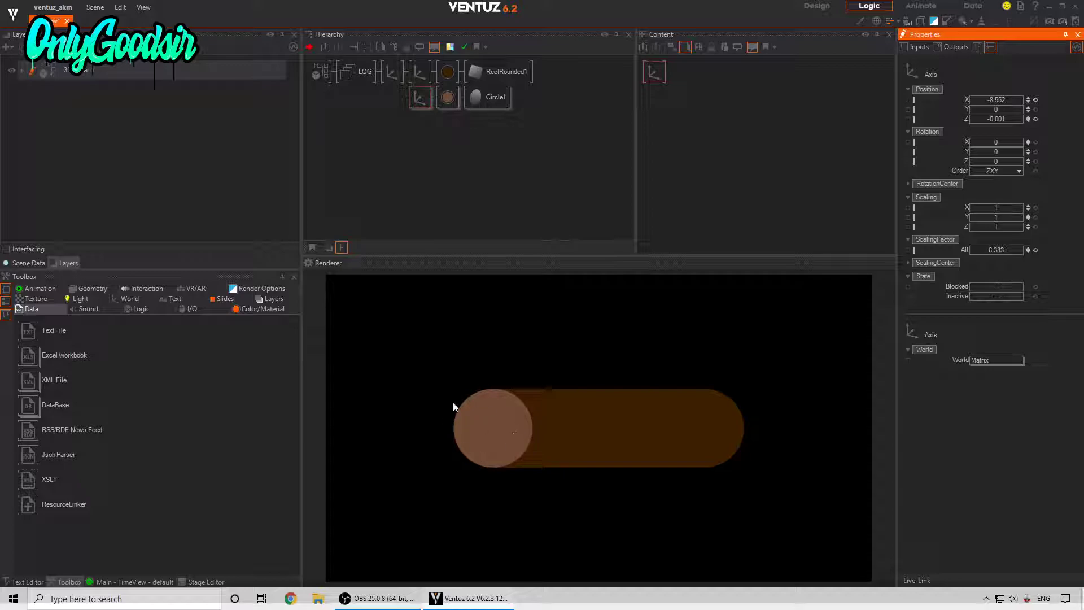
Duplicate the circle branch below the original and set the copy's Z position to -0.02
left_click(420, 102)
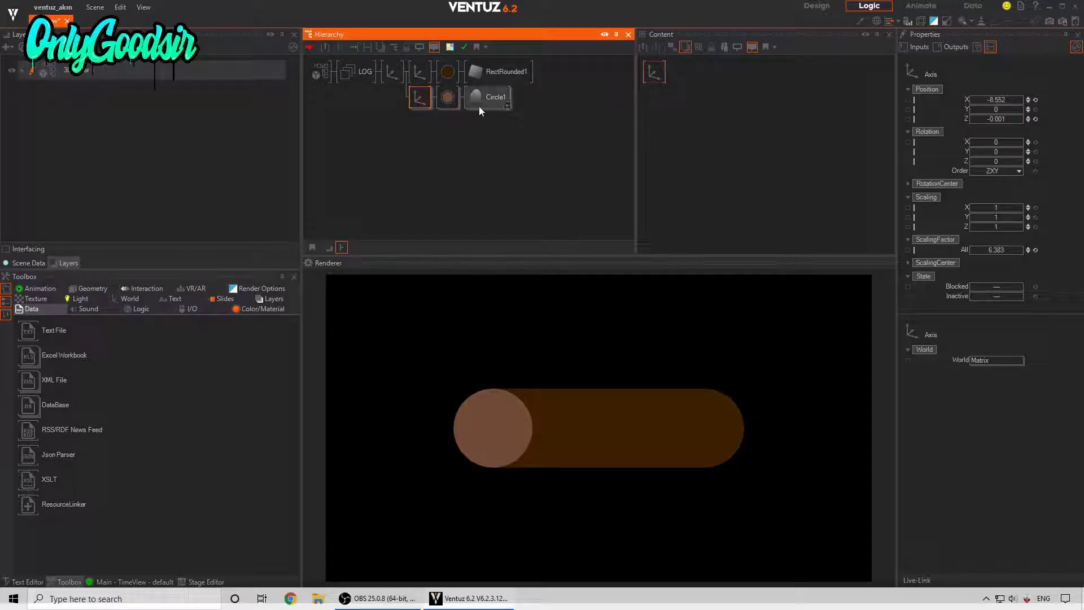
left_click_drag(416, 109, 417, 120, "ctrl")
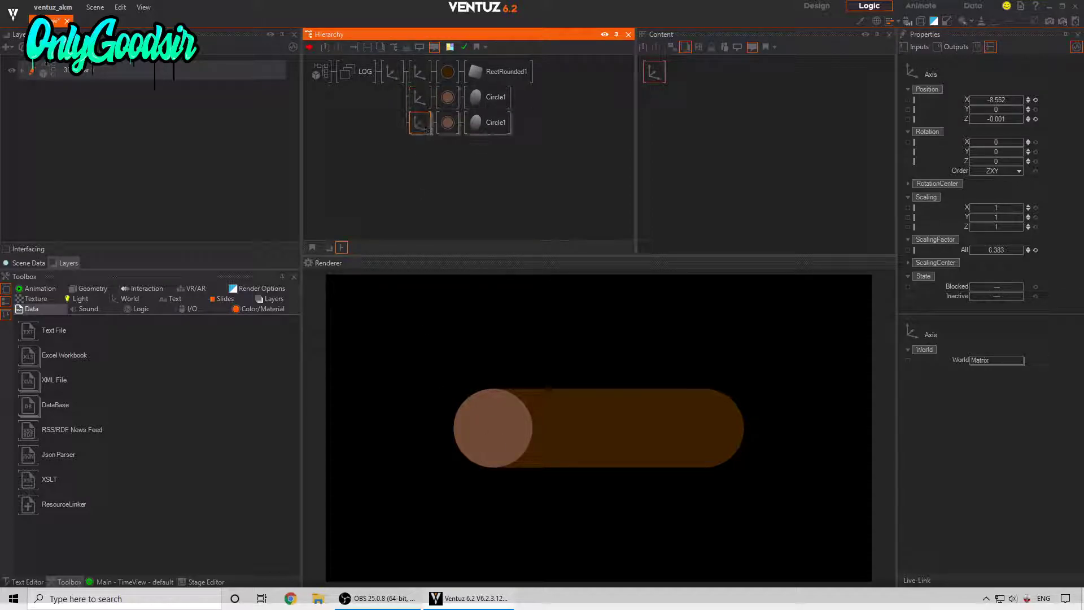
left_click(1028, 118)
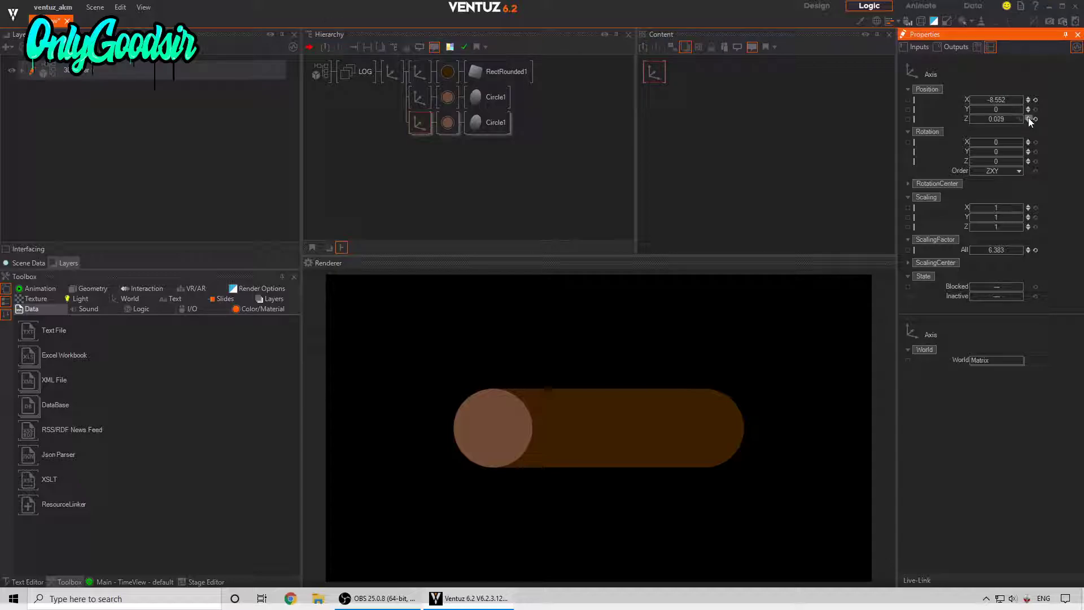
left_click(1031, 118)
left_click(1029, 120)
Set the copied circle's material to the bar's base color 61, 31, 0 and enlarge its Hole to leave a thin ring
left_click(450, 126)
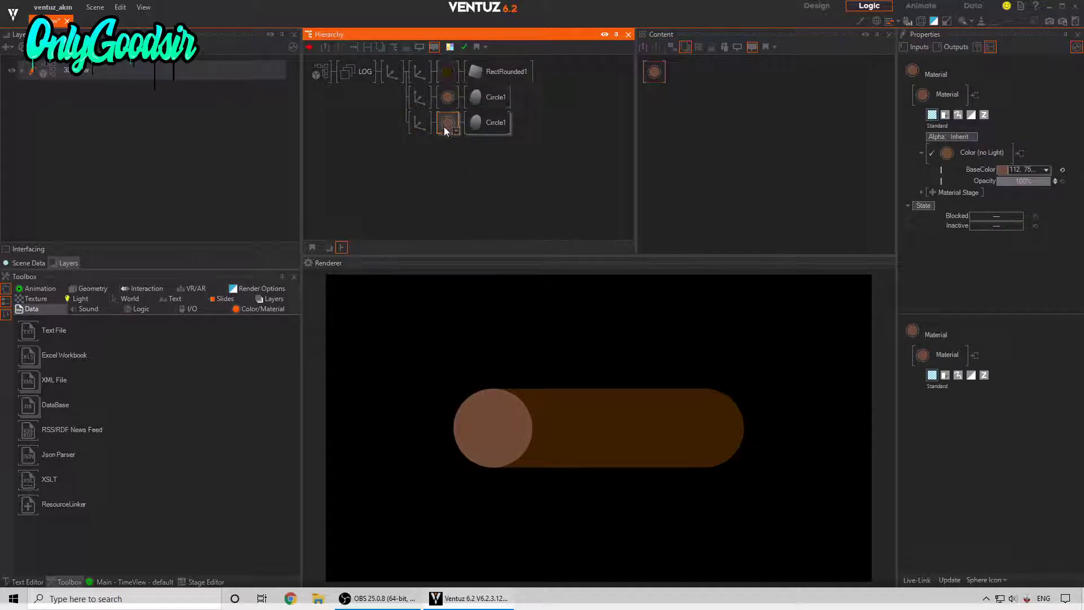
left_click_drag(1003, 170, 611, 414)
left_click(486, 122)
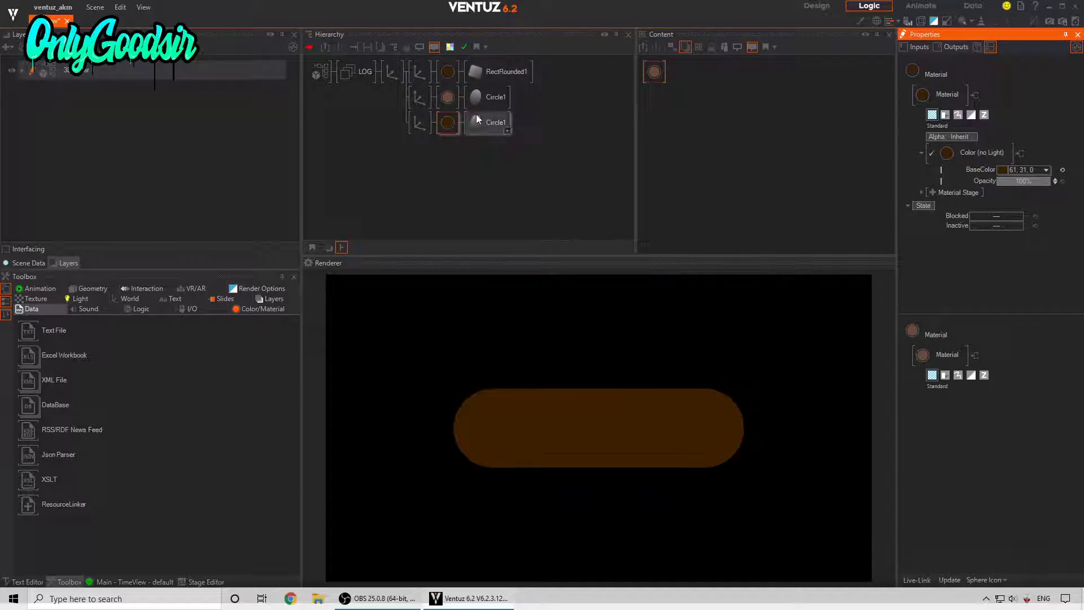
left_click_drag(1003, 134, 1034, 133)
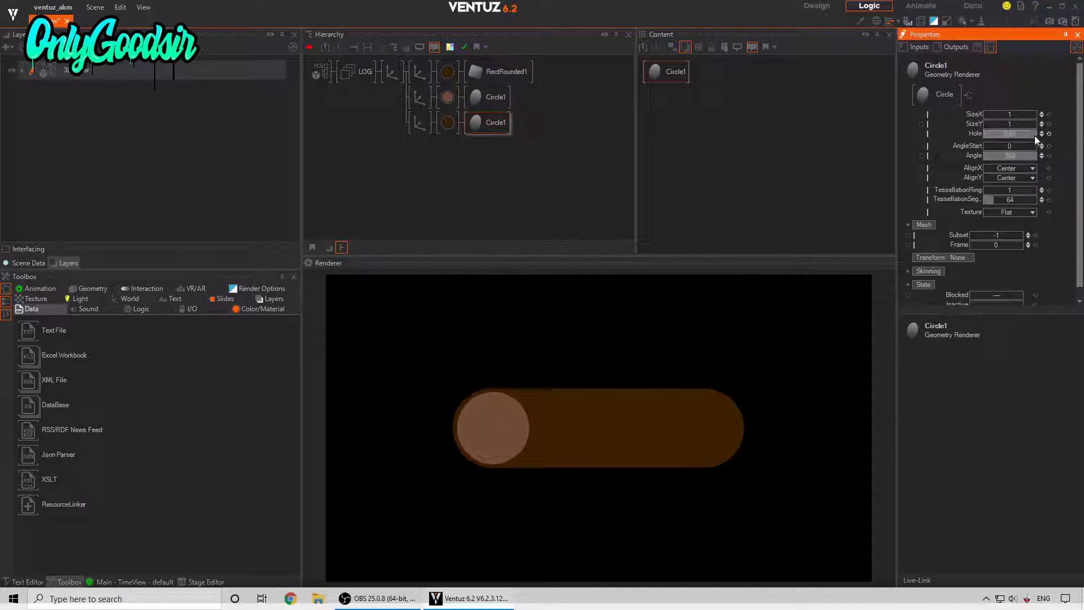
Scale the ring down inside the circle, then duplicate its branch twice with progressively smaller scaling factors to form concentric rings
left_click(419, 122)
left_click_drag(1001, 252, 973, 246)
left_click(415, 128)
key("ctrl+c")
key("ctrl+v")
left_click(417, 159)
left_click_drag(418, 160, 419, 174, "ctrl")
left_click_drag(1005, 250, 974, 249)
Adjust the Hole values of the innermost and middle rings to even out the ring thicknesses
left_click(490, 178)
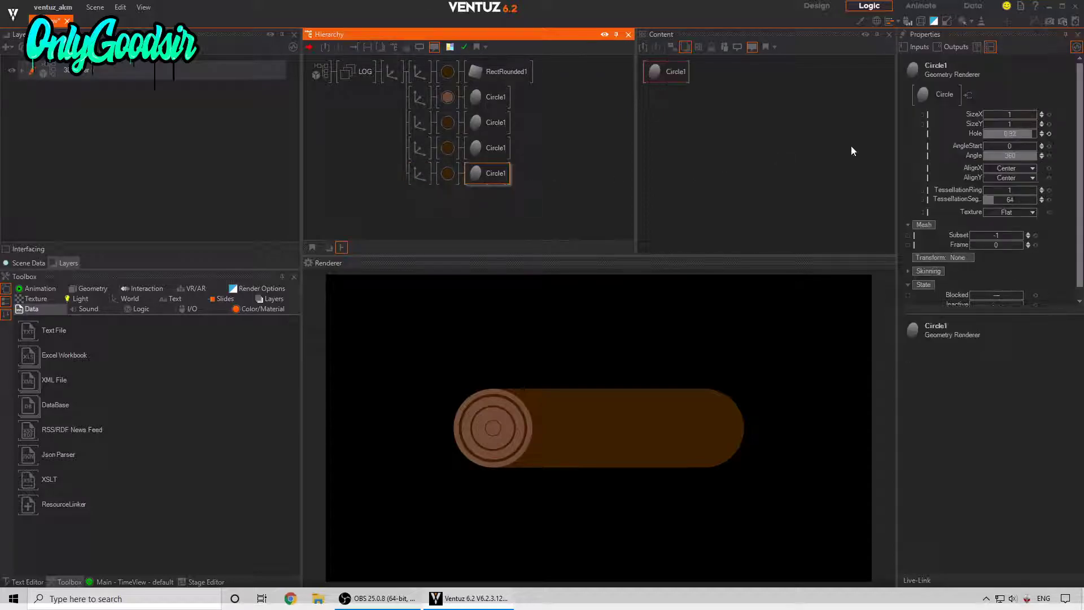
left_click(1021, 133)
mouse_move(1021, 134)
left_mouse_down()
mouse_move(983, 136)
mouse_move(1032, 132)
left_mouse_up()
left_click(492, 148)
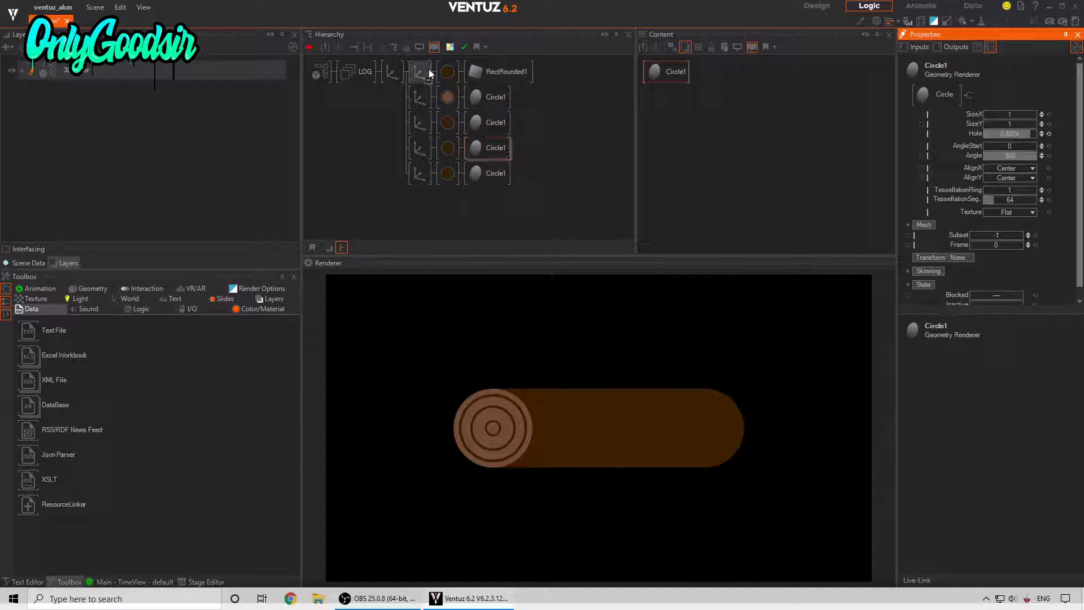
Duplicate the rounded bar's branch directly below the original
left_click(488, 74)
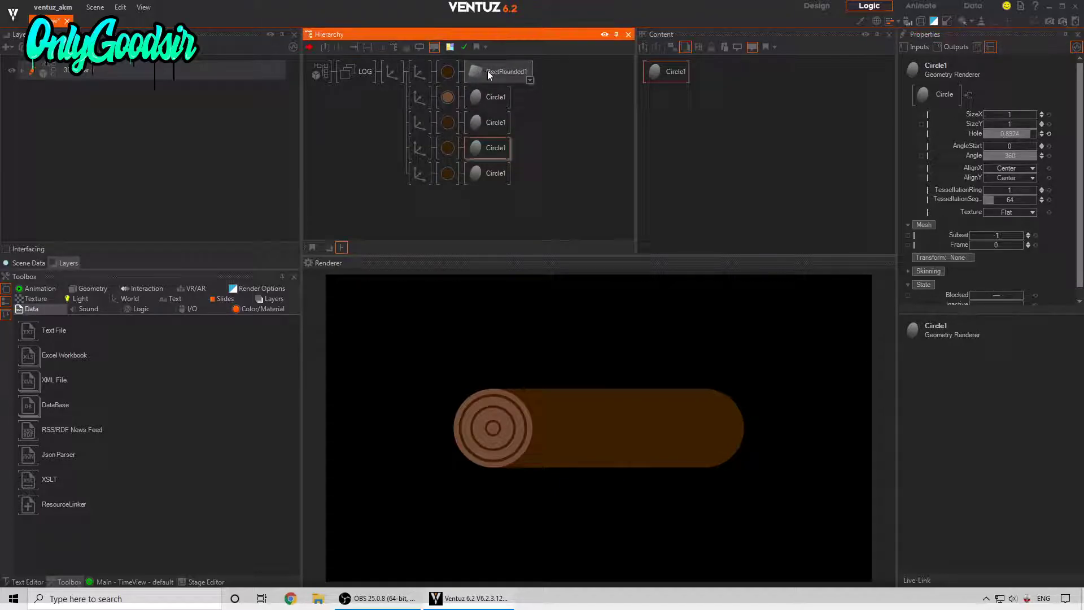
left_click(420, 74)
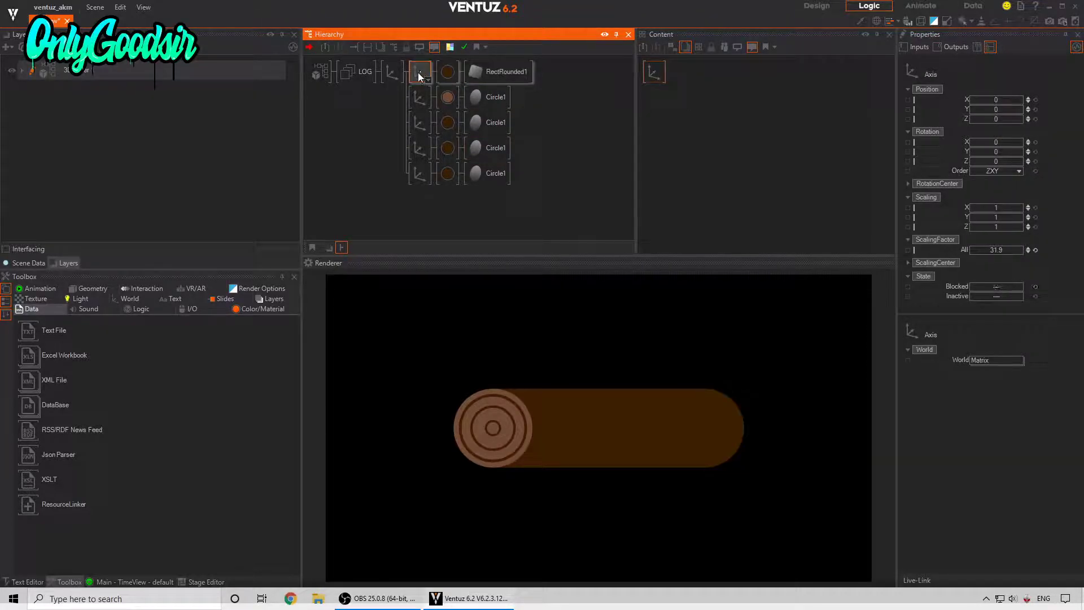
left_click_drag(420, 72, 421, 85, "ctrl")
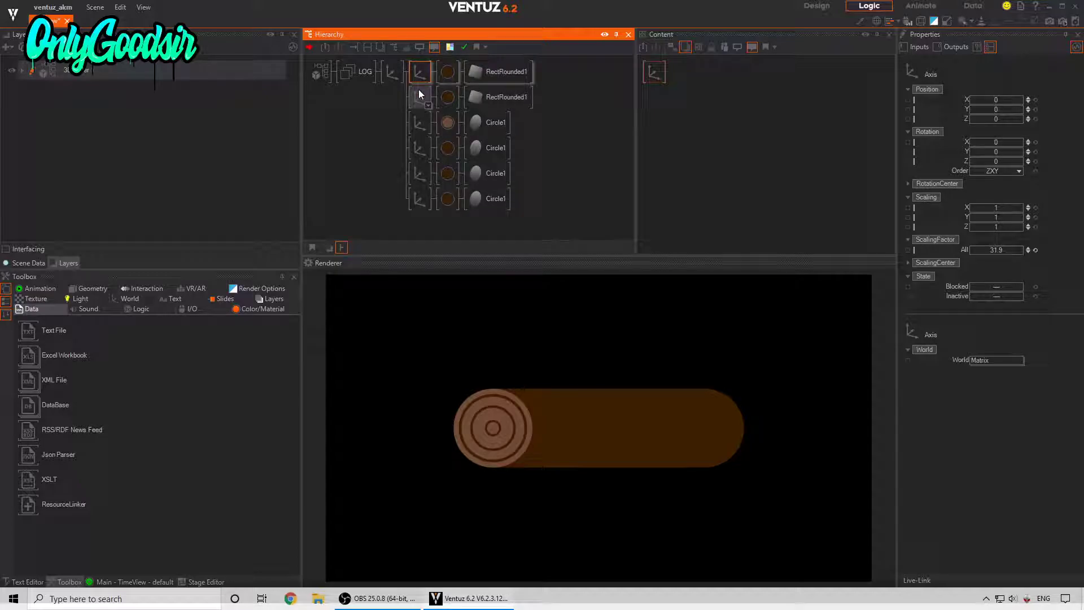
Lighten the duplicate bar's material to base color 66, 33, 0
left_click(445, 102)
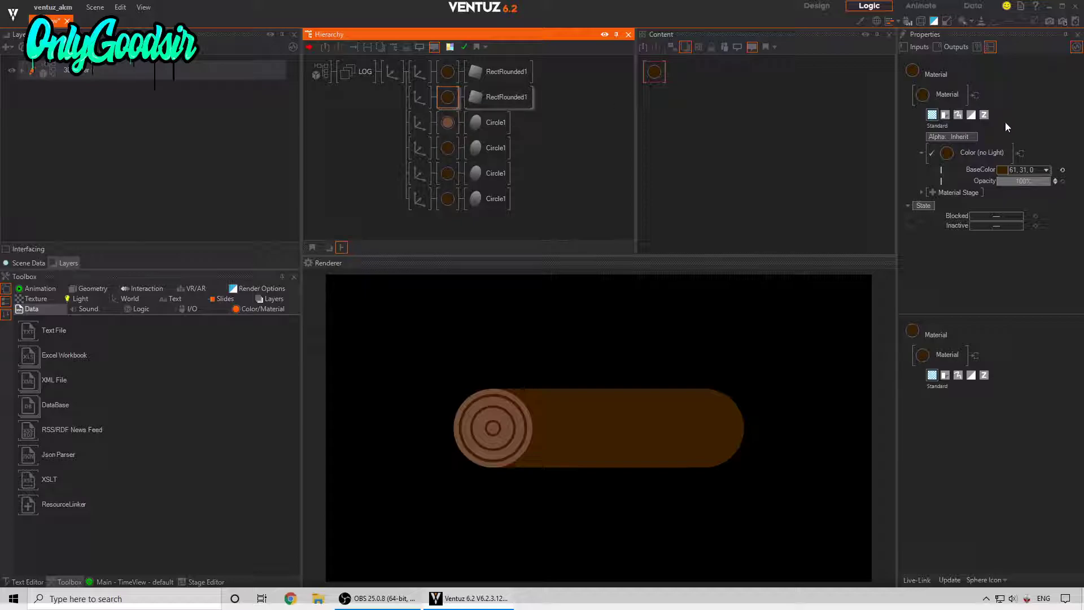
left_click(1045, 169)
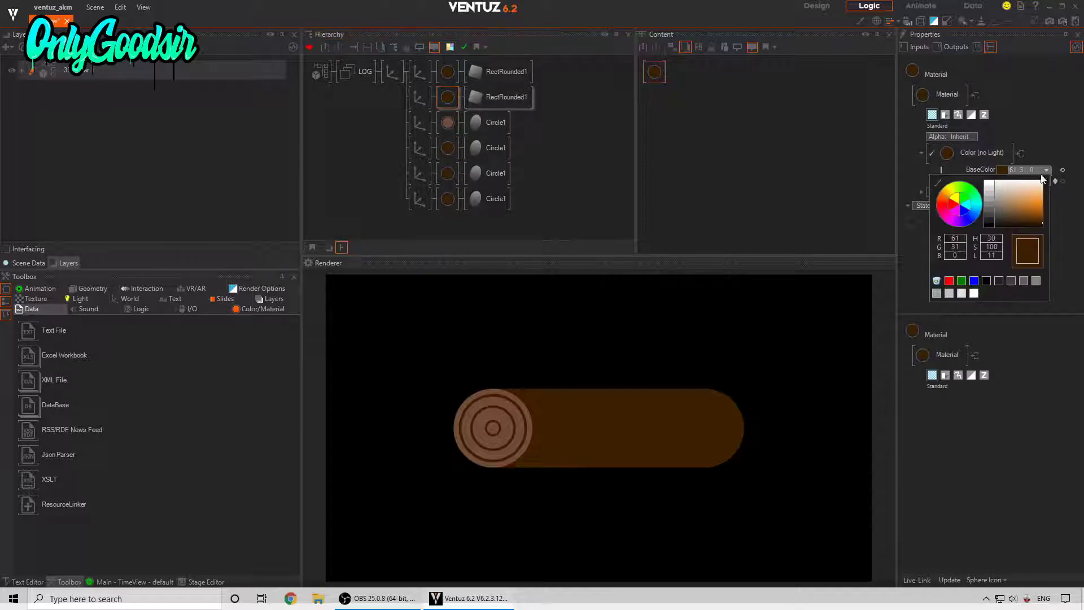
left_click(1042, 221)
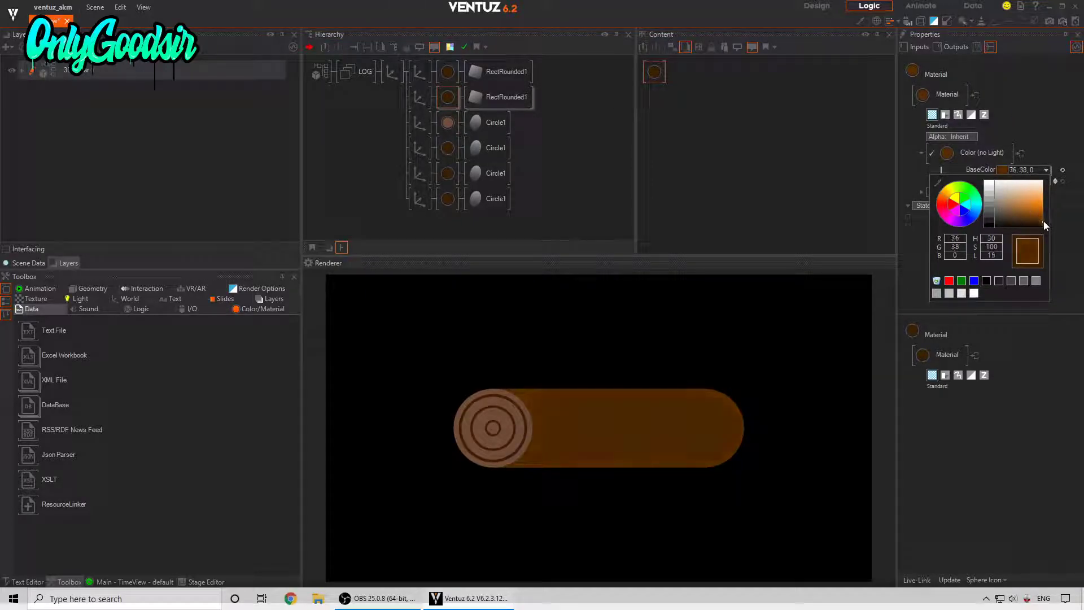
left_click(1044, 222)
left_click(1045, 221)
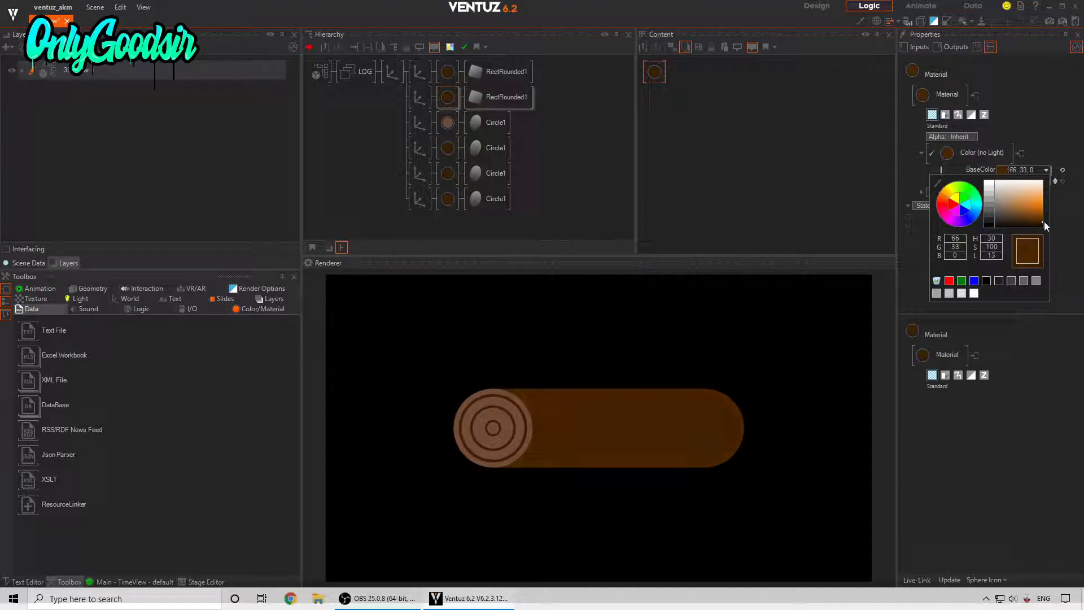
Shrink the duplicate bar to a thin line with SizeX 0.204 and SizeY about 0.009, with base color 84, 43, 2
left_click(481, 95)
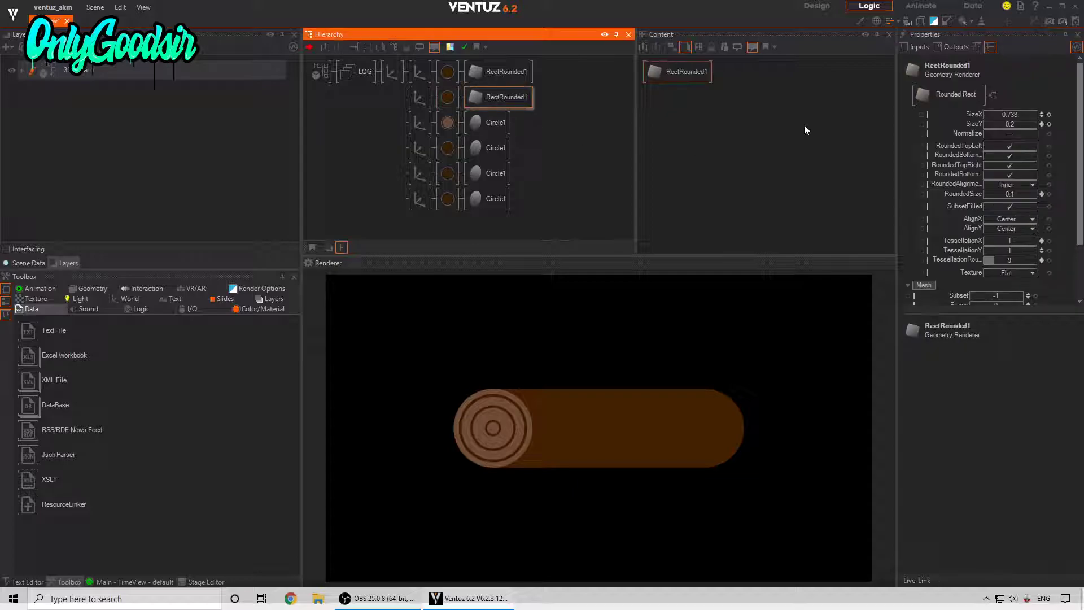
left_click_drag(1014, 123, 990, 115)
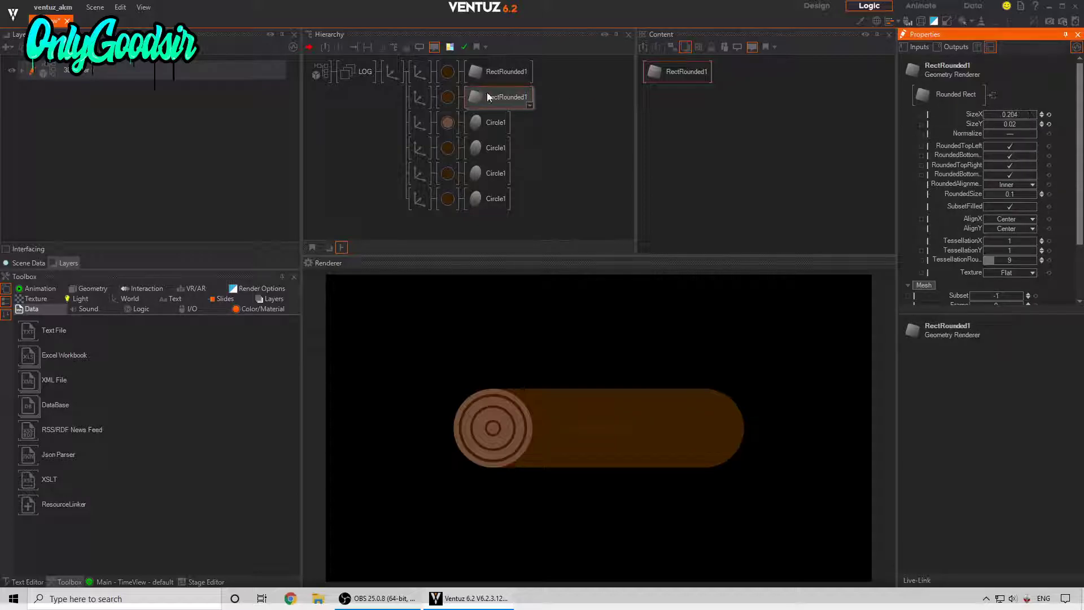
left_click(447, 96)
left_click(1046, 170)
left_click_drag(1035, 220, 1041, 220)
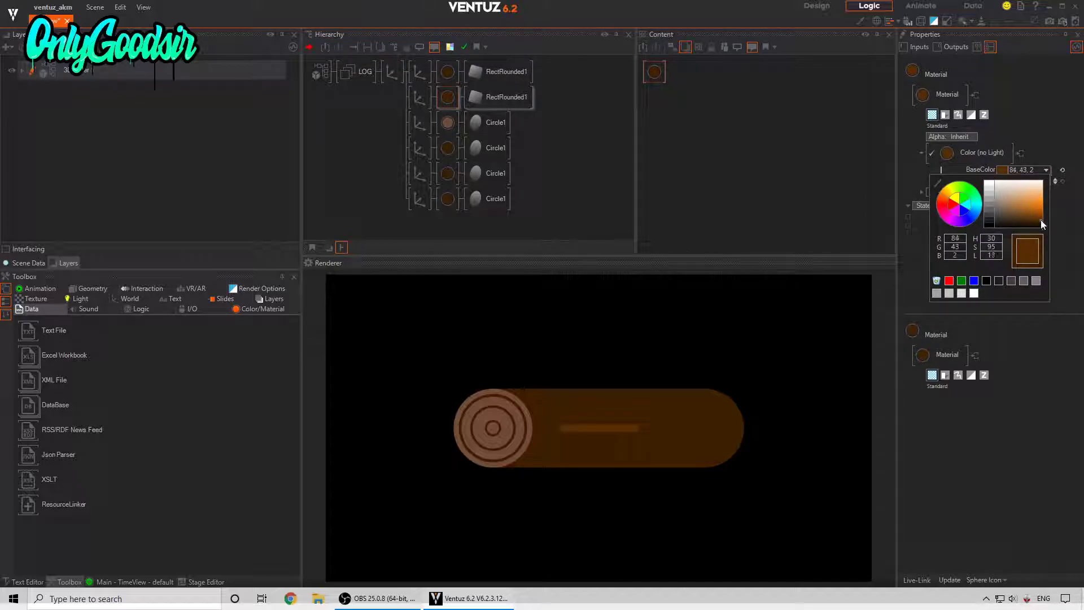
left_click(1048, 227)
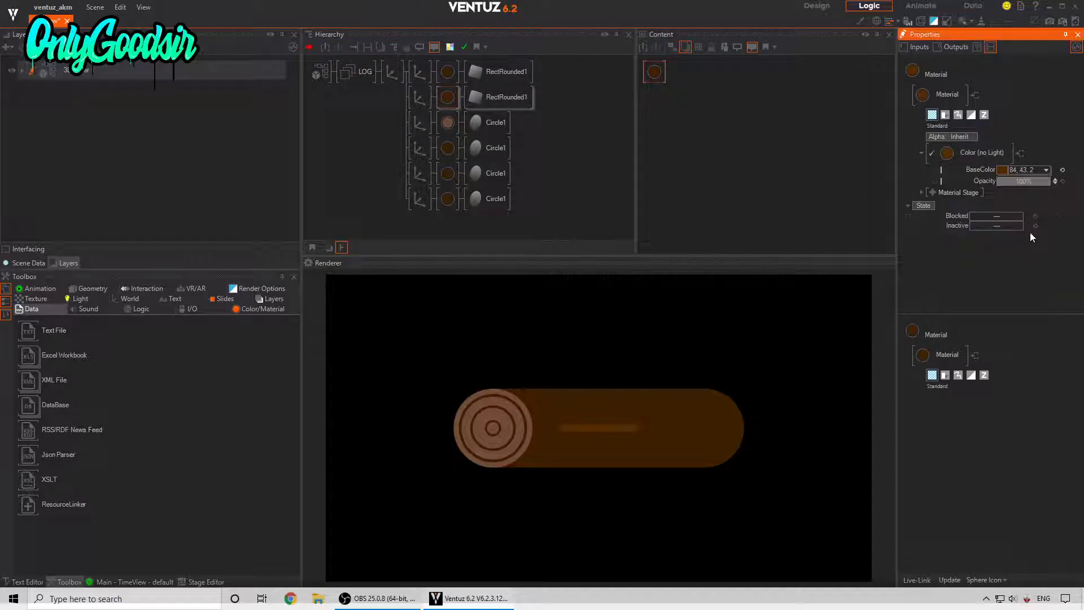
left_click(502, 97)
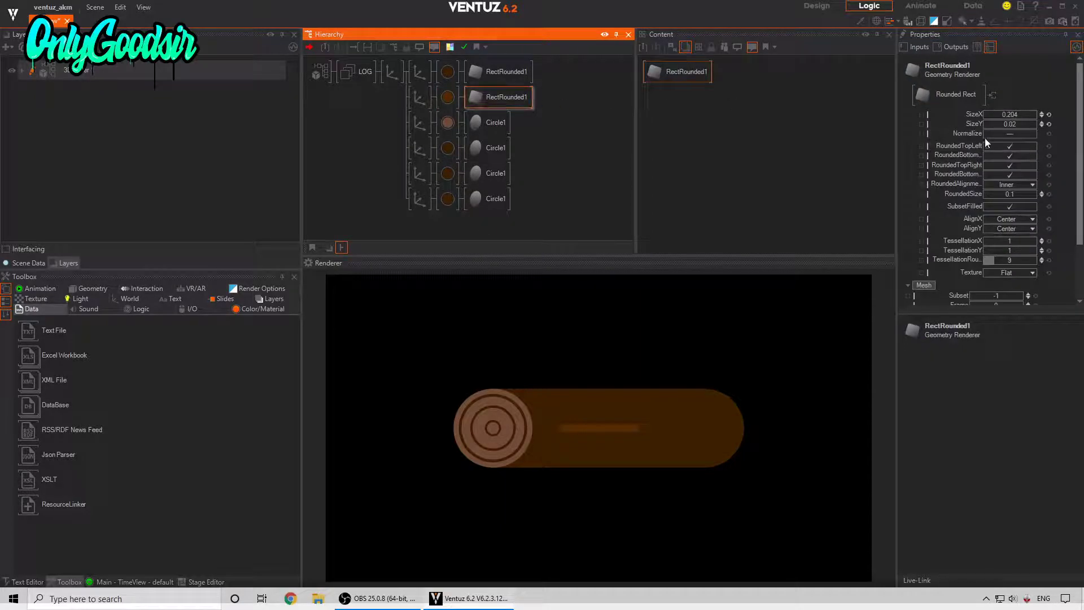
left_click_drag(1014, 121, 1005, 118)
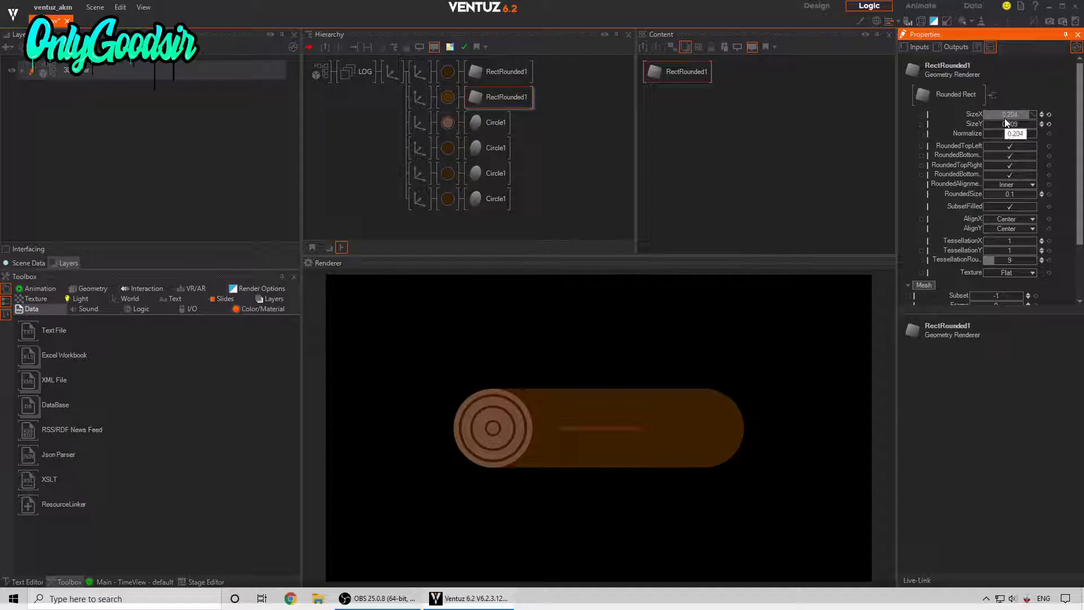
Insert a Group in front of the thin line's axis and name it BARK_LINES
left_click(418, 103)
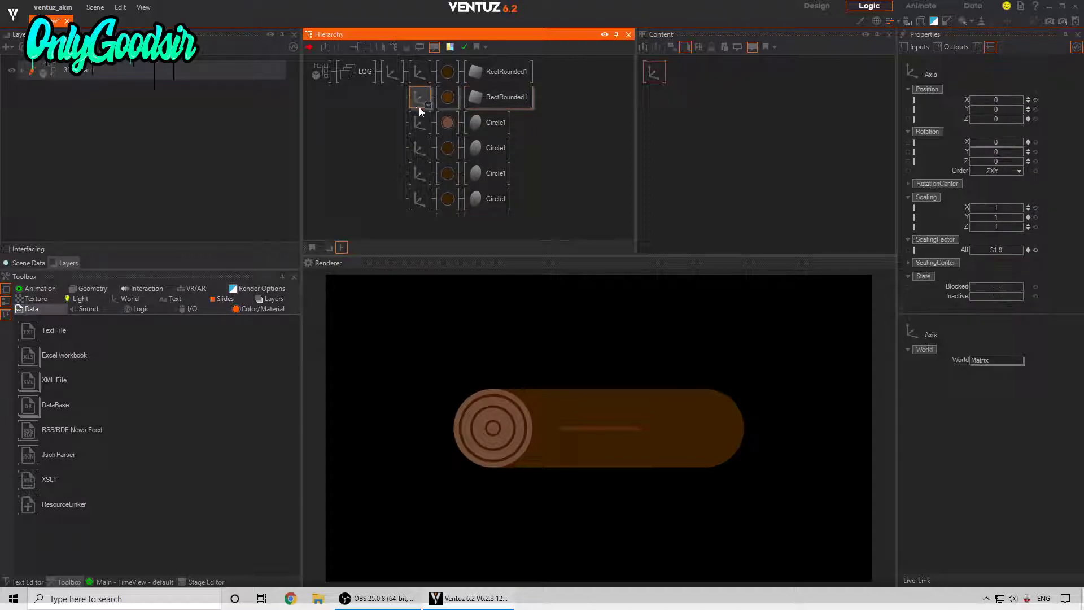
double_click(398, 116)
type("gr")
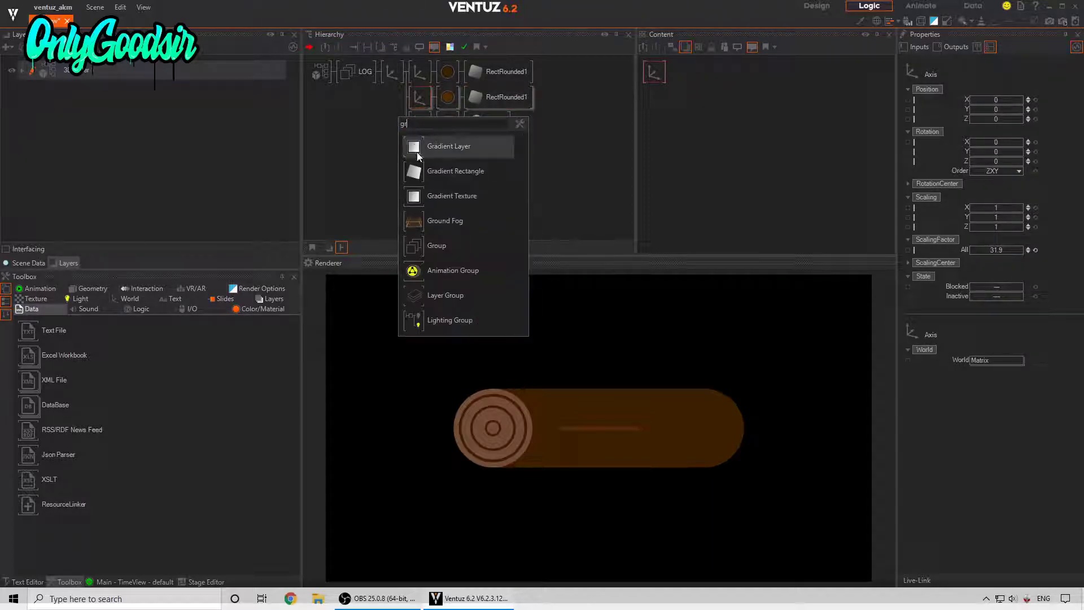
left_click(421, 245)
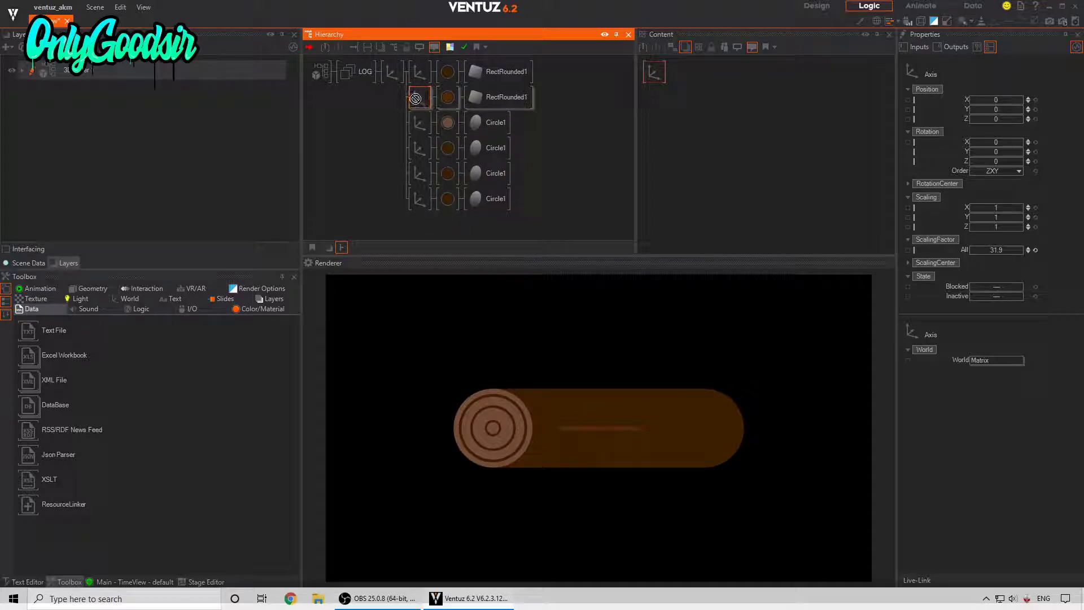
left_click(416, 98)
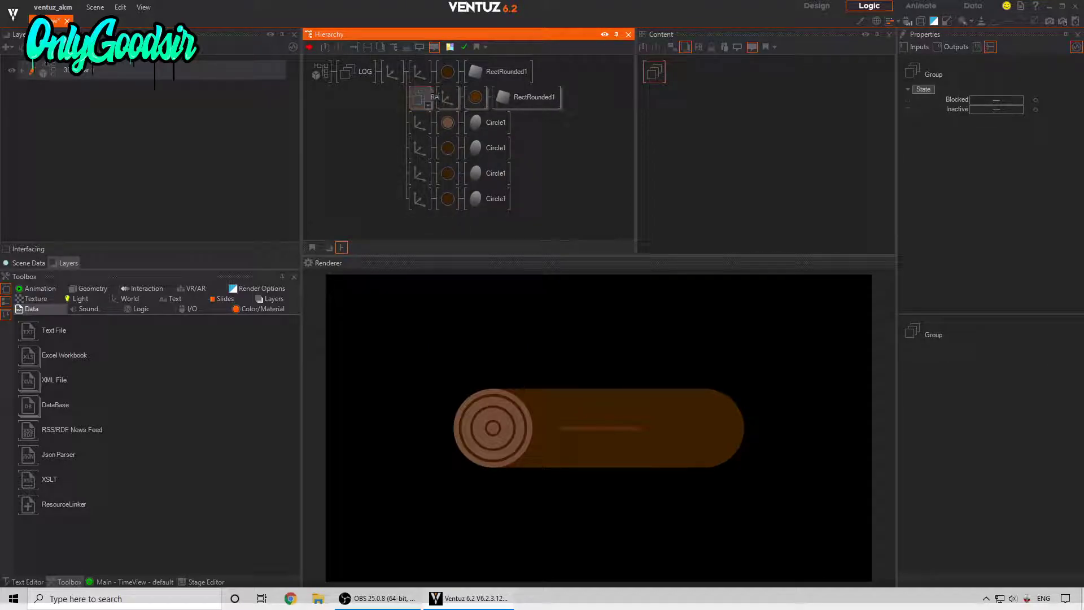
type("BARK_LINES")
key("Return")
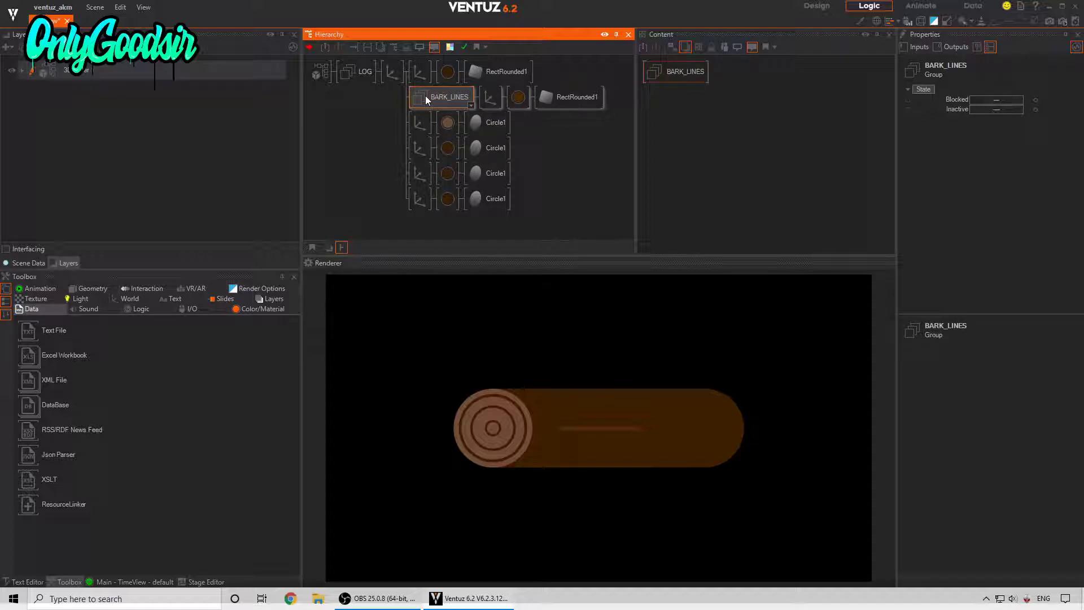
Set the main bar axis's Z position to 0.01 so the bar sits behind the thin line
left_click(424, 70)
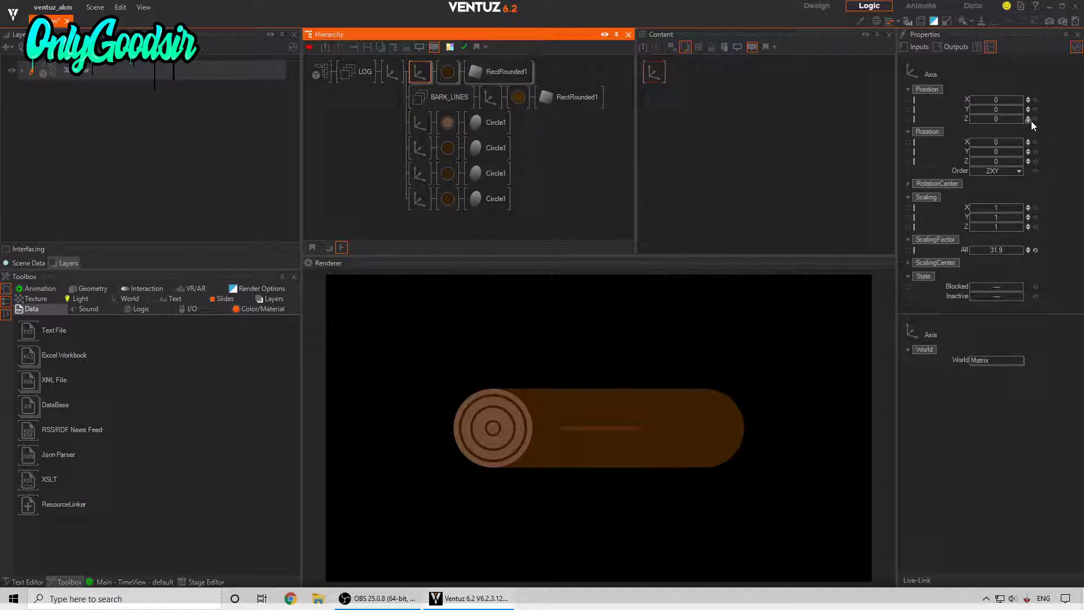
left_click(1029, 121)
left_click(1028, 117)
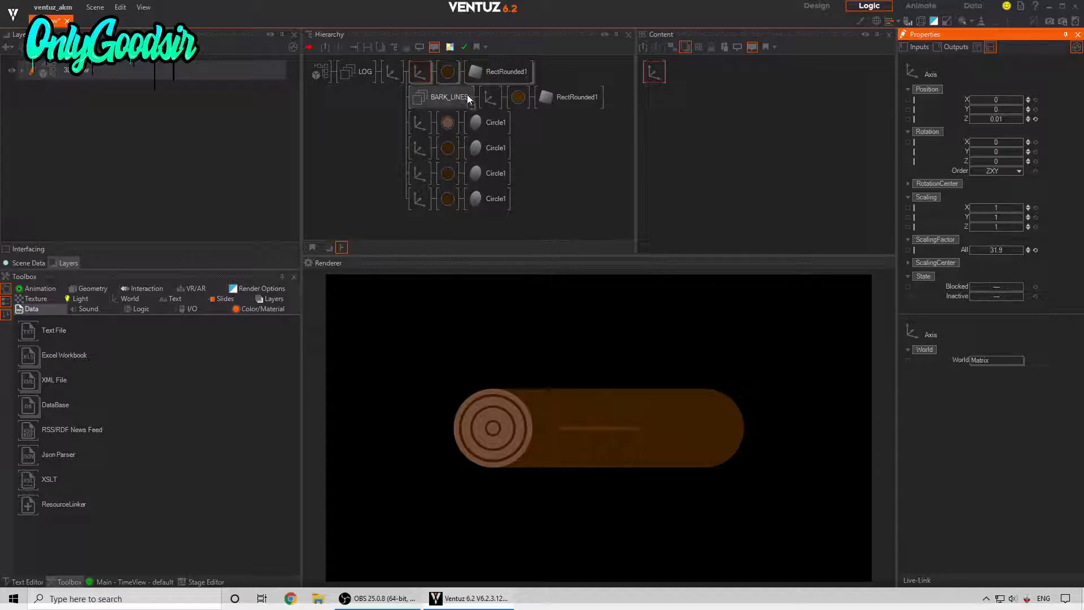
Rename the main bar's axis as LOG
left_click(424, 68)
key("F2")
type("LOG")
key("Return")
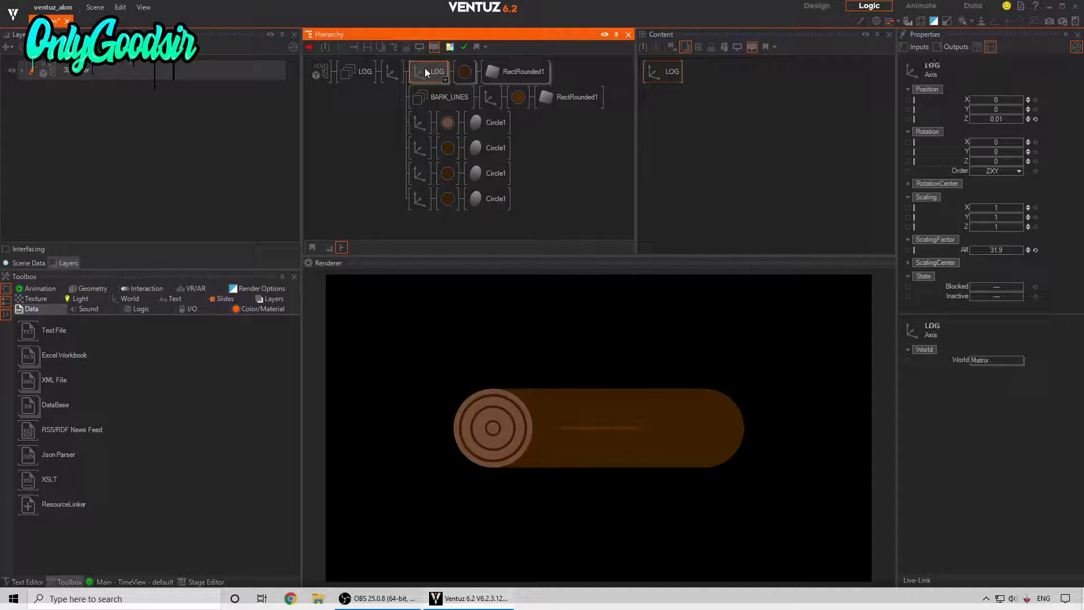
Put the circle branch and the three ring branches under a new Group named RINGS
type("gr")
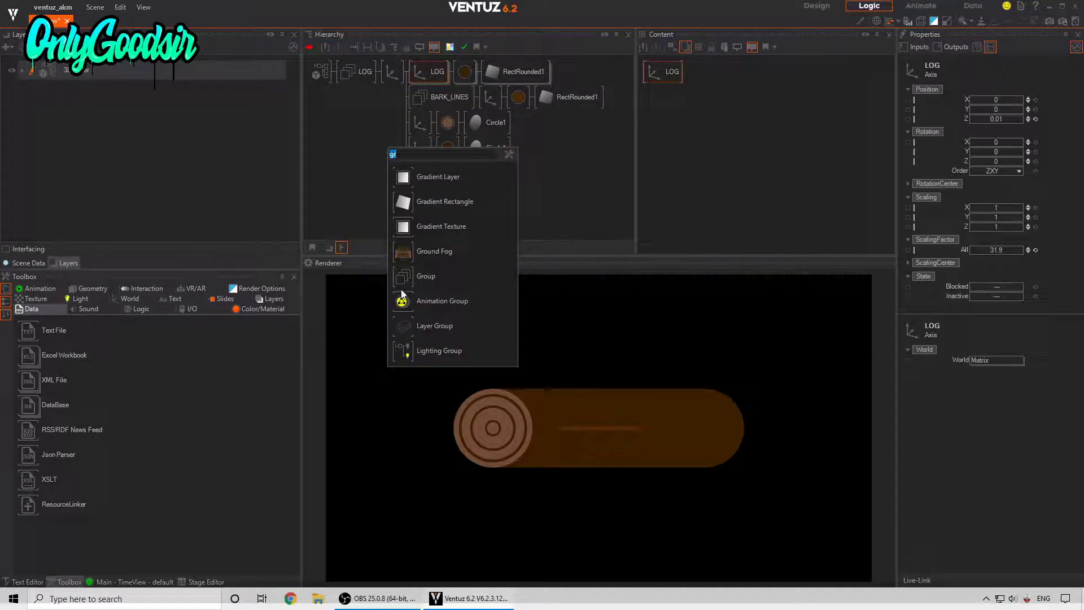
left_click(427, 276)
left_click(419, 147)
left_click(419, 171, "ctrl")
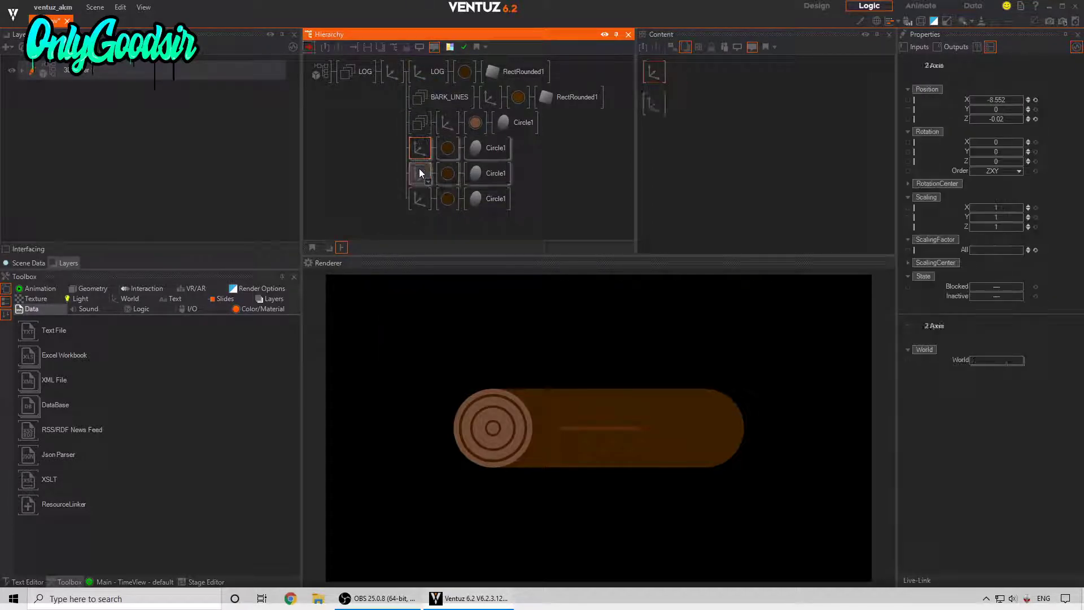
left_click(417, 202, "ctrl")
left_click_drag(416, 148, 422, 121)
key("F2")
type("RINGS")
key("Return")
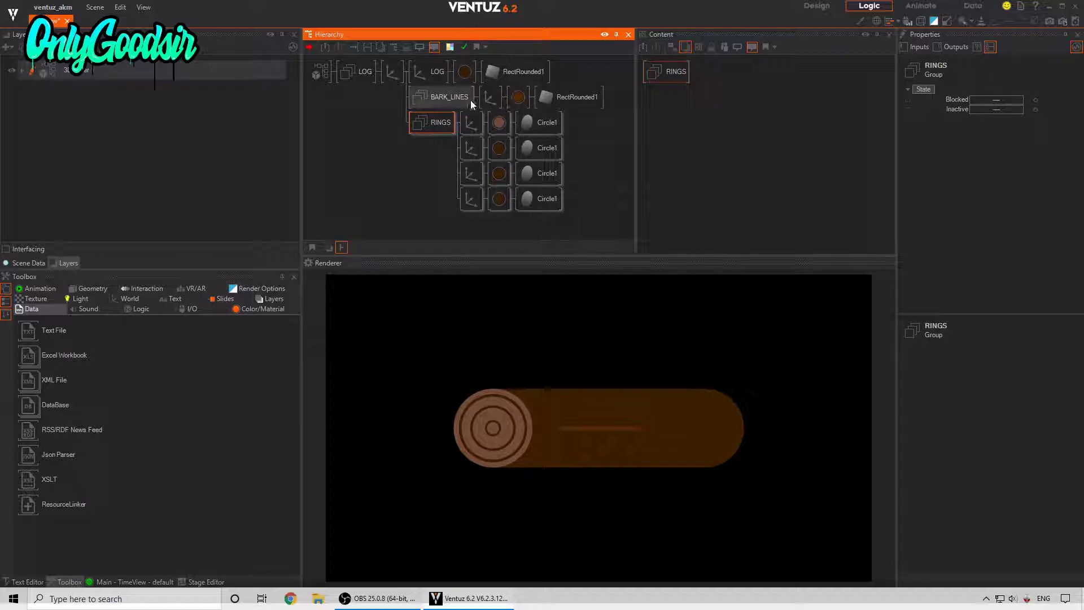
Duplicate the bark line inside BARK_LINES and move the copy to X 3.61, Y 0.9
left_click(489, 104)
key("ctrl+c")
key("ctrl+v")
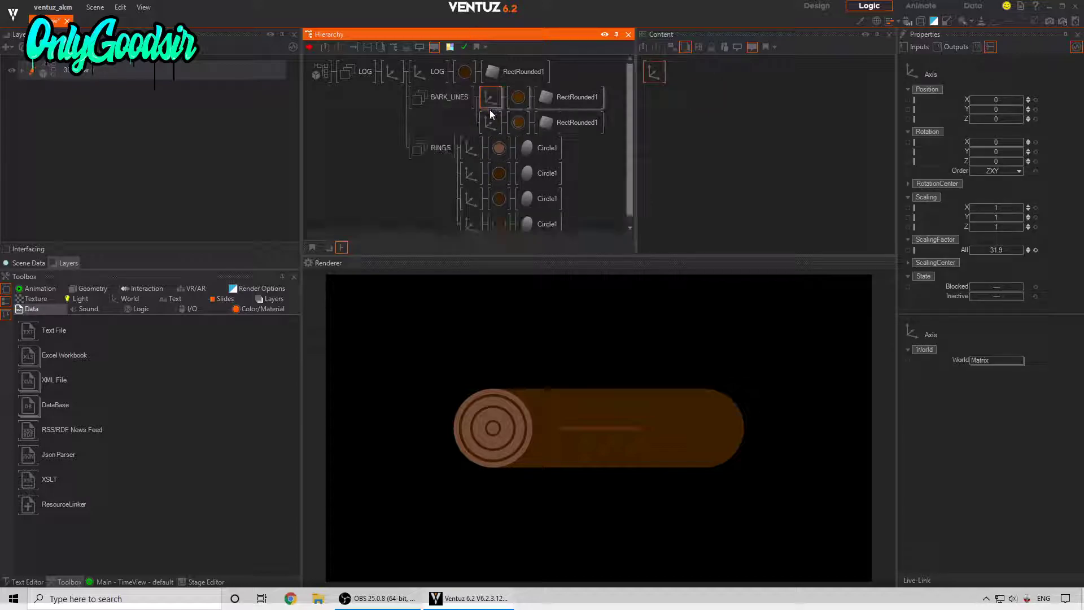
left_click_drag(1002, 109, 1021, 94)
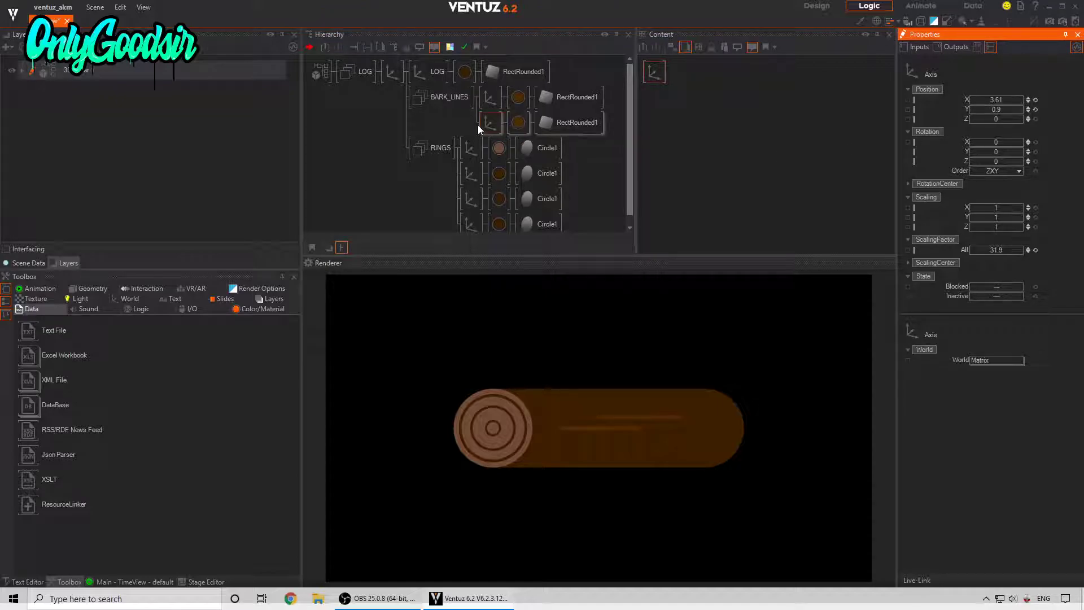
Duplicate the second bark line and place the copy higher on the log and further left
left_click(489, 128)
left_click_drag(489, 129, 489, 131, "ctrl")
left_click(489, 144)
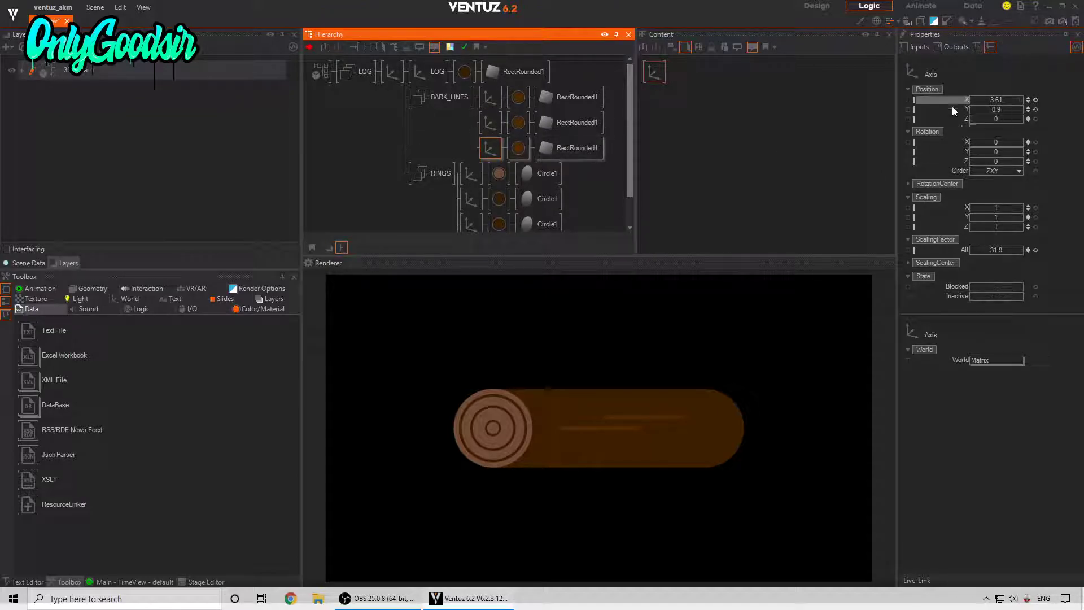
left_click_drag(1011, 102, 989, 111)
Duplicate the third bark line and place the copy in the log's lower right part at Y -0.91
left_click(489, 147)
left_click_drag(489, 155, 489, 164, "ctrl")
left_click(487, 175)
left_click_drag(997, 109, 1022, 103)
Duplicate the three newest bark lines together and shift the copies left and down across the log
left_click(490, 172)
left_click(490, 148, "ctrl")
left_click(489, 124, "ctrl")
left_click_drag(489, 180, 491, 205, "ctrl")
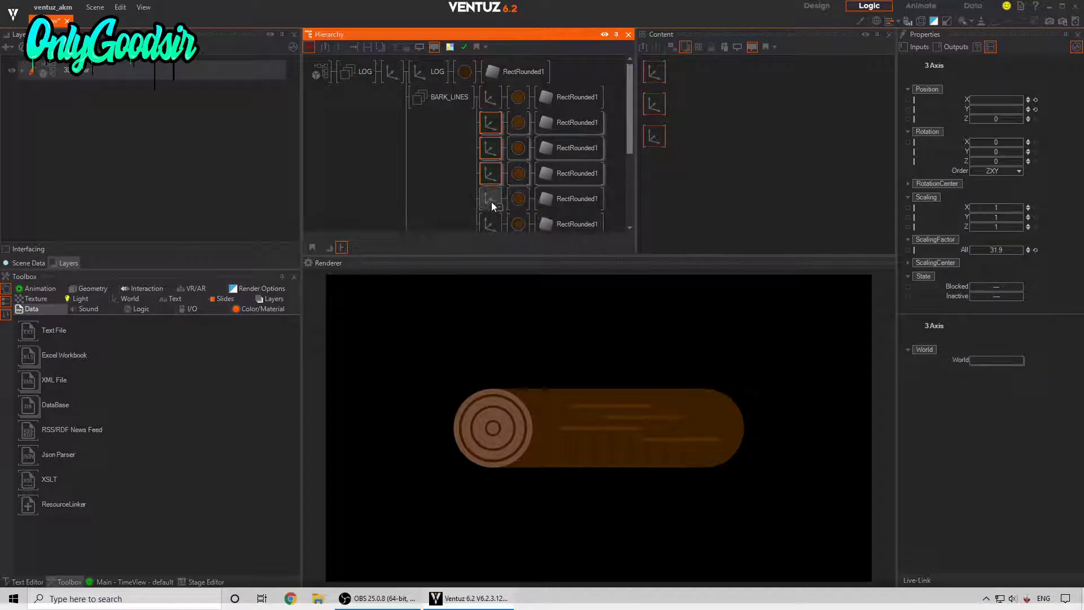
left_click_drag(999, 111, 969, 102)
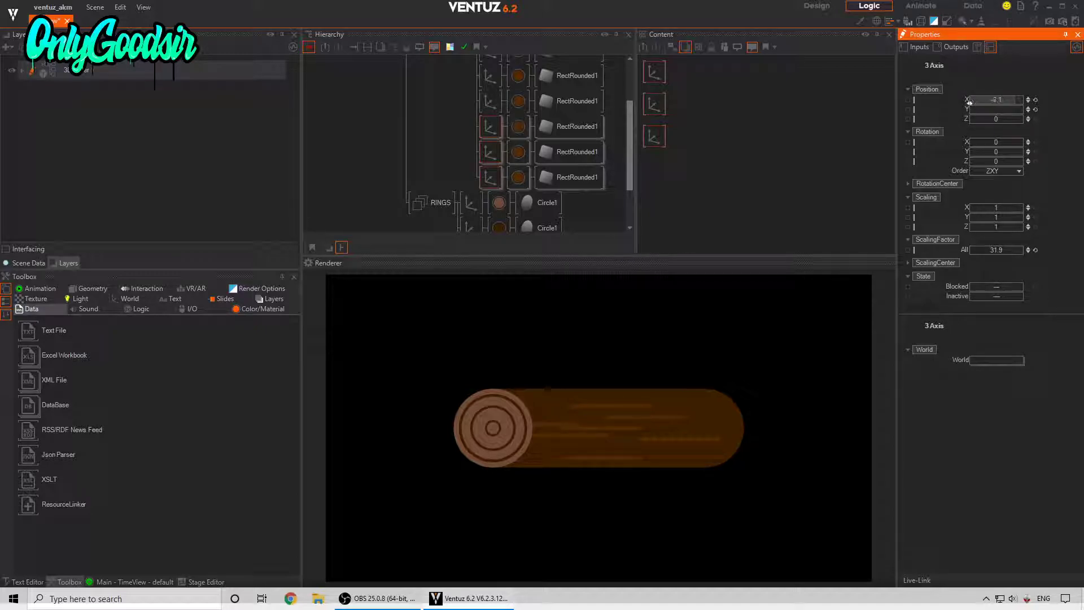
Move the middle one of the three copied lines up to the log's upper edge near the rings
left_click(490, 151)
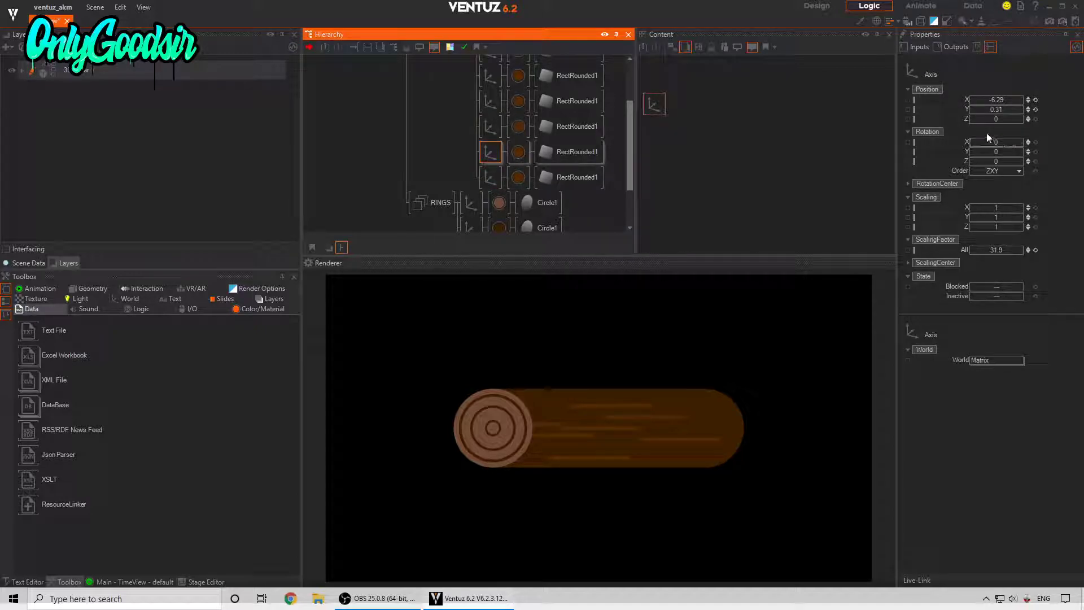
left_click(989, 102)
left_click_drag(995, 113, 1018, 101)
Move the last copied line to the log's lower right part at X 6.51, Y -1.62
left_click(492, 176)
left_click_drag(1016, 103, 993, 111)
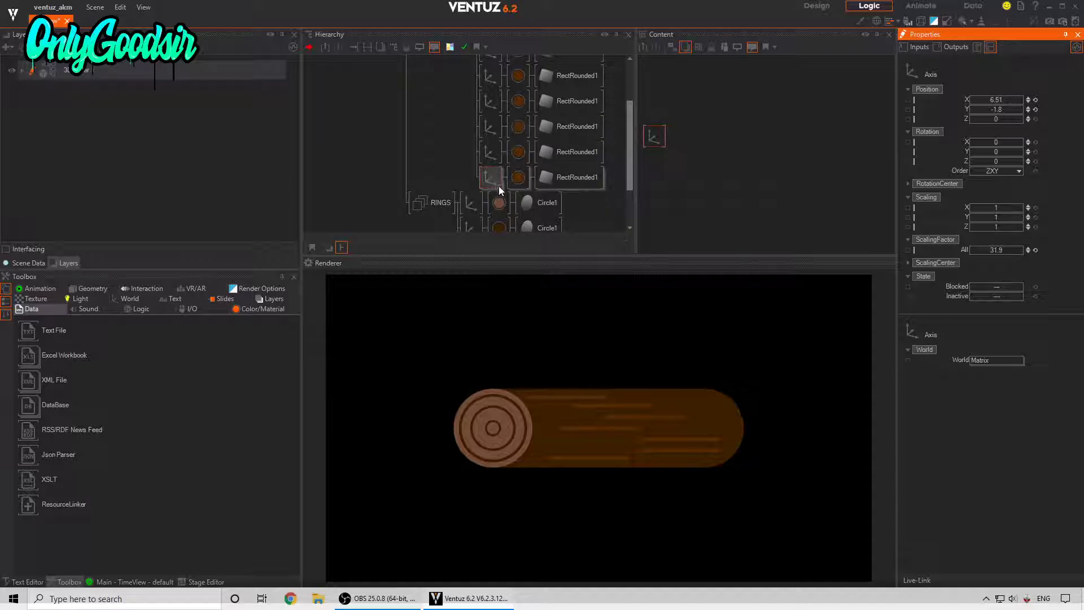
left_click_drag(1005, 111, 998, 112)
Shorten the last copied line's rounded rectangle to SizeX 0.093 and shorten the upper left line as well
left_click(557, 178)
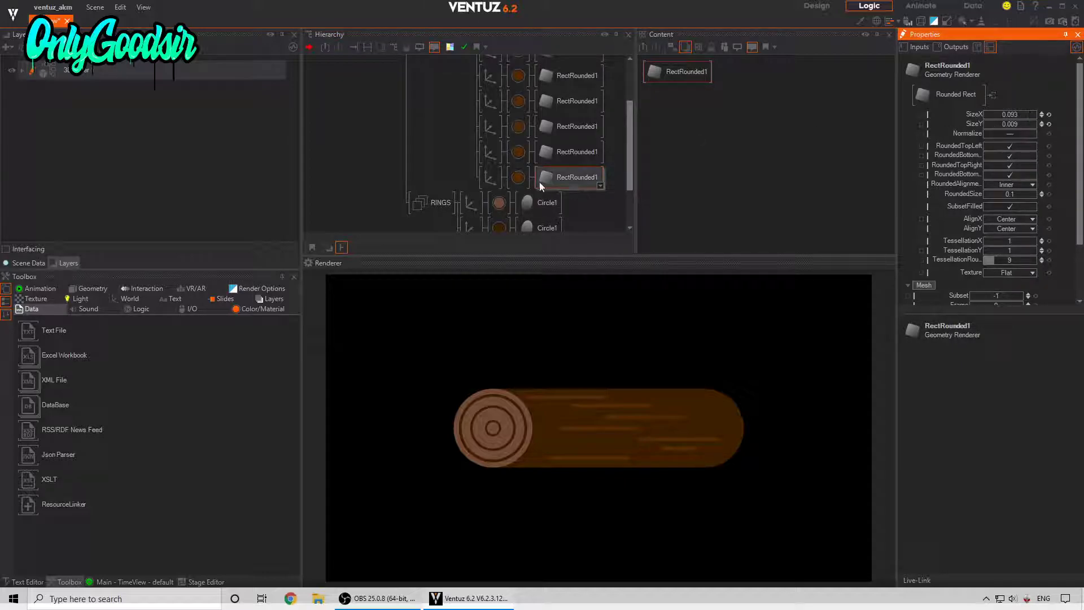
left_click(565, 154)
left_click_drag(983, 114, 983, 112)
Duplicate the short lower right line and move the copy to X 1.31, Y -0.99
left_click(487, 178)
left_click_drag(488, 180, 488, 198, "ctrl")
left_click(488, 201)
mouse_move(1008, 99)
left_mouse_down()
mouse_move(1041, 119)
mouse_move(1008, 112)
mouse_move(1015, 118)
left_mouse_up()
Duplicate the newest short line and place the copy in the log's upper right part at Y 1.64
left_click(489, 210)
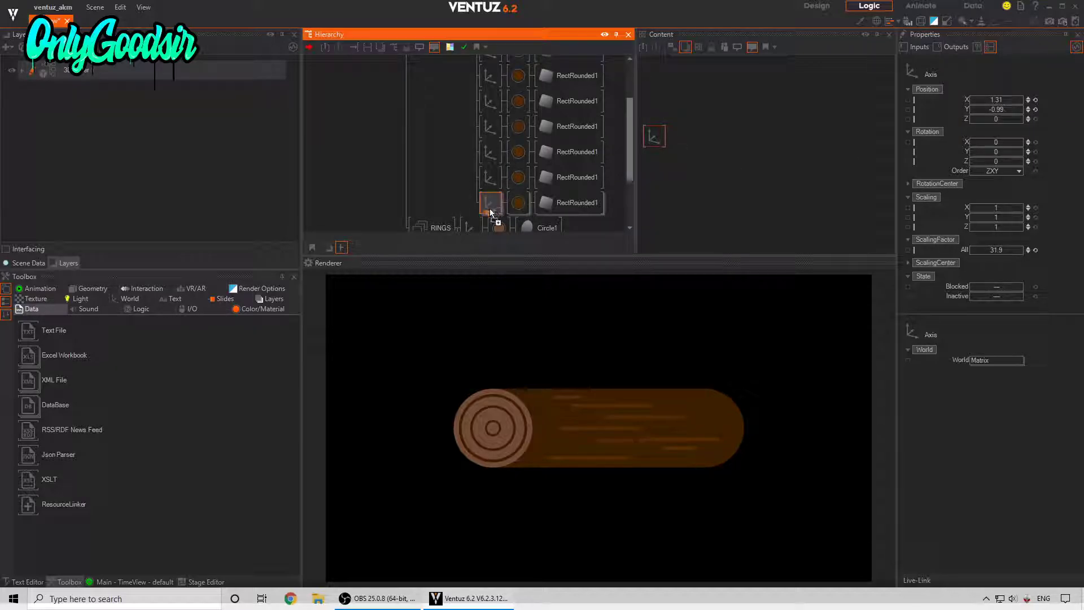
scroll(489, 216, "down", 1)
left_click(1003, 113)
left_click_drag(1002, 115, 940, 107)
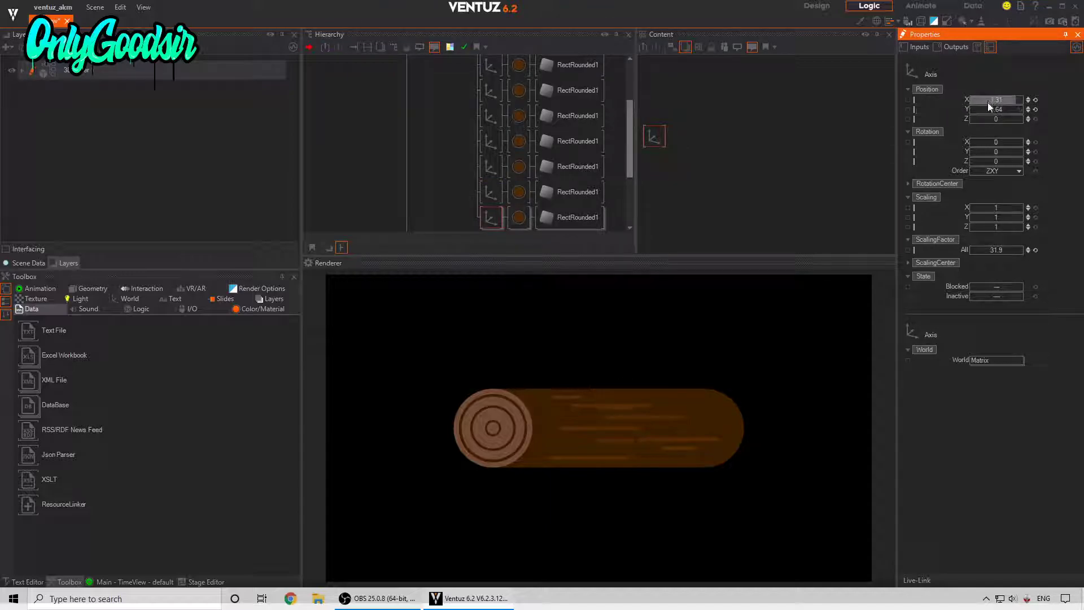
left_click_drag(1022, 102, 1003, 102)
Duplicate the long bottom bark line and move the copy to X -1.87, Y -1.82
left_click_drag(491, 123, 487, 132, "ctrl")
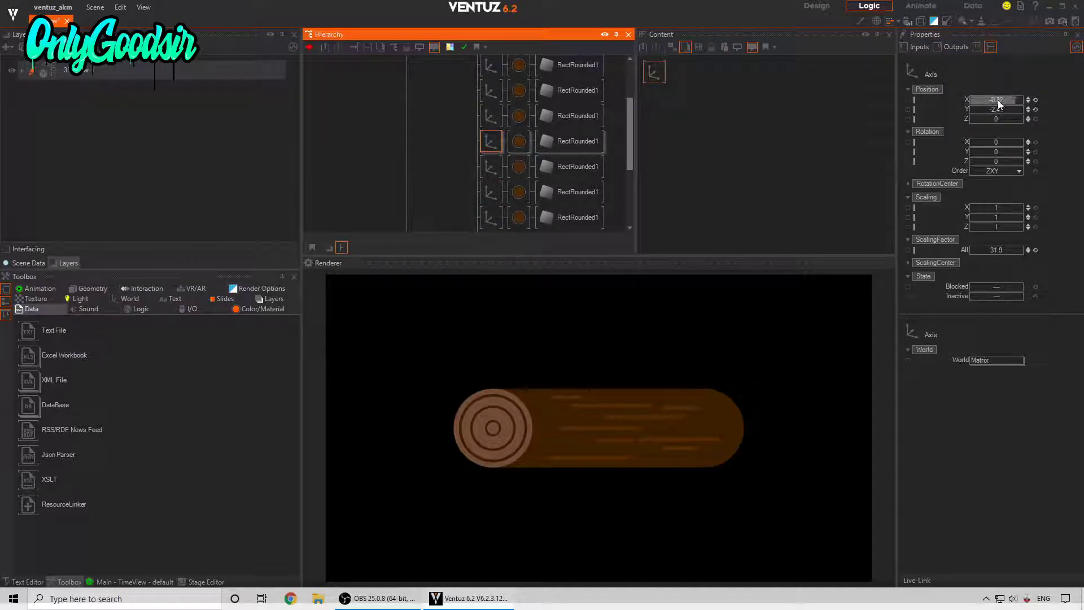
left_click(998, 100)
left_click_drag(1011, 112, 994, 98)
Duplicate the long line just added and raise the copy to Y 0.88
left_click(490, 135)
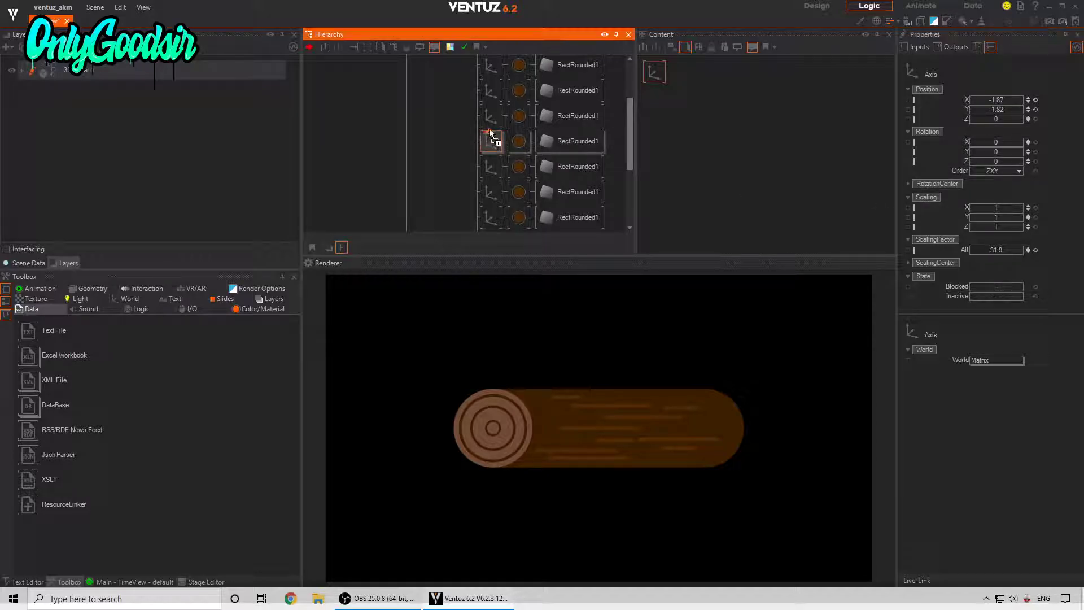
left_click(995, 110)
mouse_move(996, 109)
left_mouse_down()
mouse_move(1021, 110)
mouse_move(983, 116)
mouse_move(1017, 114)
mouse_move(1006, 114)
left_mouse_up()
Shorten the raised copy's rounded rectangle and move its axis to X -3.36
left_click(578, 136)
left_click(1001, 115)
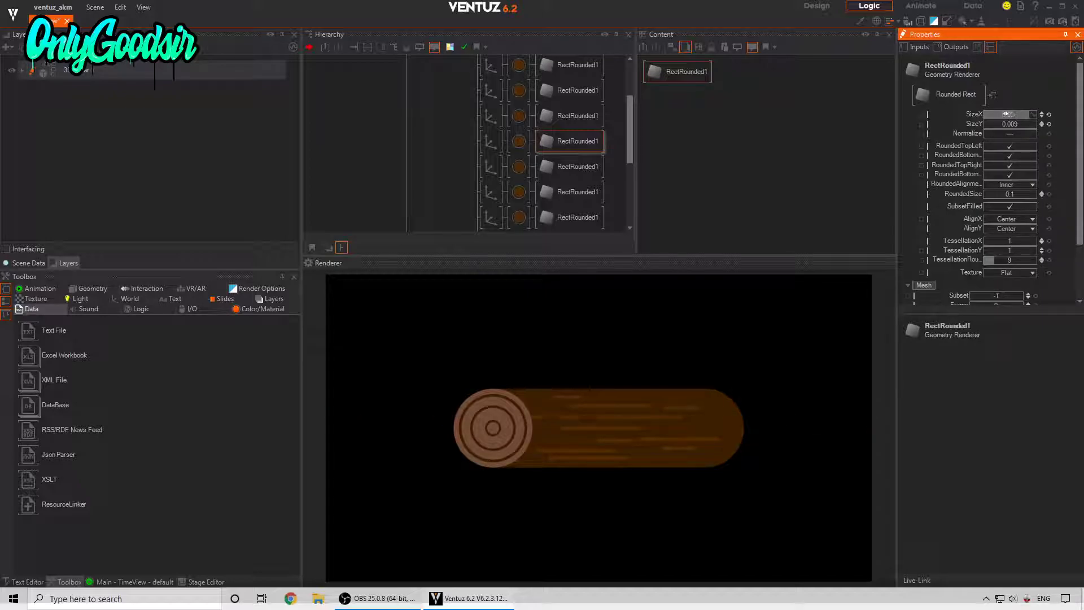
left_click(491, 142)
left_click(997, 100)
left_click_drag(996, 100, 960, 104)
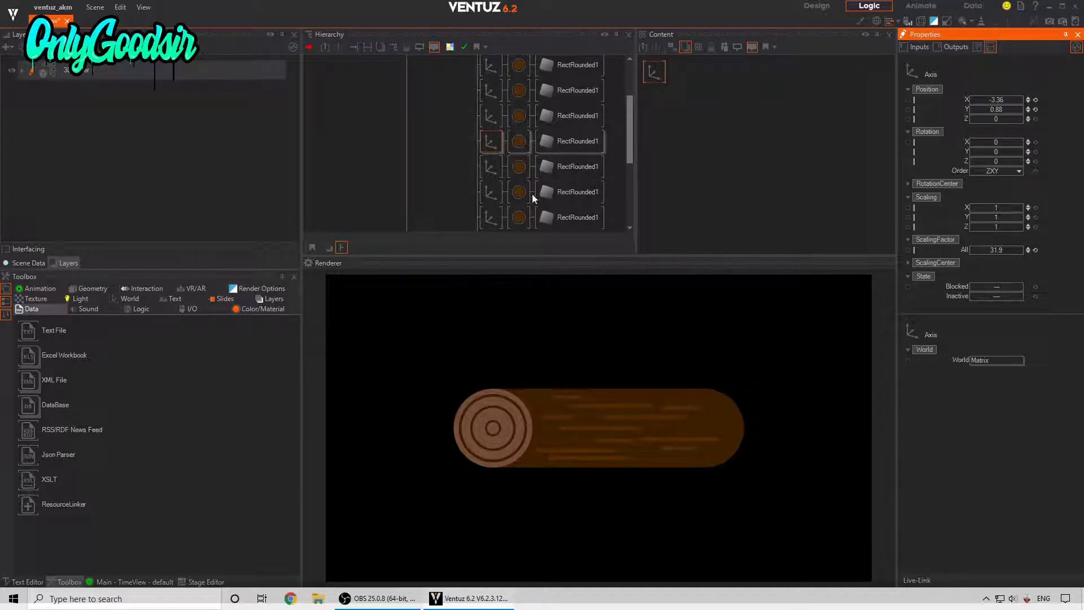
Delete the materials of all bark lines except the first, and move that material directly behind BARK_LINES so all line axes share it
scroll(533, 199, "down", 2)
left_click(515, 214)
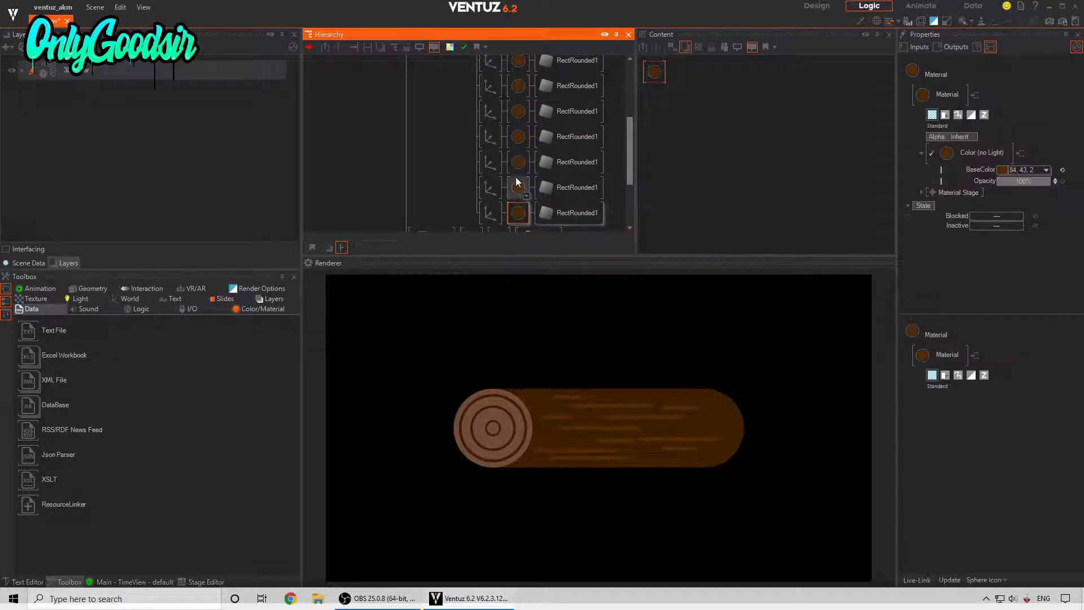
left_click(517, 217)
left_click(517, 217, "ctrl")
left_click(518, 190, "ctrl")
left_click(517, 165, "ctrl")
left_click(519, 134, "ctrl")
left_click(520, 107, "ctrl")
scroll(520, 107, "up", 1)
left_click(517, 129, "ctrl")
left_click(518, 107, "ctrl")
scroll(519, 111, "up", 1)
left_click(520, 124, "ctrl")
left_click(520, 95, "ctrl")
scroll(519, 95, "up", 1)
left_click(523, 133, "ctrl")
key("Delete")
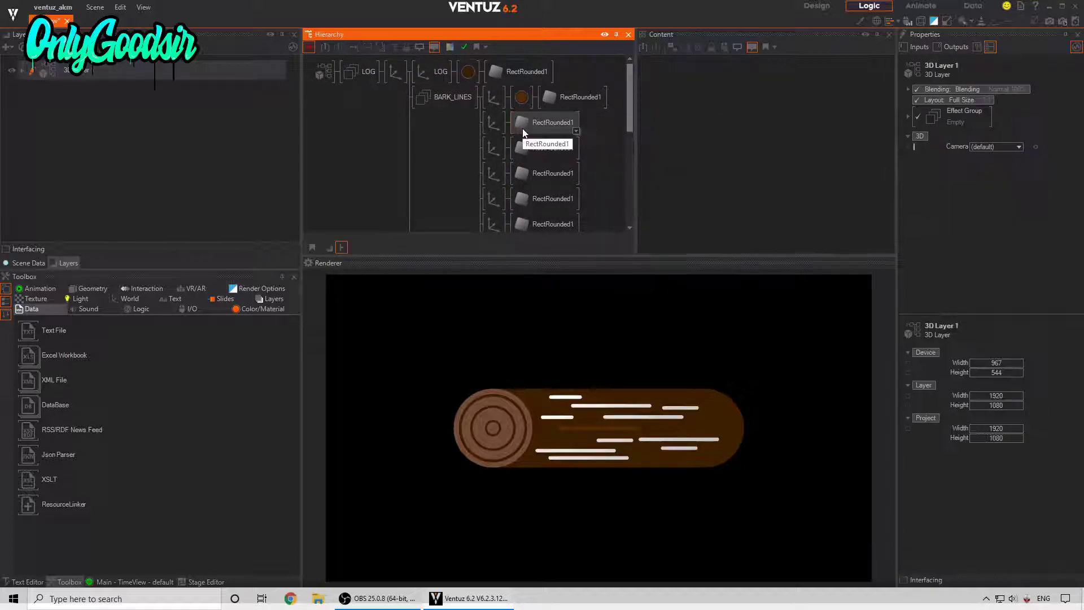
left_click(520, 101)
left_click_drag(522, 107, 494, 98)
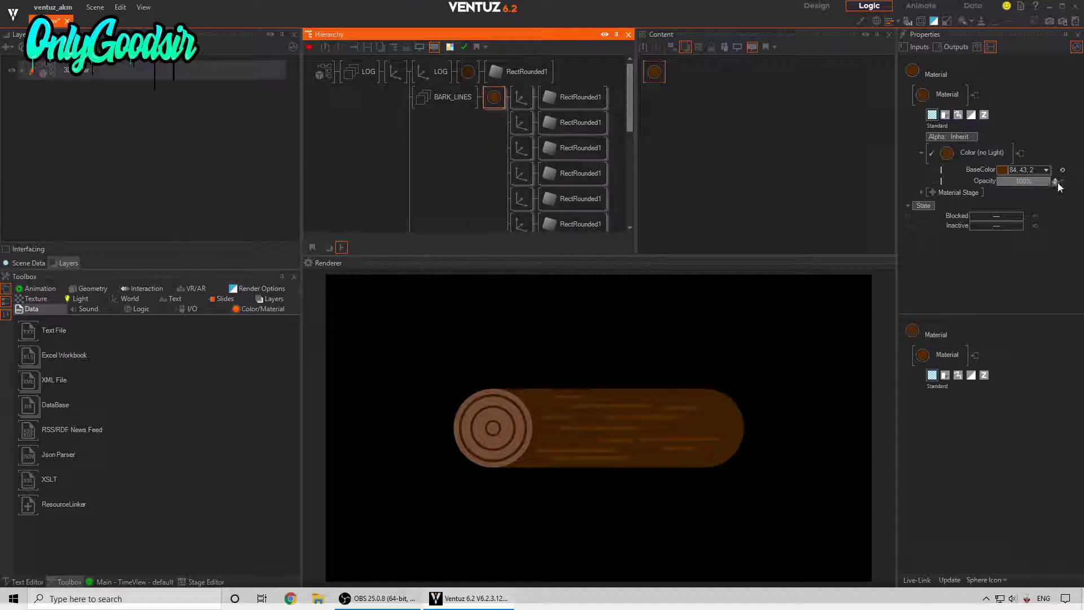
Set the shared bark line material's BaseColor to 85, 40, 16
left_click(1046, 169)
mouse_move(1038, 217)
left_mouse_down()
mouse_move(1061, 207)
mouse_move(1031, 219)
mouse_move(1042, 217)
left_mouse_up()
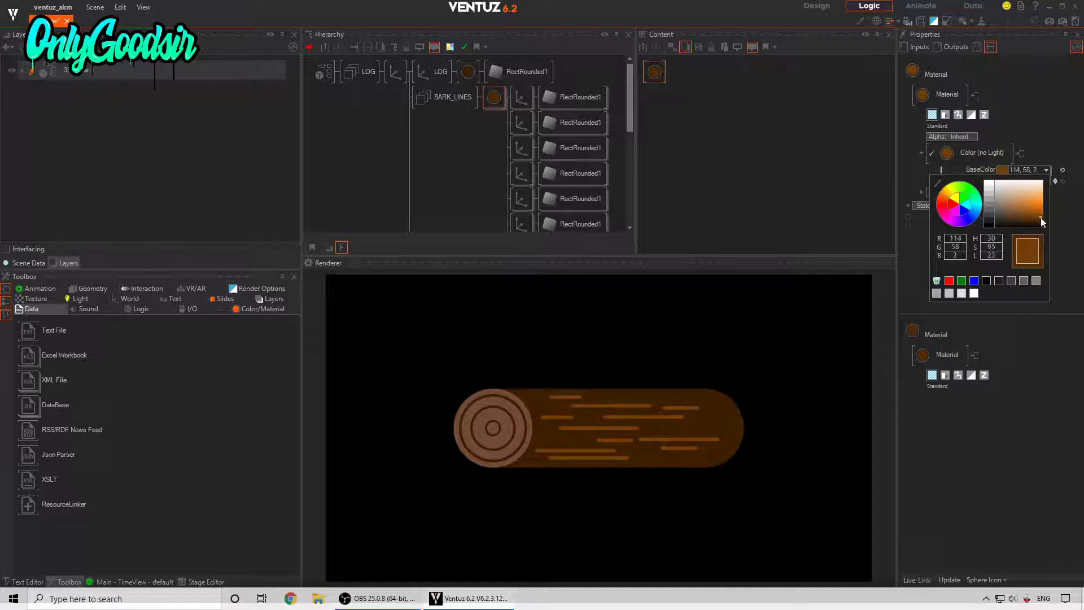
left_click(947, 202)
left_click_drag(947, 202, 949, 198)
mouse_move(1042, 219)
left_mouse_down()
mouse_move(1013, 216)
mouse_move(1040, 219)
left_mouse_up()
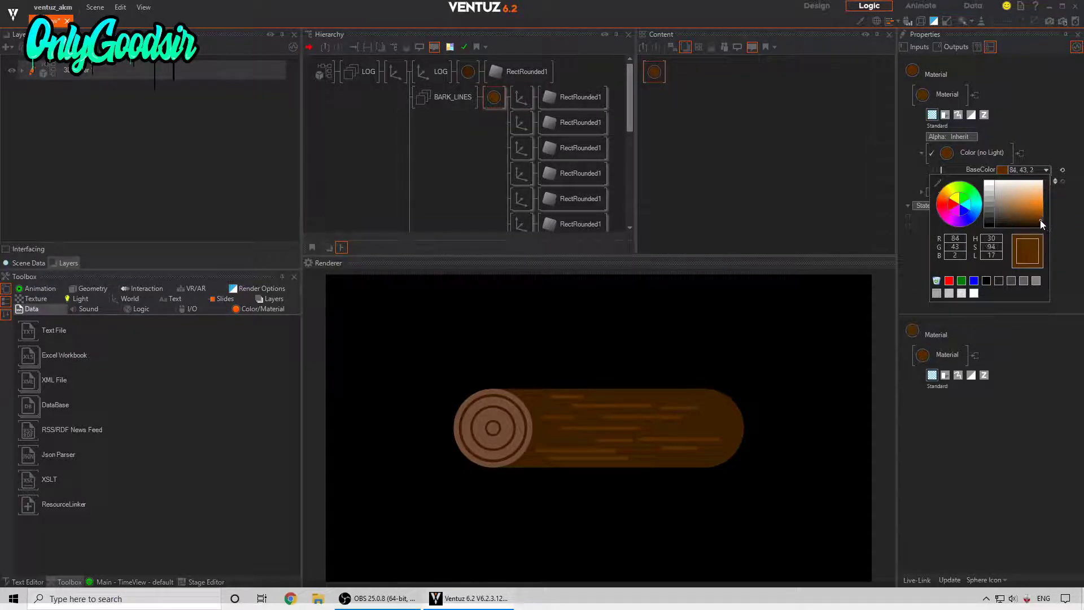
left_click(946, 202)
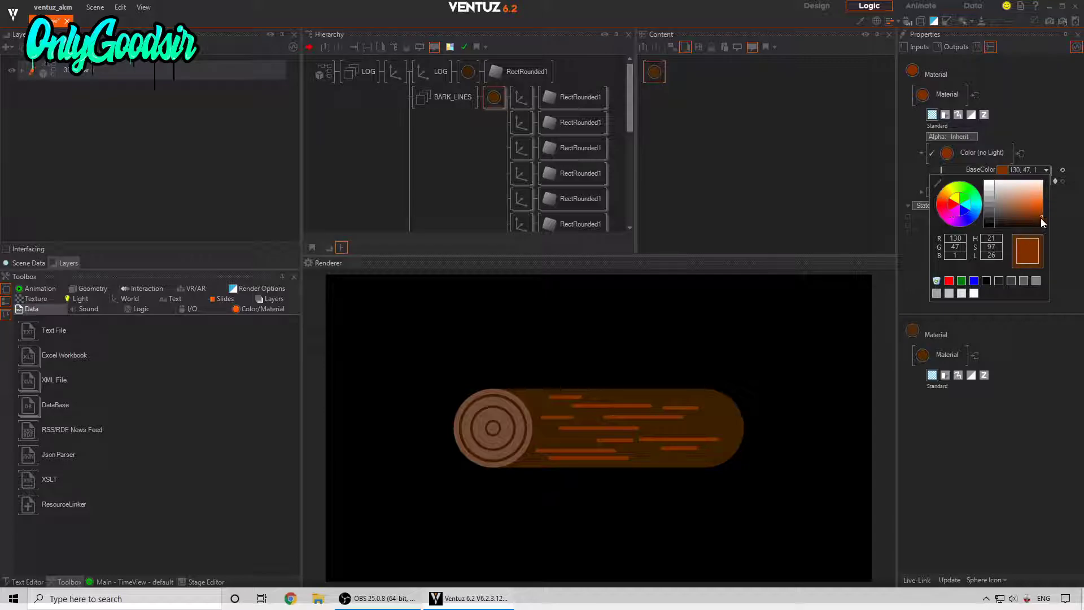
mouse_move(1037, 218)
left_mouse_down()
mouse_move(1013, 221)
mouse_move(1027, 218)
left_mouse_up()
left_click(1079, 217)
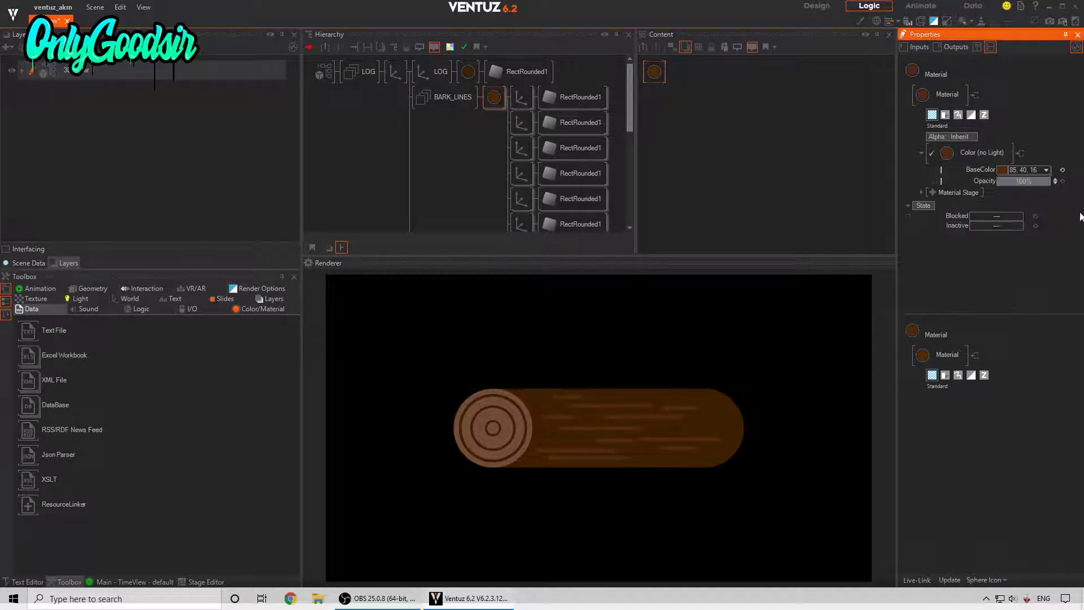
Select several of the long bark lines' axes and shift them together to the right along X
scroll(478, 117, "down", 2)
scroll(524, 161, "up", 2)
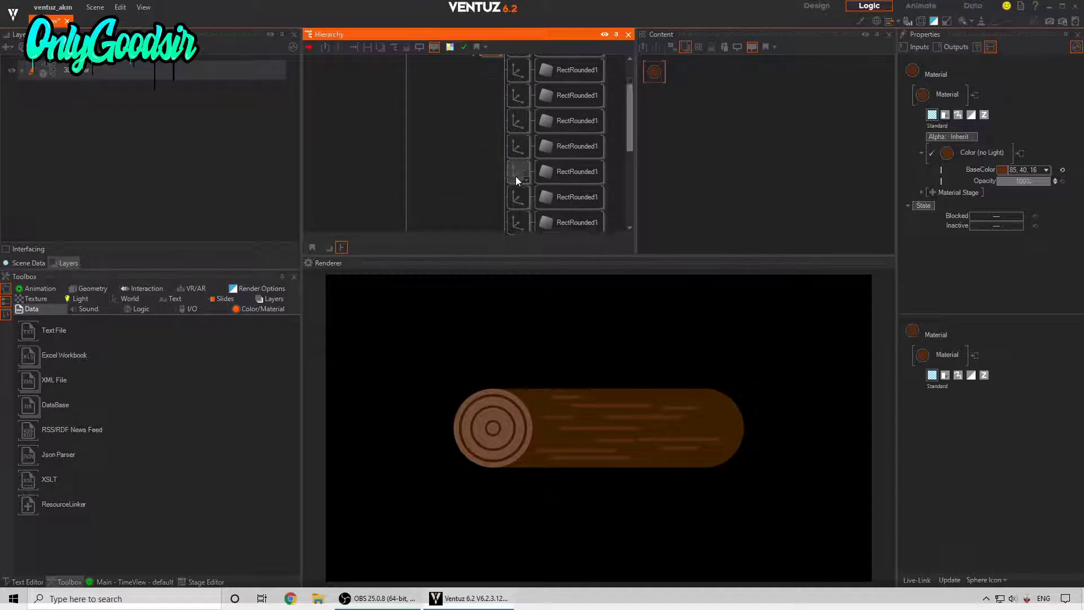
left_click(518, 115)
left_click(518, 145, "ctrl")
left_click(519, 221, "ctrl")
left_click(998, 99)
left_click_drag(1000, 100, 1018, 101)
Move the long lower line at Y -1.82 to the log's right end at mid height and shorten its rounded rectangle
left_click(517, 222)
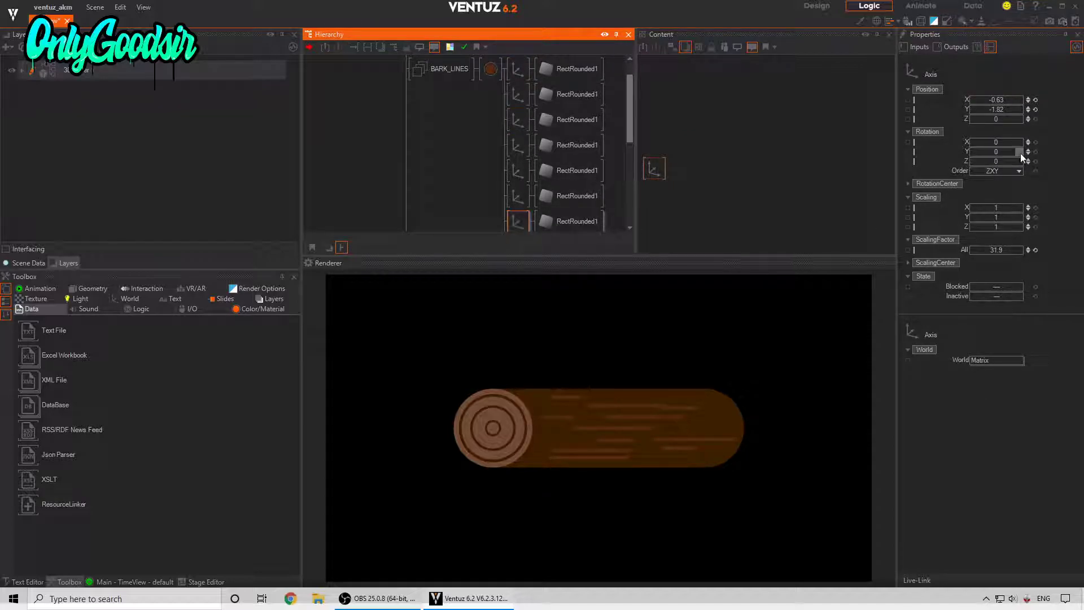
left_click_drag(998, 100, 1024, 103)
left_click(598, 224)
left_click(989, 114)
Find the axis of the short upper right bark line and move it to X 8.53, Y 1.41
left_click(521, 215)
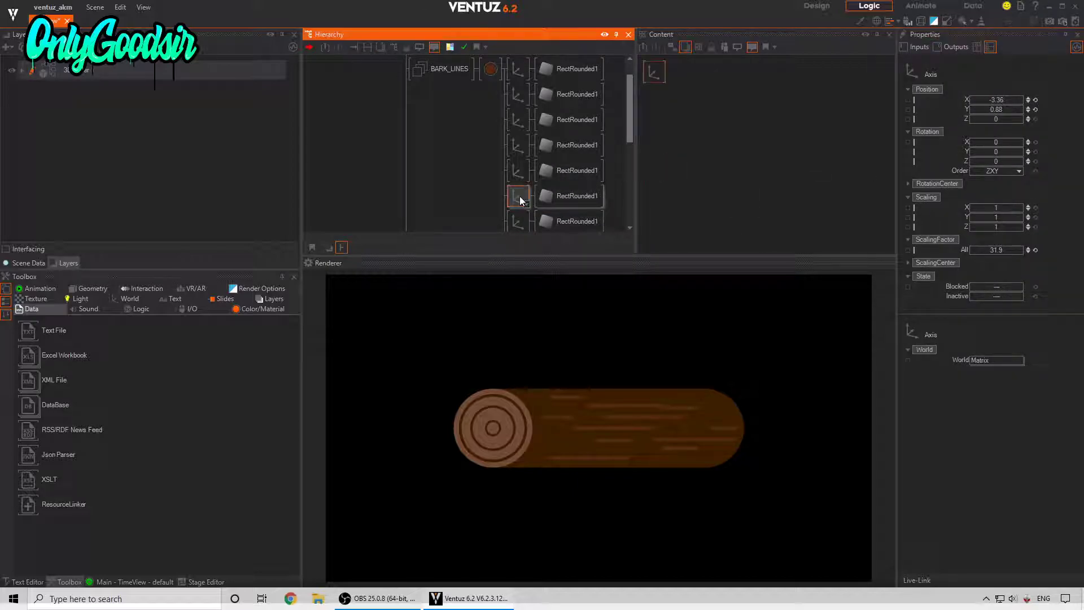
left_click(515, 175)
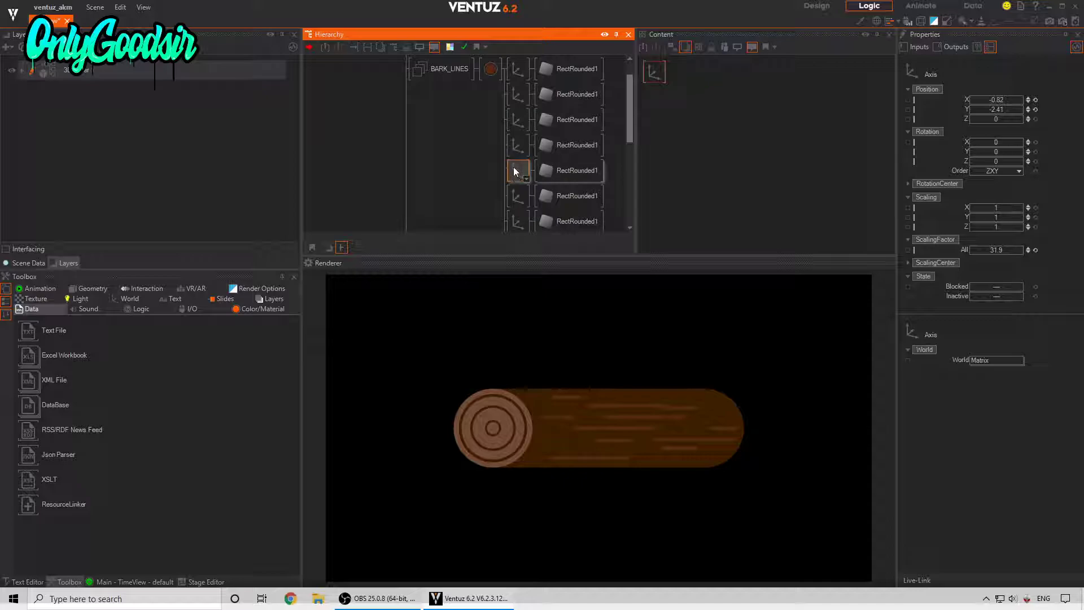
left_click(517, 146)
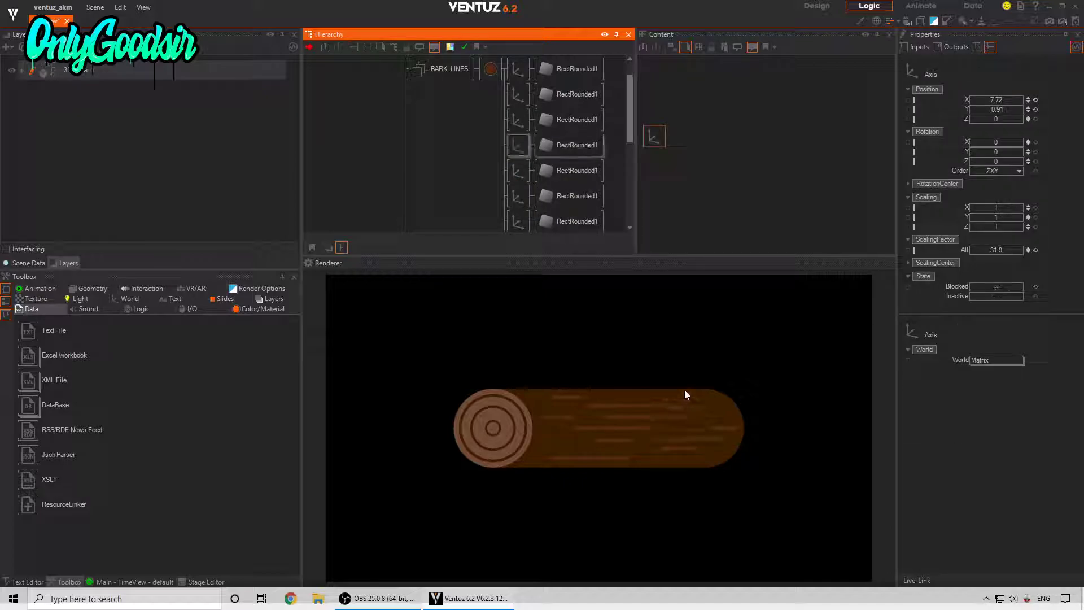
left_click(519, 122)
left_click(517, 94)
left_click(518, 72)
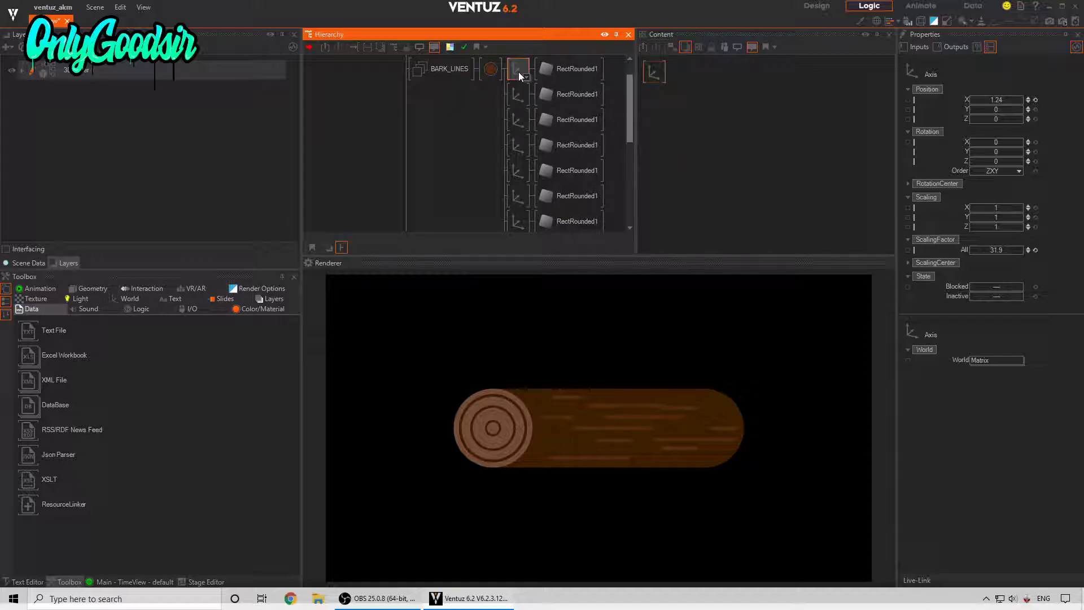
scroll(522, 203, "down", 3)
left_click(519, 102)
left_click(520, 129)
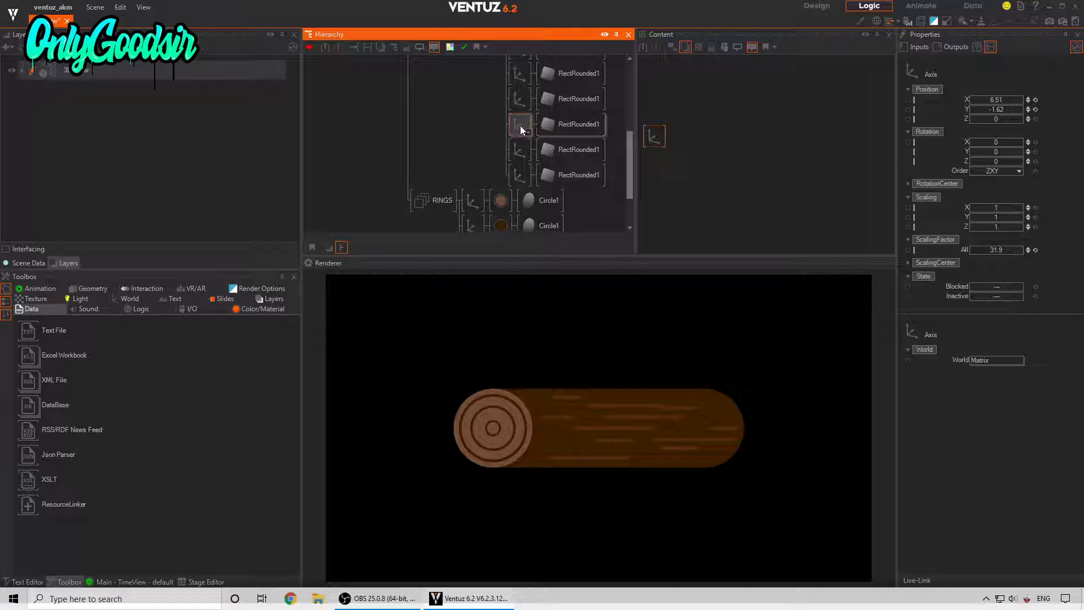
left_click(517, 151)
left_click(516, 169)
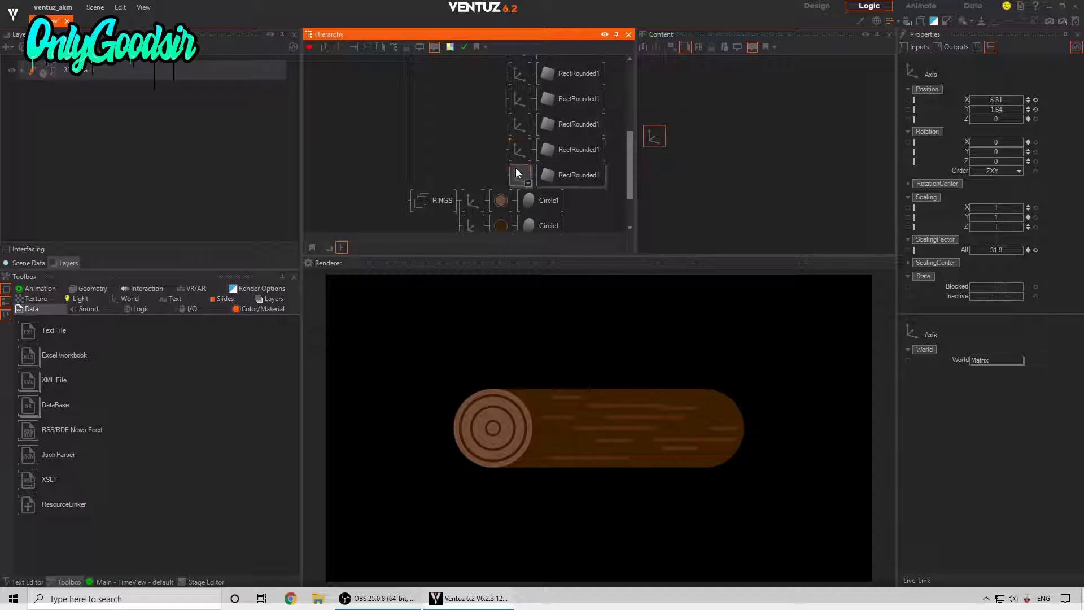
left_click(993, 110)
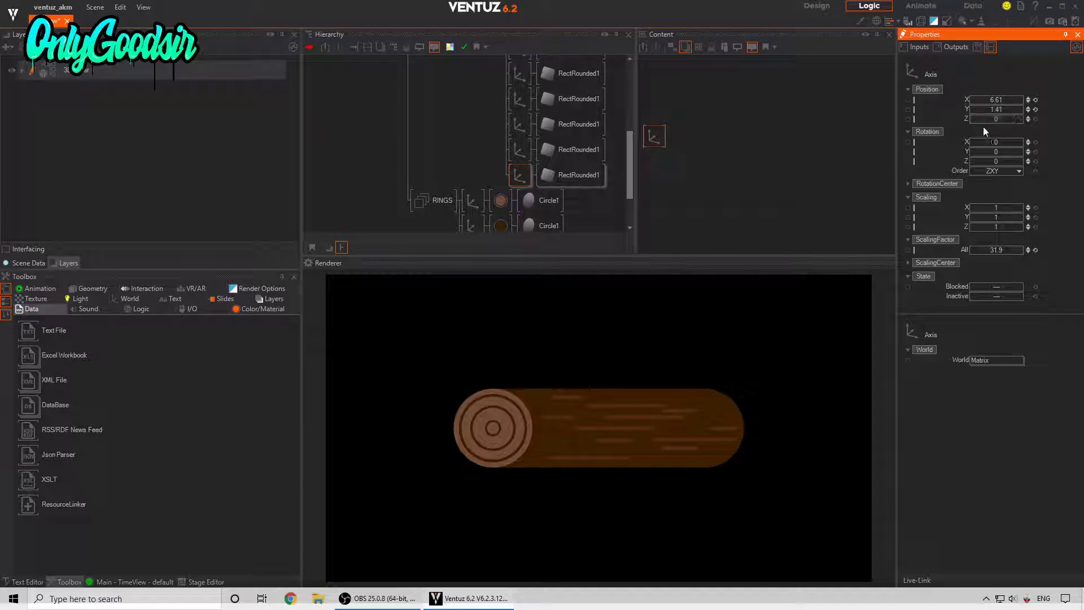
left_click_drag(991, 100, 1008, 103)
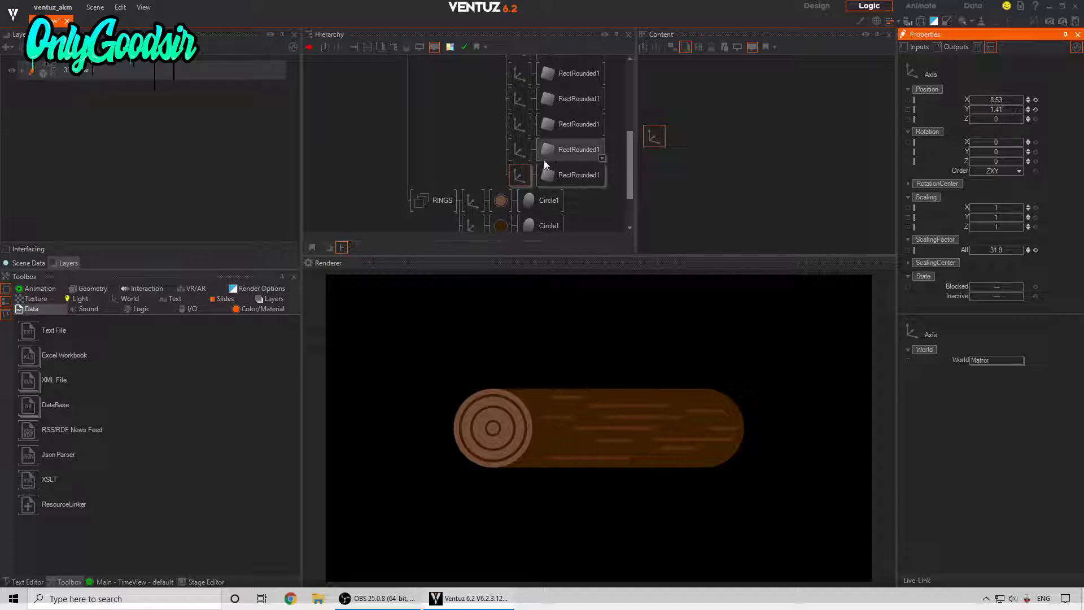
Duplicate the short upper right line and move the copy down to the log's lower left part
left_click_drag(521, 176, 521, 192, "ctrl")
middle_click_drag(521, 194, 520, 173)
left_click(518, 184)
left_click_drag(1009, 109, 968, 100)
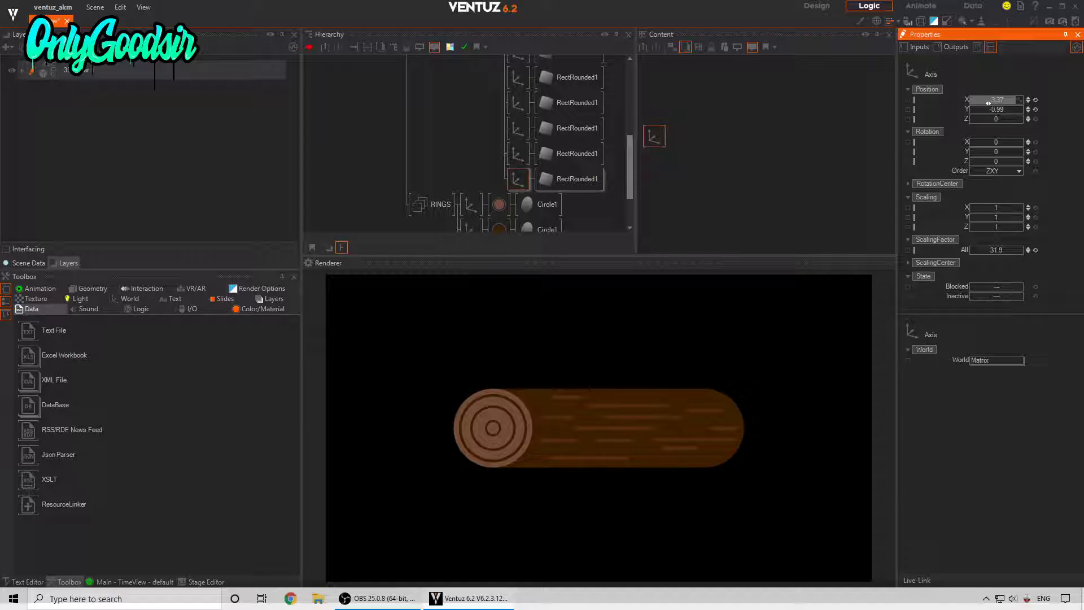
Lengthen the copy's rounded rectangle and position its axis at about X -3.17, Y -1.7
left_click(581, 179)
left_click_drag(1013, 112, 1023, 114)
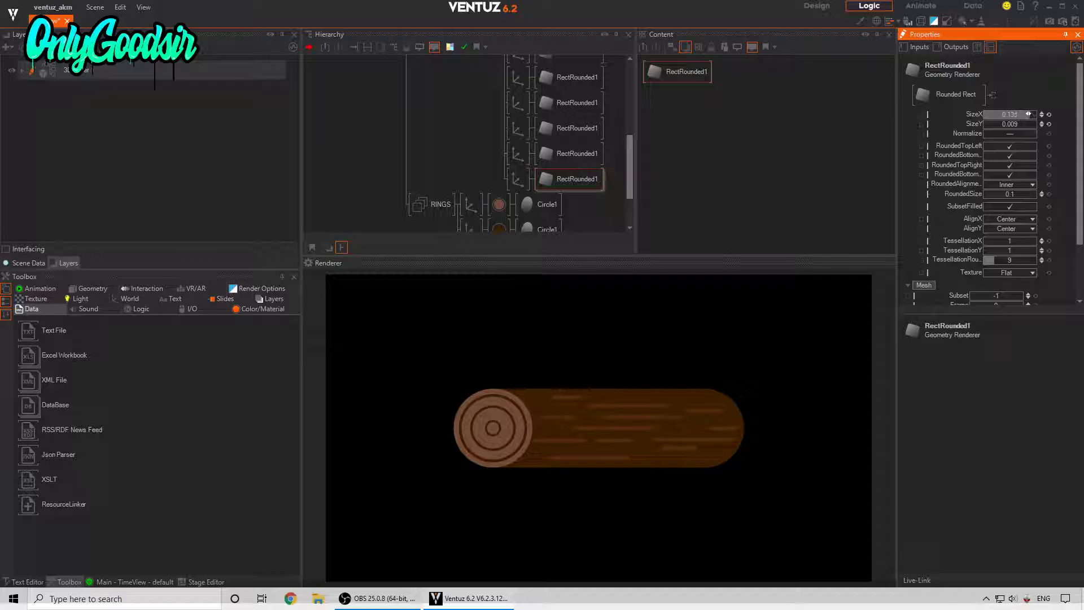
left_click(518, 179)
left_click(985, 110)
left_click_drag(985, 110, 969, 107)
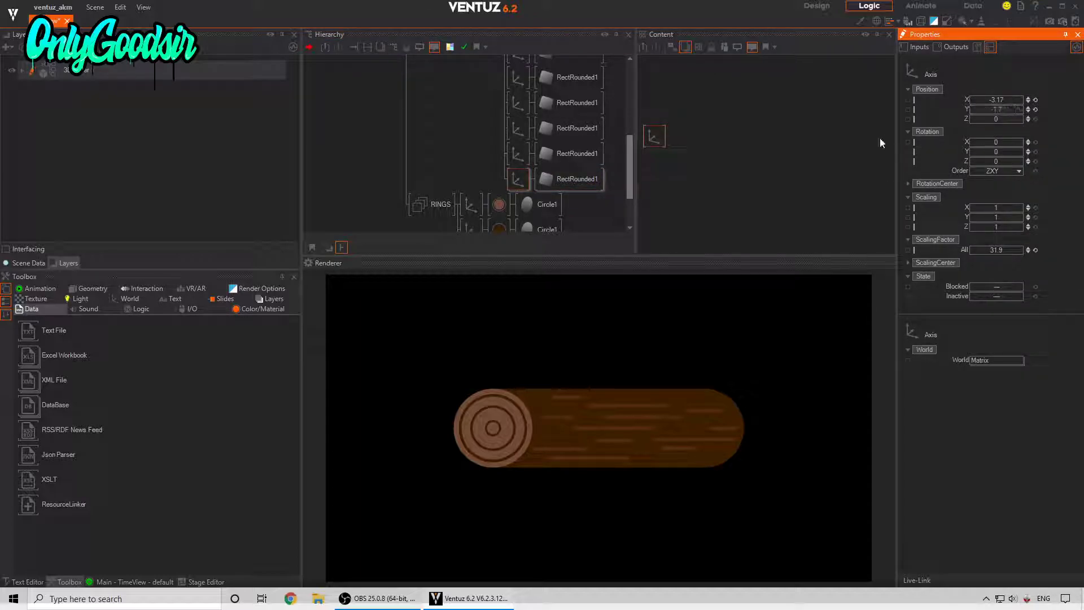
left_click(413, 162)
scroll(446, 173, "up", 3)
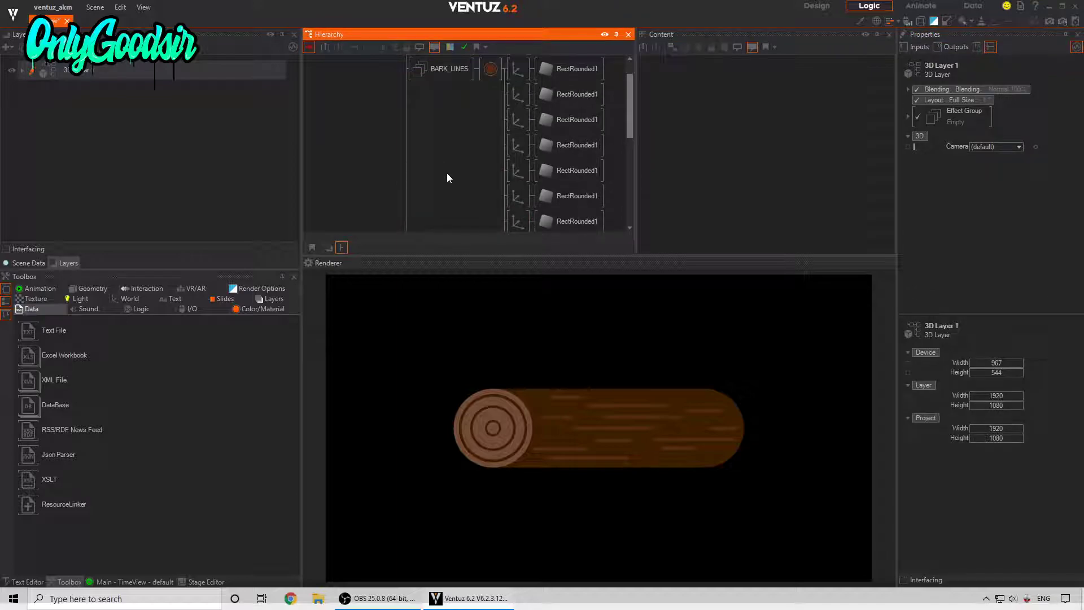
Rotate the whole log's parent axis to Z -37, scale it uniformly to 0.412 and move it to X 4.4
left_click(477, 99)
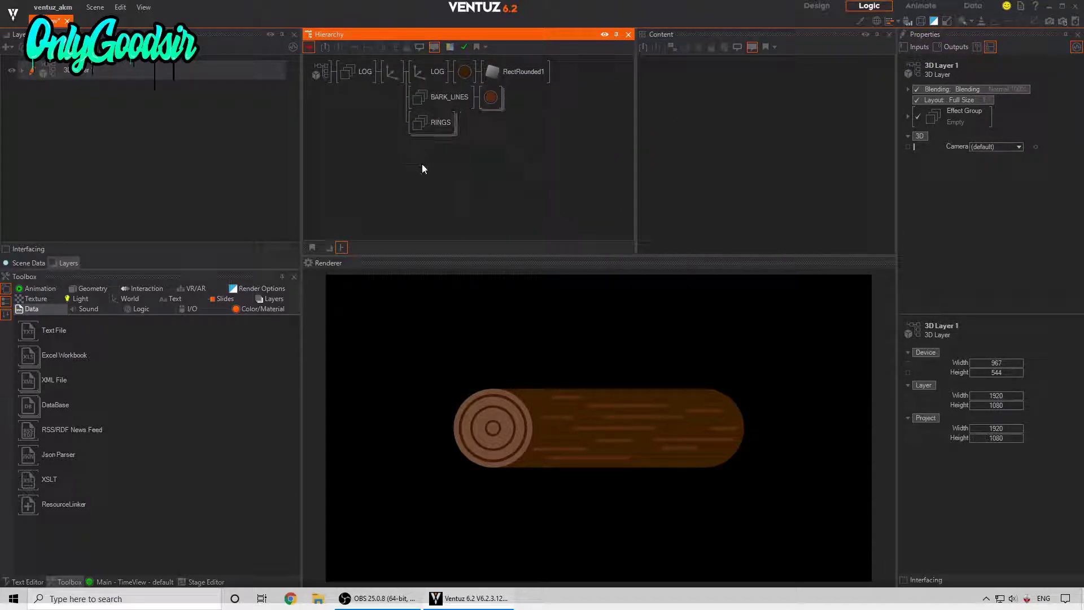
left_click(389, 74)
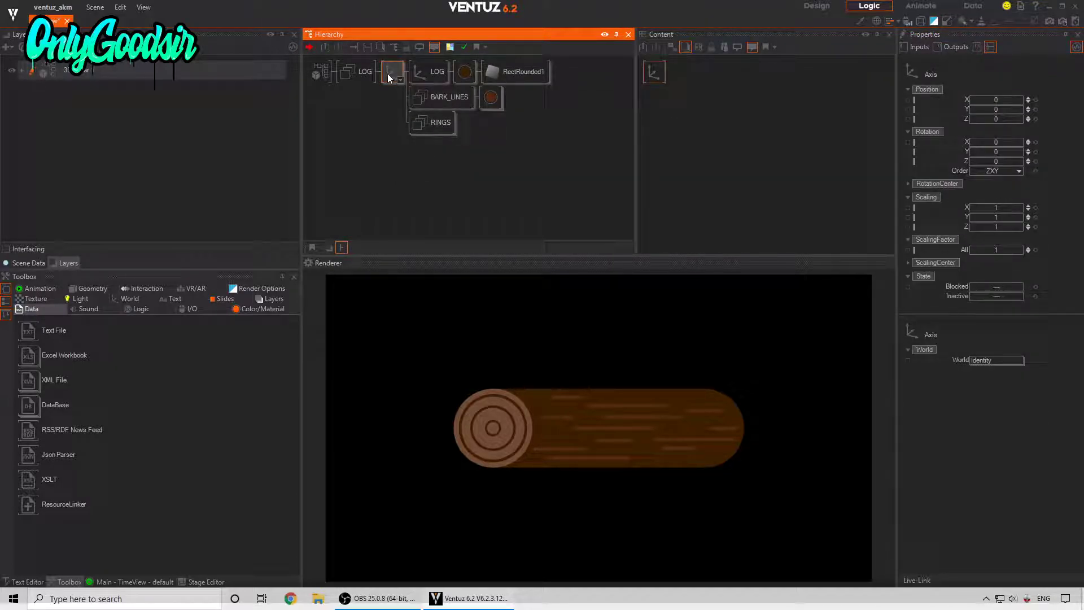
left_click_drag(1001, 162, 987, 162)
left_click_drag(994, 245, 976, 249)
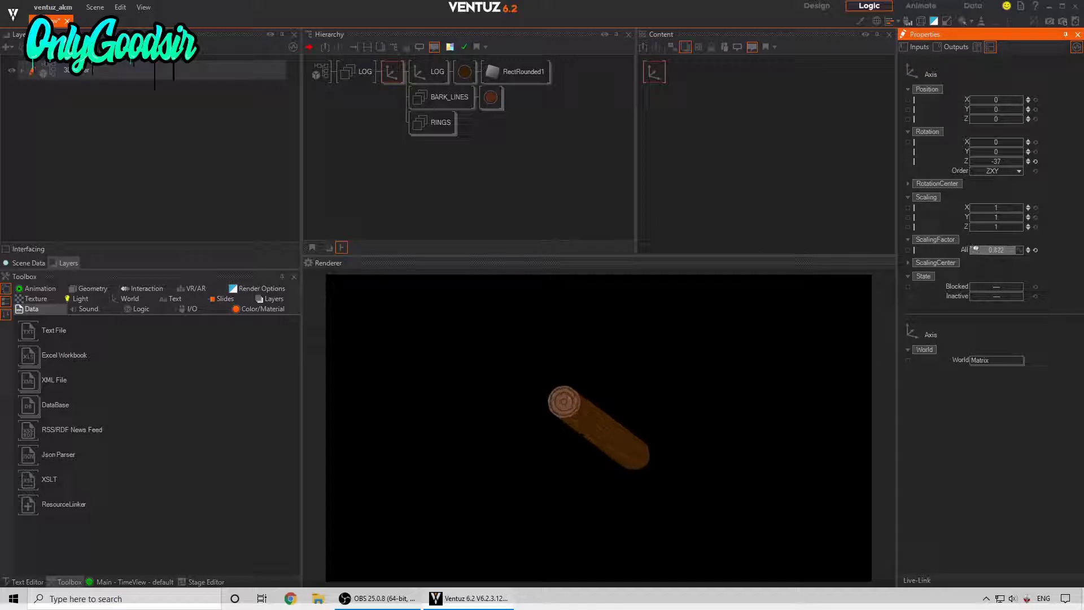
left_click_drag(996, 100, 1011, 101)
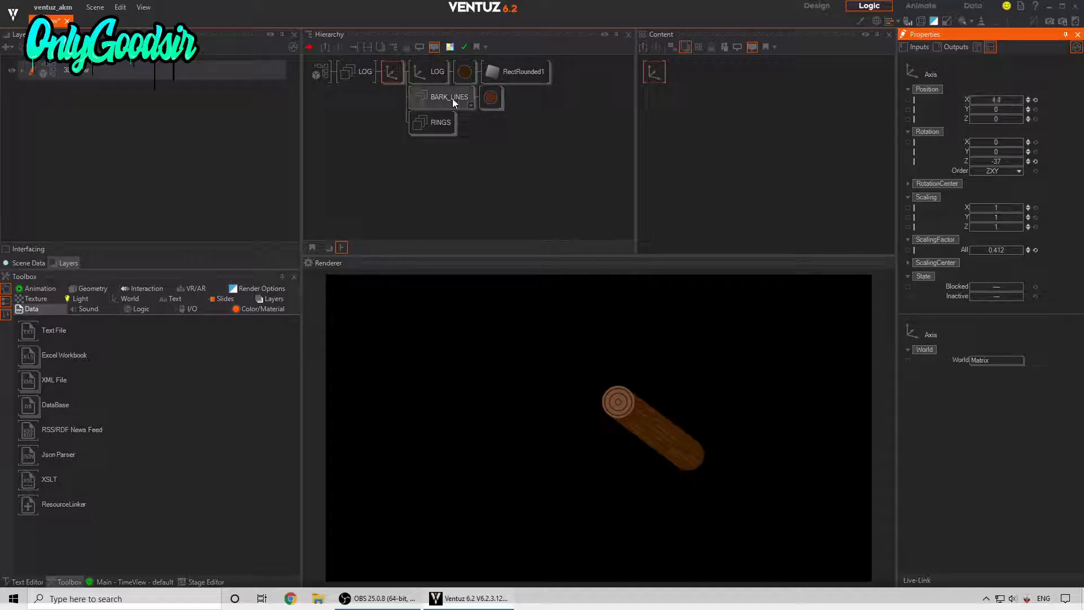
Rename the log's parent axis to 1 and the group containing it to LOGS
left_click(391, 73)
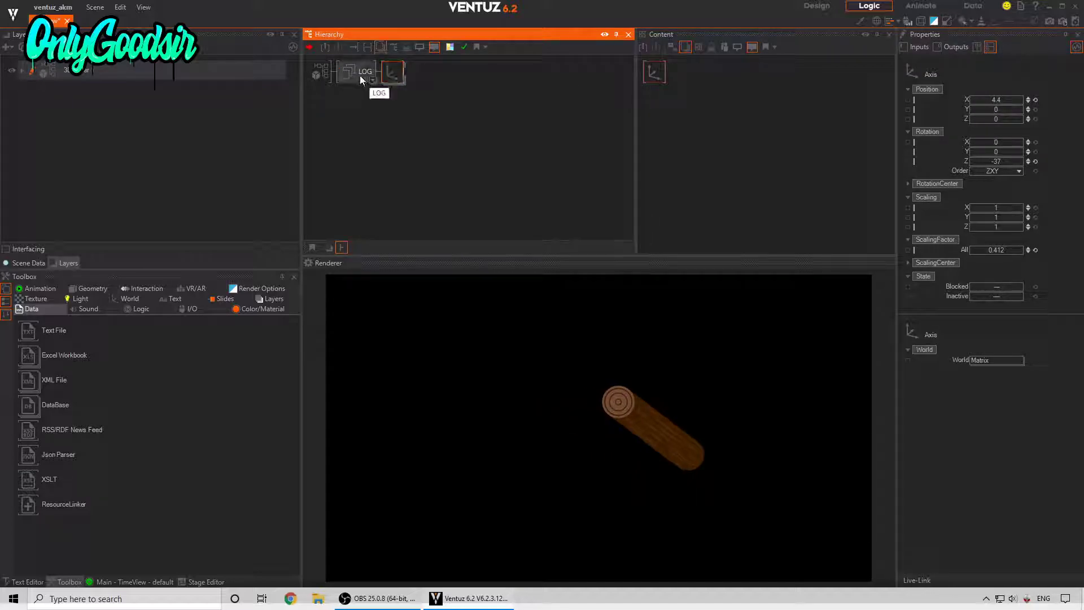
left_click(357, 72)
type("1")
left_click(390, 72)
left_click(398, 100)
double_click(371, 71)
left_click(372, 71)
left_click_drag(372, 72, 379, 72)
type("S")
left_click(404, 75)
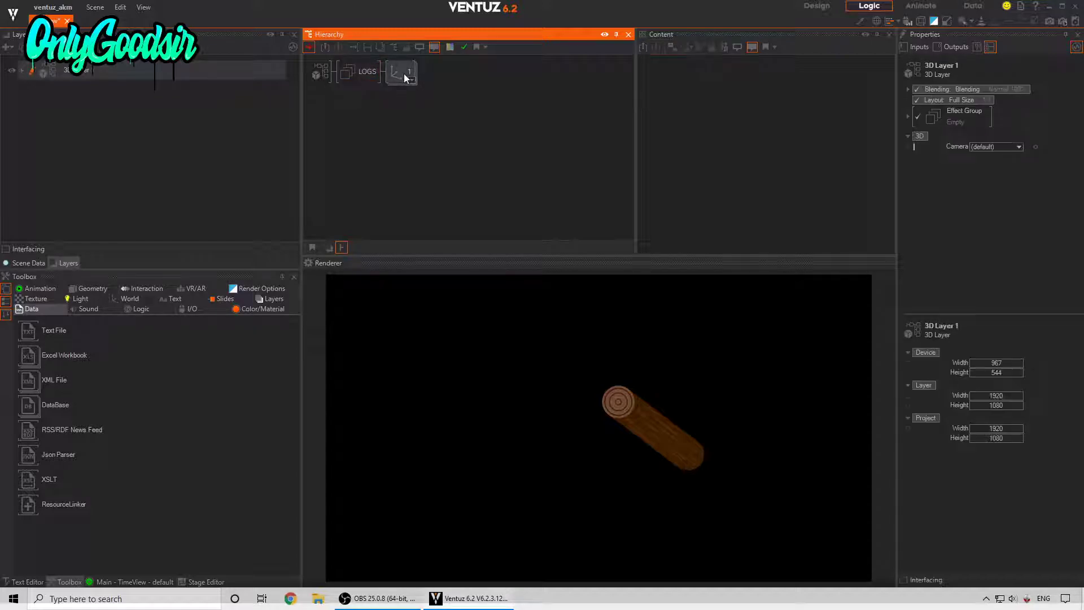
Duplicate log 1 as log 2, rotate the copy to Z -152 and position it at X -0.8, Z -0.14
left_click(402, 77)
right_click_drag(402, 82, 397, 97)
left_click(421, 97)
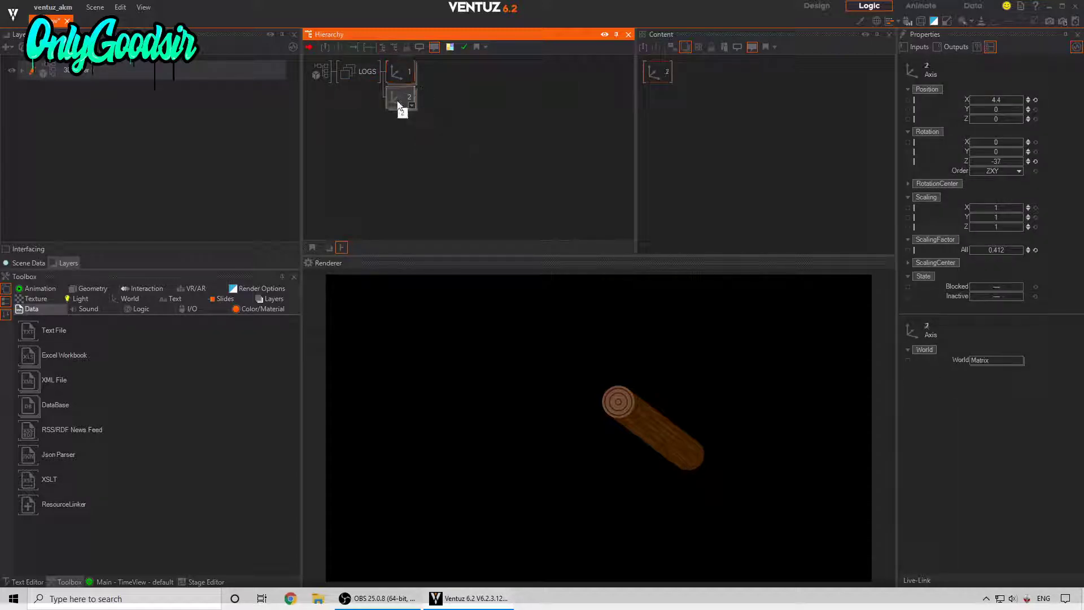
left_click_drag(997, 162, 975, 158)
left_click_drag(997, 119, 986, 104)
left_click_drag(985, 103, 696, 132)
Shift the axes of log 2's three dark-material rings together along X within its RINGS group
double_click(409, 103)
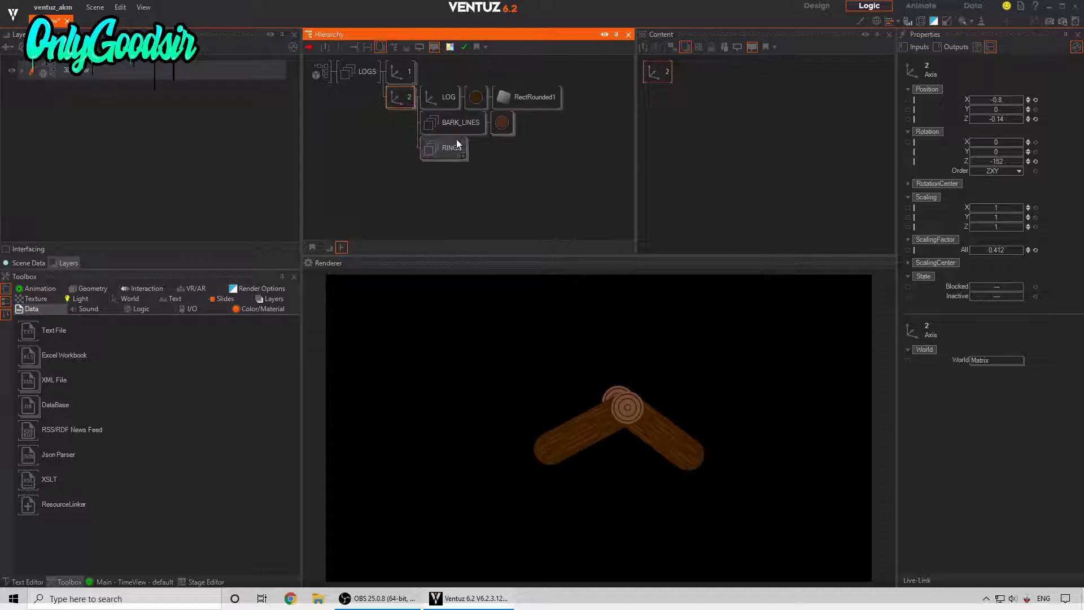
double_click(460, 156)
left_click(482, 165)
left_click(482, 214, "shift")
mouse_move(998, 109)
left_mouse_down()
mouse_move(985, 112)
mouse_move(1008, 98)
left_mouse_up()
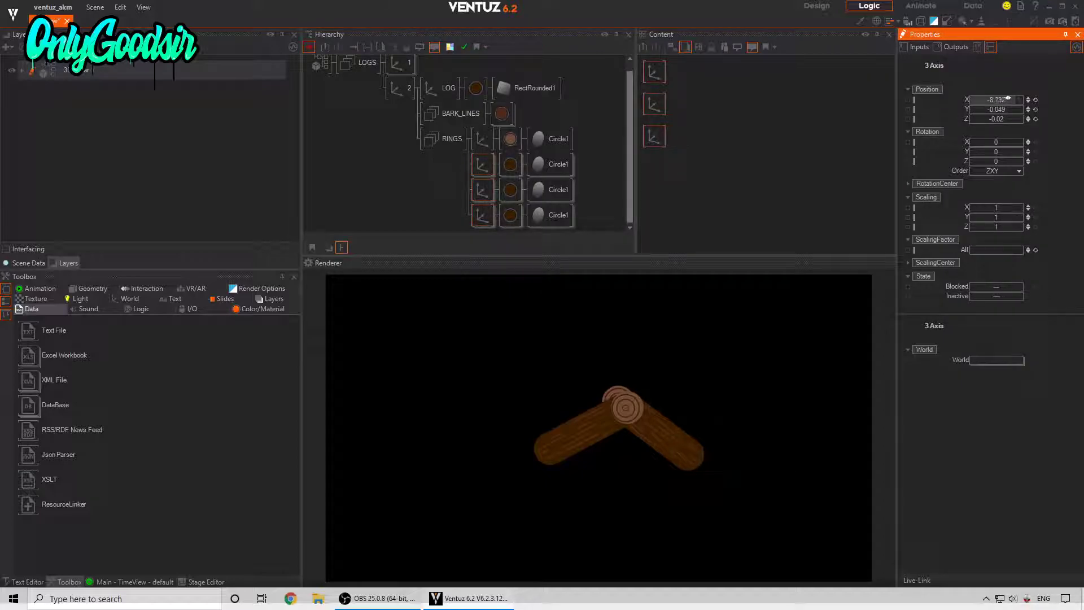
Offset log 2's dark rings individually, placing the smallest ring's axis at X -8.882, Y 0.281
left_click(482, 167)
left_click(995, 103)
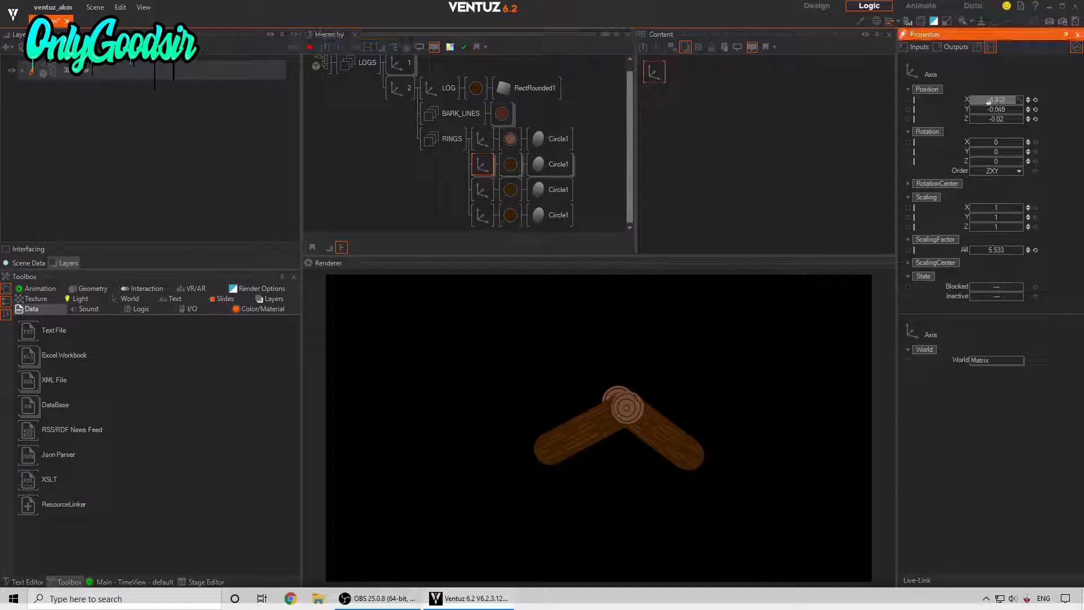
left_click(482, 191)
left_click(483, 215)
left_click(1007, 101)
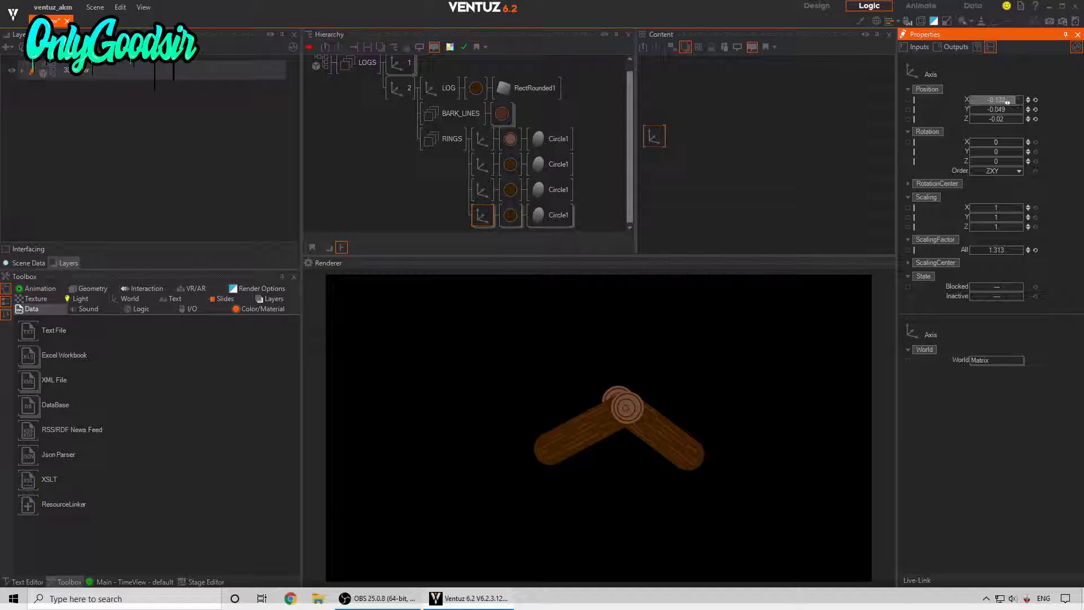
left_click_drag(972, 103, 1005, 109)
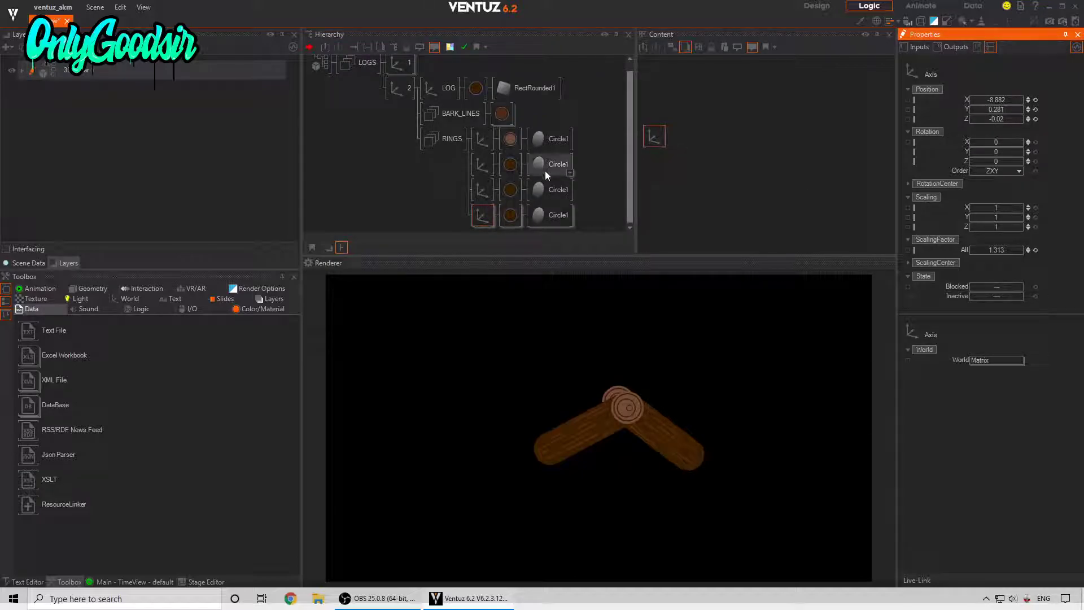
left_click(438, 180)
middle_click(436, 140)
middle_click(406, 99)
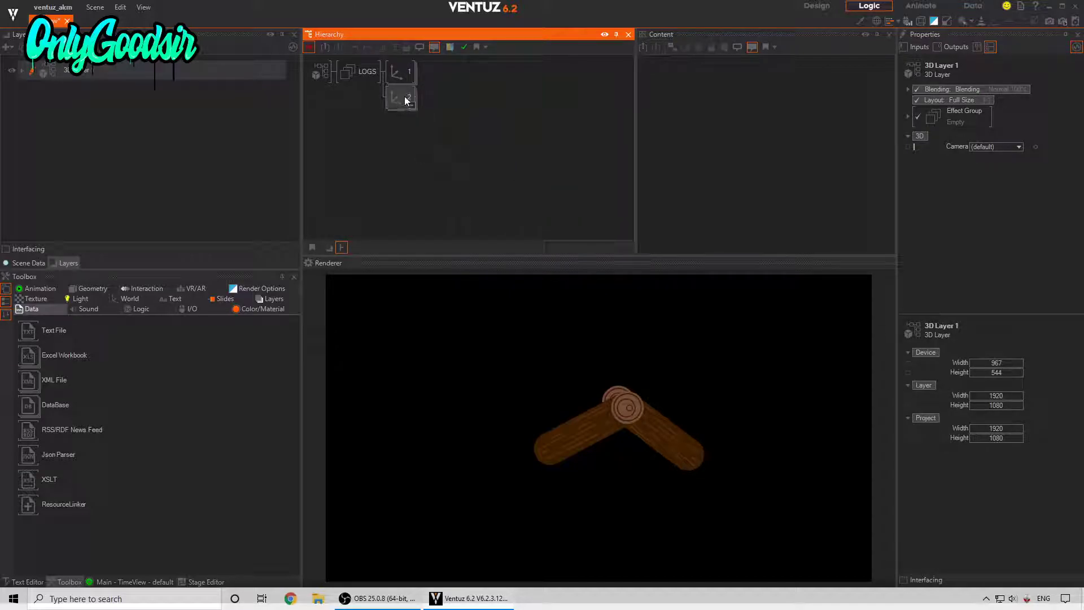
Duplicate log 1 as log 3 inside the LOGS group
left_click(405, 96)
left_click(395, 74)
left_click_drag(395, 75, 400, 106, "ctrl")
left_click(395, 124)
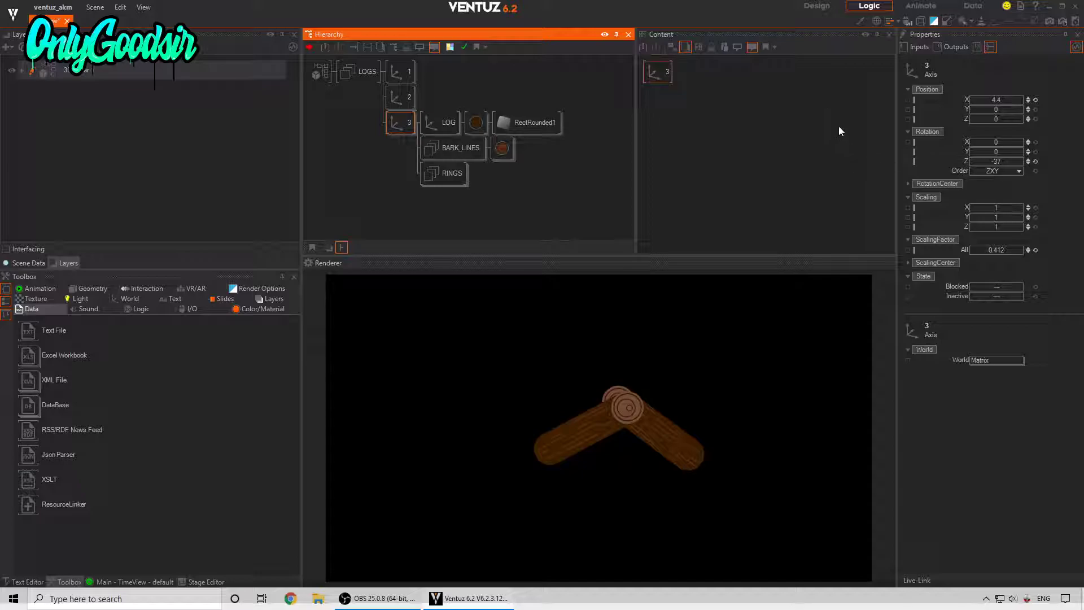
Rotate log 3 to Z 118.1, scale it to 0.342 and position it at X 2.16, Y -0.7, Z 2.12
left_click_drag(1027, 161, 1023, 158)
left_click_drag(996, 100, 1021, 121)
left_click_drag(1011, 252, 1001, 251)
left_click_drag(997, 162, 978, 162)
mouse_move(990, 104)
left_mouse_down()
mouse_move(1014, 109)
mouse_move(971, 106)
left_mouse_up()
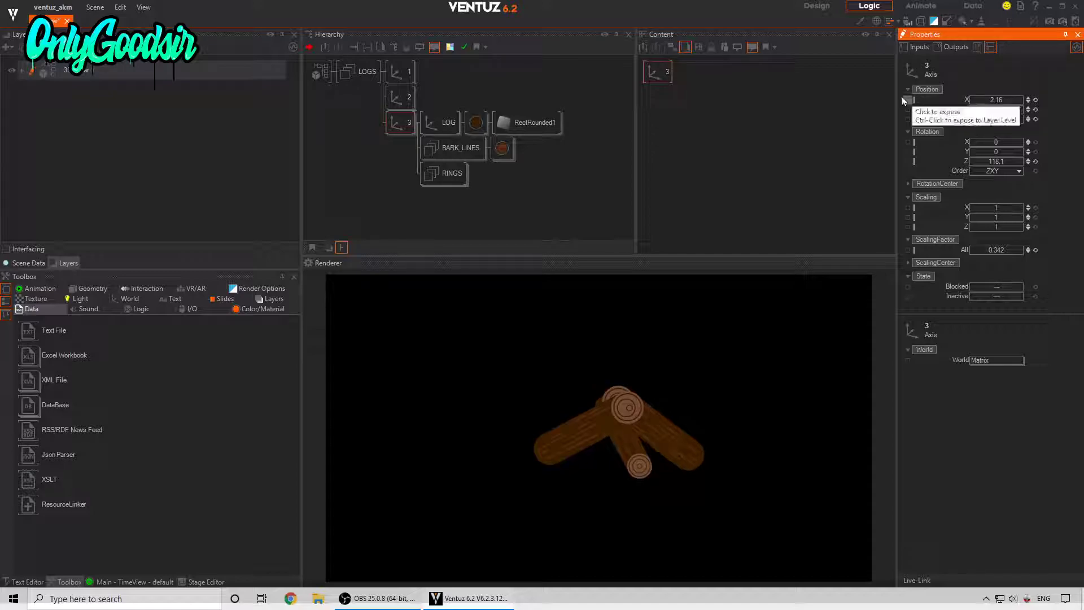
Move log 3 to first place in the LOGS group and duplicate log 1 as log 4
left_click(411, 131)
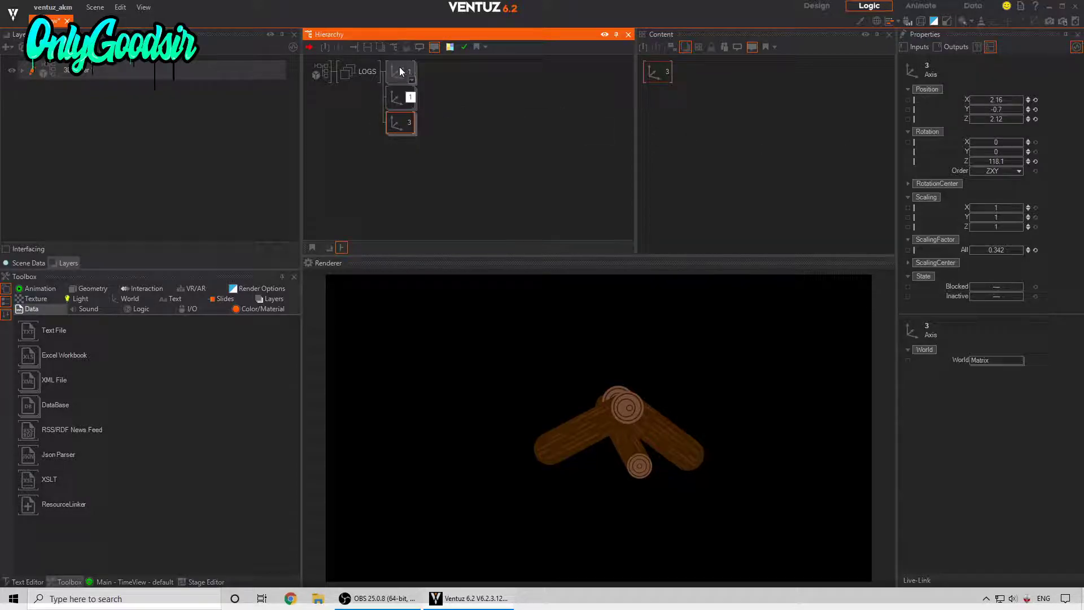
mouse_move(397, 124)
left_mouse_down()
mouse_move(399, 64)
mouse_move(402, 135)
left_mouse_up()
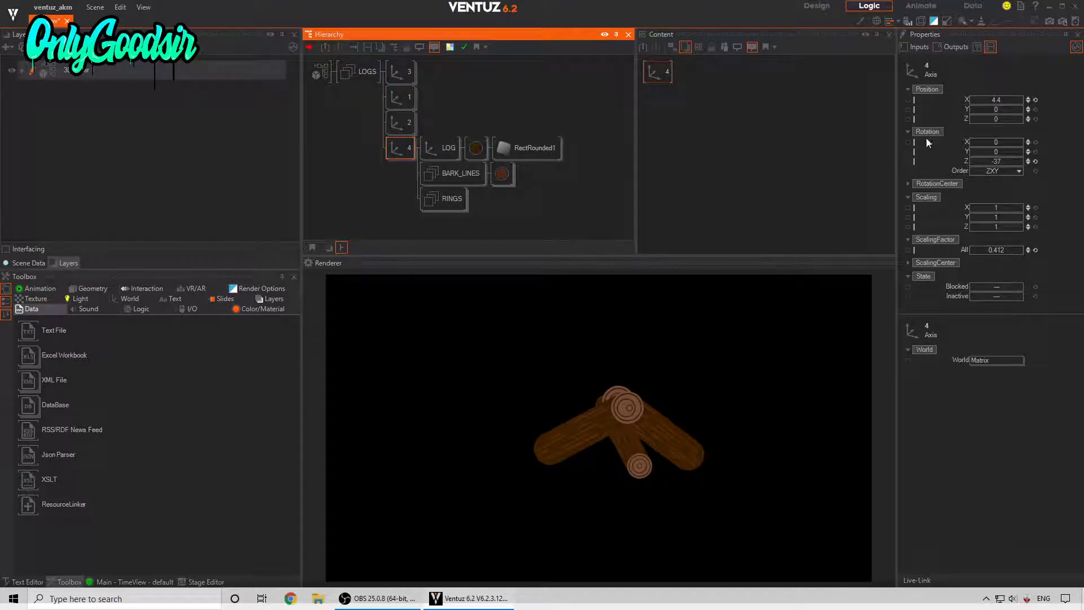
Make log 4 first in the LOGS group, rotated to Z 8.7 and positioned at X 3.33, Y -1.69, Z 2.48
mouse_move(997, 162)
left_mouse_down()
mouse_move(971, 161)
mouse_move(1015, 161)
left_mouse_up()
left_click_drag(997, 100, 969, 118)
left_click_drag(400, 148, 400, 75)
double_click(396, 74)
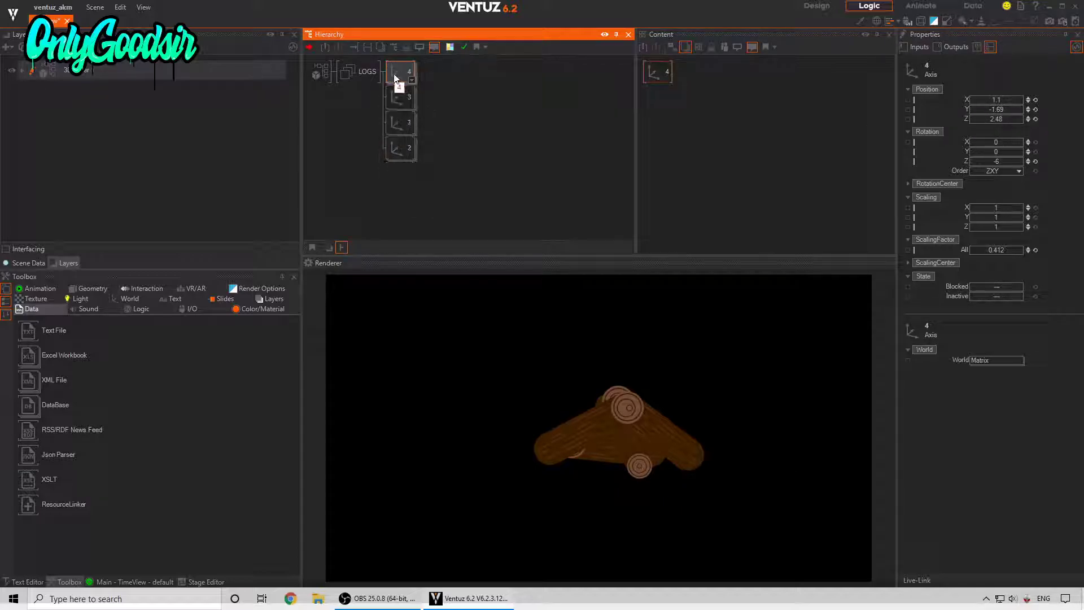
left_click_drag(996, 163, 995, 151)
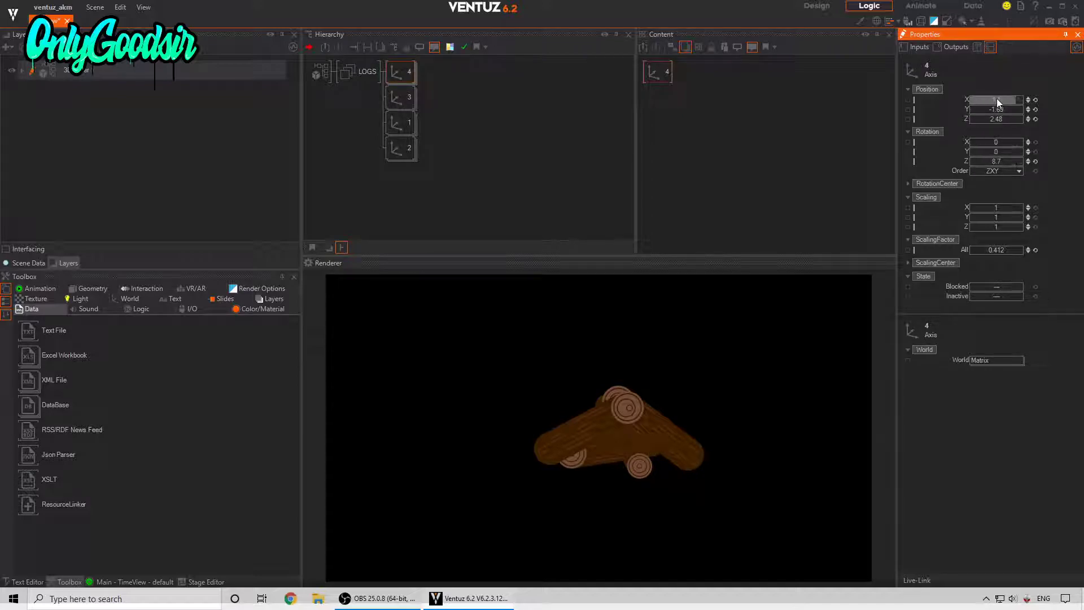
left_click_drag(997, 100, 970, 104)
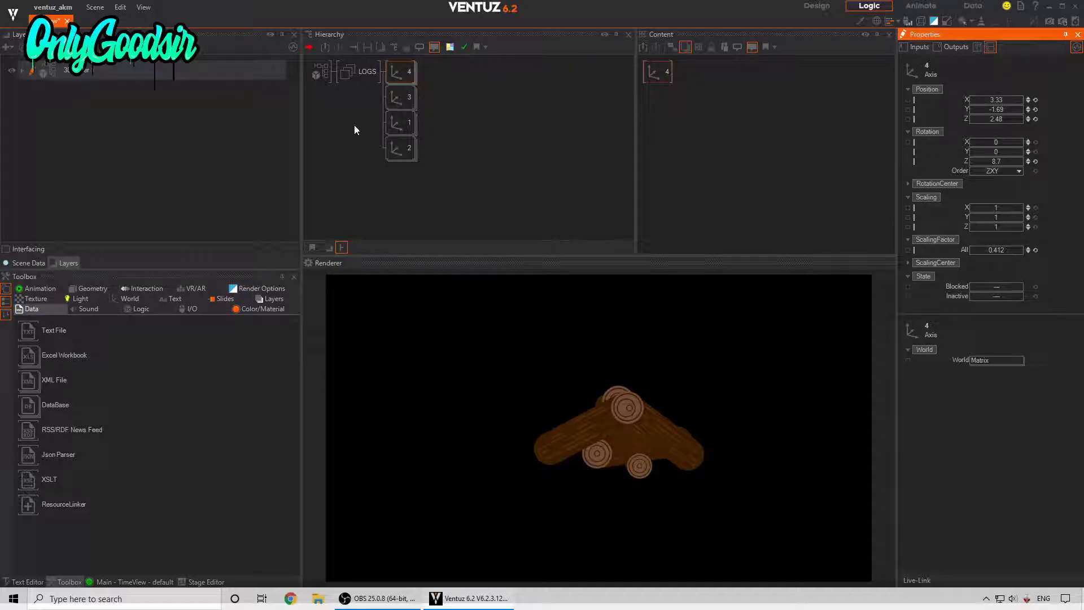
Adjust the Z rotations of log 3 to 122.7 and log 1 to -35.7
left_click(398, 102)
mouse_move(984, 163)
left_mouse_down()
mouse_move(1012, 157)
mouse_move(988, 165)
left_mouse_up()
left_click(400, 122)
Move log 2 to first place in the LOGS group and reposition it at about X -0.14, Z 0.21
left_click_drag(392, 149, 396, 75)
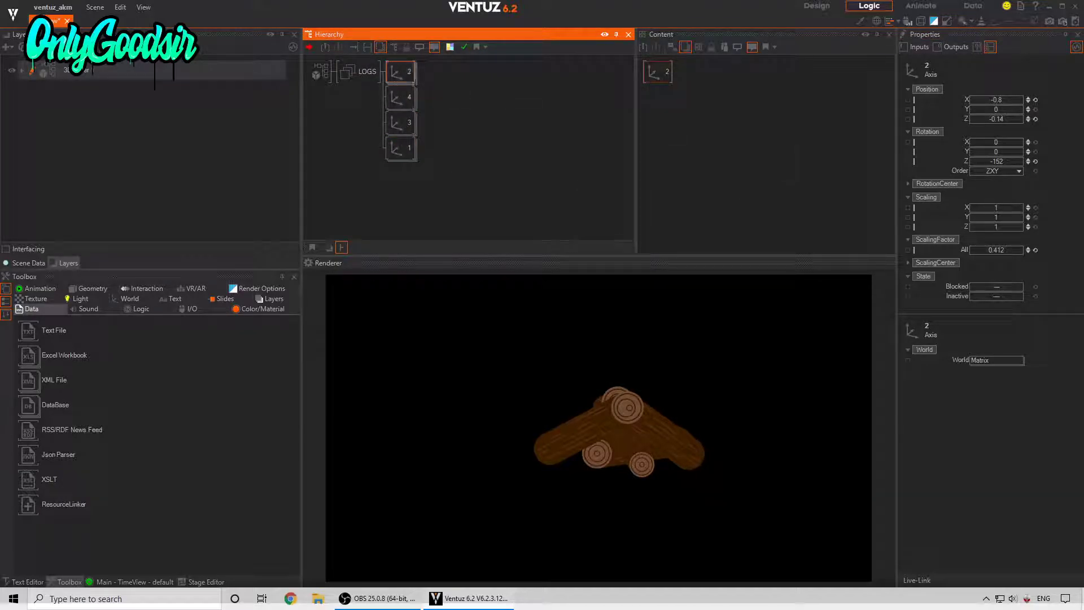
mouse_move(1004, 120)
left_mouse_down()
mouse_move(1022, 115)
mouse_move(1013, 100)
left_mouse_up()
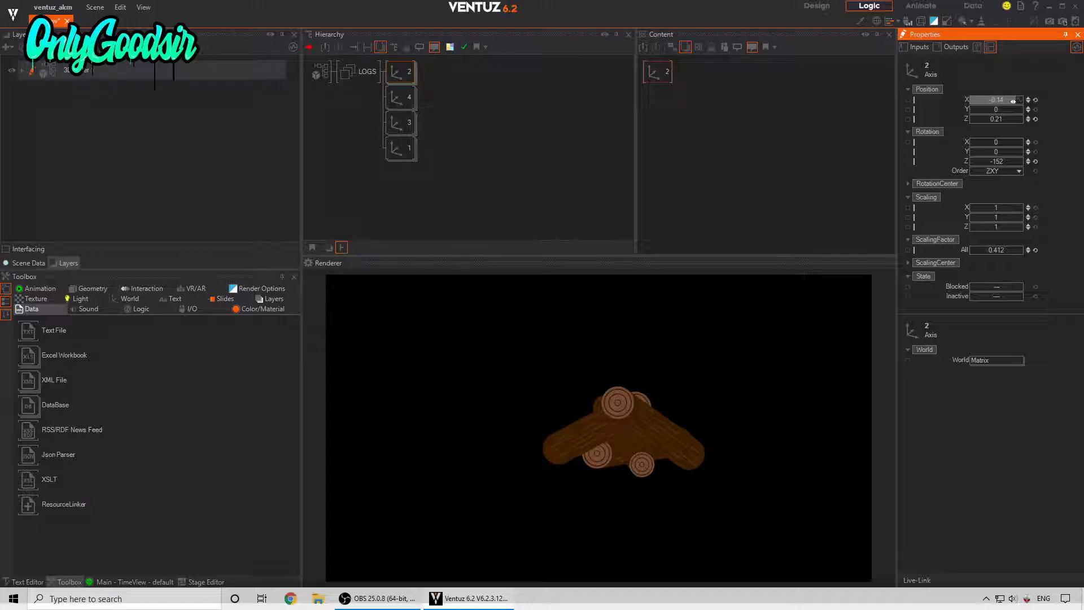
Duplicate log 1 as log 5, place it first in the LOGS group and readjust its rotation and position
left_click(398, 126)
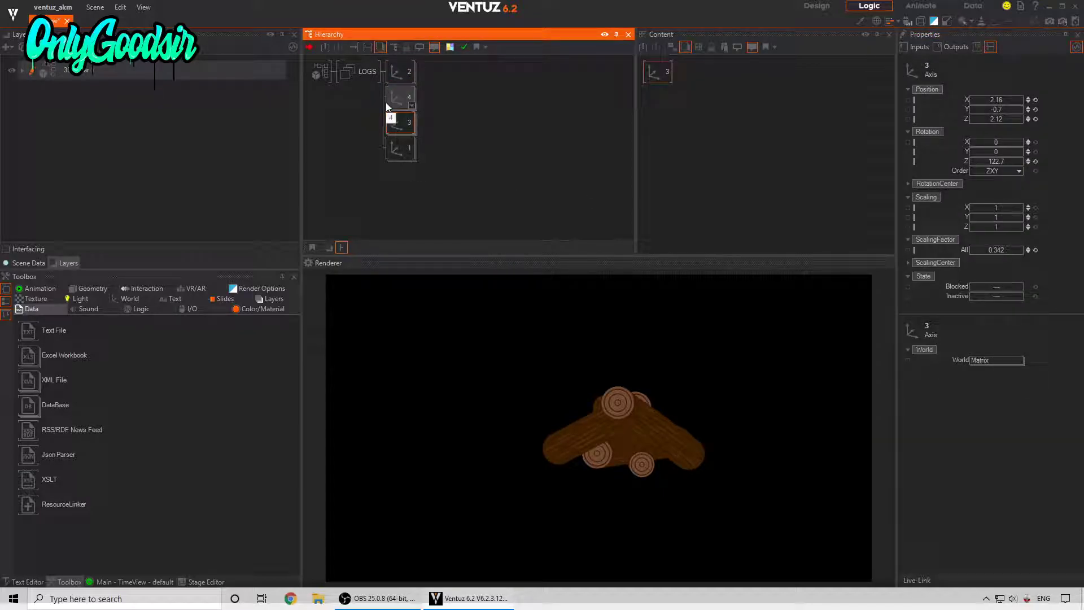
left_click(397, 156)
left_click_drag(397, 160, 396, 179, "ctrl")
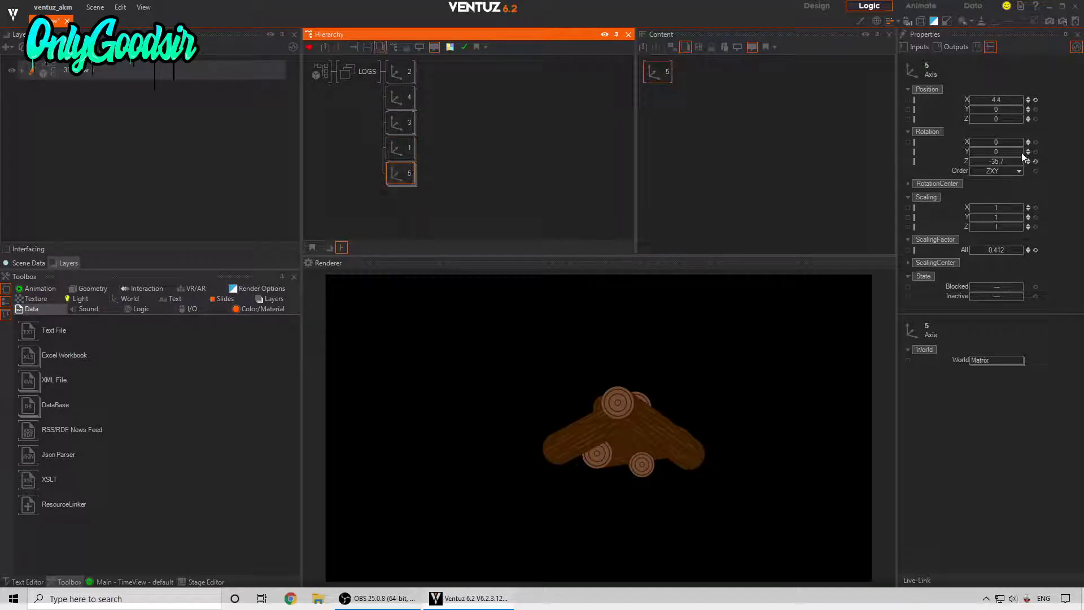
left_click(1035, 161)
mouse_move(1001, 102)
left_mouse_down()
mouse_move(973, 102)
mouse_move(1003, 122)
mouse_move(998, 109)
mouse_move(970, 105)
mouse_move(1007, 102)
left_mouse_up()
left_click_drag(395, 177, 399, 66)
Add another log copy as log 6, rotated to Z -148 and positioned at X 2.4, Z 3.3
mouse_move(1005, 160)
left_mouse_down()
mouse_move(974, 160)
mouse_move(996, 162)
left_mouse_up()
left_click_drag(987, 109, 1010, 108)
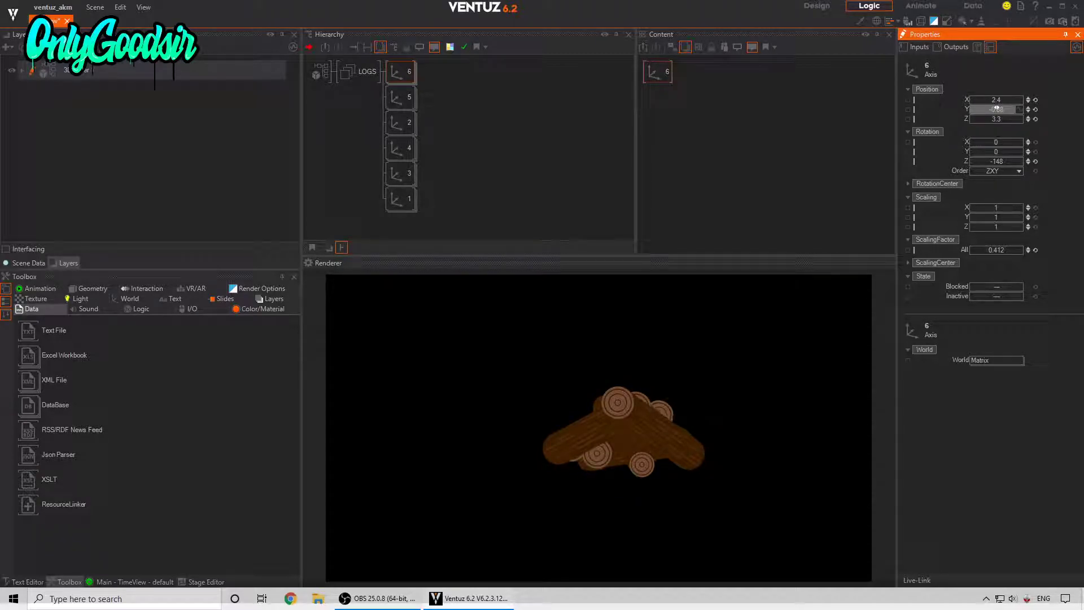
Try log 6 lower in the group order, return it to first place and try it unrotated at X 0.8, Z 3.84
left_click_drag(401, 72, 401, 130)
mouse_move(997, 119)
left_mouse_down()
mouse_move(1022, 116)
mouse_move(977, 115)
mouse_move(1001, 127)
mouse_move(987, 102)
left_mouse_up()
left_click(406, 126)
left_click_drag(407, 127, 404, 72)
left_click(1035, 161)
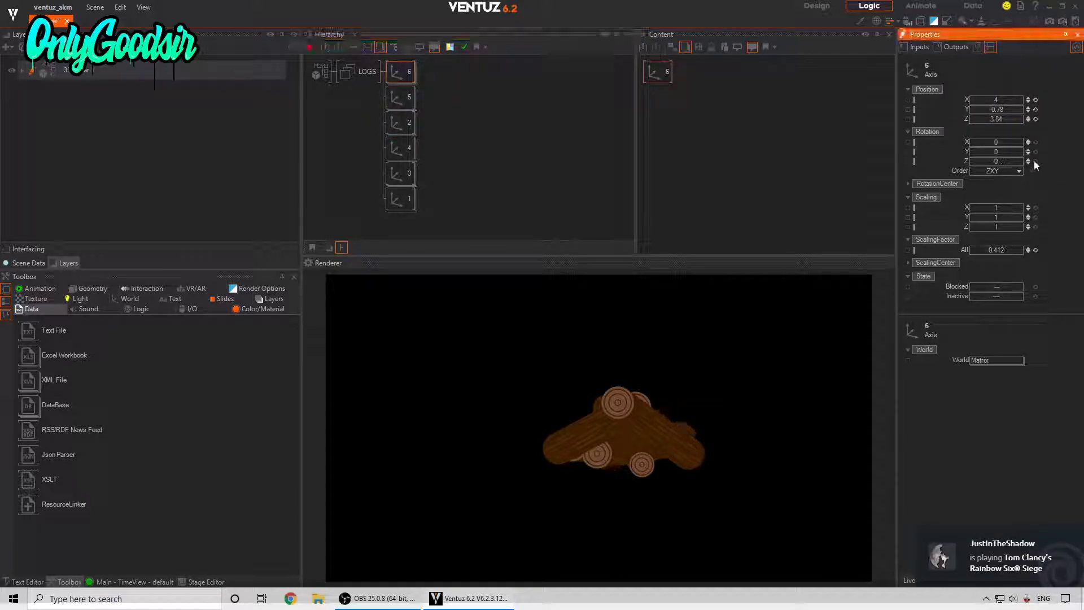
left_click_drag(995, 99, 984, 100)
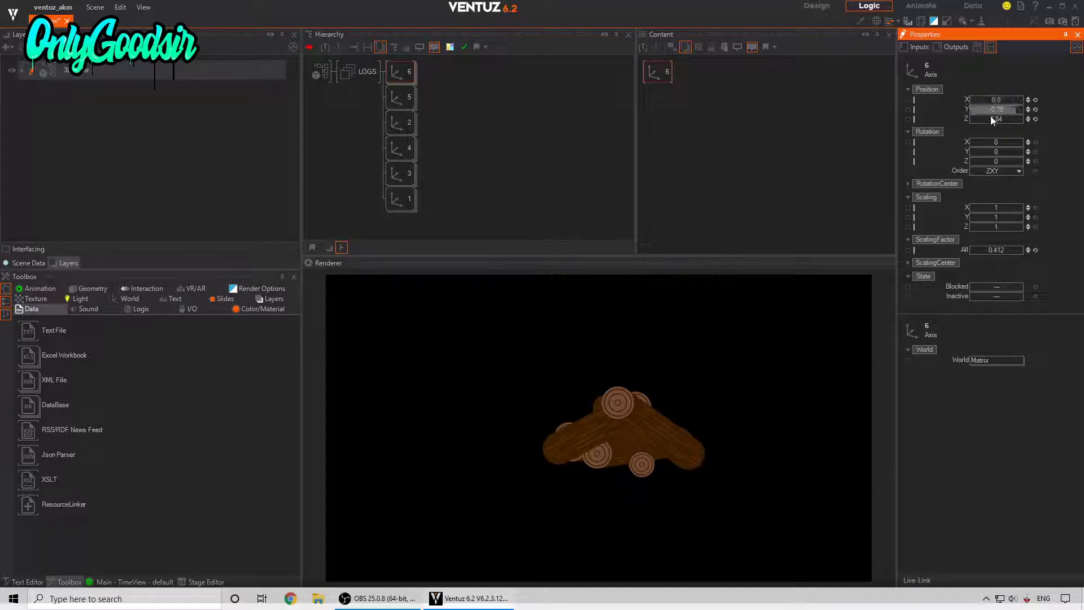
Rotate log 6 to Z 137 and move it to Z 5.04, behind the lower end of the right-hand log
left_click_drag(1001, 162, 1007, 158)
left_click_drag(989, 100, 1004, 131)
left_click_drag(999, 168, 982, 162)
mouse_move(988, 109)
left_mouse_down()
mouse_move(999, 112)
mouse_move(1001, 99)
left_mouse_up()
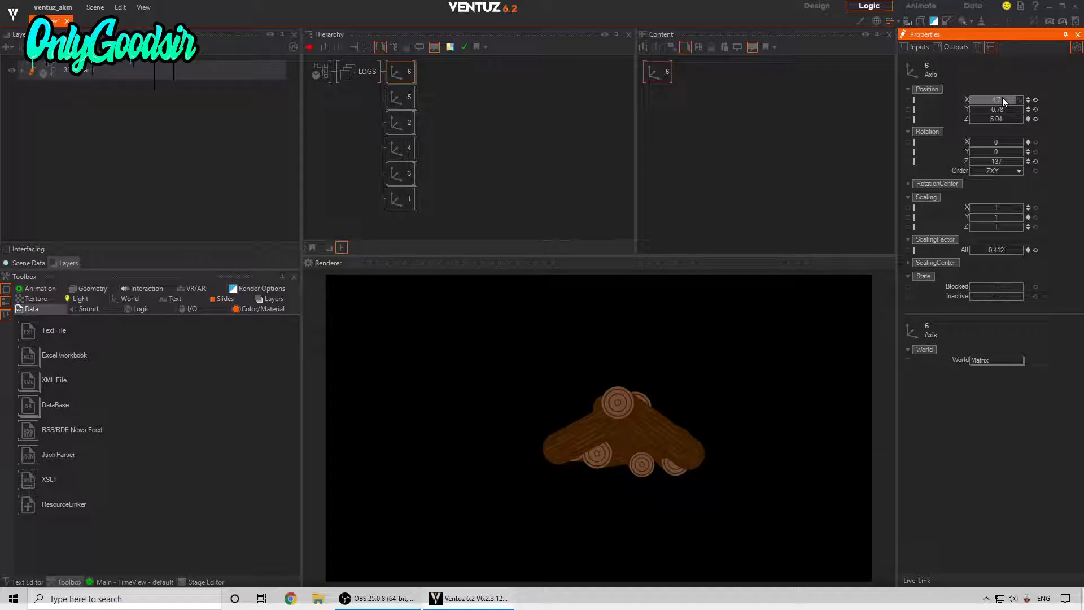
Temporarily block individual log axes, including log 3, to identify which log each one controls
double_click(396, 99)
double_click(404, 99)
left_click_drag(404, 101, 411, 153)
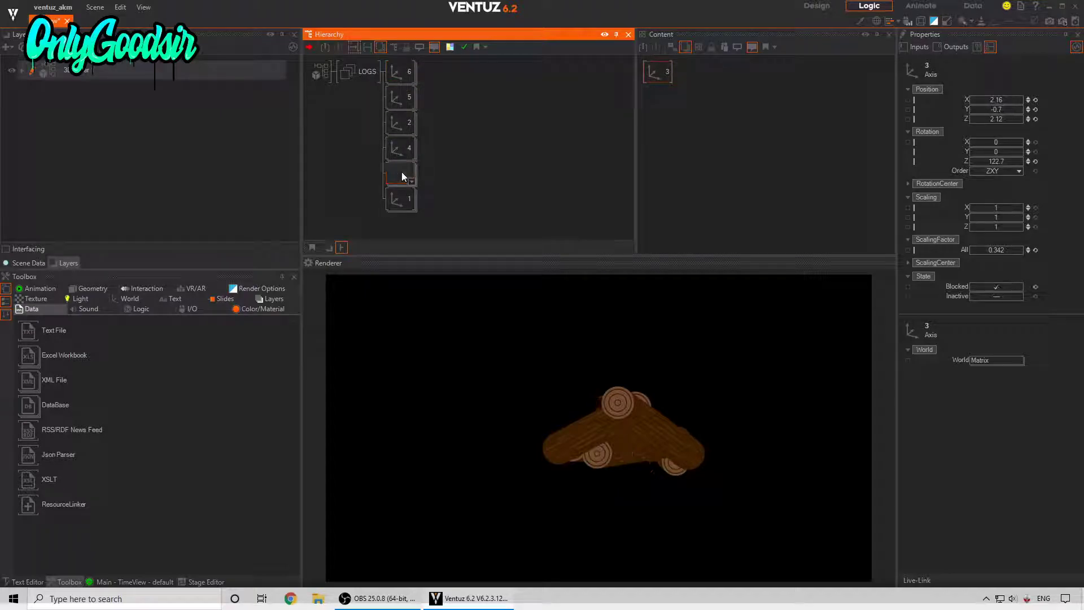
left_click(403, 195)
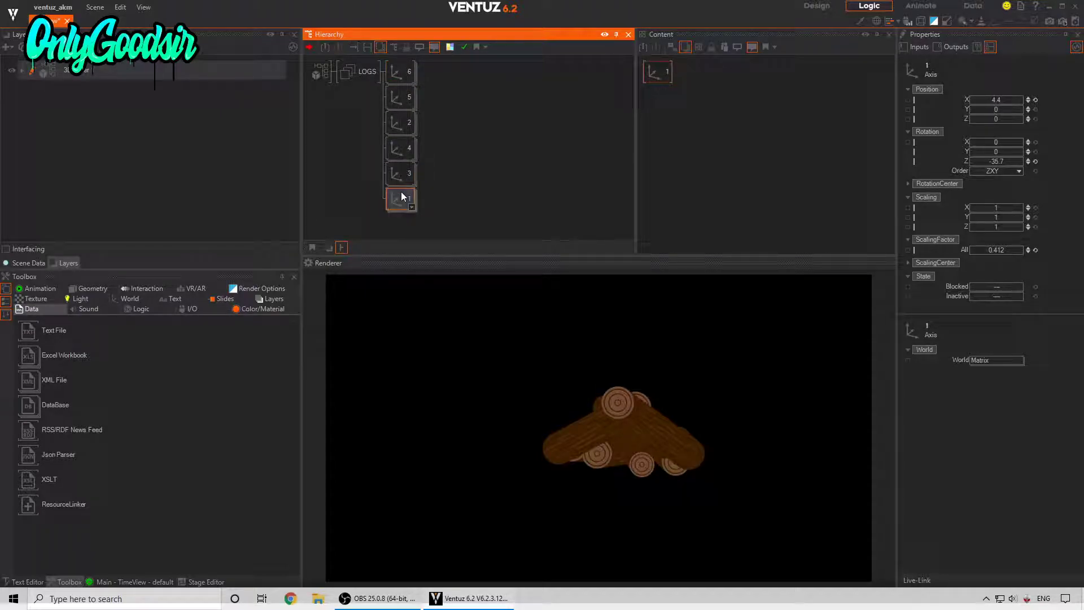
Darken log 1's bar material to base color 51, 25, 0
double_click(403, 196)
scroll(478, 184, "down", 1)
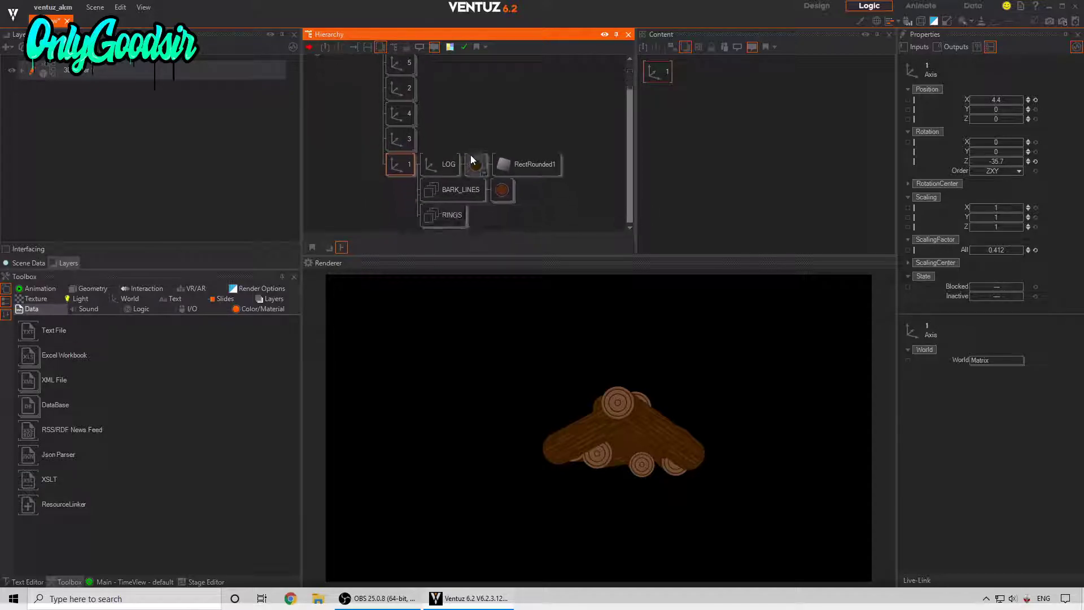
left_click(475, 162)
left_click(1045, 170)
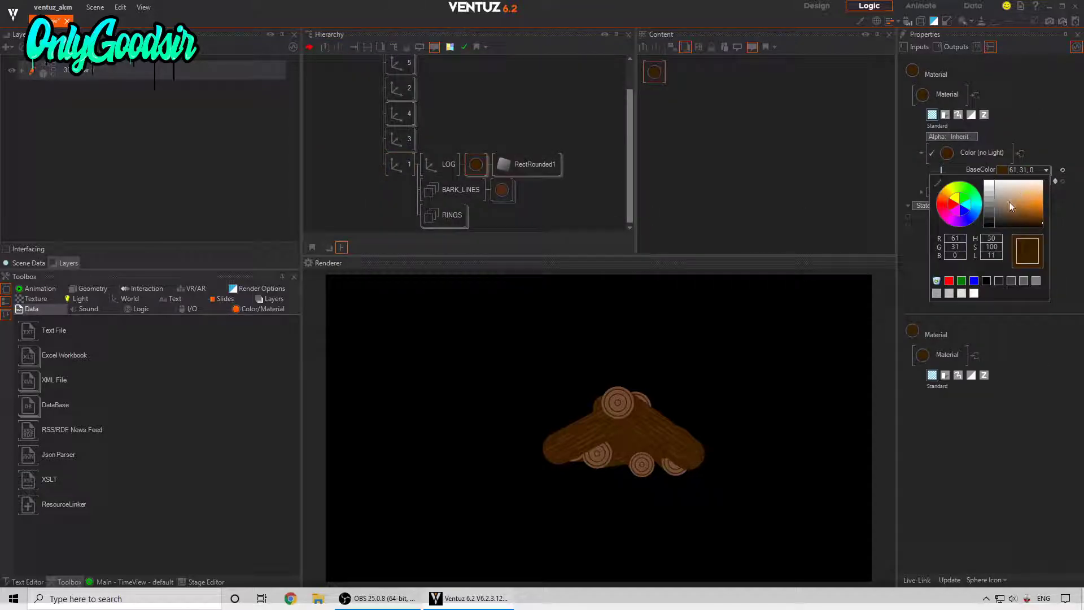
left_click(1041, 222)
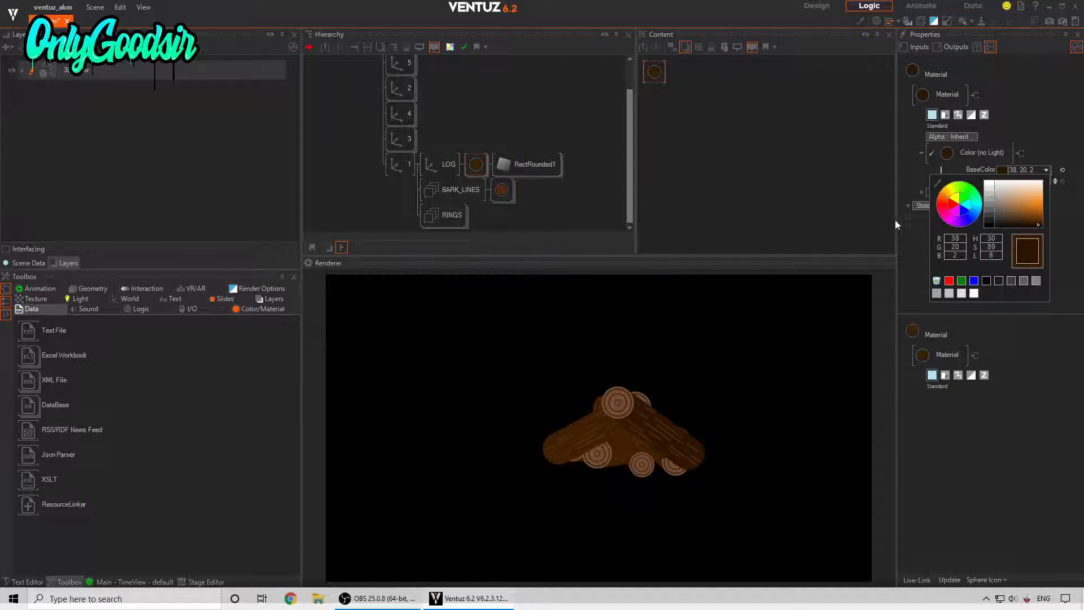
left_click_drag(1041, 226, 1045, 228)
left_click(1050, 223)
left_click(400, 168)
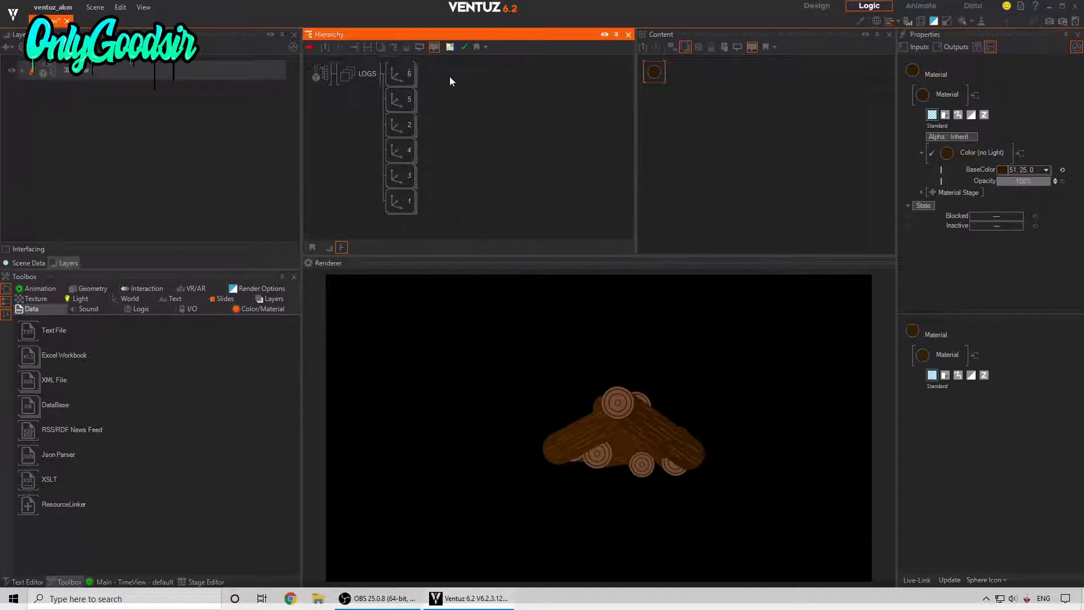
Darken log 2's bar material to base color 54, 28, 1
left_click(399, 131)
left_click(476, 122)
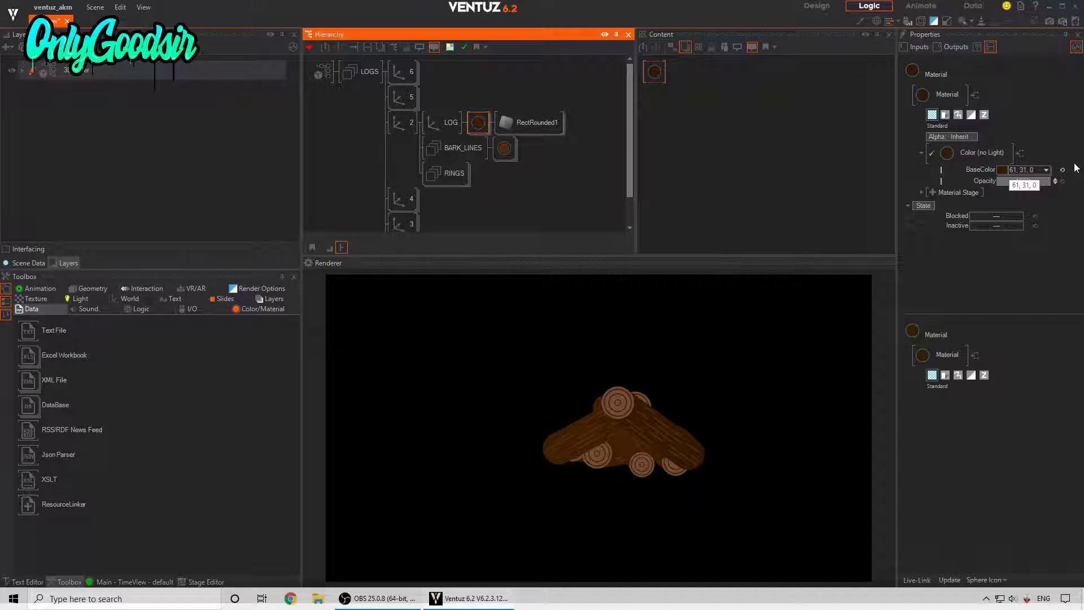
left_click(1047, 170)
left_click(1041, 225)
left_click_drag(1040, 222, 1041, 224)
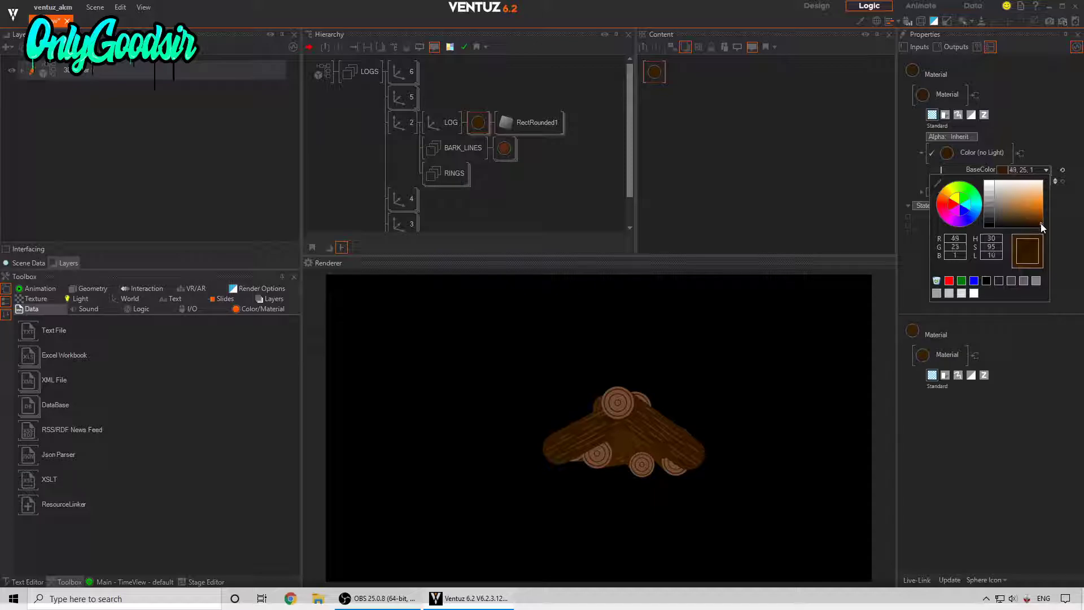
left_click(381, 117)
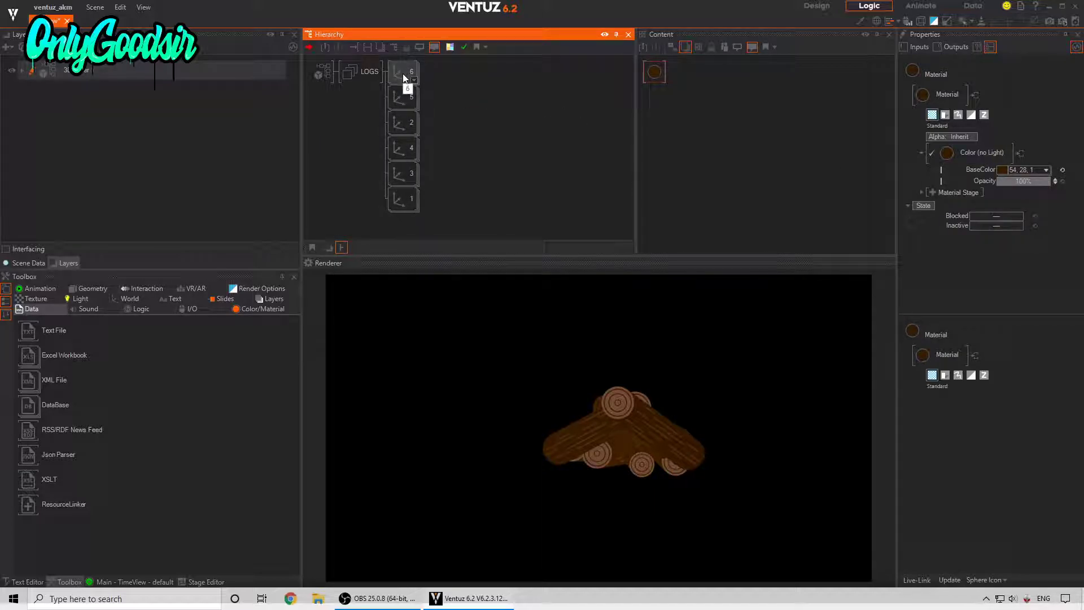
Darken log 4's bar material to base color 45, 25, 5
left_click(412, 152)
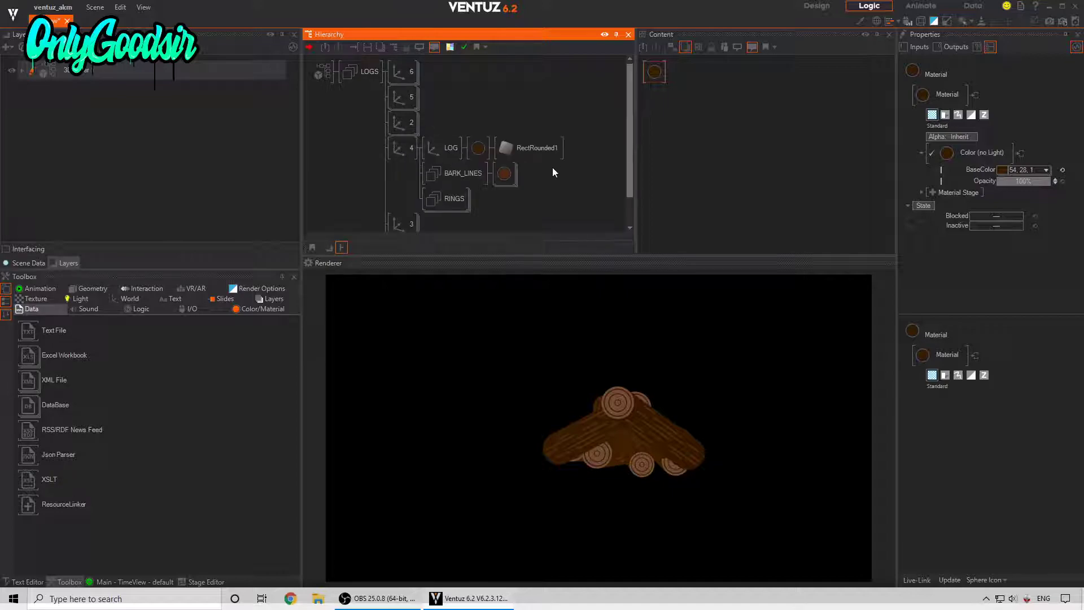
left_click(1045, 170)
left_click_drag(1041, 220, 1034, 227)
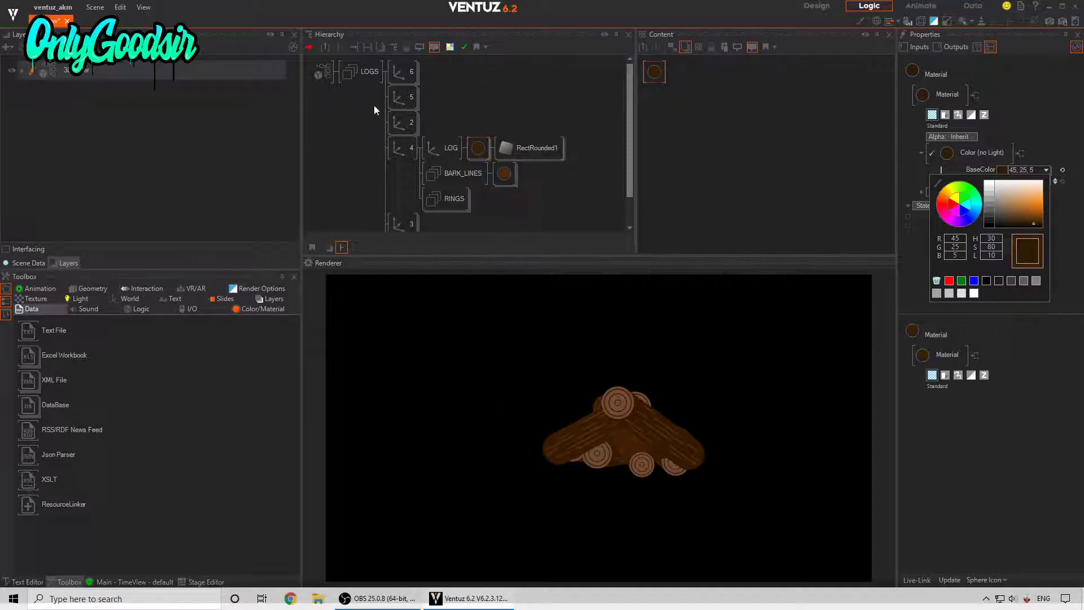
Insert an Axis between the LOGS group and the log axes so it controls the whole pile
left_click(379, 136)
key("Tab")
type("ax")
left_click_drag(381, 195, 397, 74)
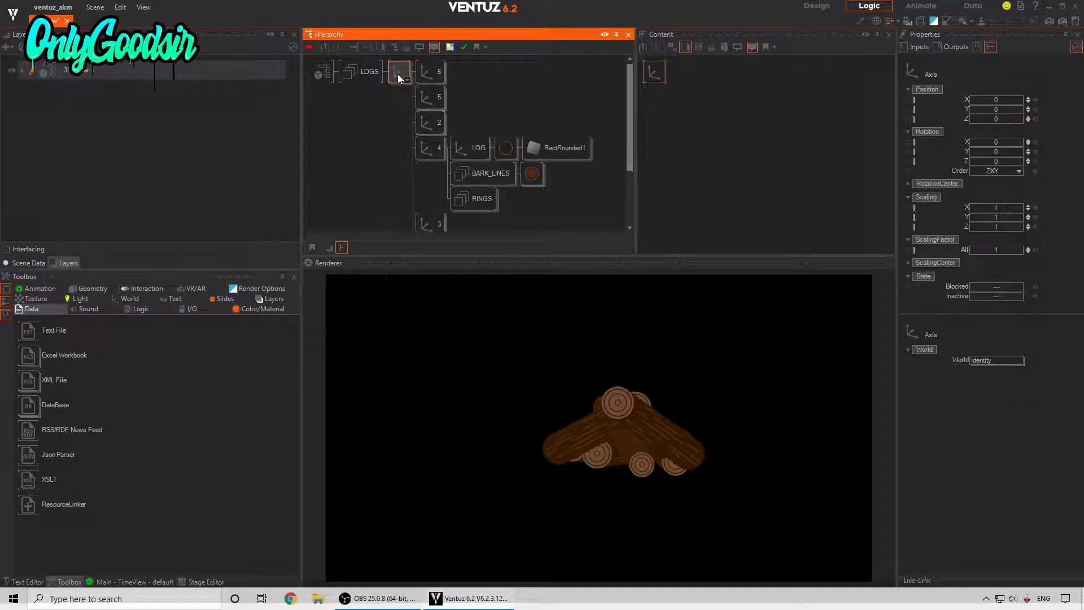
Move the pile's axis to X -3.07, Z -6, flatten its Z scaling to 0.38 and try rotating it about Y and Z
left_click_drag(1008, 161, 1010, 157)
left_click_drag(998, 101, 1000, 100)
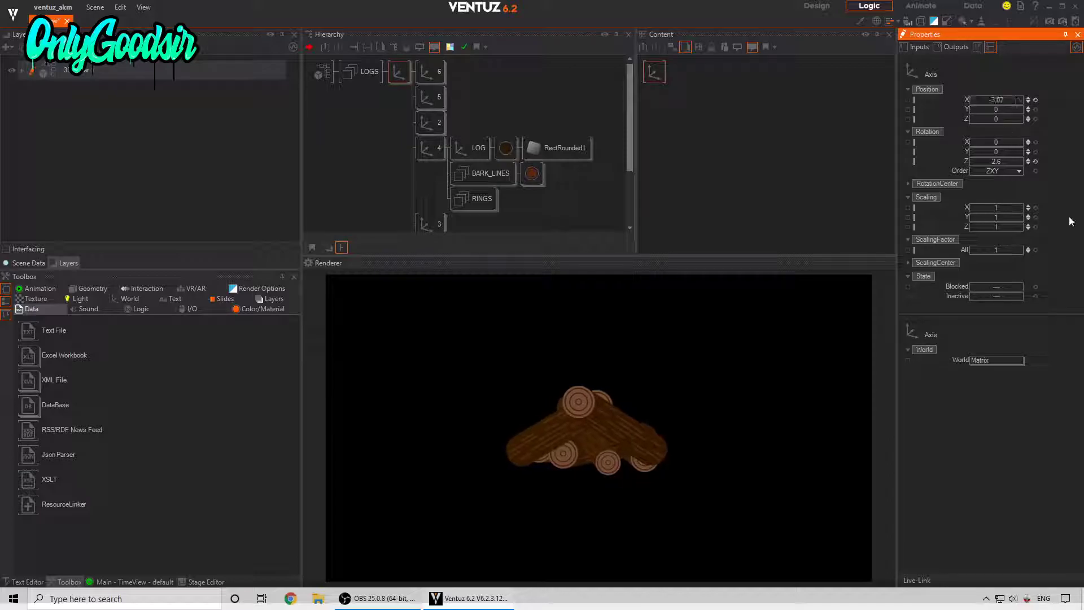
mouse_move(996, 226)
left_mouse_down()
mouse_move(1022, 224)
mouse_move(996, 227)
left_mouse_up()
left_click_drag(985, 118, 987, 128)
left_click_drag(994, 152, 1016, 153)
mouse_move(1004, 226)
left_mouse_down()
mouse_move(984, 226)
mouse_move(994, 227)
left_mouse_up()
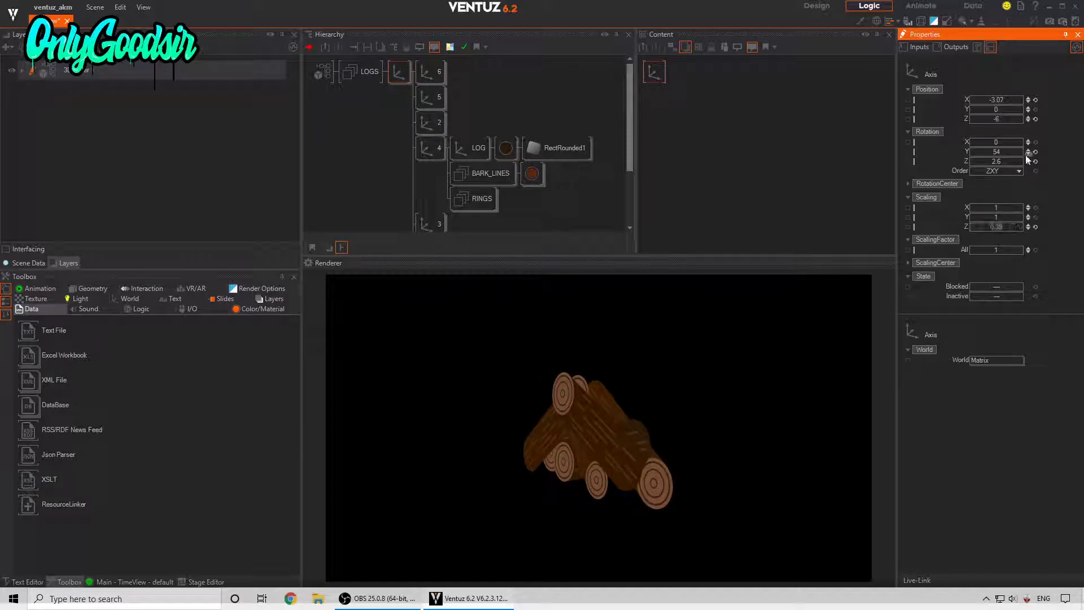
Reset the pile axis's Y and Z rotation, lower it to Y -2.2 and collapse its branch
left_click(1035, 152)
left_click(1034, 161)
left_click_drag(997, 109, 1002, 117)
double_click(396, 79)
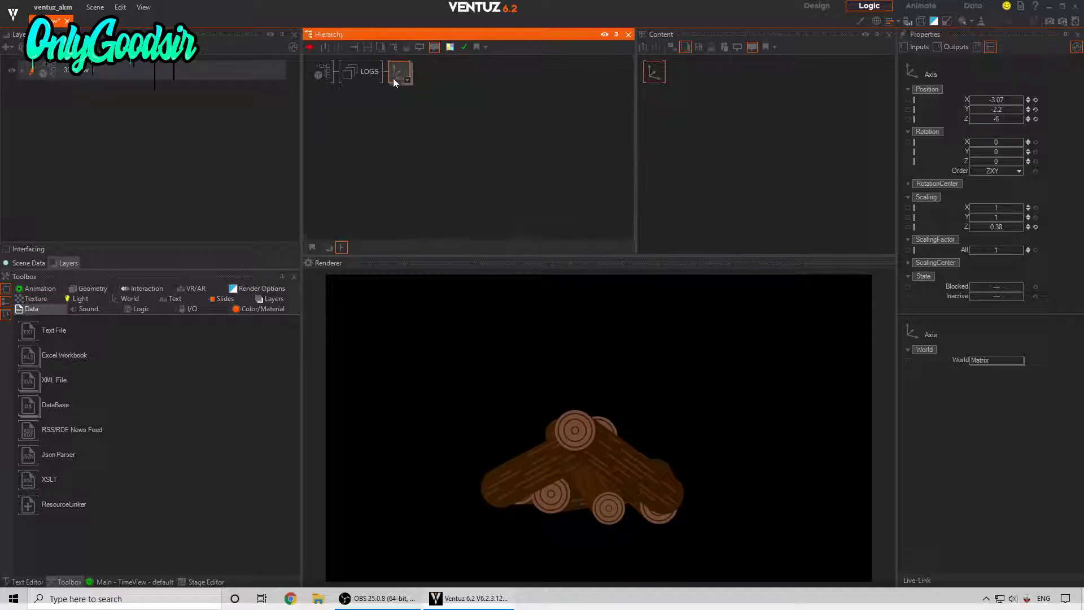
Add a Rounded Rectangle to the hierarchy as a separate branch below the LOGS group
left_click(396, 113)
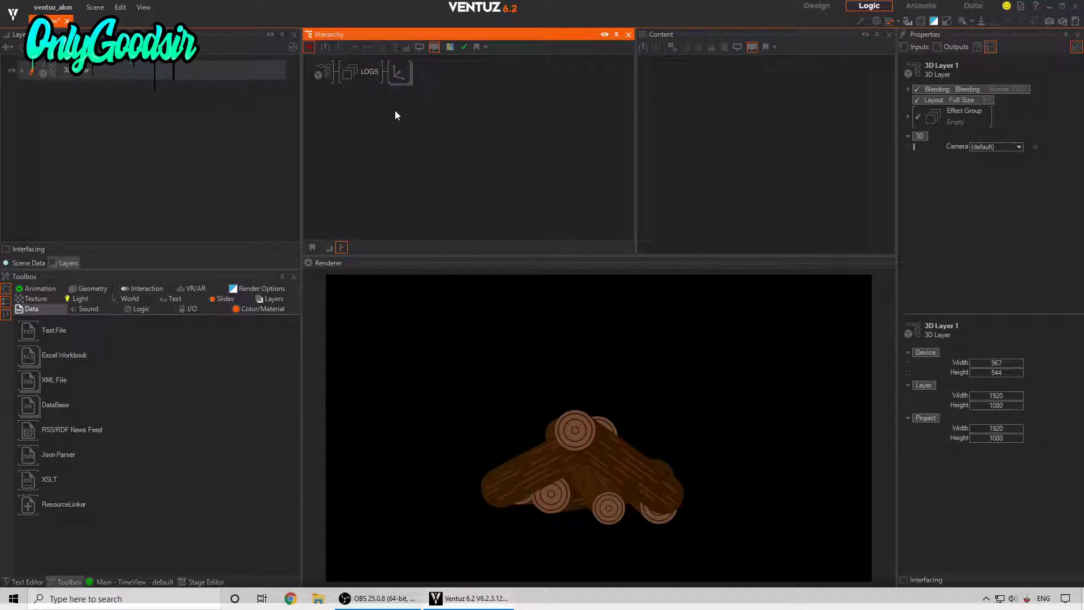
double_click(373, 131)
type("roun")
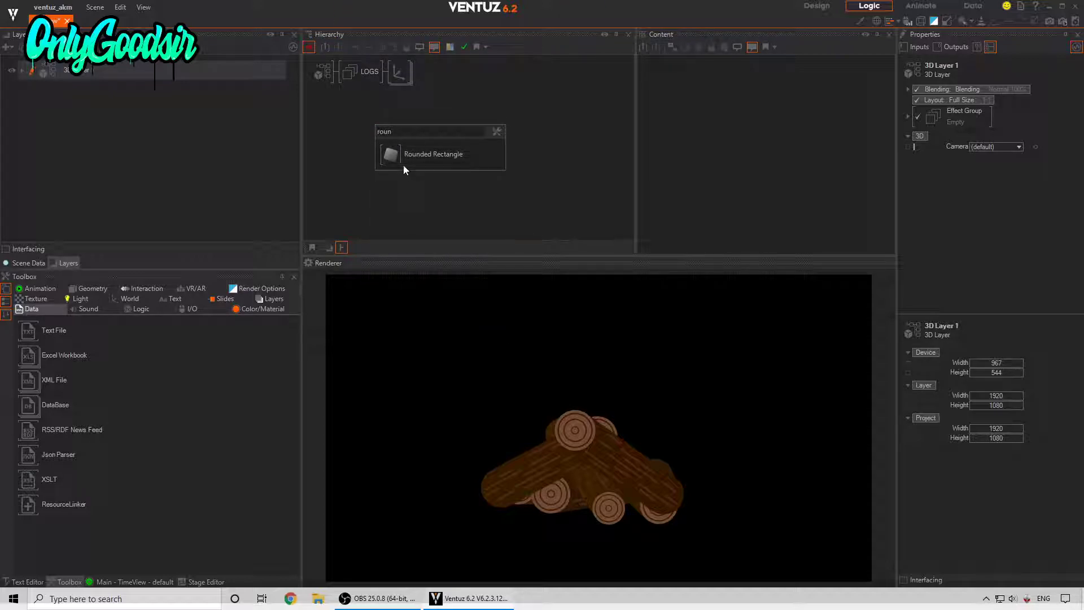
left_click(403, 168)
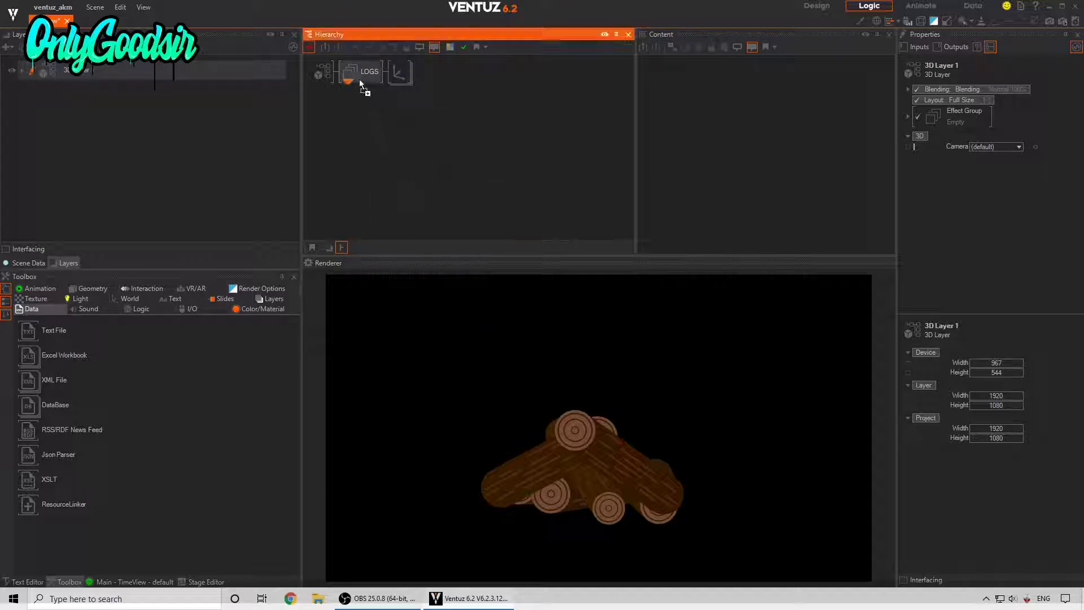
Insert a Group named FLAMES1 in front of the new rounded rectangle
double_click(368, 131)
scroll(406, 186, "down", 2)
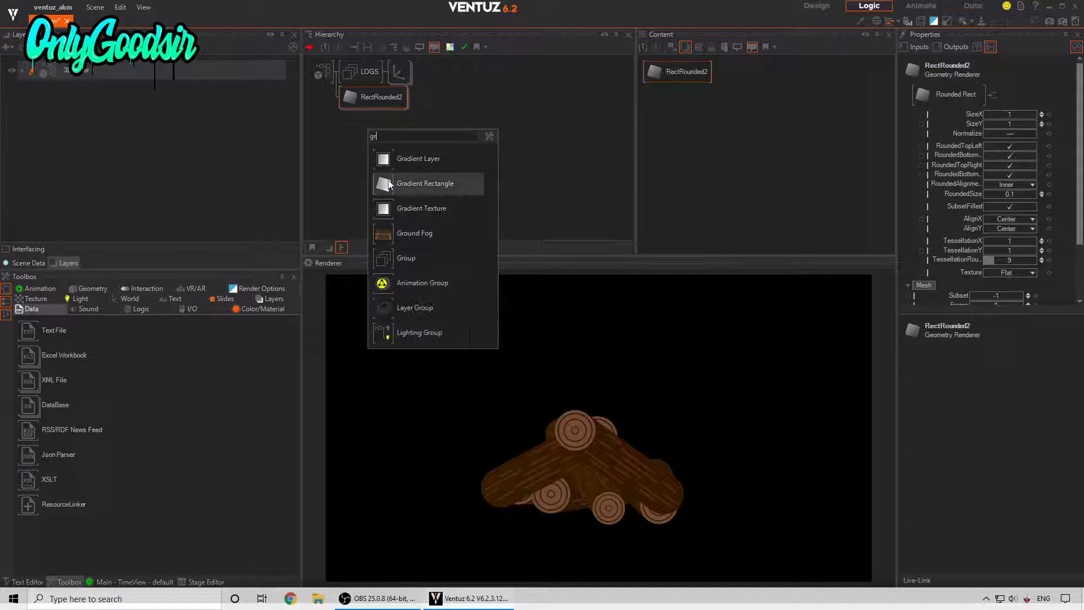
left_click(354, 144)
left_click_drag(343, 106, 347, 101)
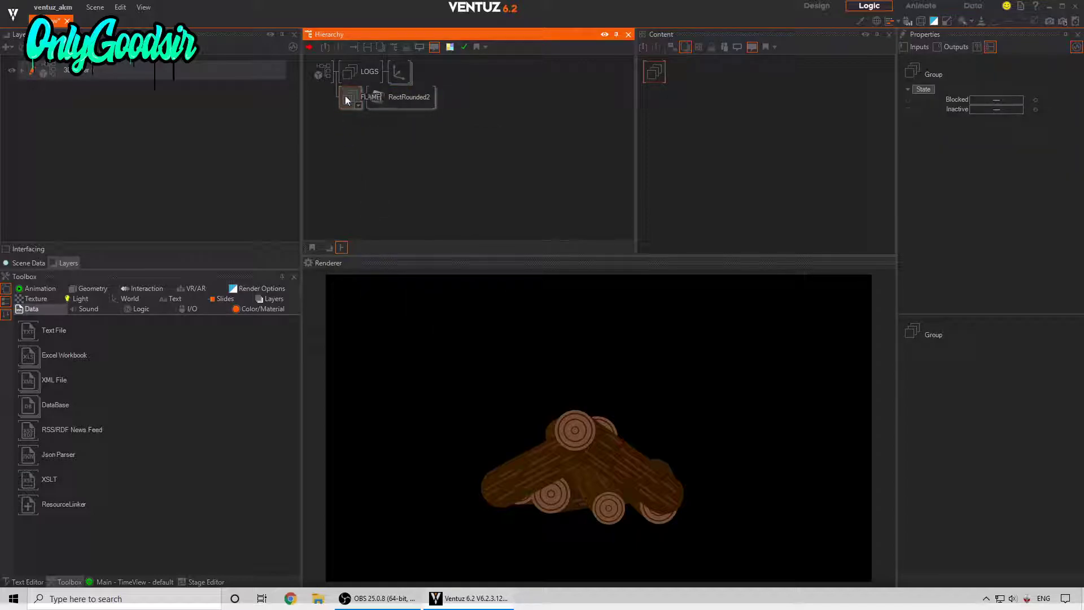
Insert an Axis between FLAMES1 and the rounded rectangle and set its overall scaling factor to 15
left_click(419, 95)
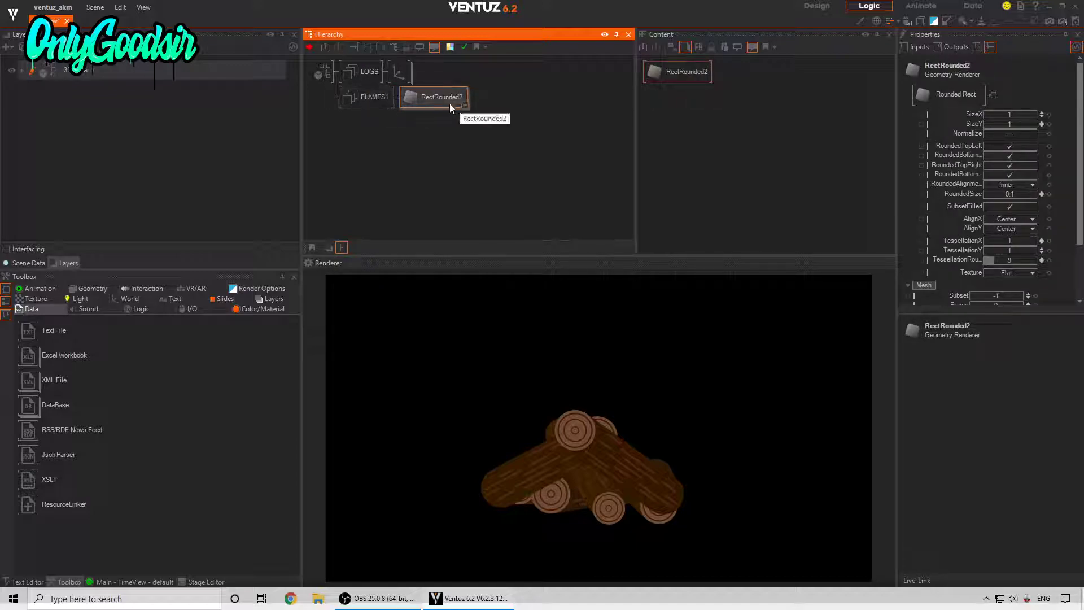
left_click(425, 103)
type("ax")
left_click(460, 132)
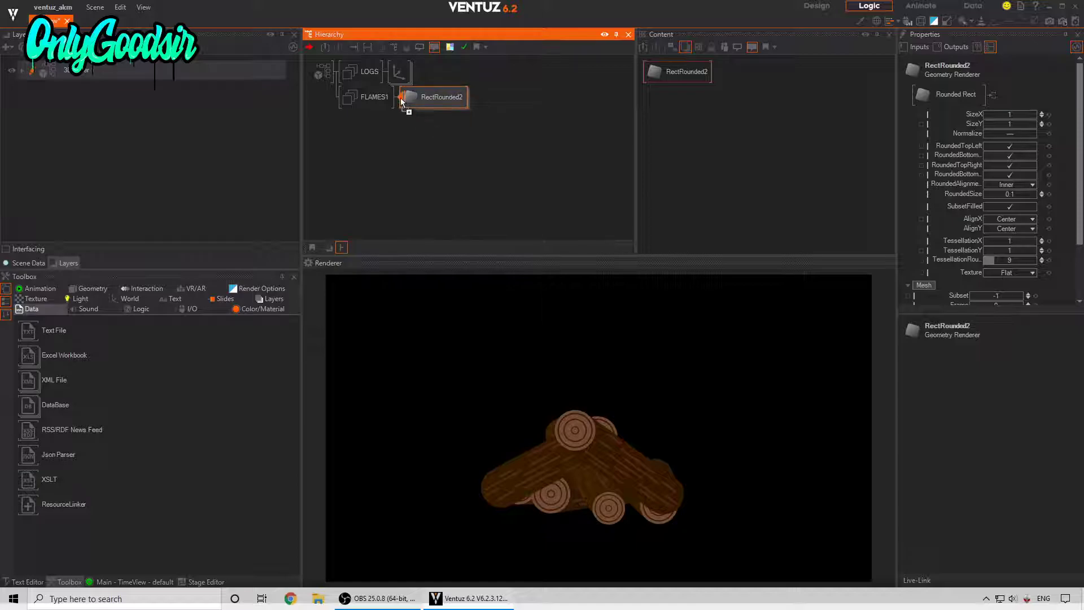
left_click(995, 250)
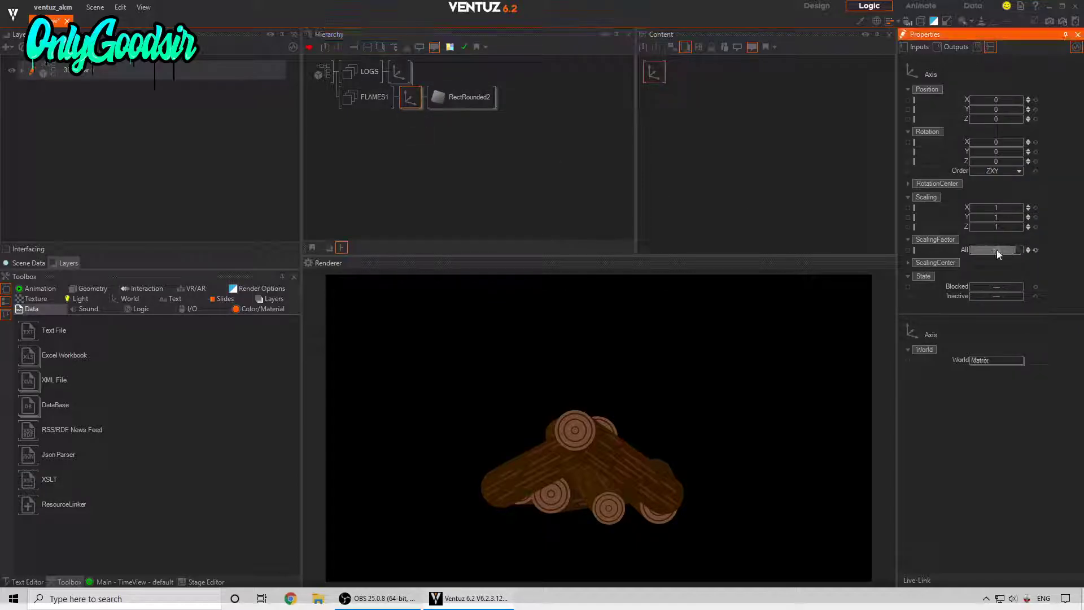
scroll(995, 250, "up", 14)
Shape the flame rectangle into a short vertical bar with SizeX 0.079, SizeY 0.255 and bottom Y alignment
left_click(466, 99)
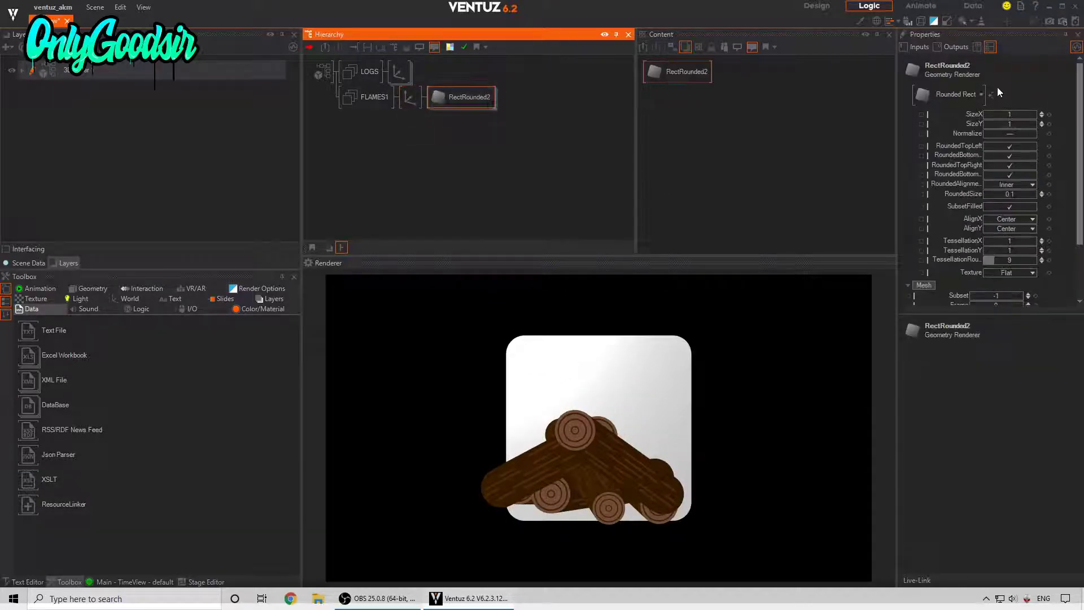
left_click_drag(1012, 116, 1008, 115)
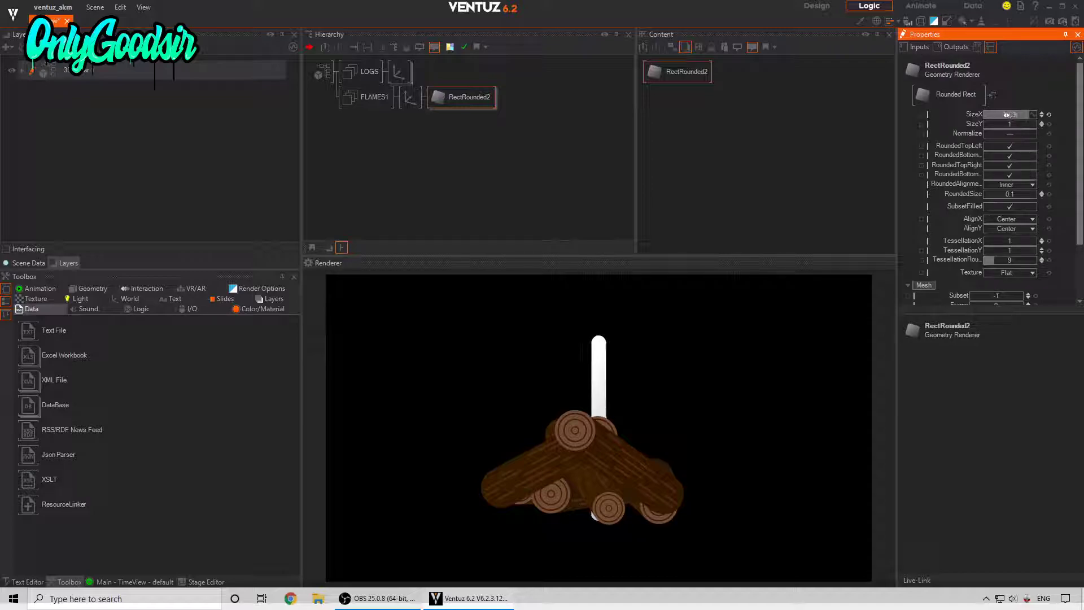
left_click(1011, 229)
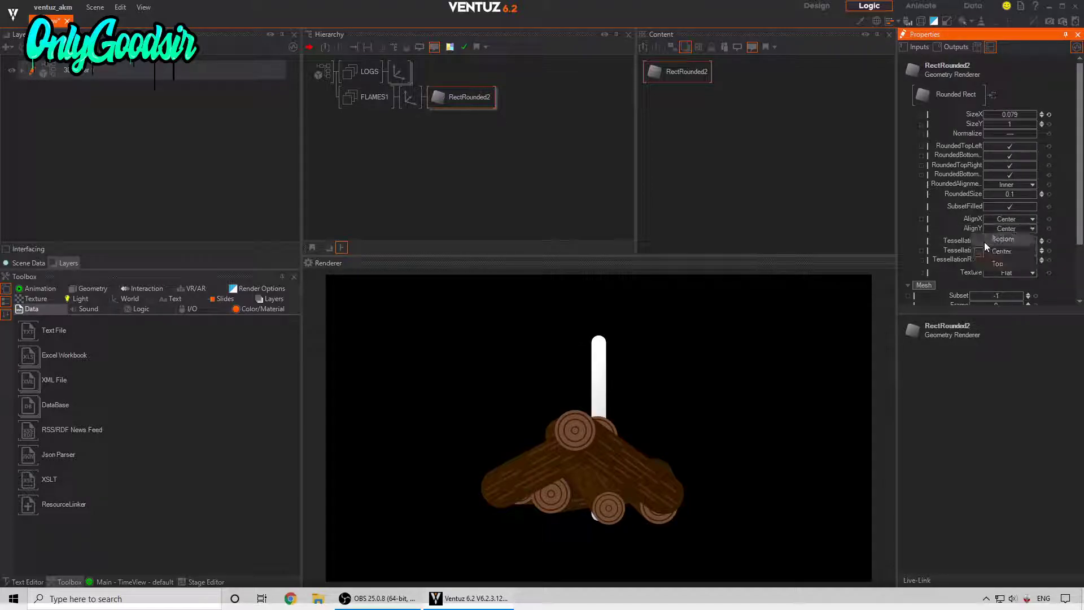
left_click(1004, 243)
mouse_move(1010, 129)
left_mouse_down()
mouse_move(999, 127)
mouse_move(1029, 122)
mouse_move(988, 121)
mouse_move(1035, 124)
mouse_move(982, 125)
mouse_move(1036, 127)
mouse_move(993, 125)
left_mouse_up()
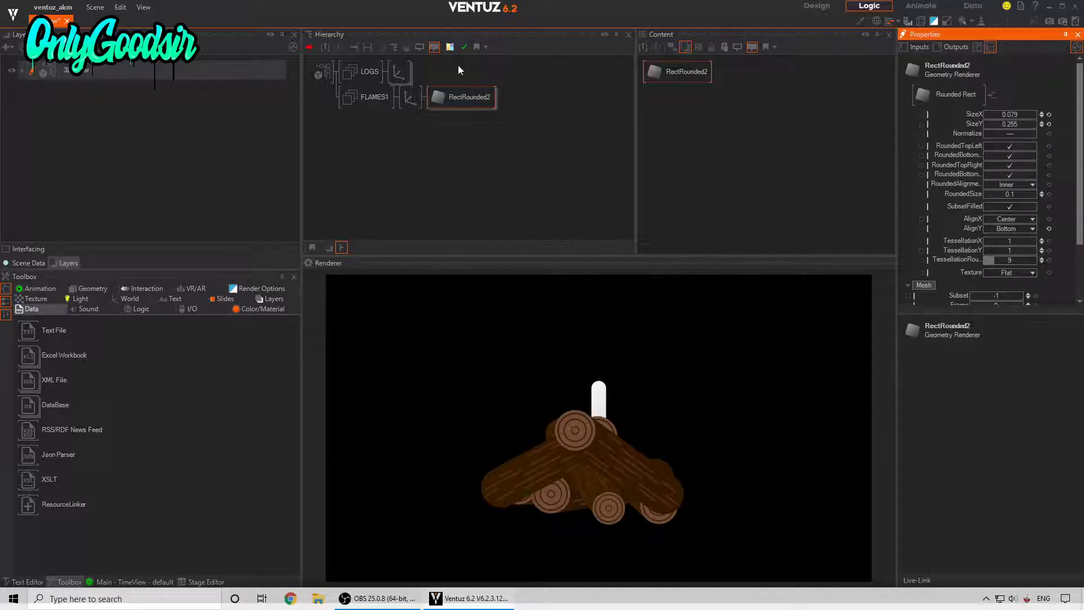
Insert a Color material between the flame axis and its rounded rectangle
left_click(411, 99)
type("c")
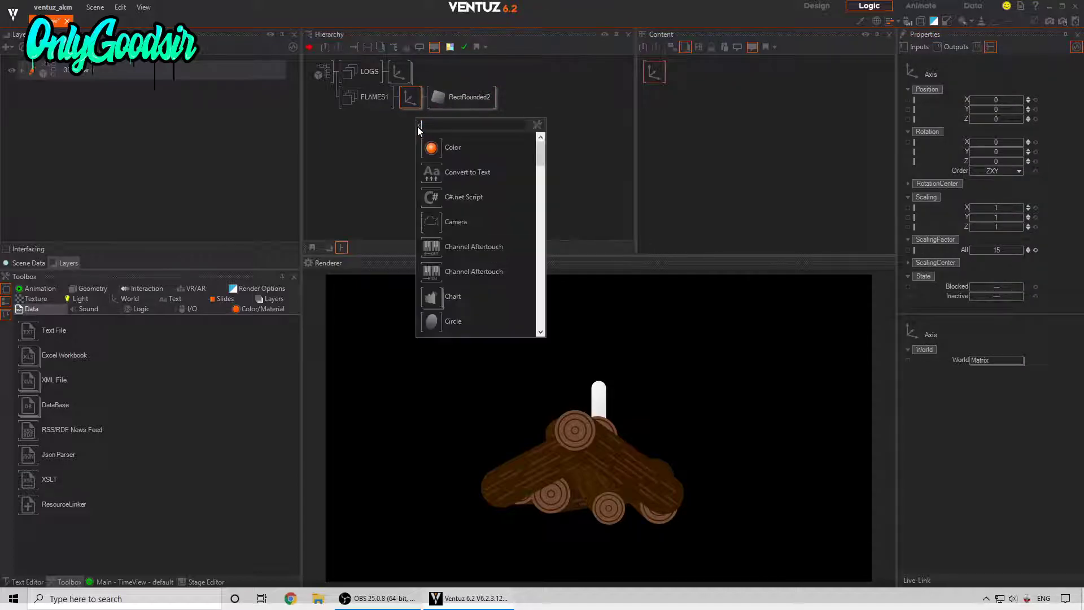
left_click_drag(438, 148, 438, 96)
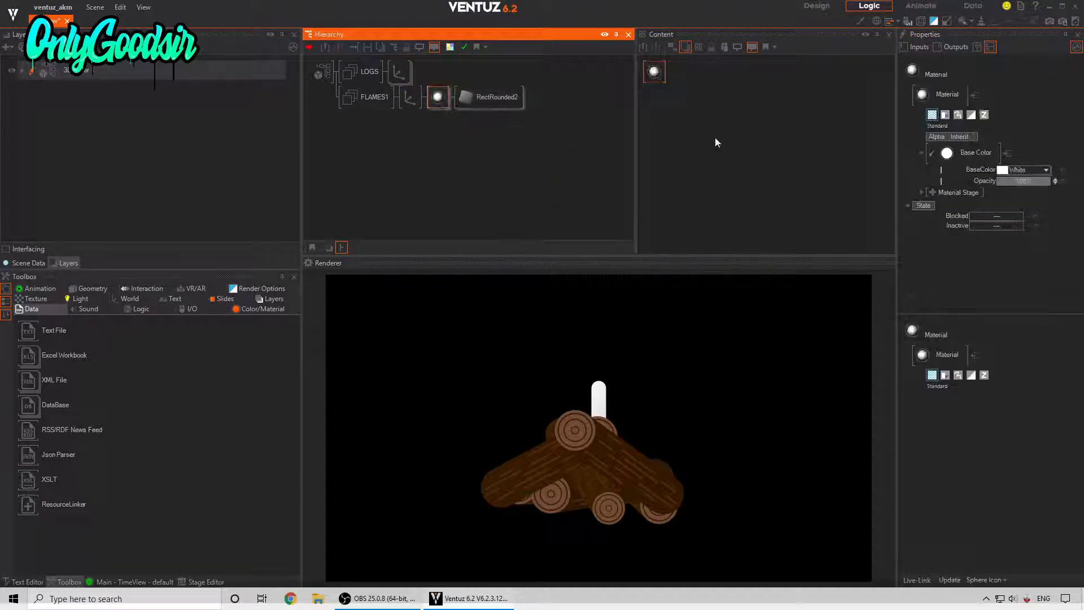
Give the flame material a pale cream-yellow base color and switch its shading to No Light
left_click(1046, 170)
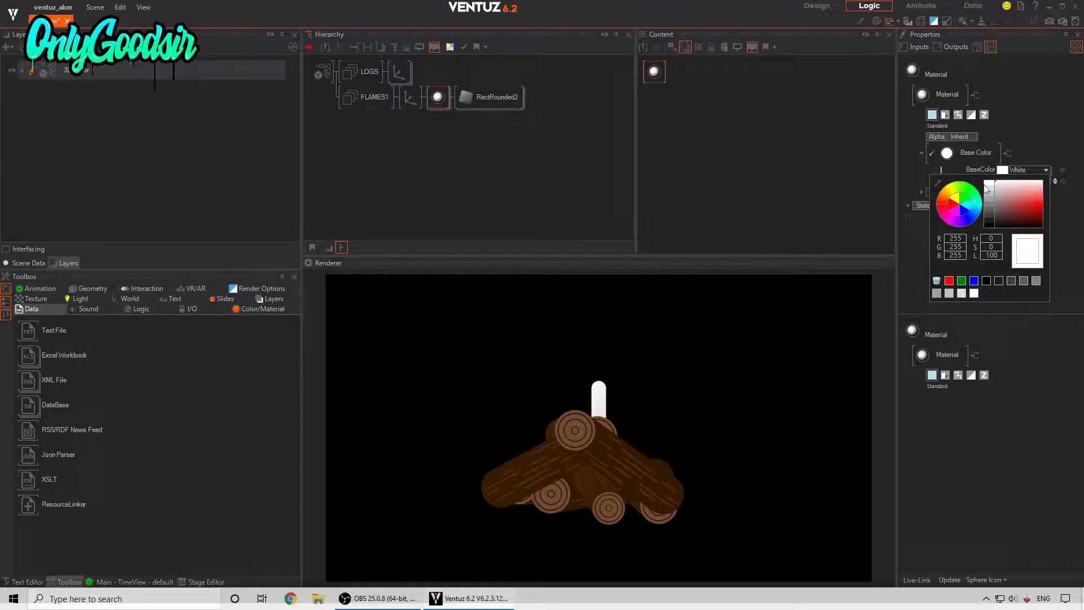
left_click(948, 198)
left_click(936, 196)
left_click_drag(939, 193, 947, 195)
left_click_drag(1033, 206, 1044, 186)
left_click(1060, 145)
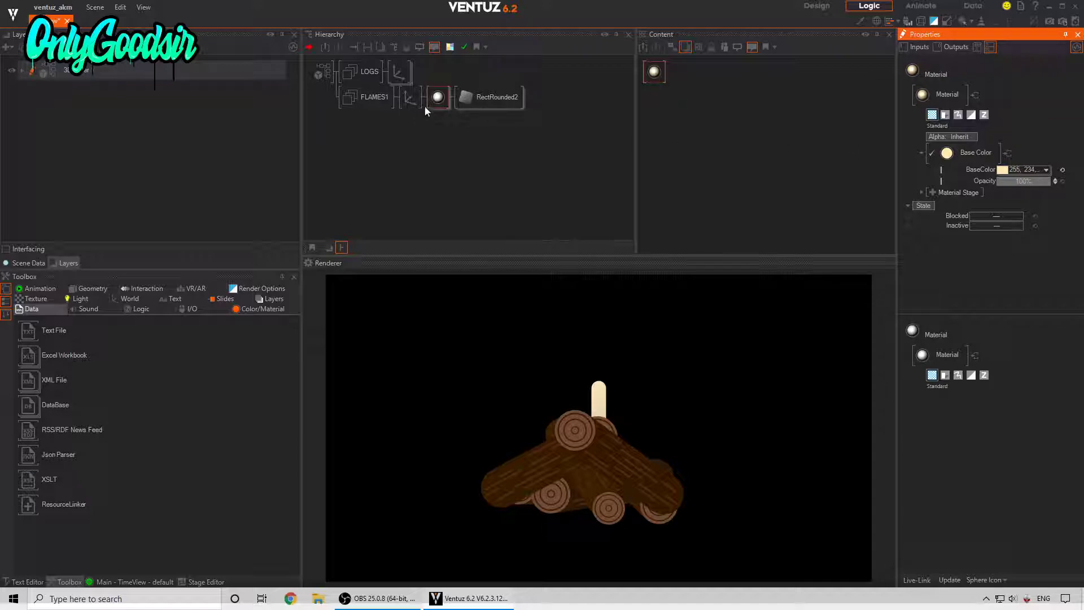
left_click(983, 153)
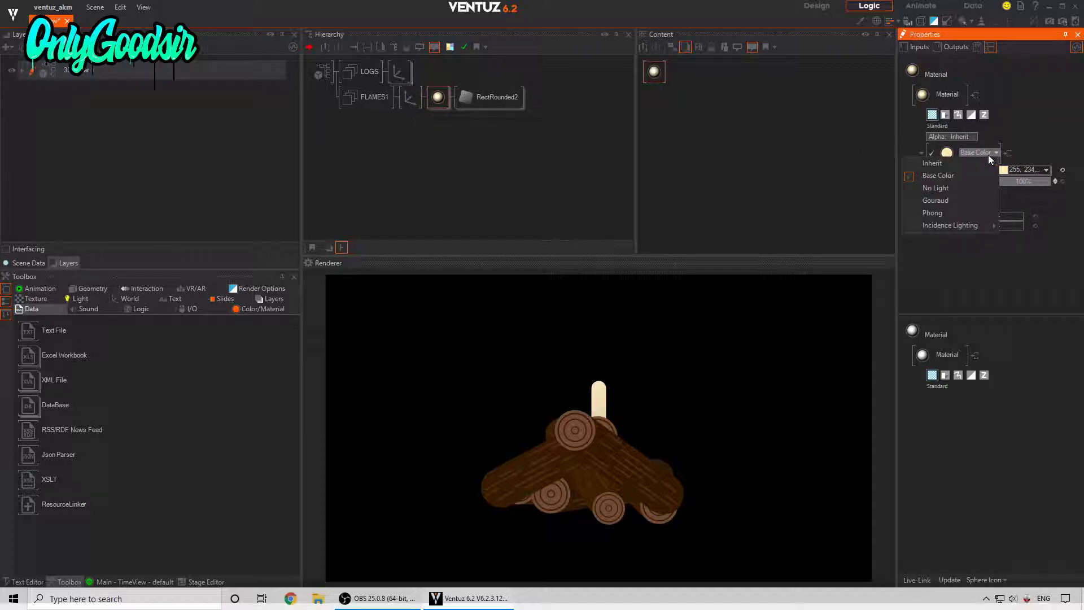
left_click(944, 185)
Move the flame material in front of the axis, directly after the FLAMES1 group
left_click(409, 102)
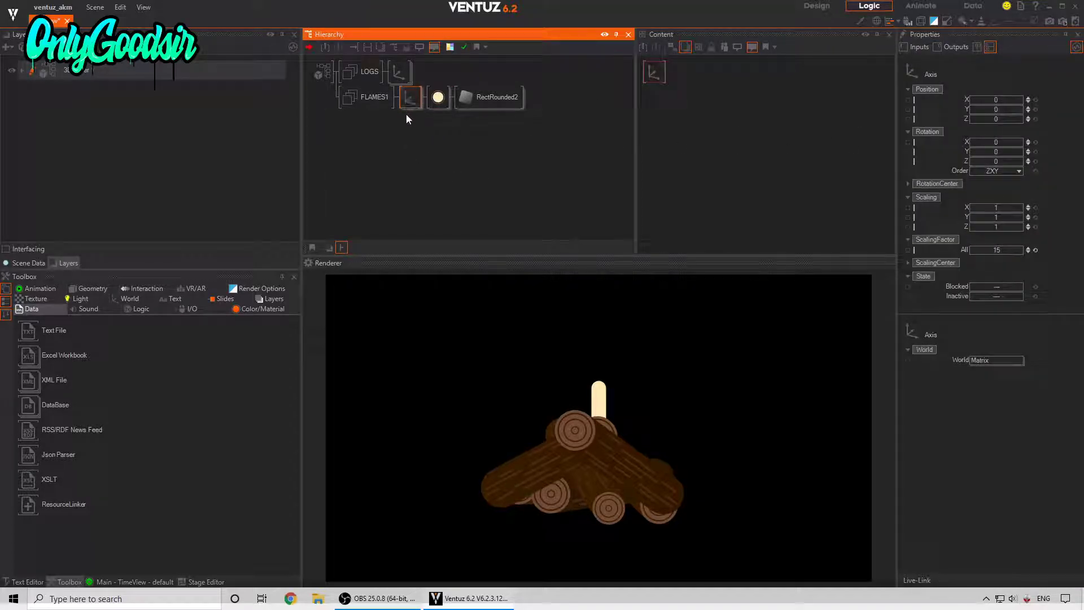
left_click(435, 100)
left_click_drag(435, 99, 409, 106)
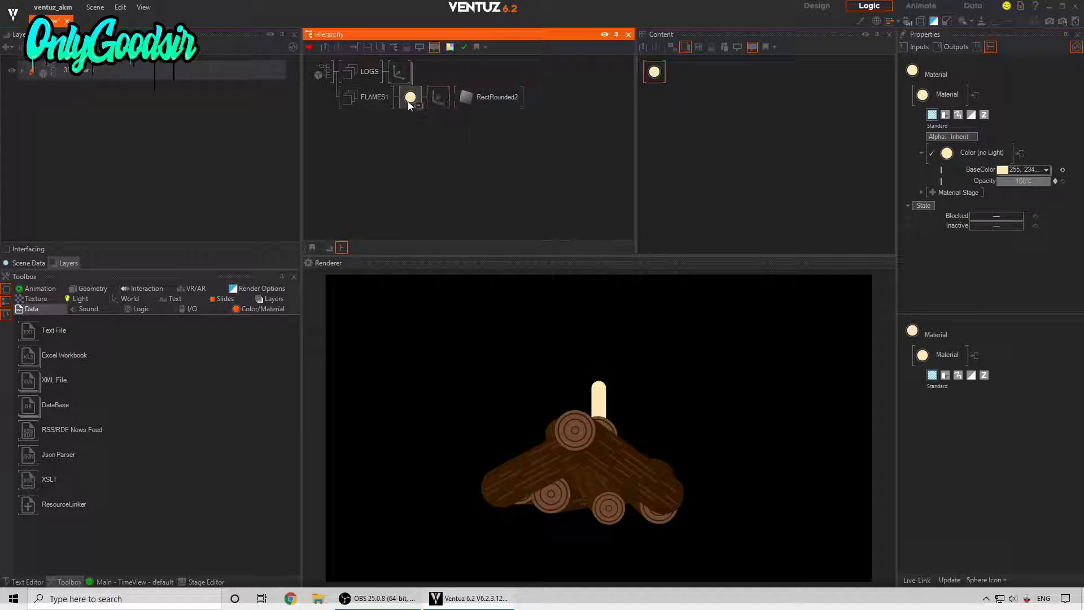
Position the flame bar's axis at Y -2.05 and Z -5.95, behind the logs
left_click(438, 98)
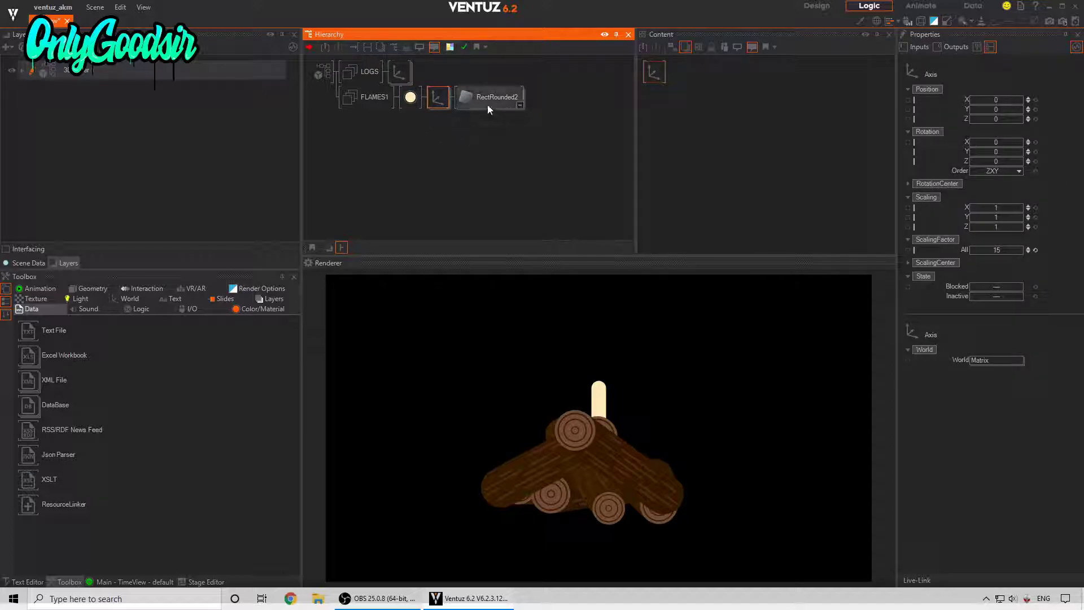
left_click(1002, 119)
mouse_move(981, 120)
left_mouse_down()
mouse_move(969, 116)
mouse_move(1021, 117)
mouse_move(970, 119)
mouse_move(983, 121)
mouse_move(969, 109)
mouse_move(1021, 119)
mouse_move(977, 120)
left_mouse_up()
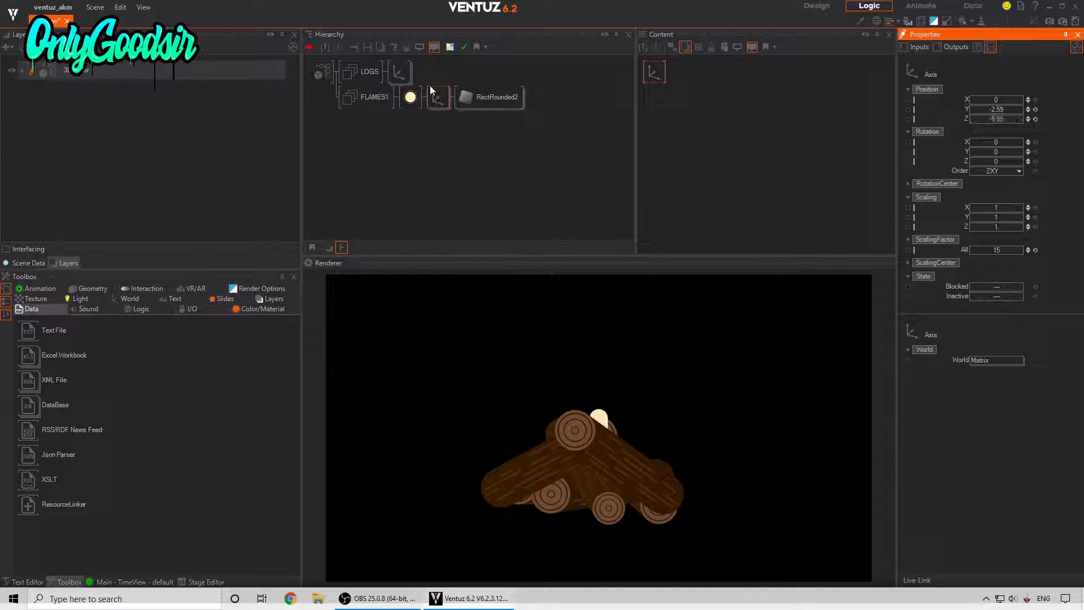
left_click_drag(992, 116, 996, 110)
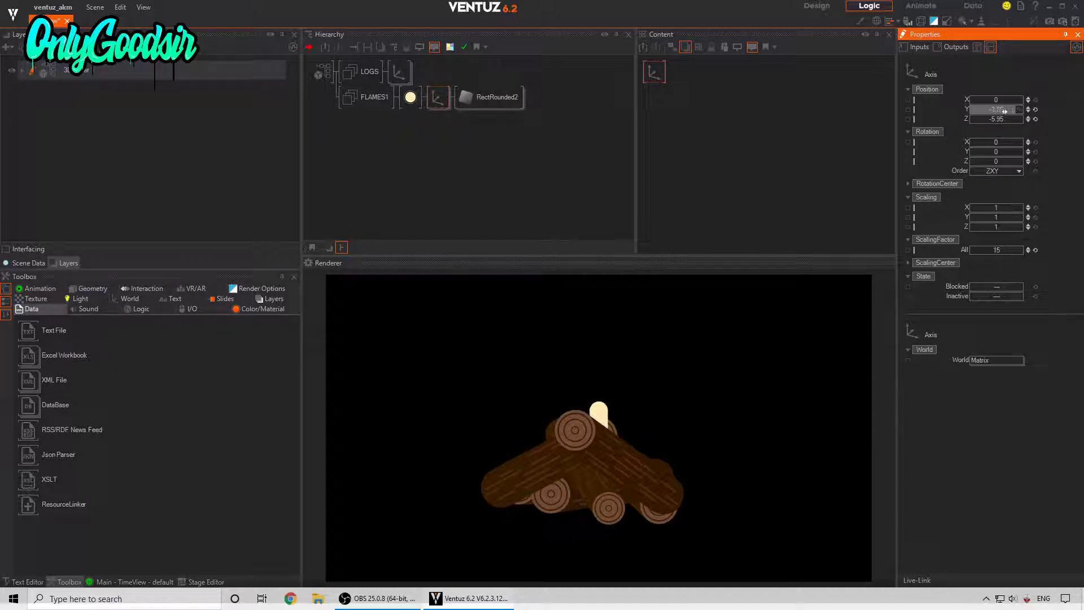
Duplicate the flame bar's axis under the same material and move the copy to X 1.39
left_click(490, 97)
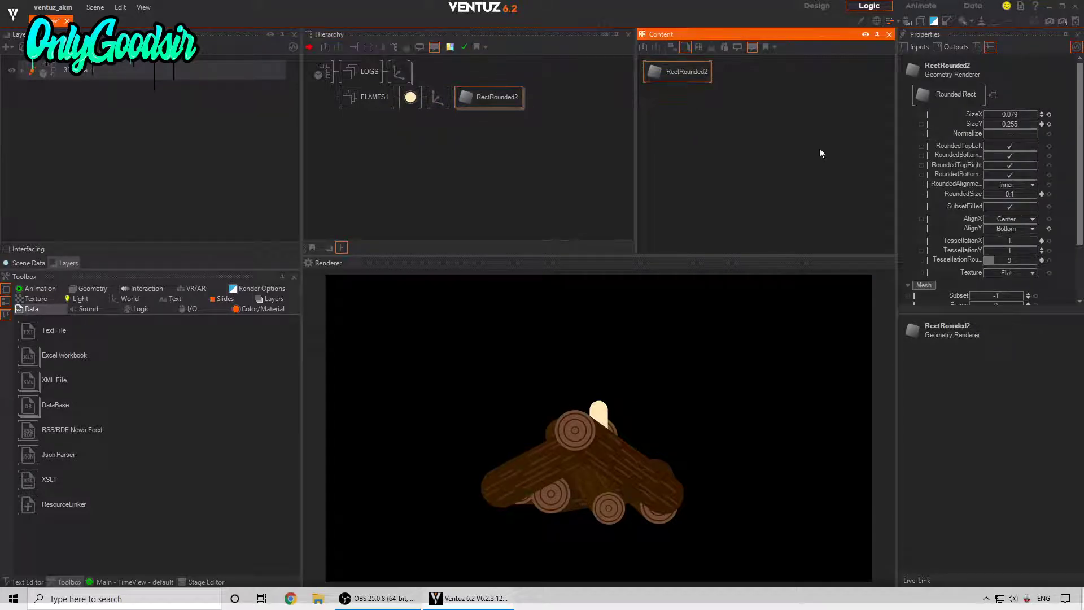
left_click(406, 156)
left_click(434, 96)
left_click_drag(435, 96, 437, 121, "ctrl")
left_click_drag(999, 106, 1018, 103)
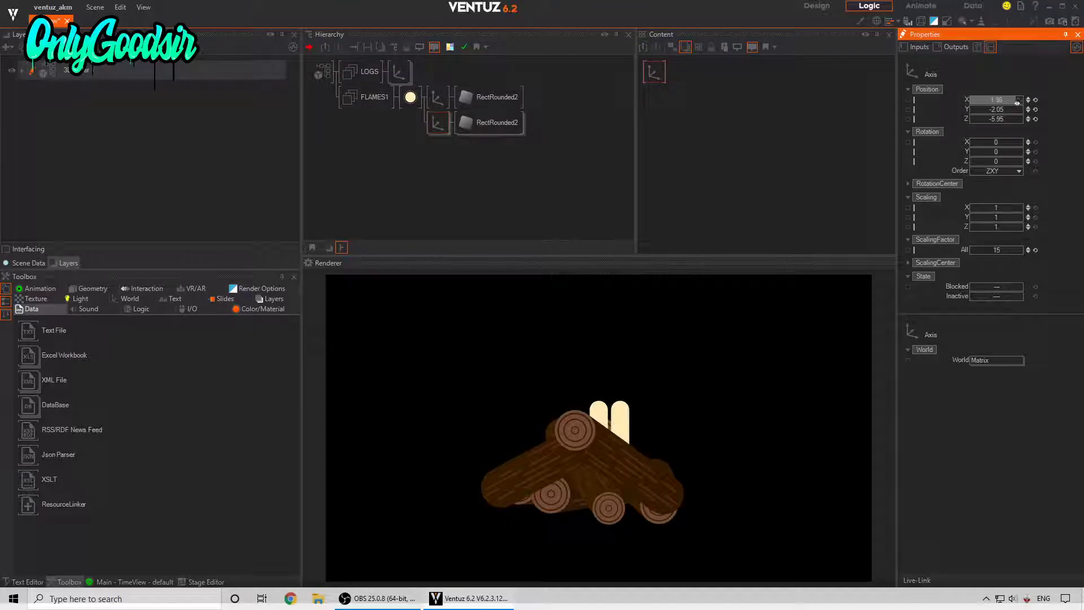
Duplicate the second flame bar's axis and move the new copy to X 2.84
left_click(435, 127)
left_click_drag(435, 132, 439, 150, "ctrl")
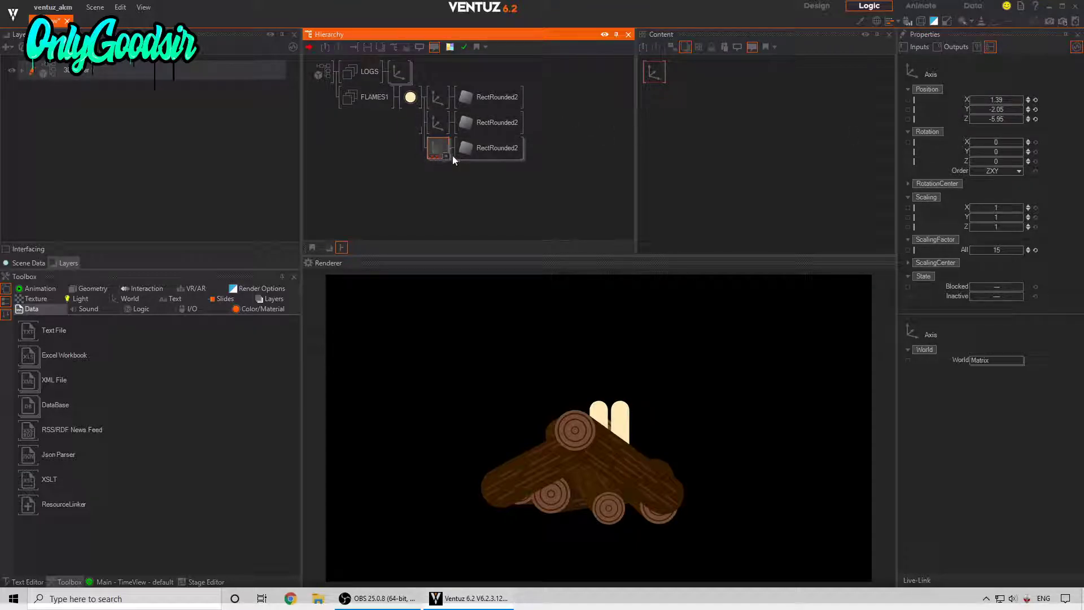
left_click_drag(991, 107, 1020, 102)
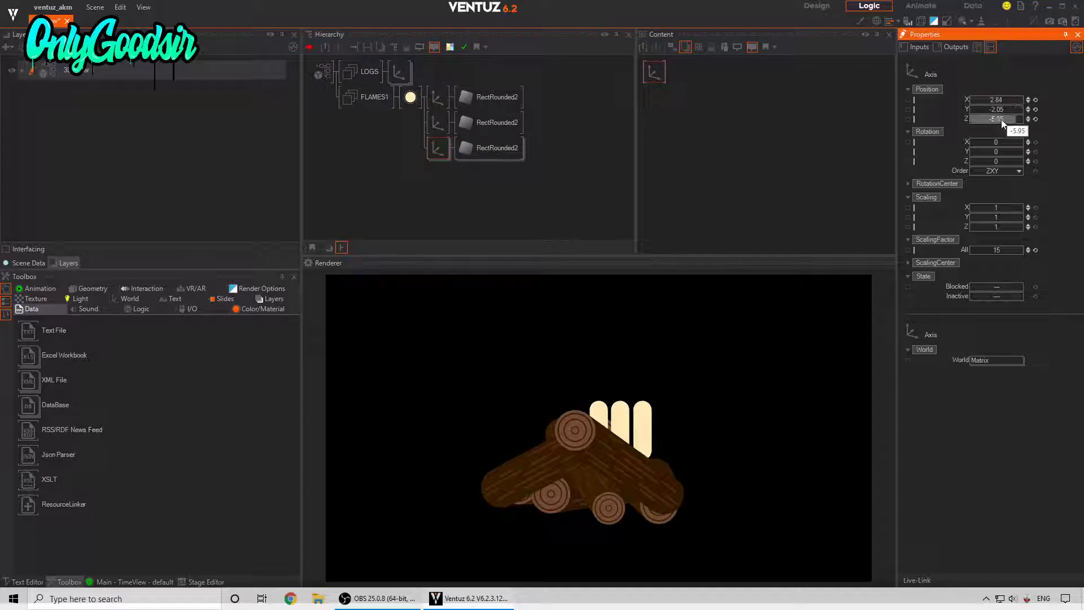
Duplicate all three flame bar axes and shift the copies along negative X so six bars stand evenly side by side
left_click(429, 138)
left_click(438, 122, "ctrl")
left_click(435, 96, "ctrl")
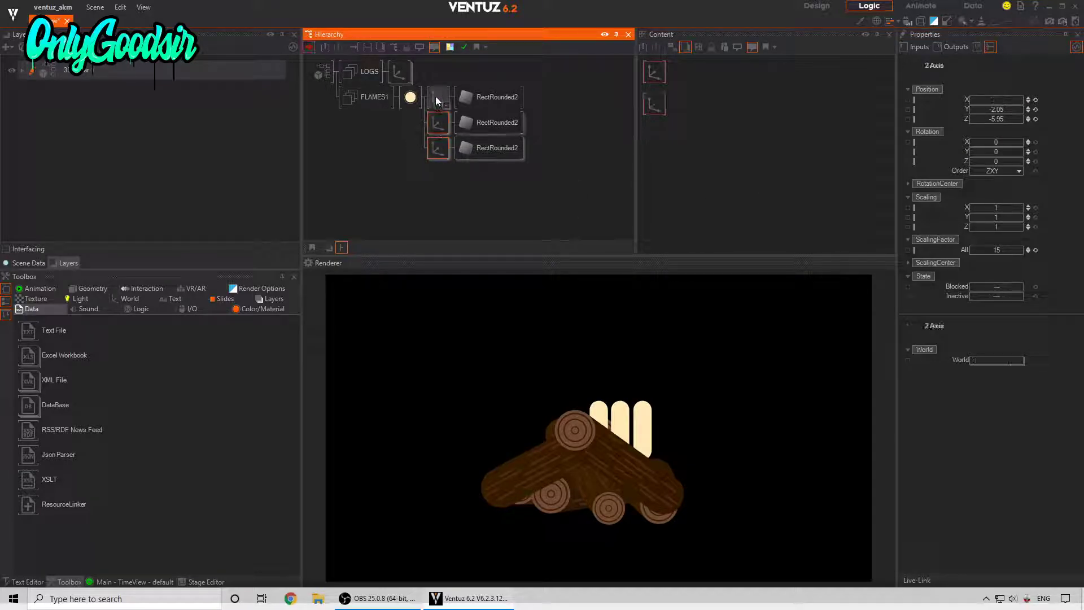
left_click_drag(439, 148, 437, 160, "ctrl")
left_click(435, 178)
left_click(435, 202, "ctrl")
left_click(438, 223, "ctrl")
mouse_move(997, 100)
left_mouse_down()
mouse_move(980, 101)
mouse_move(1007, 103)
left_mouse_up()
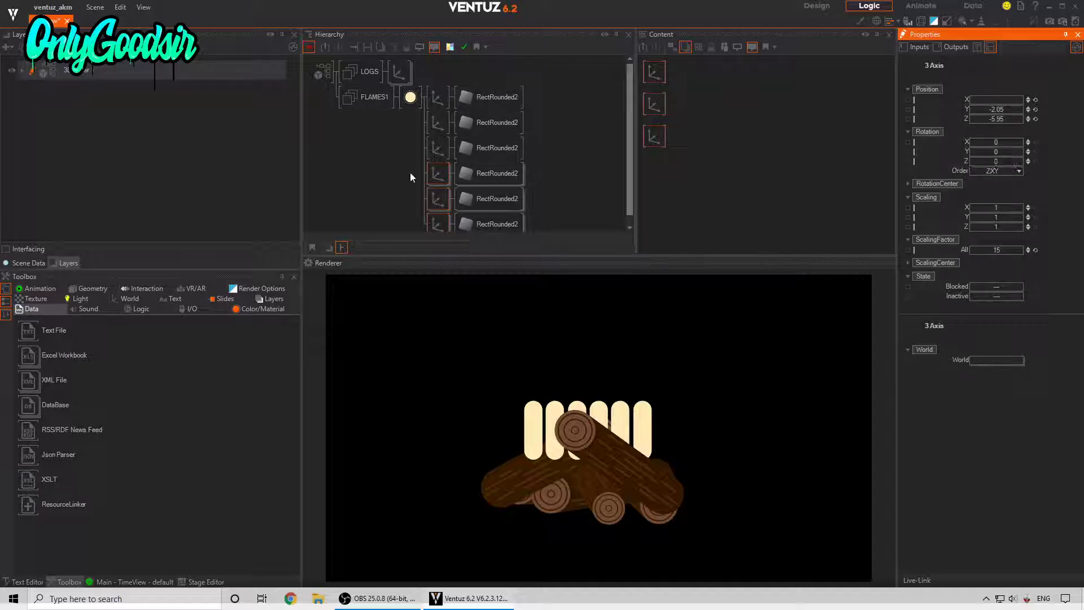
Stagger the first three flame bars by raising the first bar's axis and lowering the third's to Y -3.31
scroll(405, 167, "down", 1)
left_click(425, 93)
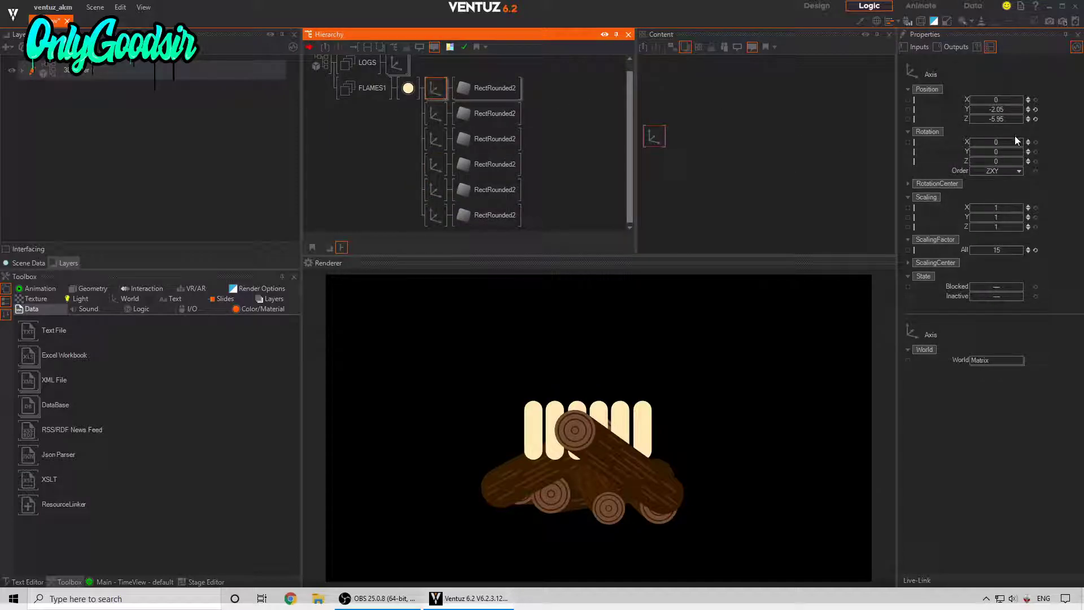
mouse_move(972, 109)
left_mouse_down()
mouse_move(1022, 110)
mouse_move(985, 111)
left_mouse_up()
left_click(436, 142)
left_click(437, 87)
left_click(437, 115)
left_click(436, 138)
left_click(435, 87)
Stagger the three copied flame bars into a slope by raising the fourth and lowering the sixth to about Y -3.23
left_click(436, 164)
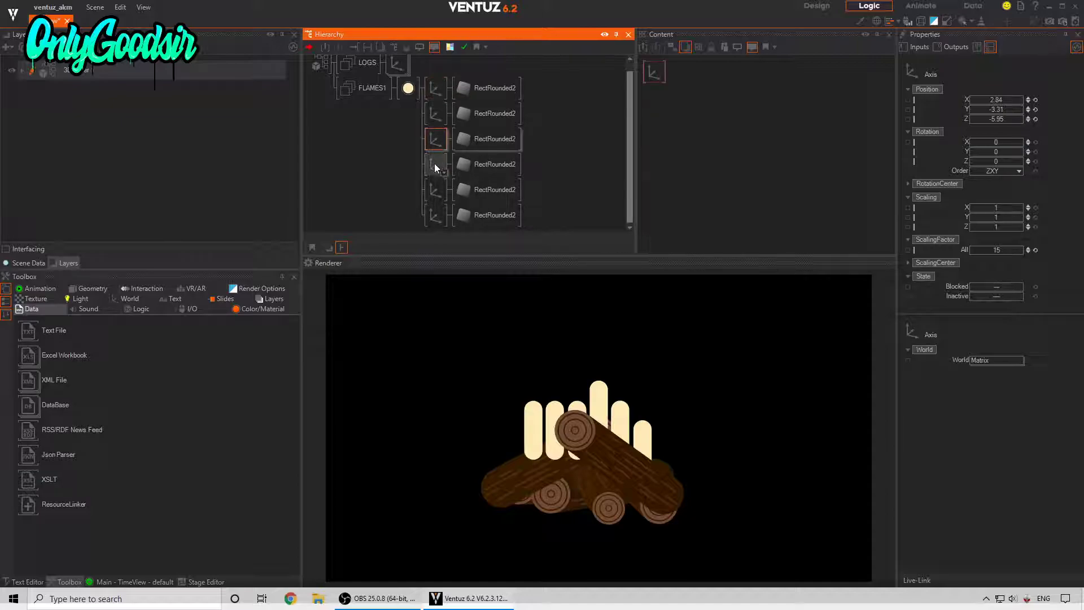
left_click_drag(1022, 110, 978, 108)
left_click(435, 190)
left_click(436, 217)
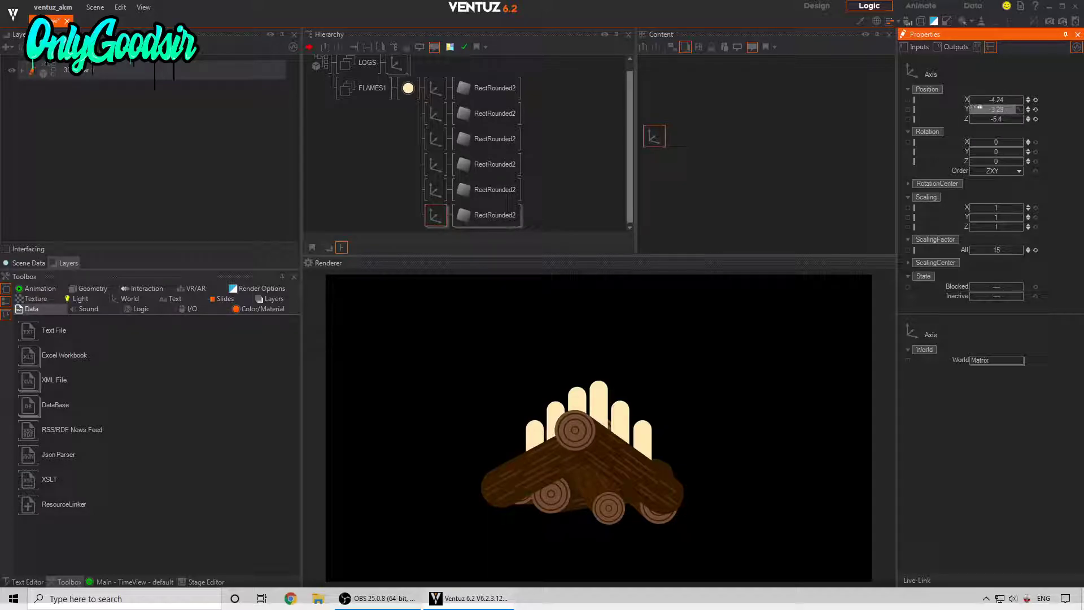
Add a Mover node to the content of the first flame bar's rounded rectangle
left_click(478, 115)
left_click(486, 87)
double_click(757, 107)
type("mo")
key("Down")
key("Return")
Copy the first flame rectangle's SizeY of 0.255 into the Mover's Min value
left_click(705, 78)
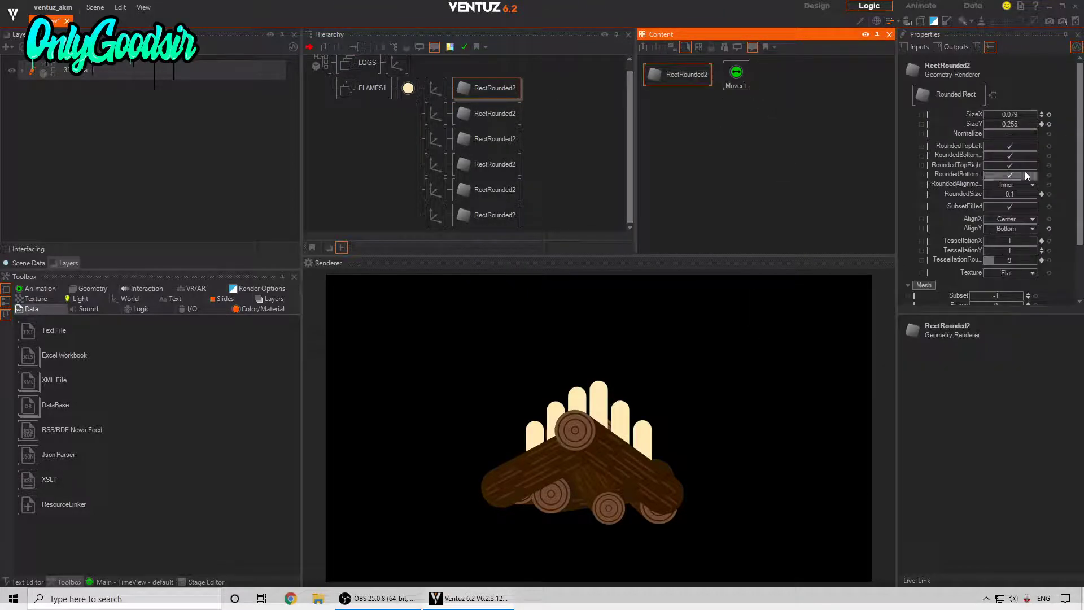
double_click(1008, 124)
key("ctrl+c")
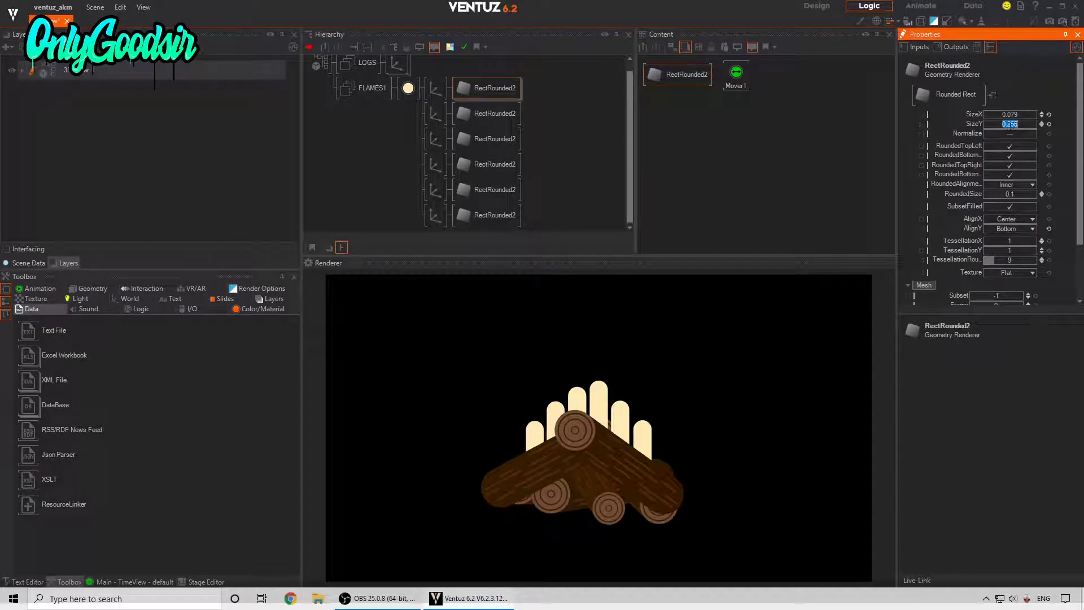
left_click(737, 78)
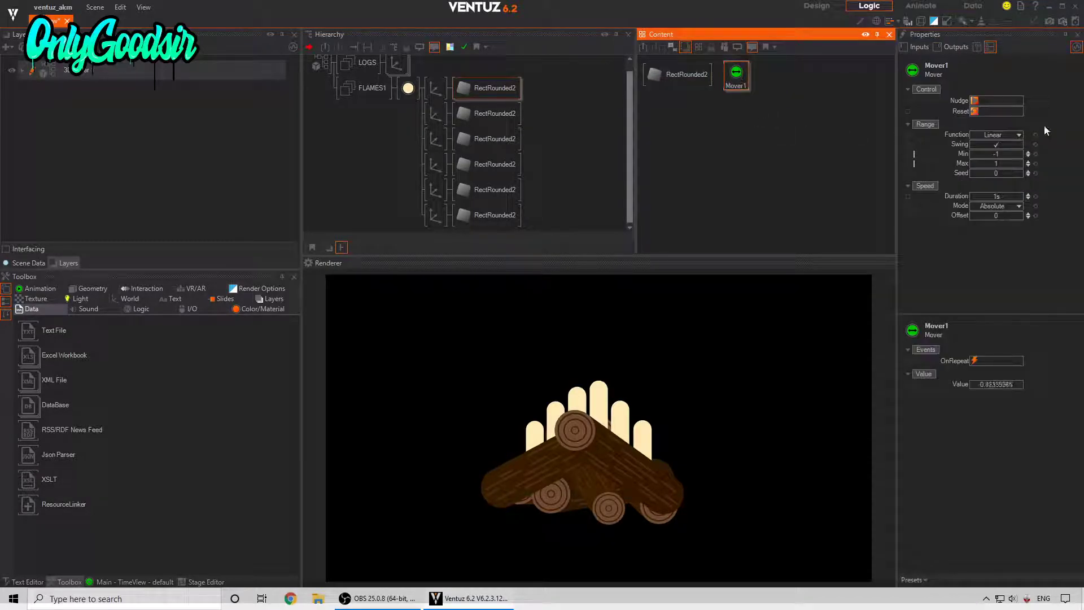
double_click(1001, 154)
key("ctrl+v")
key("Return")
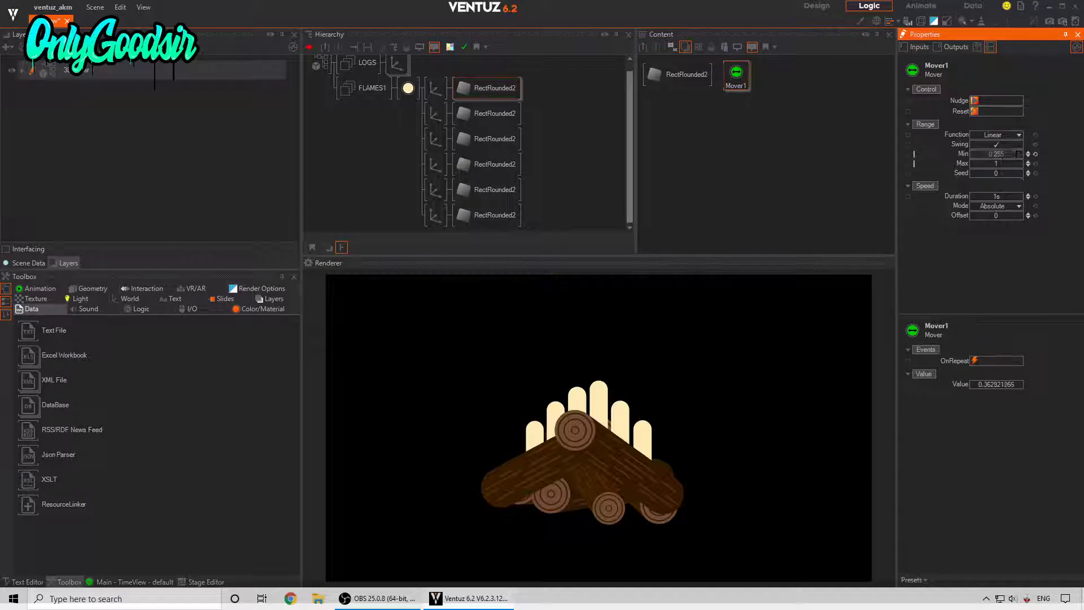
Stretch the first flame rectangle's SizeY to 0.394 and copy that value into the Mover's Max
left_click(698, 81)
left_click_drag(1011, 127, 1026, 126)
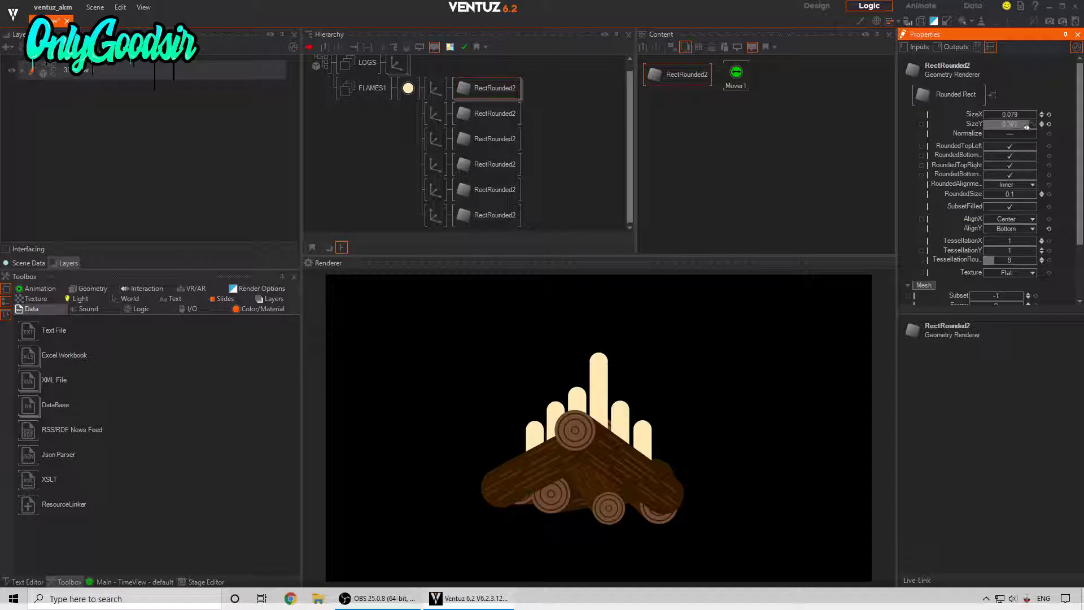
left_click(1021, 124)
key("ctrl+c")
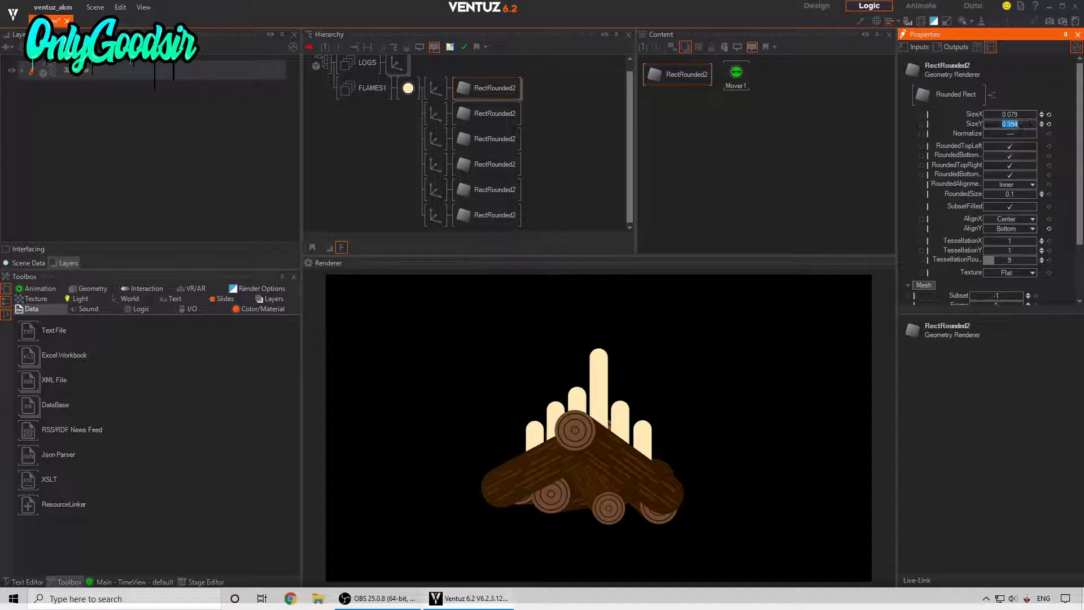
left_click(736, 74)
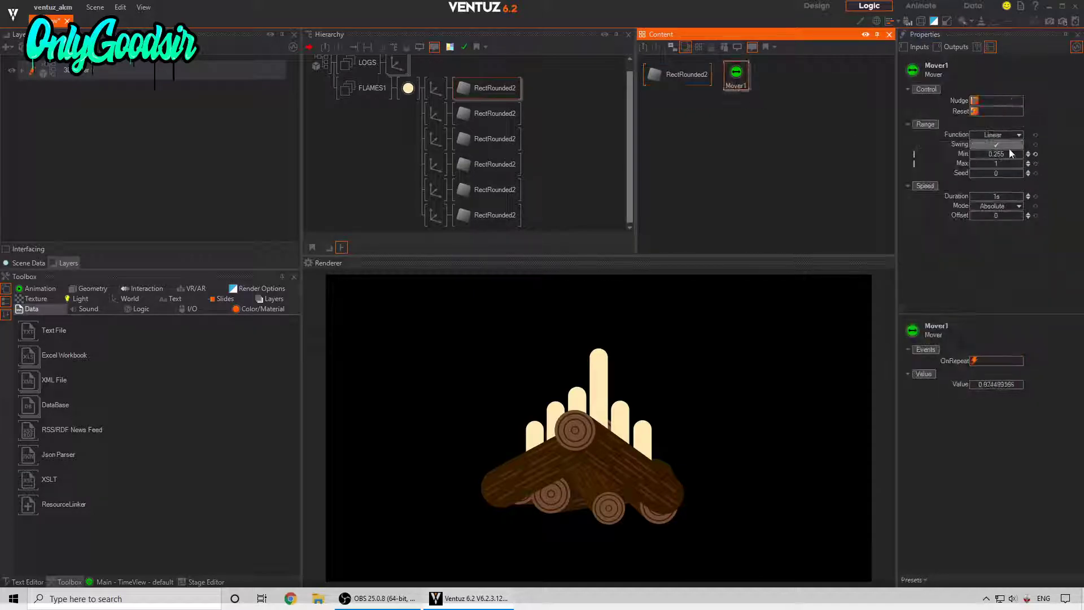
left_click(999, 163)
key("ctrl+v")
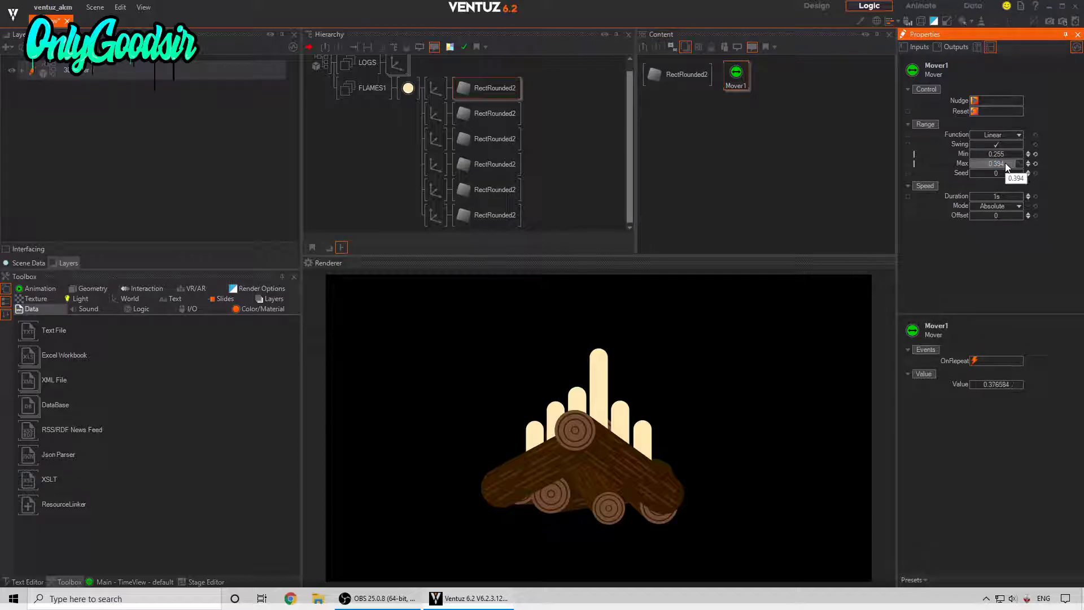
Duplicate the configured Mover so there is one for each of the six flame rectangles
left_click(737, 85)
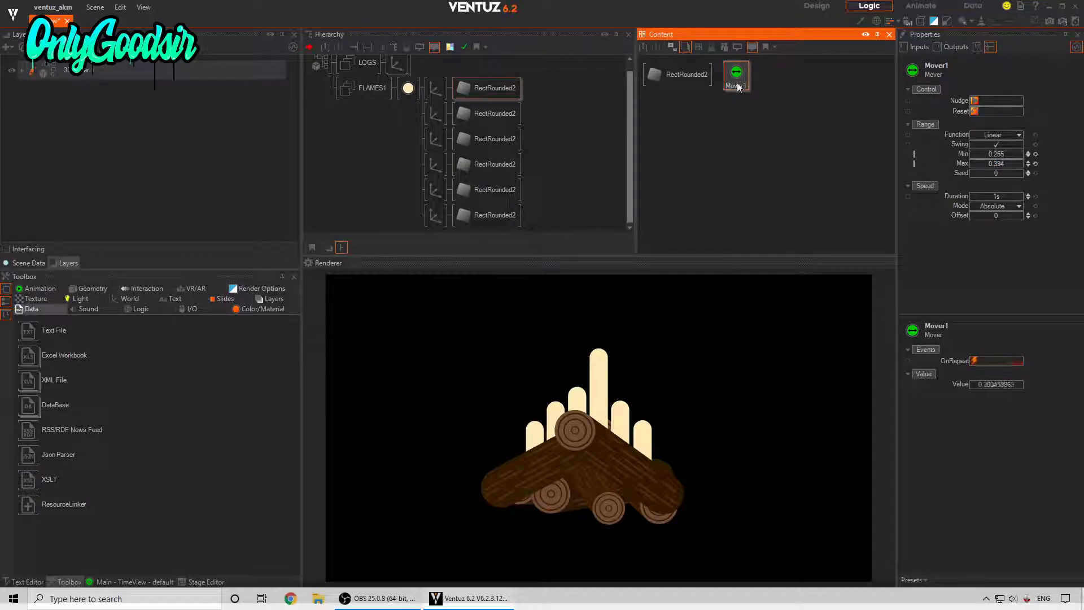
left_click(507, 114)
left_click(506, 195)
left_click(505, 206)
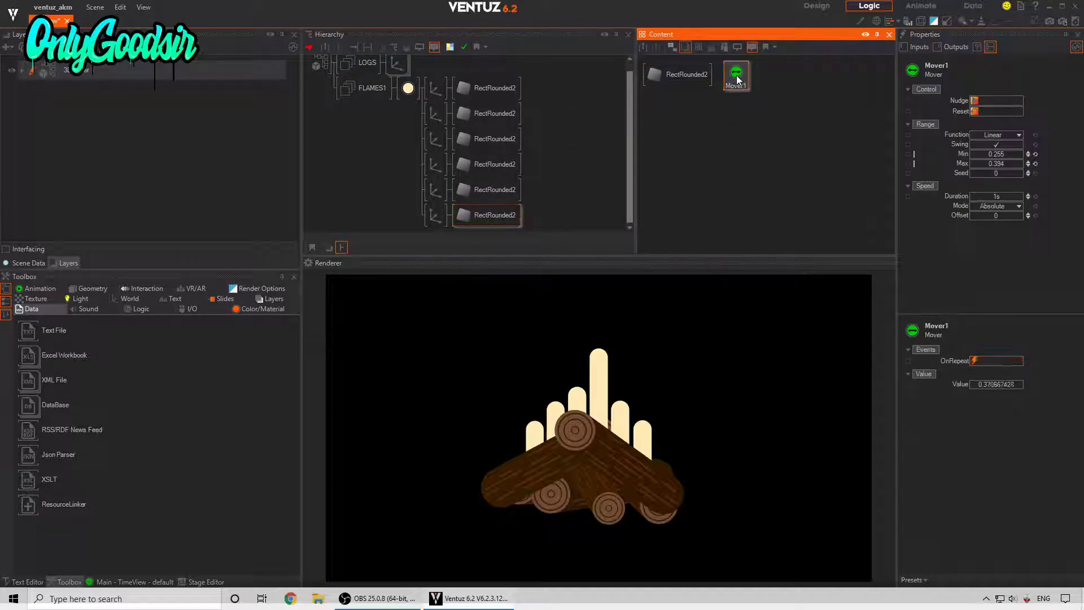
key("ctrl+v")
key("ctrl+v")
key("ctrl+v")
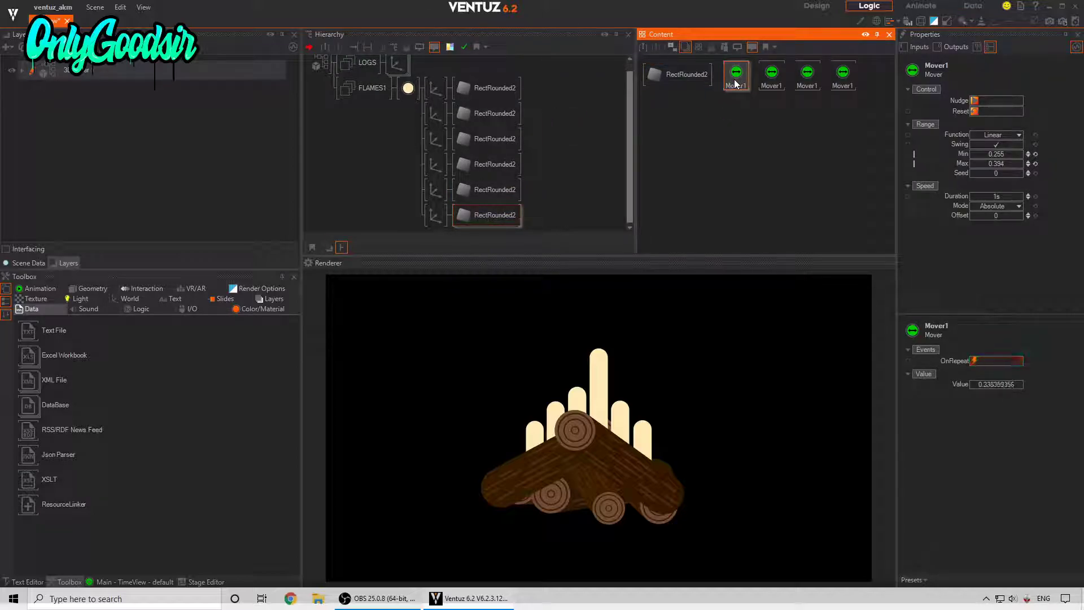
Select all six flame rectangles together and line up one Mover beside each rectangle in the content
left_click(499, 93)
left_click(493, 113, "ctrl")
left_click(492, 138, "ctrl")
left_click(490, 164, "ctrl")
left_click(491, 189, "ctrl")
left_click(500, 214, "ctrl")
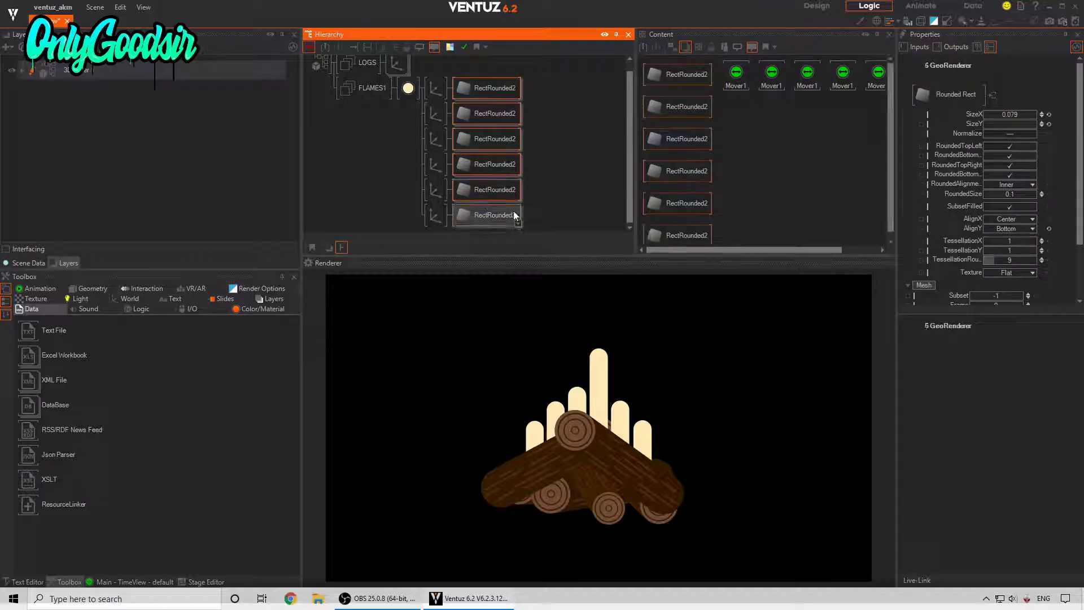
left_click(784, 148)
scroll(781, 135, "down", 2)
left_click_drag(758, 81, 735, 110)
left_click_drag(786, 82, 730, 163)
left_click_drag(839, 81, 734, 180)
left_click_drag(868, 84, 734, 205)
left_click(756, 96)
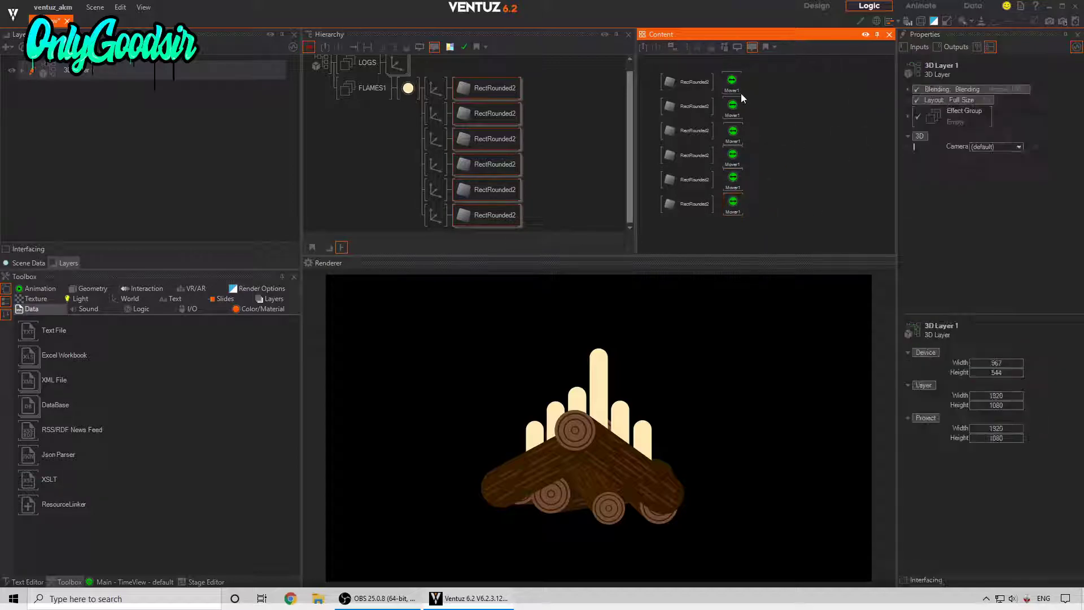
Bind SizeY of the first three flame rectangles to the Movers beside them
left_click(692, 83)
left_click_drag(956, 124, 732, 81)
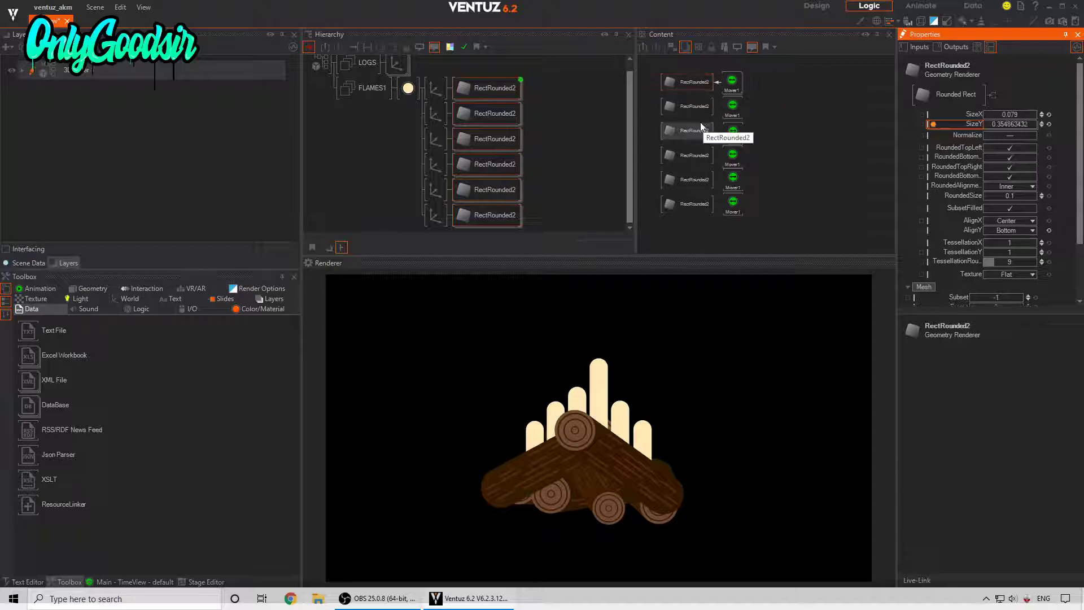
left_click(695, 106)
left_click_drag(974, 123, 736, 114)
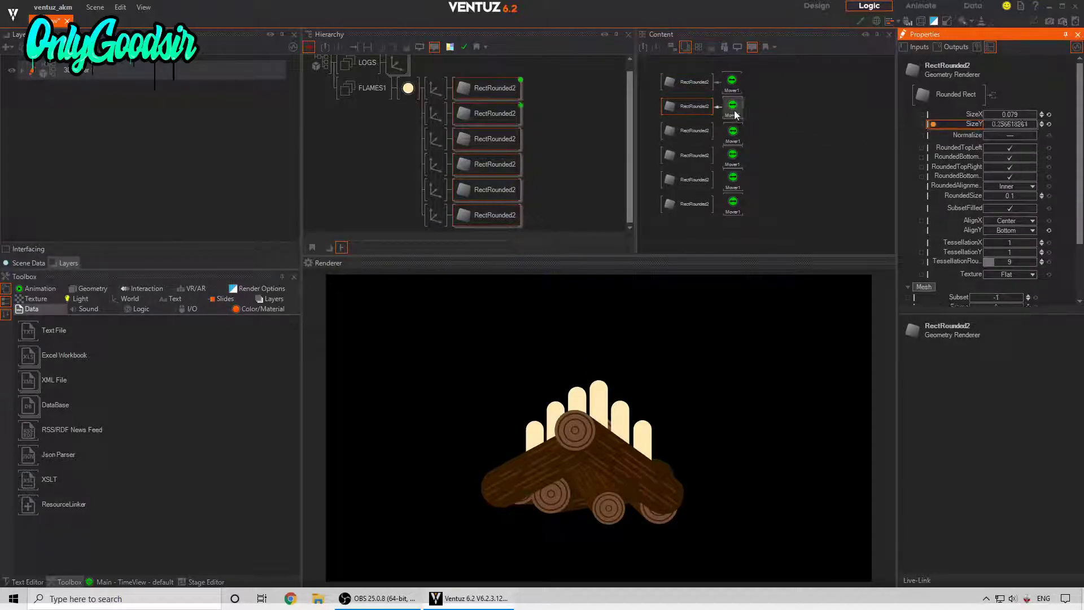
left_click(695, 131)
left_click_drag(970, 124, 733, 139)
Bind SizeY of the fourth, fifth and sixth flame rectangles to their own Movers
left_click(696, 156)
left_click_drag(961, 124, 733, 156)
left_click(732, 155)
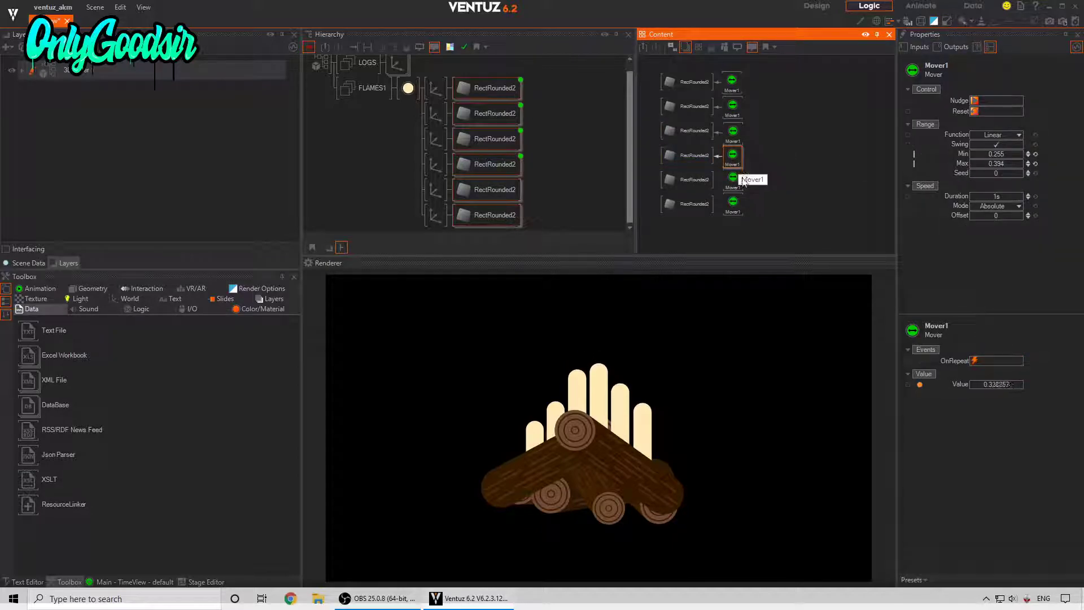
left_click(695, 180)
left_click_drag(970, 124, 732, 180)
left_click(694, 204)
left_click_drag(967, 124, 734, 204)
Select all six Movers and set their duration to 1.18 s
left_click(784, 204)
left_click_drag(776, 77, 740, 224)
left_click_drag(998, 199, 1002, 197)
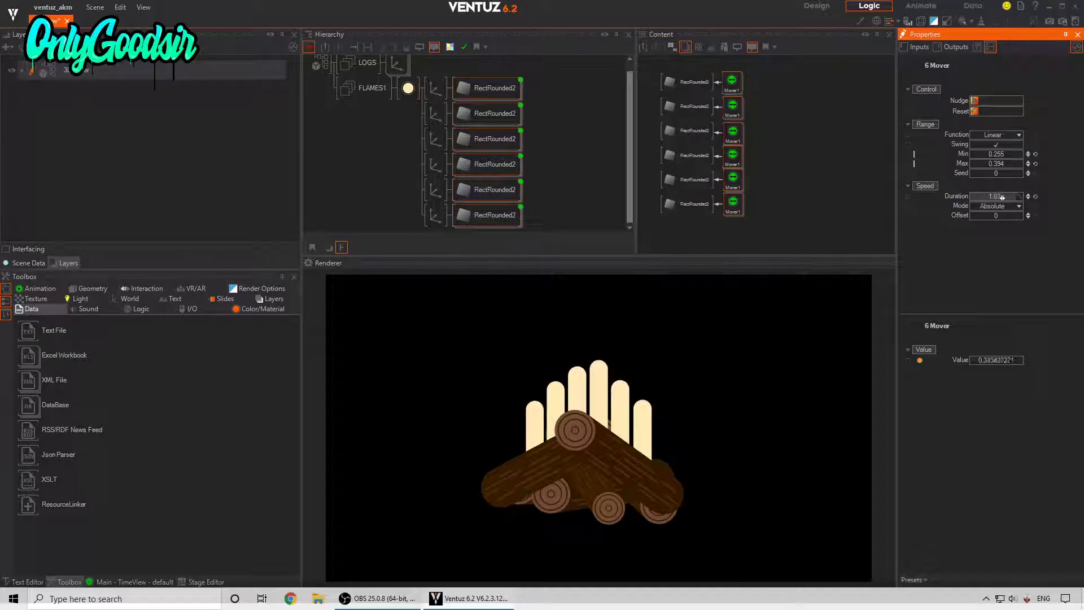
left_click(763, 184)
Offset the second, third and fourth Movers in time, using 0.5 for the second and fourth
left_click(733, 107)
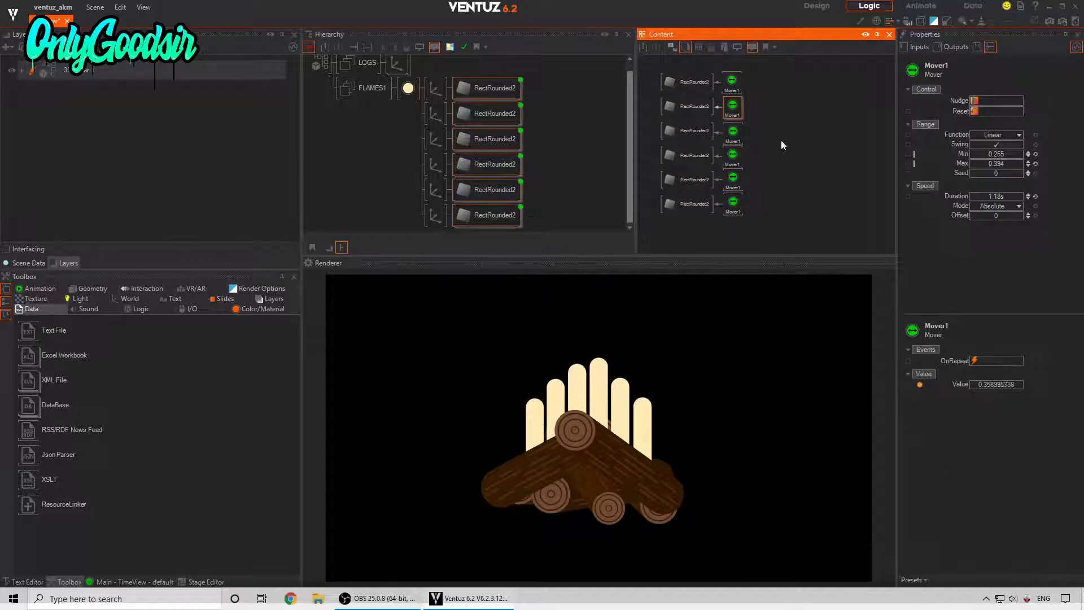
left_click(994, 215)
type("0.5")
key("Return")
left_click(733, 138)
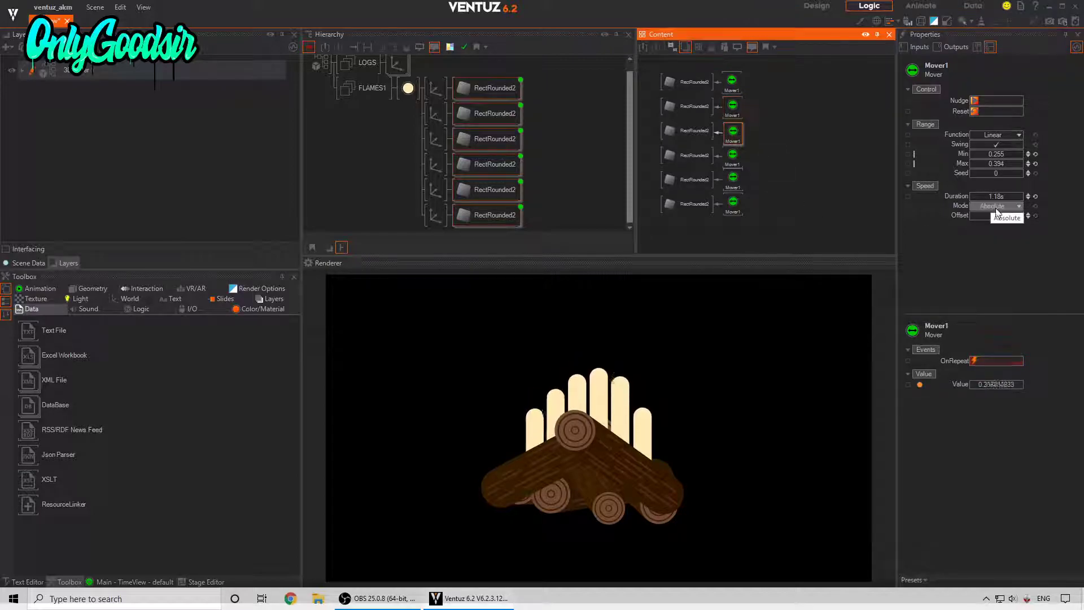
left_click(732, 154)
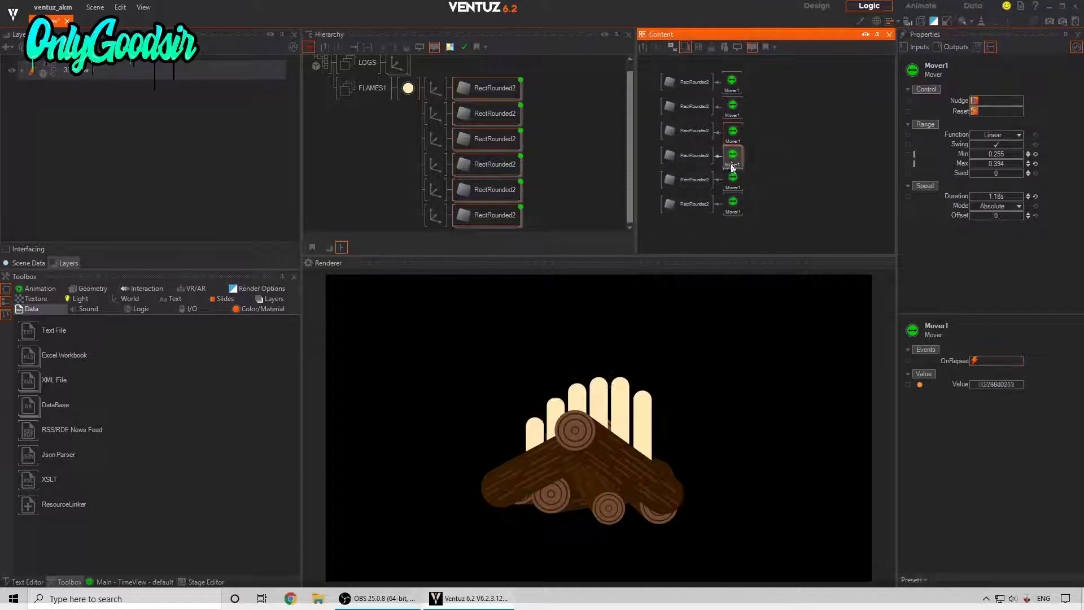
left_click(996, 216)
type("0.8")
key("Return")
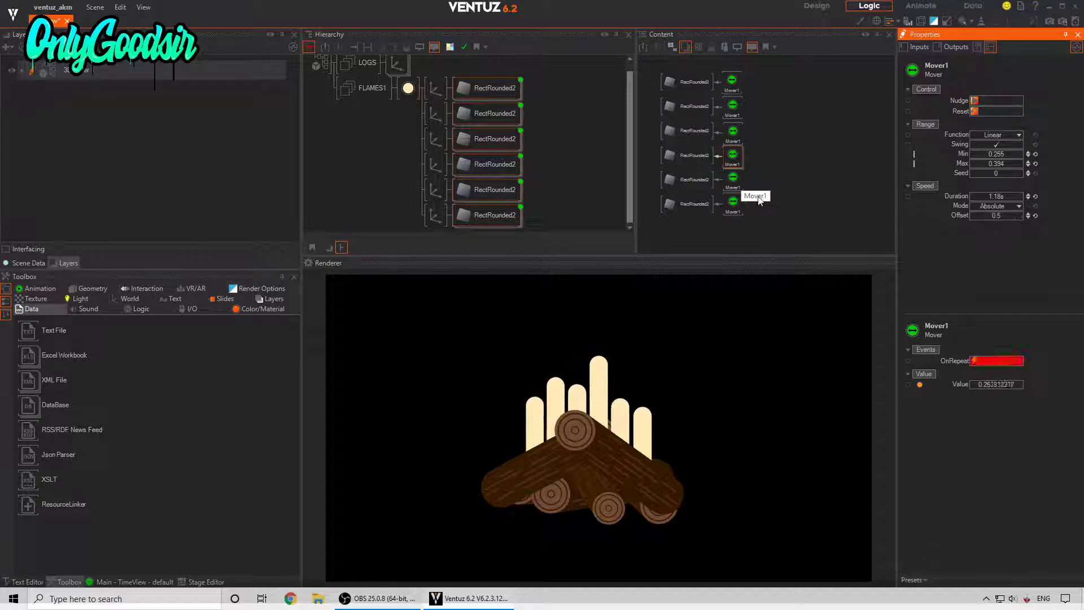
Set time offsets for the fifth and sixth Movers so their flame bars move out of sync
left_click(735, 183)
left_click(998, 217)
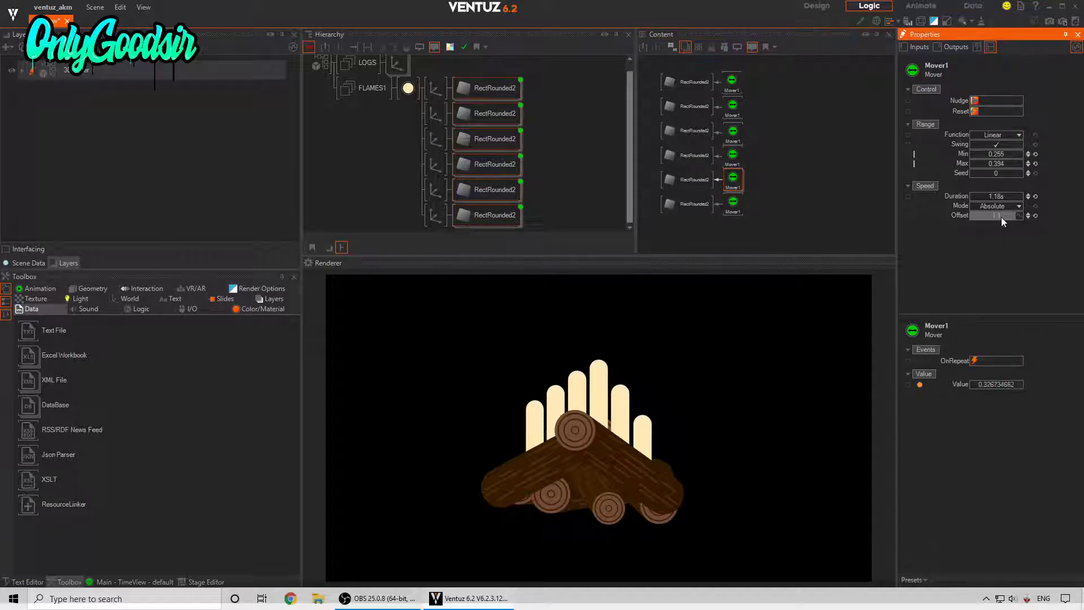
left_click(734, 204)
left_click(997, 217)
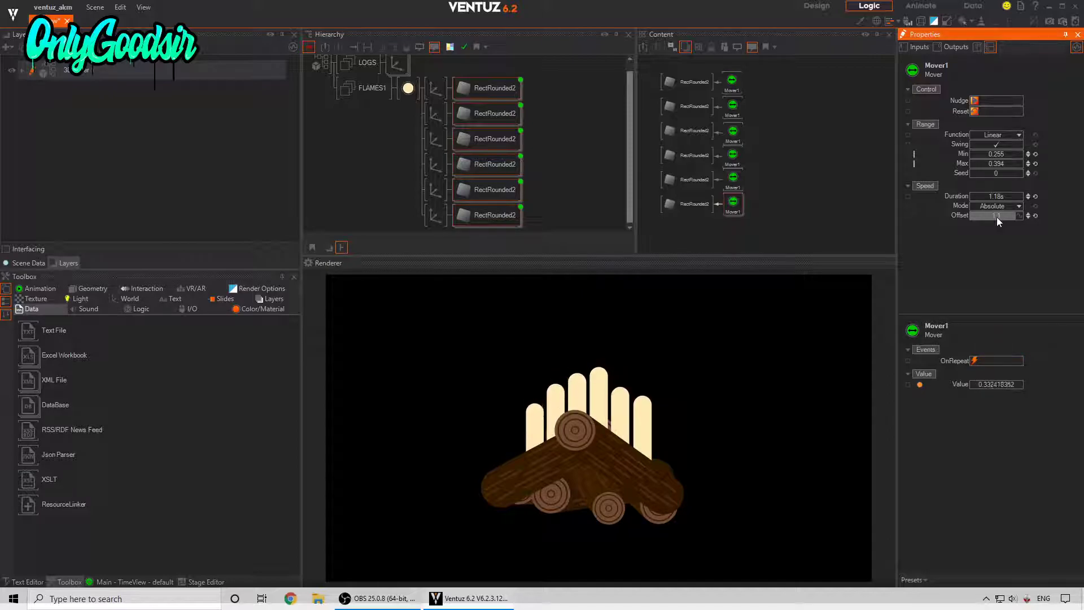
Duplicate the FLAMES1 group with its contents and name the copy FLAMES2
left_click(408, 88)
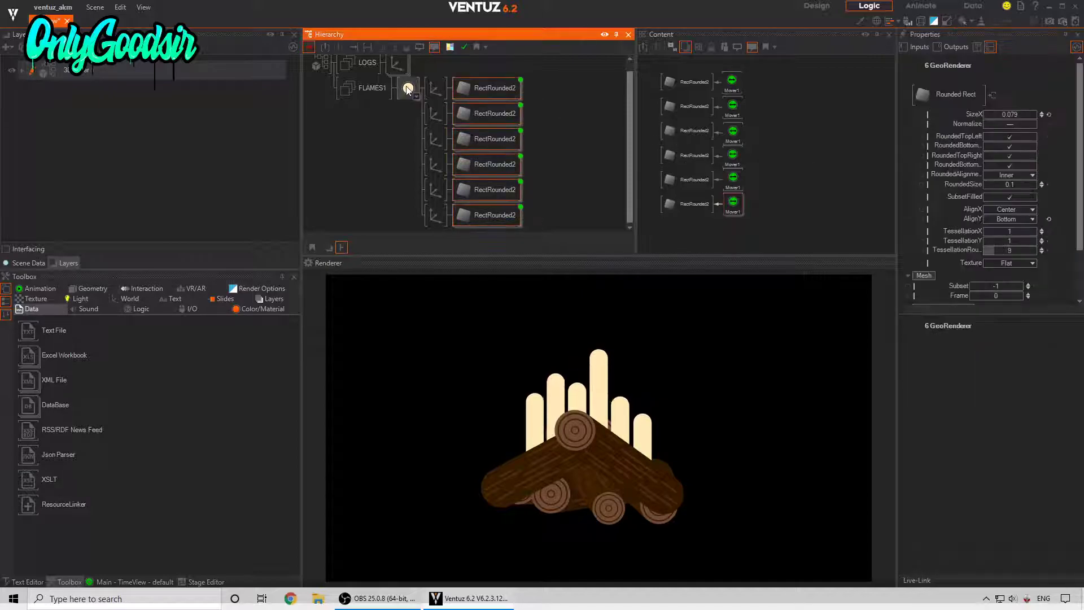
left_click(367, 102)
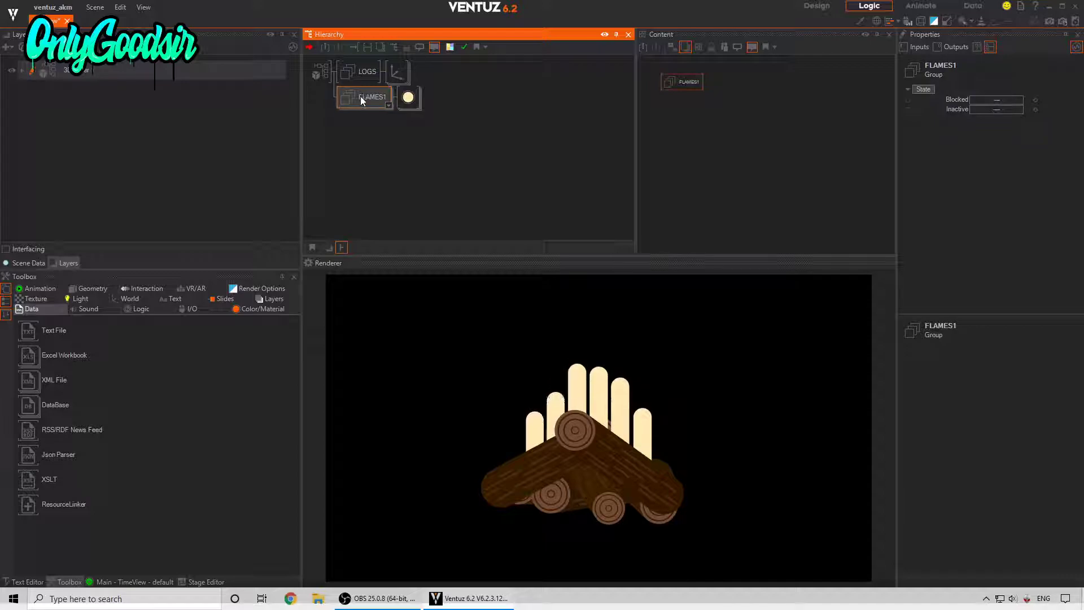
left_click_drag(360, 97, 361, 104, "ctrl")
left_click(360, 128)
Add an axis ahead of the material in the FLAMES2 group and place that group before FLAMES1
key("Tab")
type("ax")
mouse_move(402, 176)
left_mouse_down()
mouse_move(392, 136)
mouse_move(401, 126)
mouse_move(360, 124)
mouse_move(358, 93)
left_mouse_up()
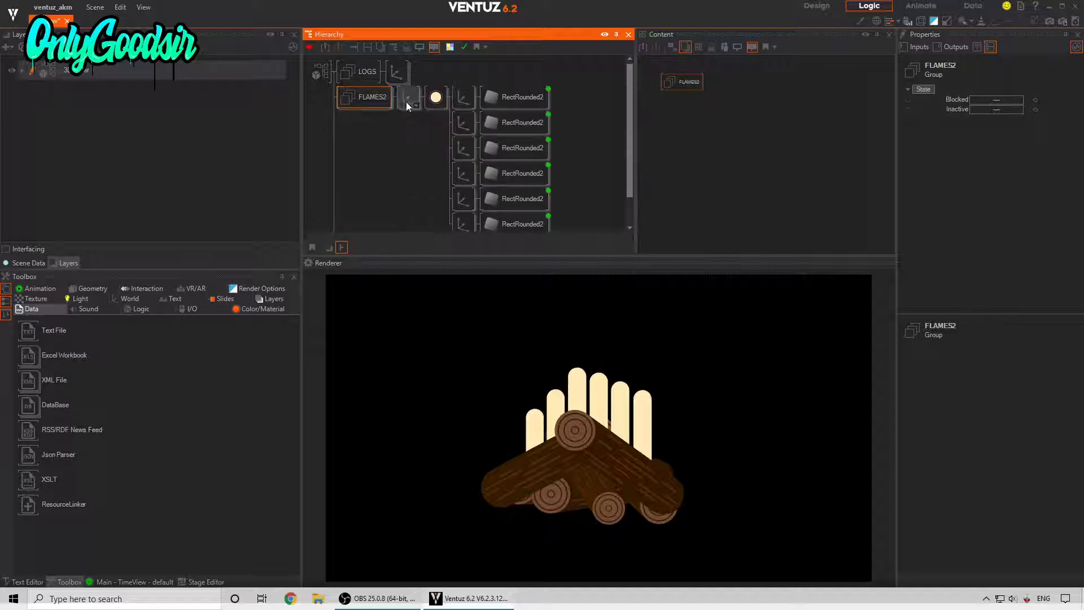
Change the FLAMES2 material's base color to orange, with red 255 and green 151
left_click(436, 100)
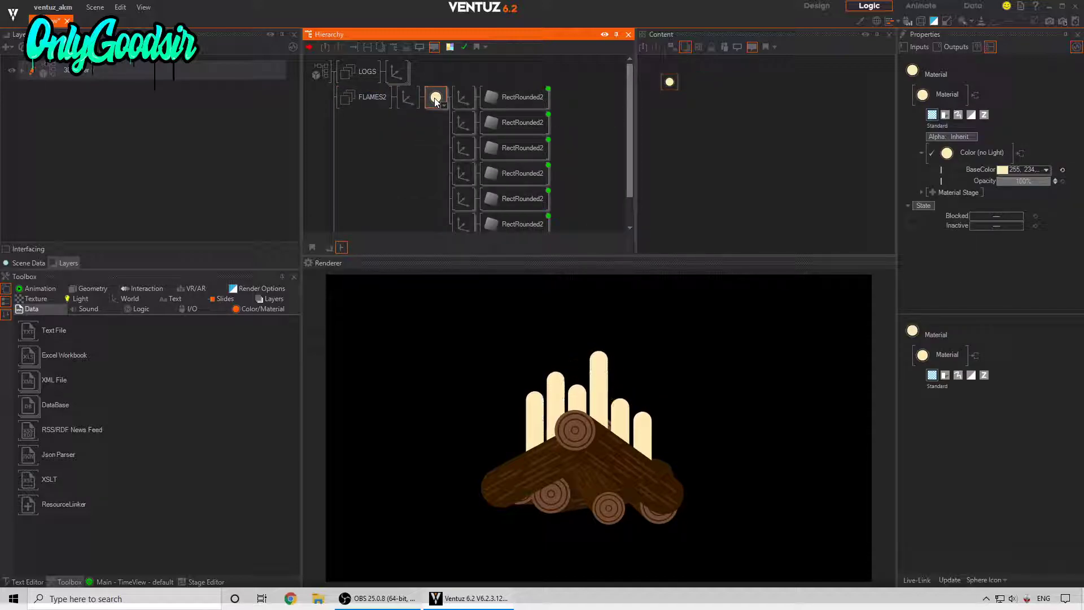
left_click(1045, 170)
left_click_drag(954, 196, 949, 198)
left_click_drag(1040, 204, 1047, 206)
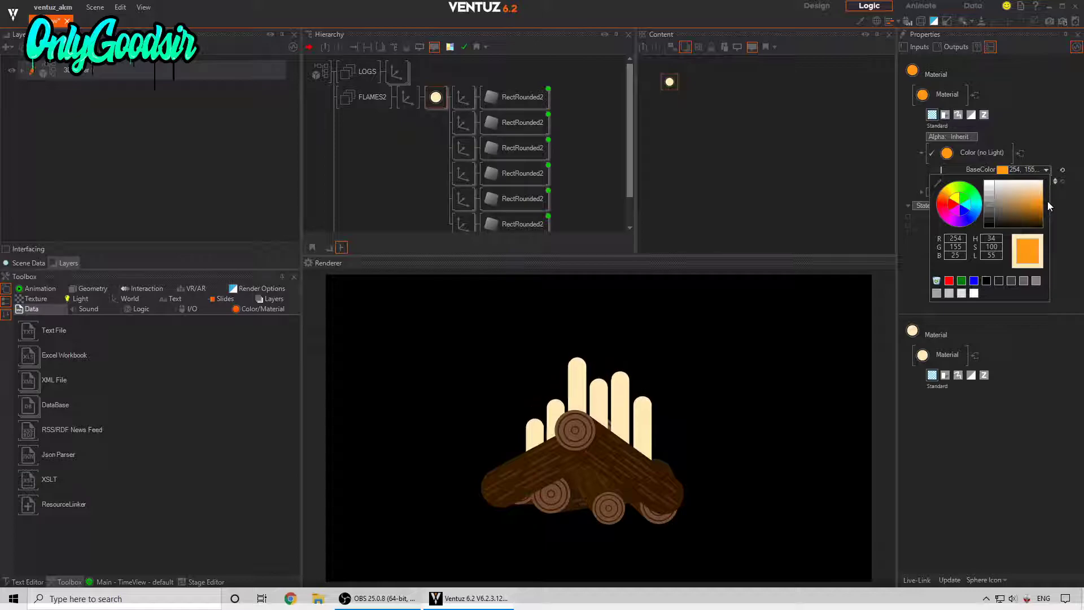
left_click(422, 106)
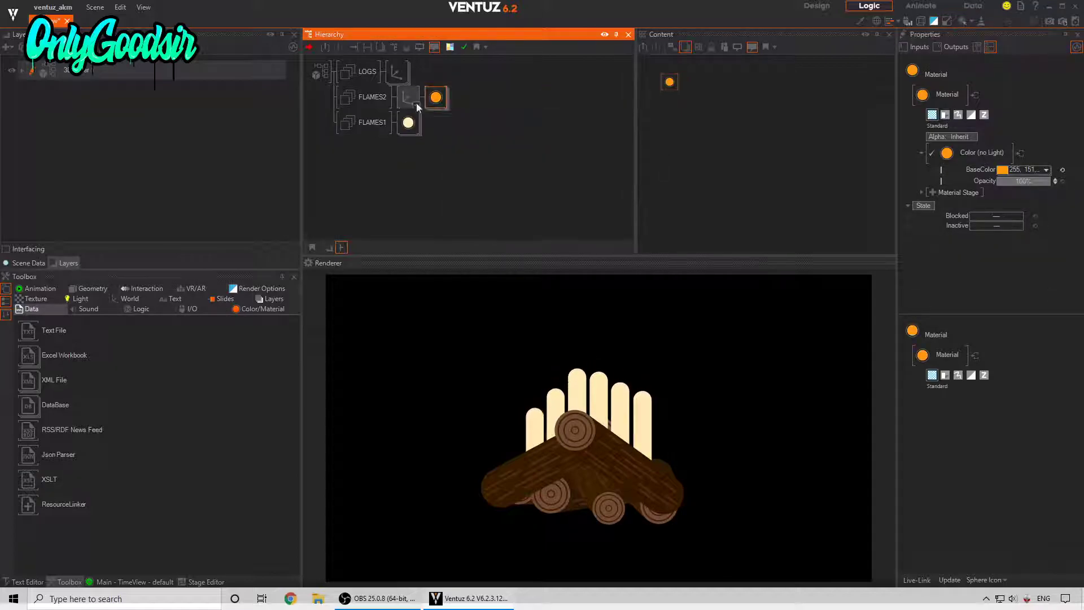
Move the FLAMES2 group's axis slightly up along Y so the orange bars sit higher than the cream ones
left_click(417, 101)
left_click_drag(999, 110, 997, 110)
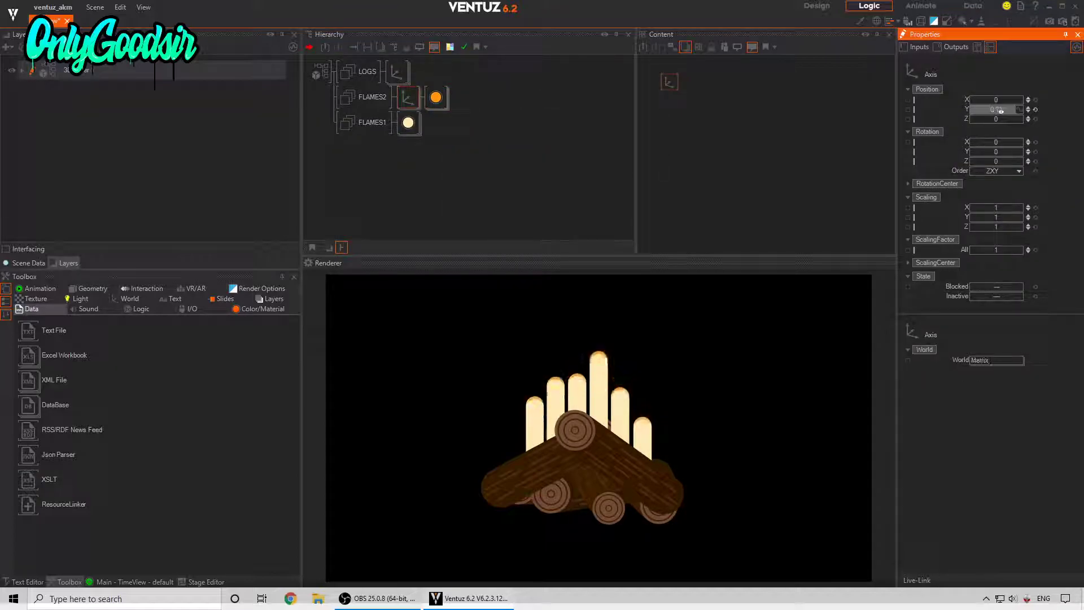
Set the range maximum of the Movers on all six FLAMES2 bars to 0.574
left_click(445, 105)
left_click(516, 97)
left_click(520, 122, "ctrl")
left_click(521, 147, "ctrl")
scroll(517, 170, "down", 1)
left_click(512, 134, "ctrl")
left_click(513, 165, "ctrl")
left_click(511, 190, "ctrl")
left_click(827, 193)
left_click_drag(736, 230, 736, 231)
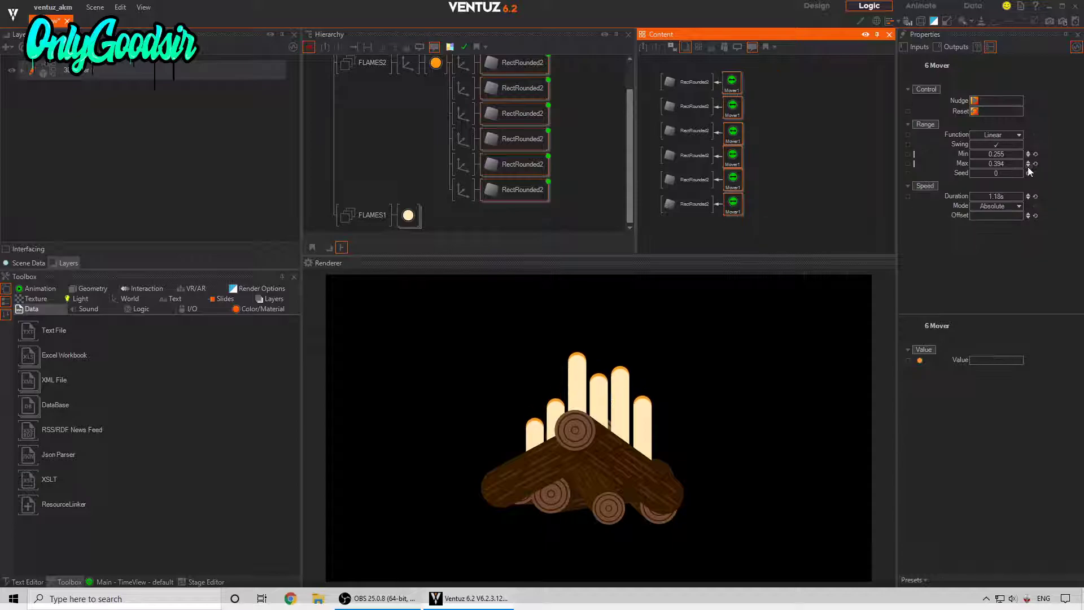
left_click_drag(998, 164, 1008, 164)
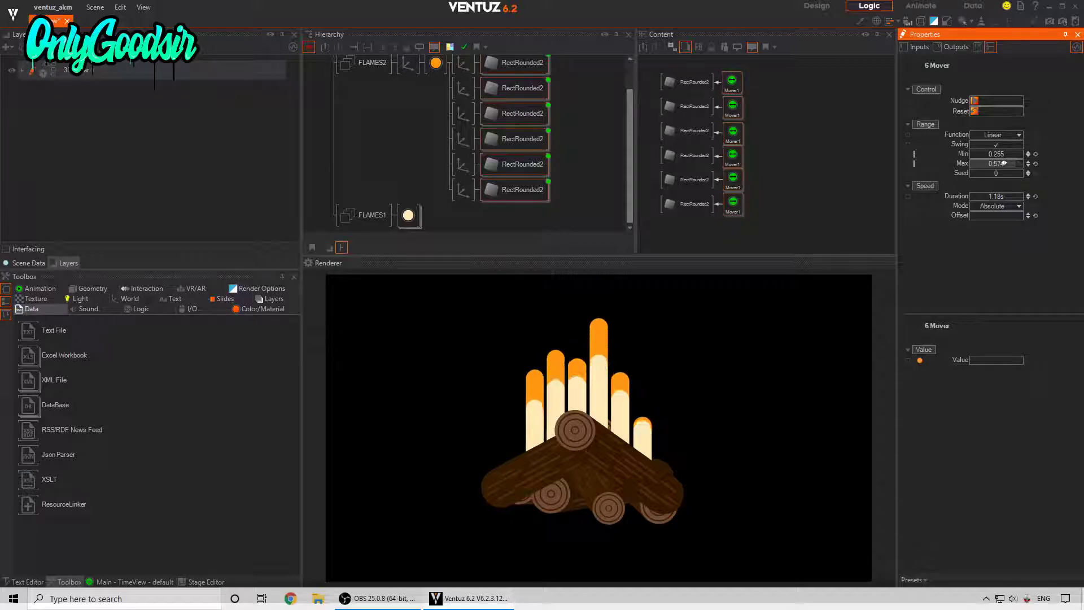
Shift the time offset of all six FLAMES2 Movers together so the orange bars move out of sync with FLAMES1
left_click(804, 163)
left_click_drag(765, 79, 757, 220)
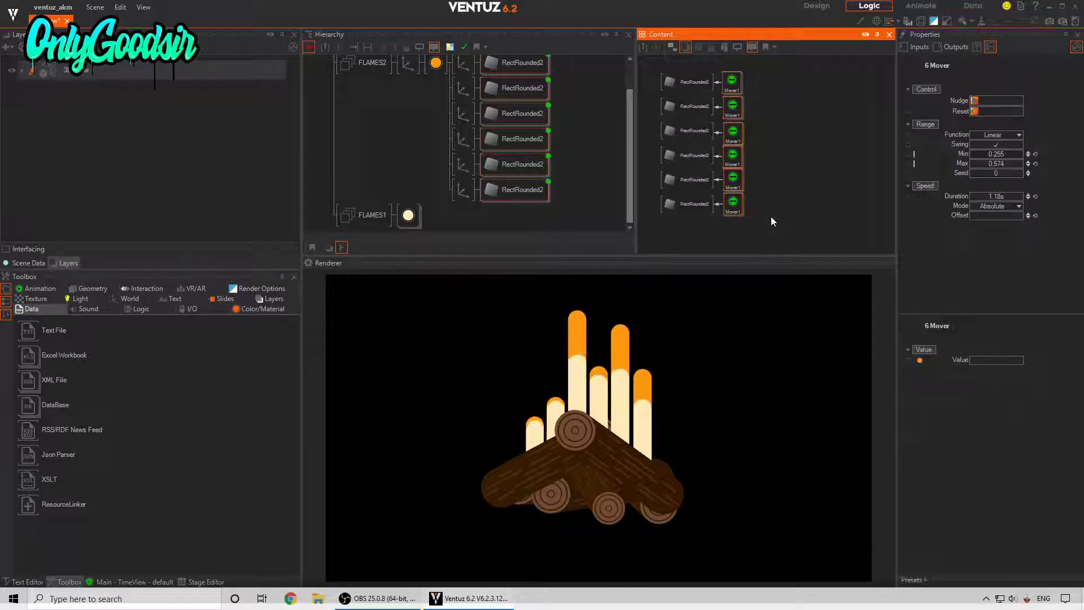
left_click_drag(998, 217, 1001, 216)
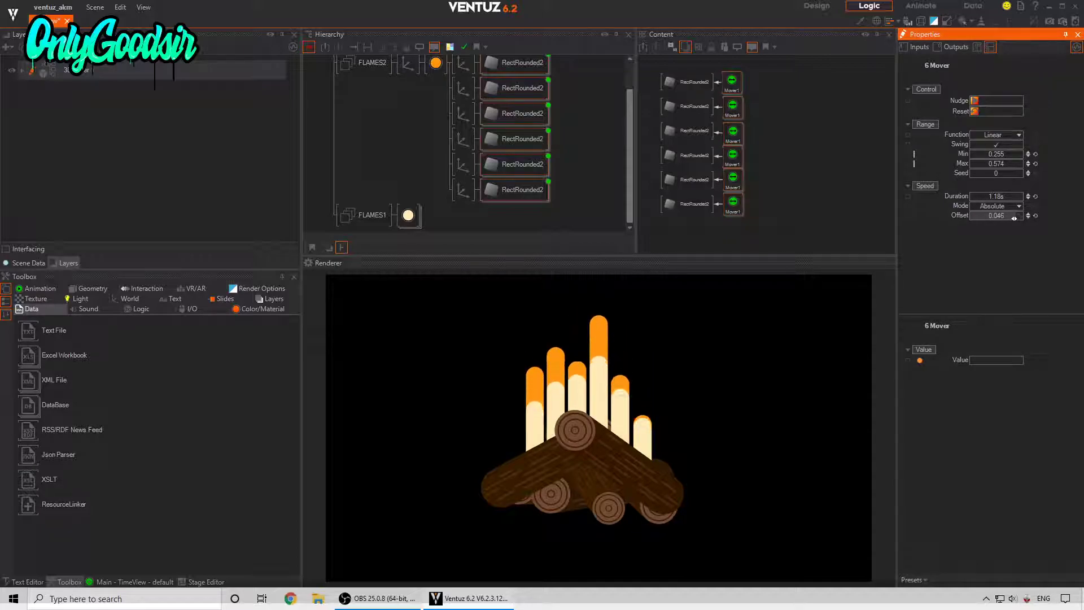
left_click_drag(1022, 215, 1007, 217)
left_click(419, 137)
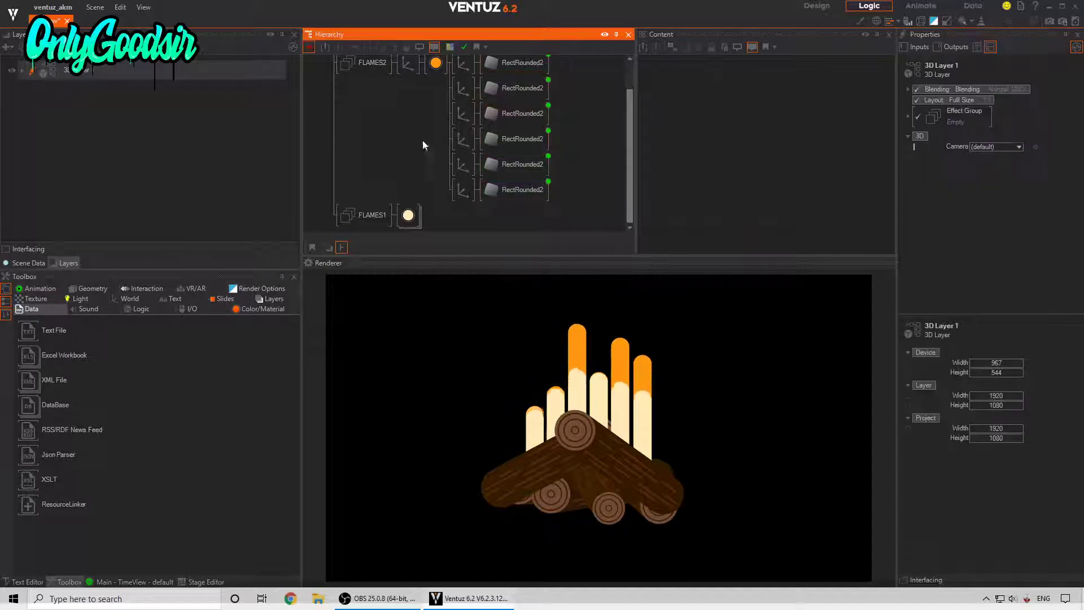
Duplicate the FLAMES2 group with its contents as FLAMES3, placed ahead of FLAMES2
scroll(411, 143, "up", 1)
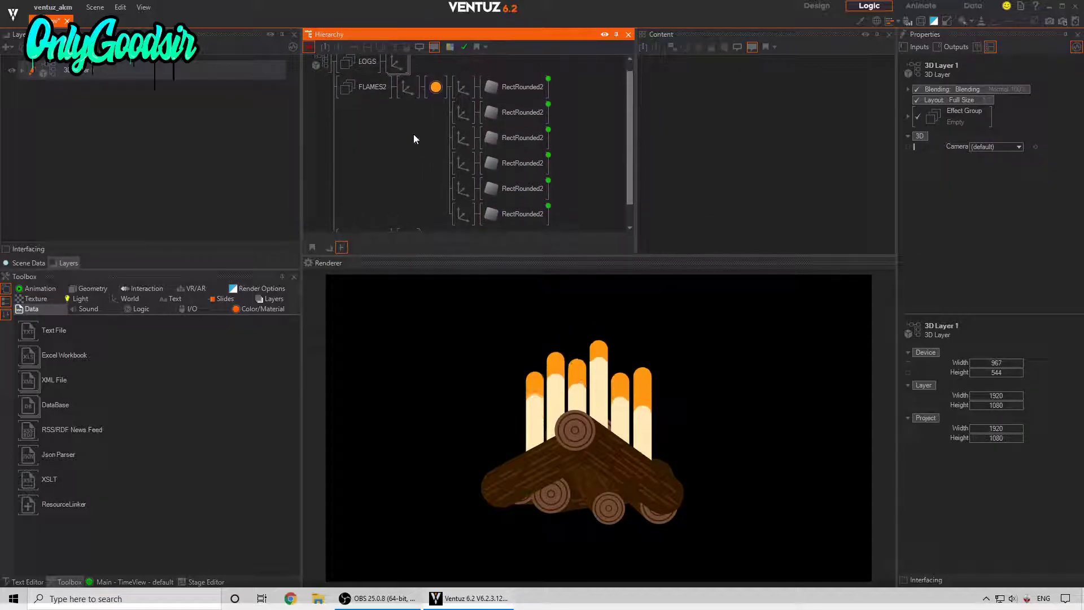
left_click(409, 88)
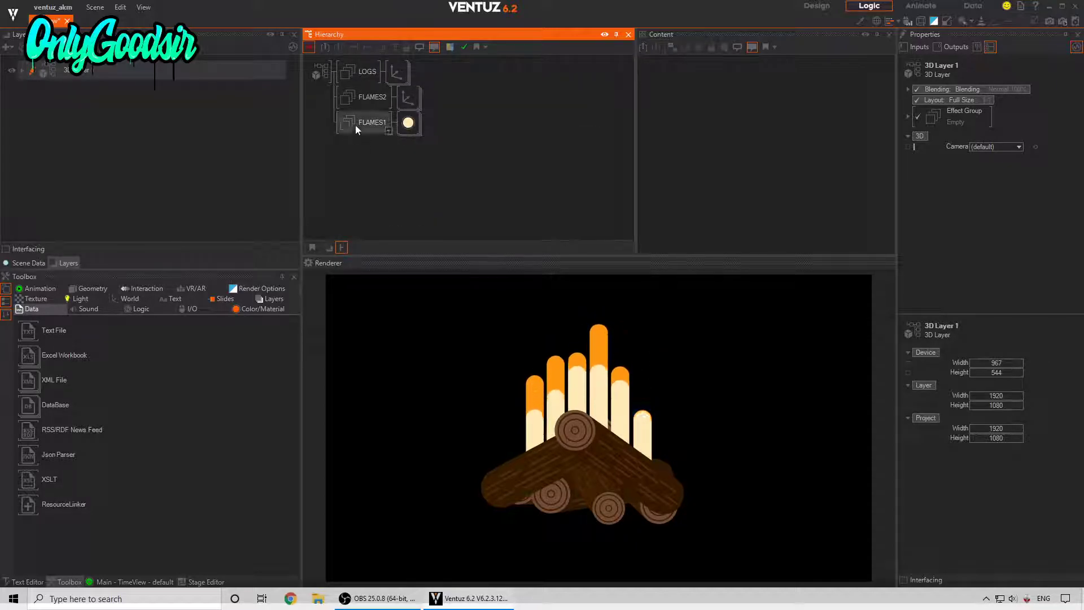
left_click(374, 102)
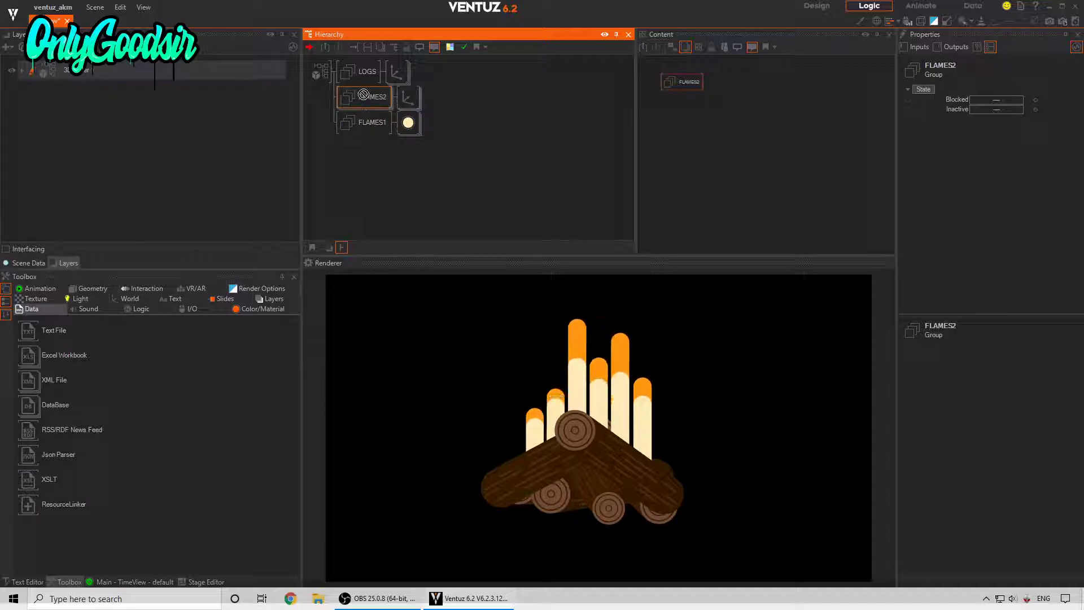
key("ctrl+d")
left_click(407, 97)
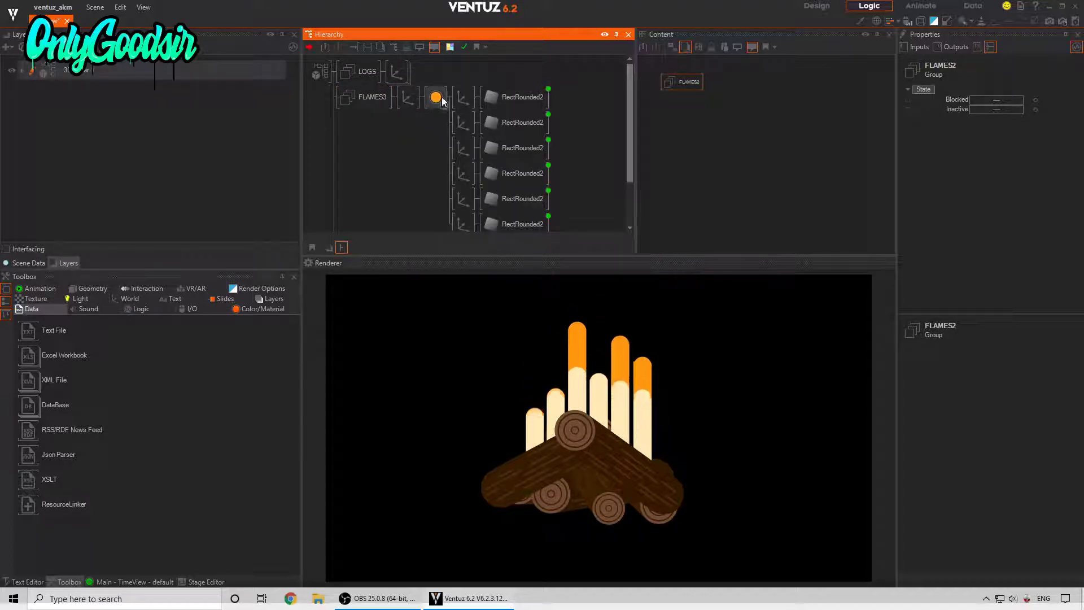
Change the FLAMES3 material's base color to red-orange, with red 255, green 95 and blue 10
left_click(436, 97)
left_click(1036, 171)
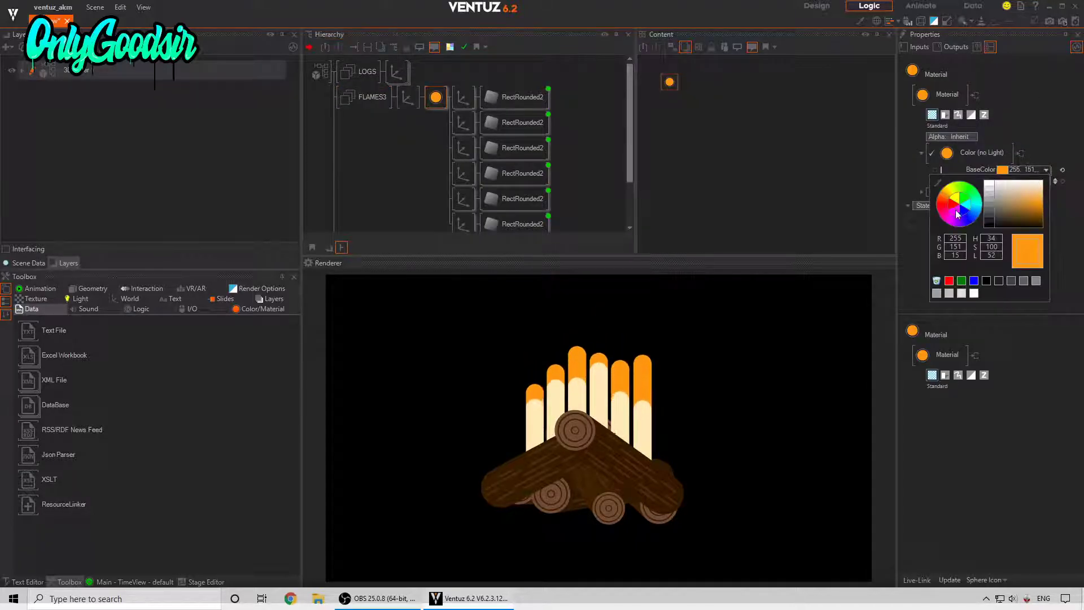
left_click_drag(947, 195, 944, 202)
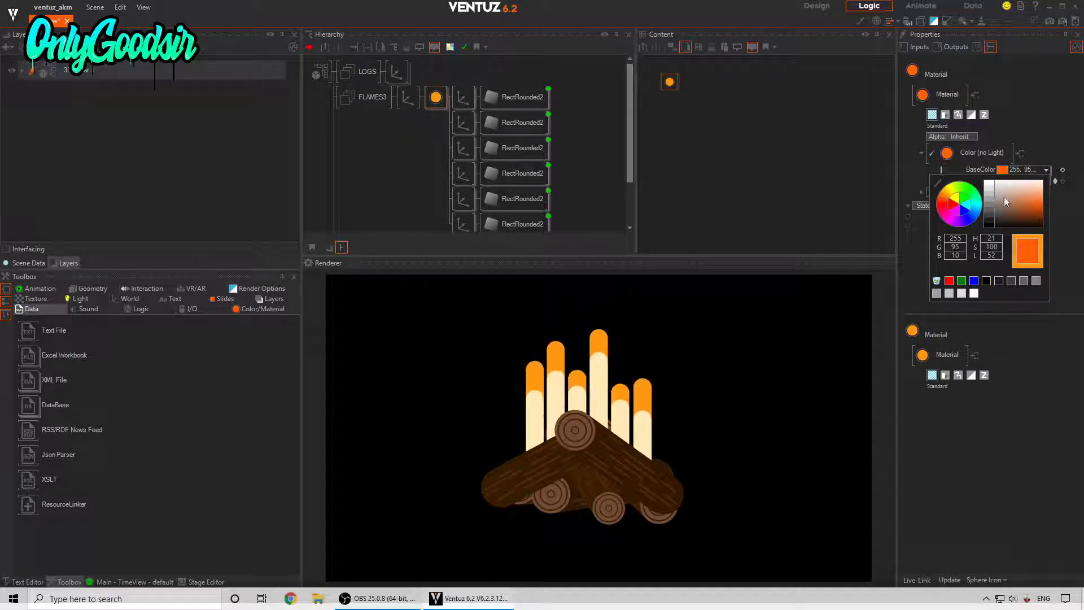
left_click(1049, 136)
left_click(437, 102)
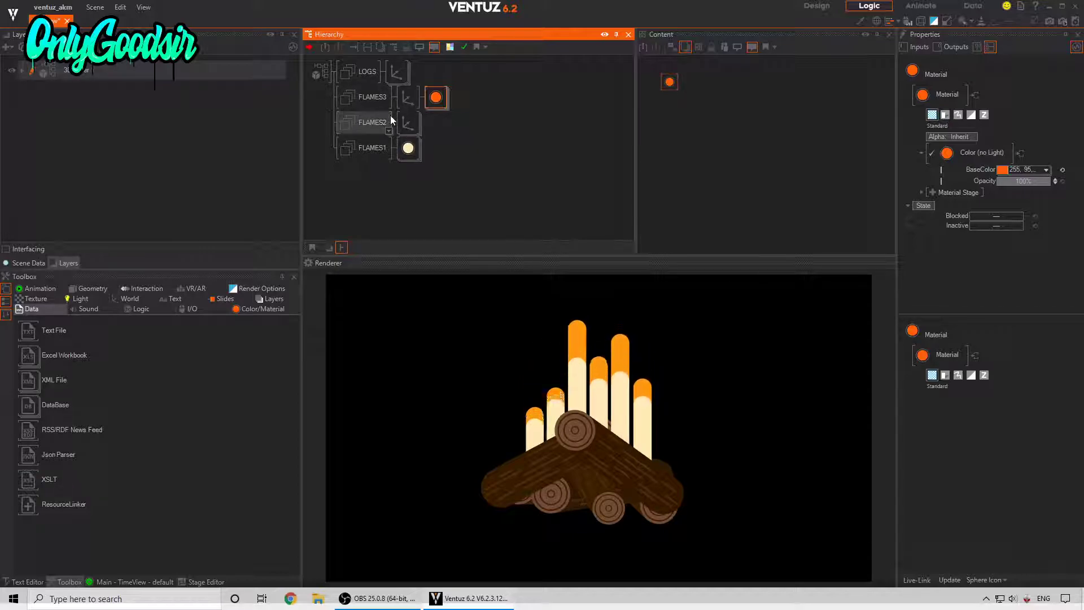
Set the range maximum of the Movers on all six FLAMES3 bars to 0.777
double_click(439, 100)
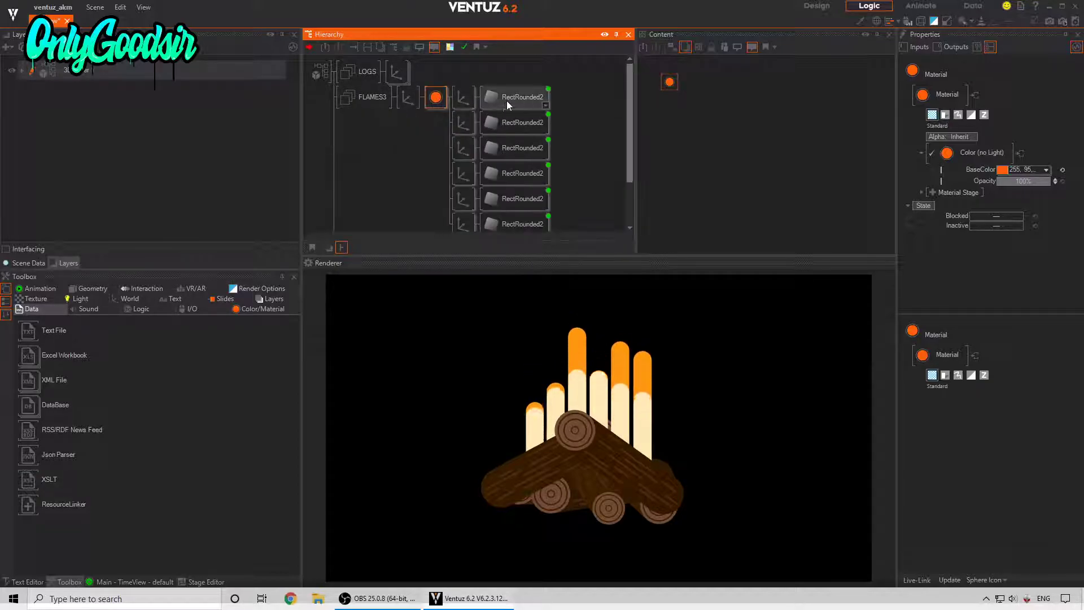
left_click(523, 116)
left_click(521, 153, "ctrl")
left_click(534, 127, "ctrl")
left_click(535, 127, "ctrl")
left_click(525, 146, "ctrl")
left_click(524, 169, "ctrl")
left_click_drag(769, 71, 760, 99)
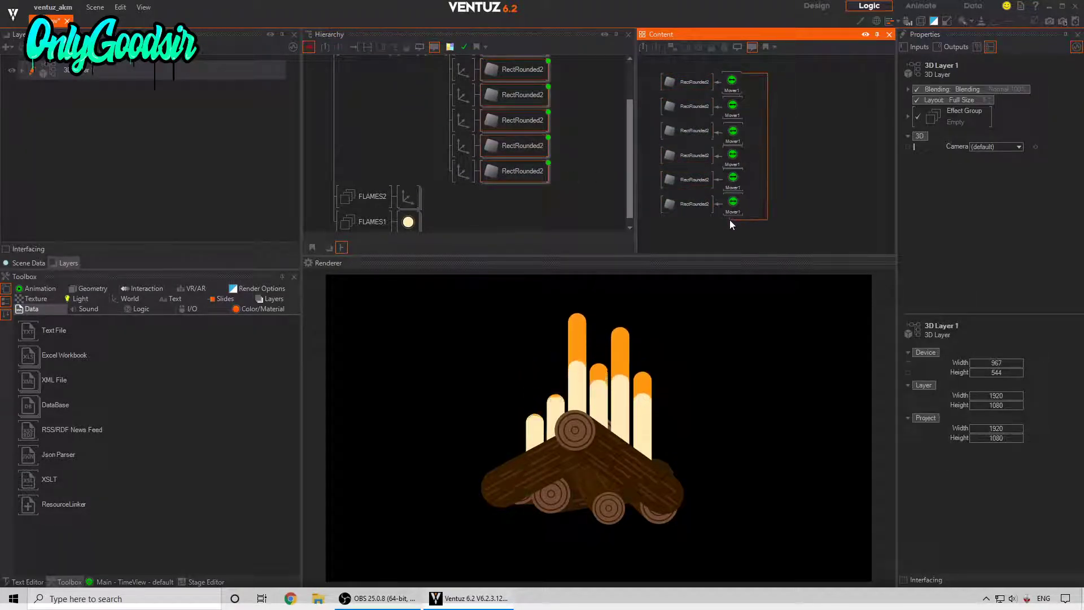
left_click_drag(730, 221, 731, 222)
left_click(996, 164)
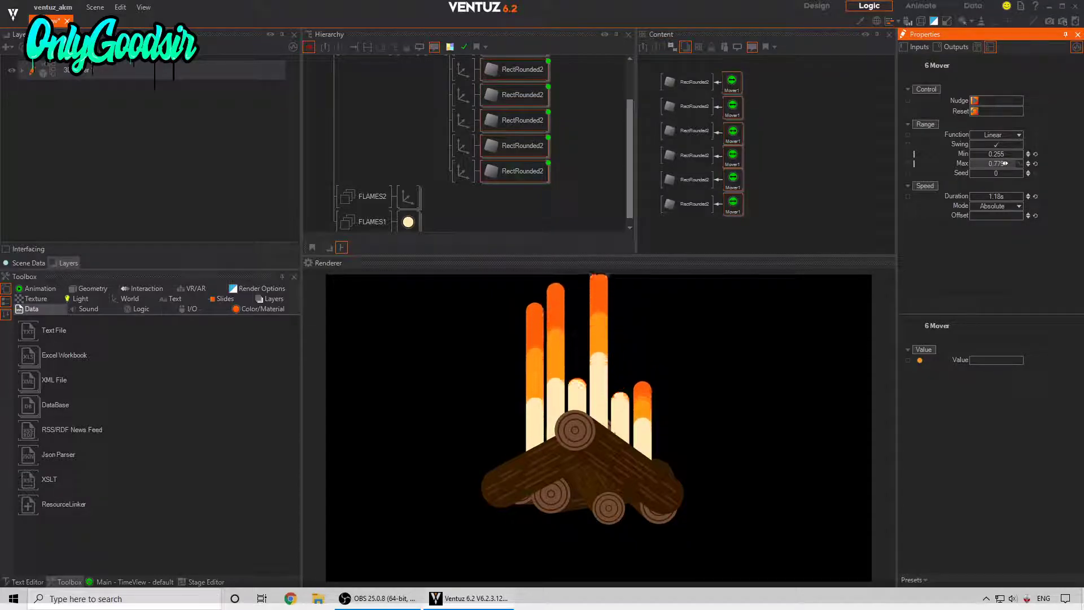
type("0.777")
key("Return")
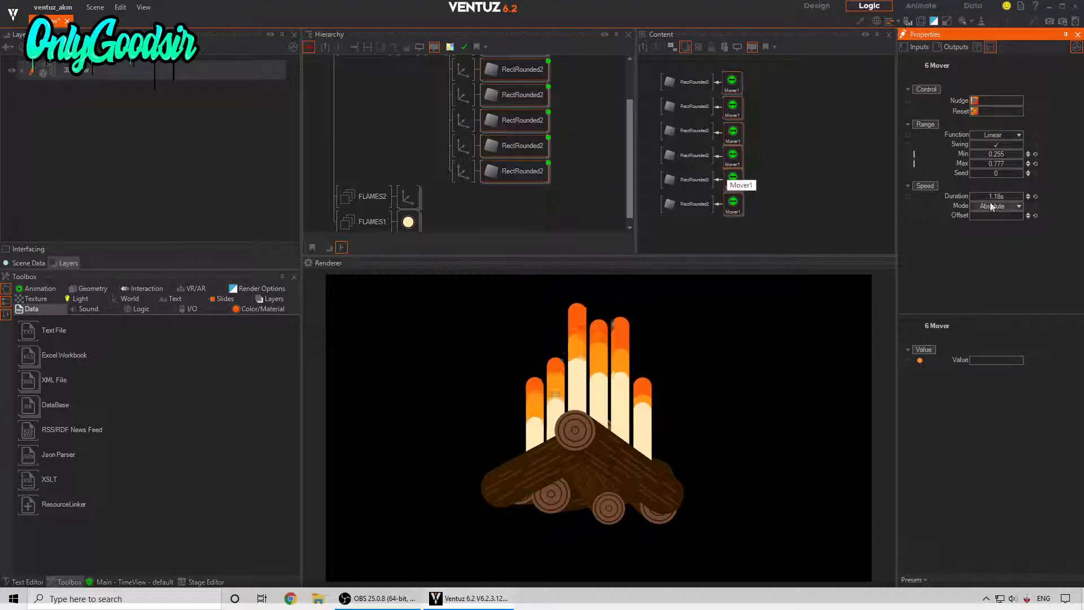
Shift the time offset of the six FLAMES3 Movers together and slightly adjust their duration
left_click_drag(992, 215, 1006, 212)
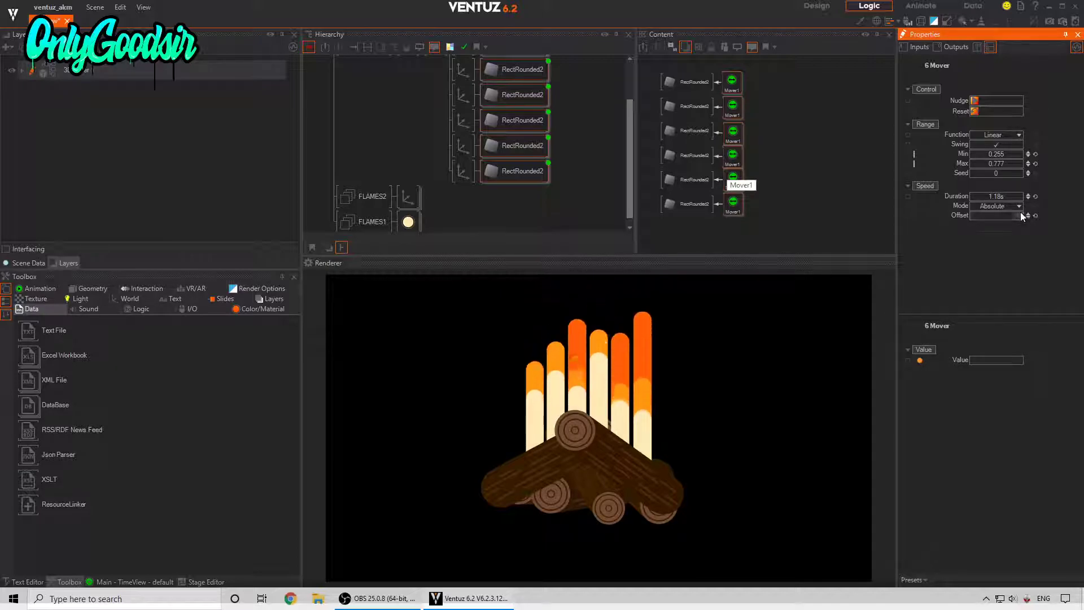
left_click(488, 163)
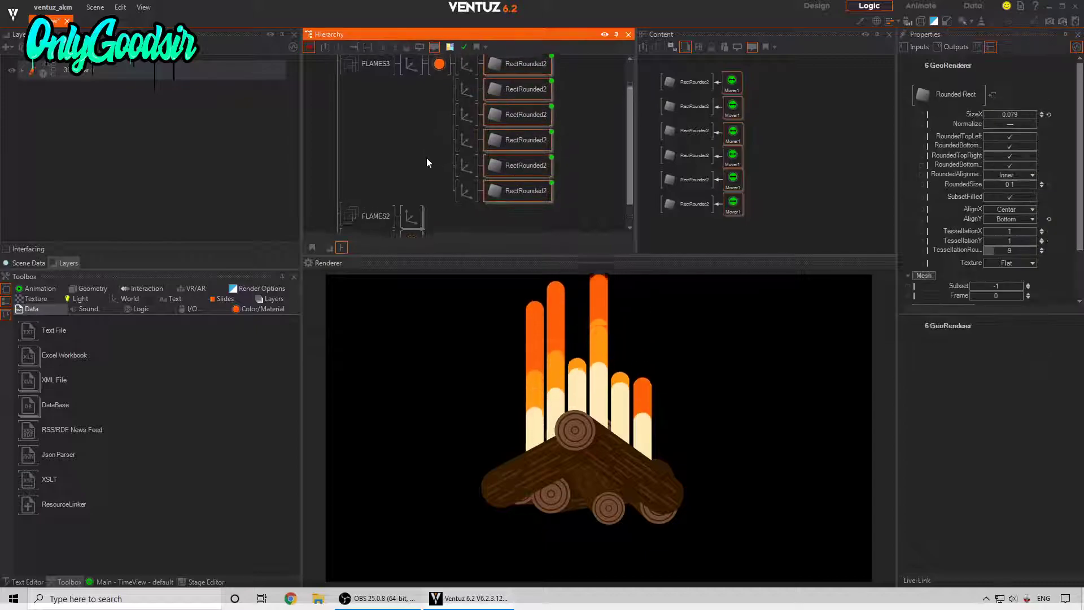
left_click_drag(770, 79, 741, 226)
left_click_drag(1000, 197, 1005, 199)
Set the duration of all six FLAMES2 Movers to 1.194 s and shift their time offset together
middle_click_drag(417, 110, 419, 120)
left_click(451, 90)
left_click(450, 131)
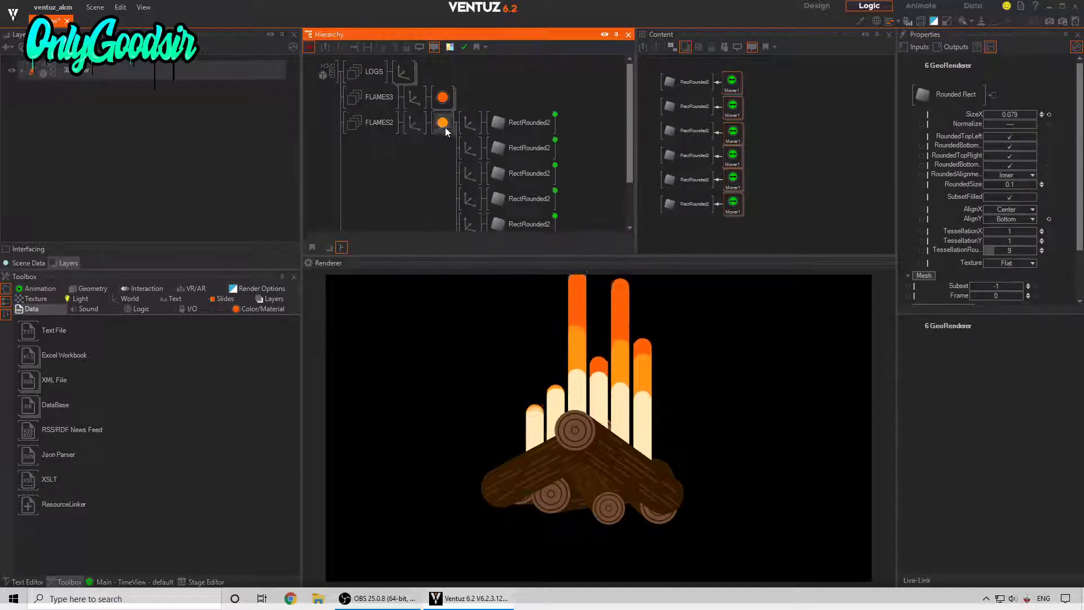
left_click(528, 122)
left_click(528, 148, "ctrl")
left_click(528, 173, "ctrl")
middle_click_drag(535, 201, 516, 154)
left_click(516, 152, "ctrl")
left_click(516, 176, "ctrl")
left_click(516, 202, "ctrl")
left_click_drag(766, 78, 735, 219)
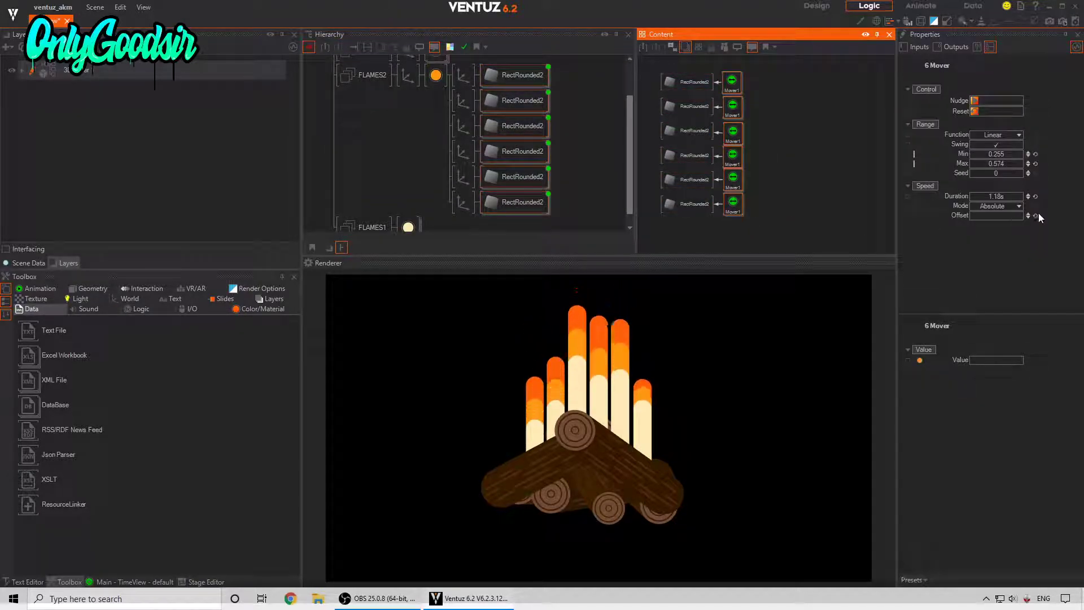
left_click(1001, 197)
left_click_drag(995, 217, 1006, 217)
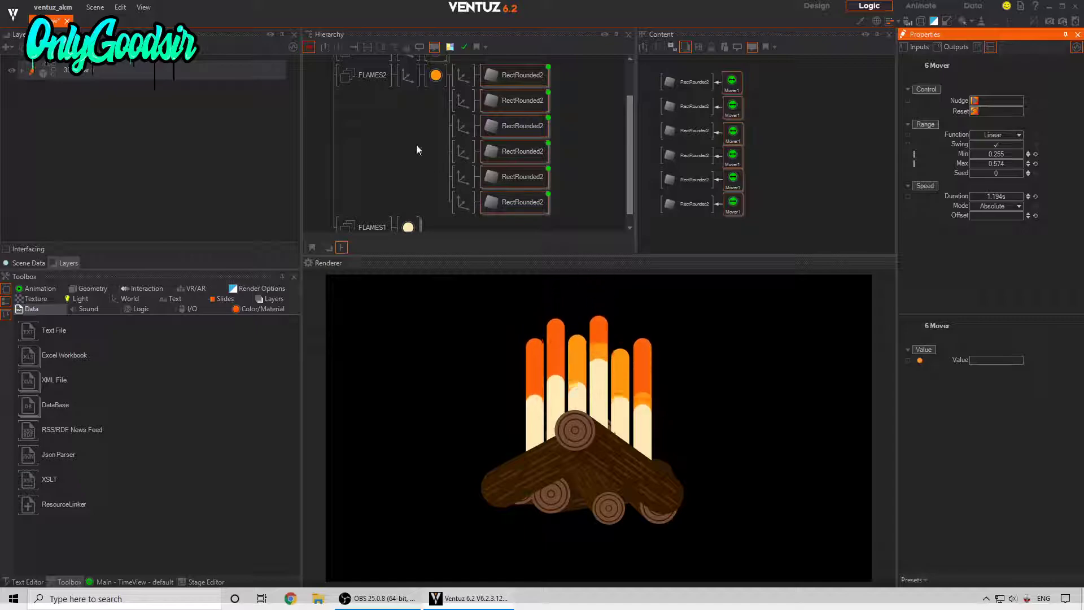
Lower the range maximum of the Movers on all six FLAMES1 bars to shorten the cream flames
left_click(431, 83)
middle_click(408, 149)
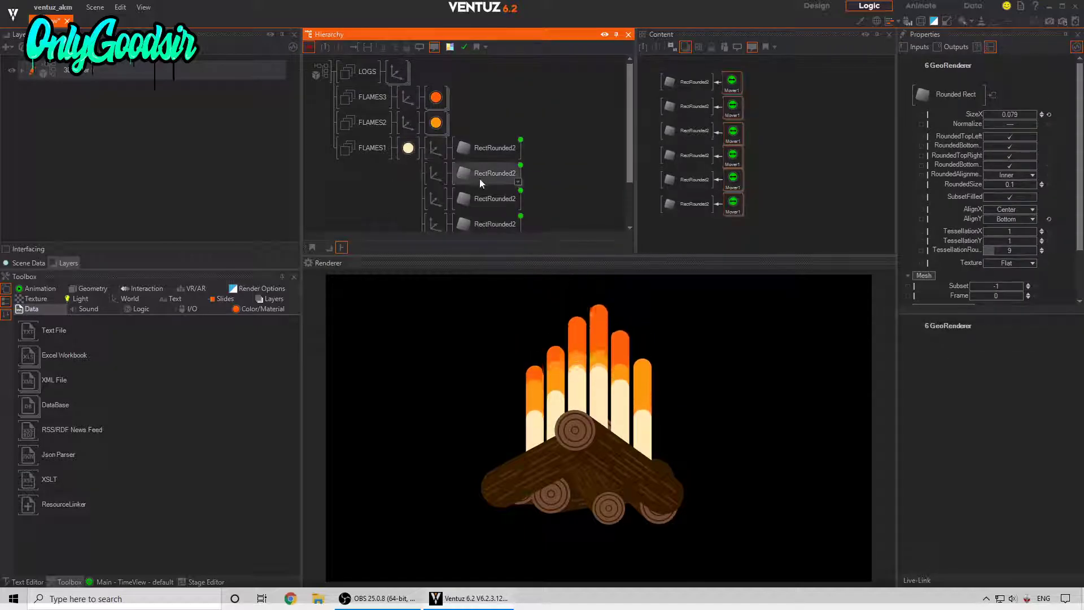
scroll(480, 179, "down", 2)
left_click(548, 108)
left_click(484, 115)
scroll(483, 114, "down", 1)
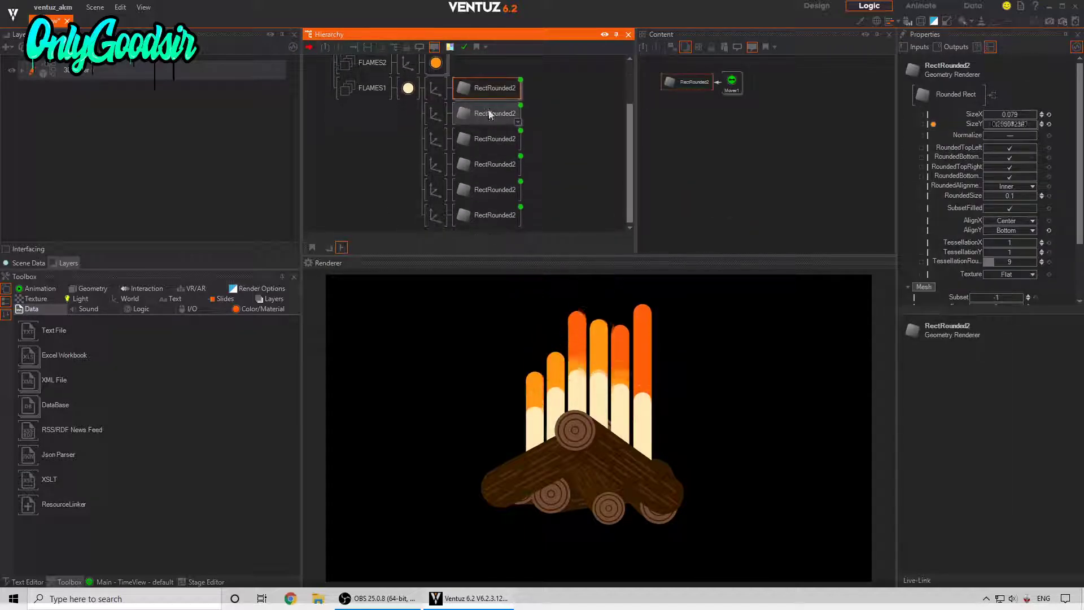
left_click(483, 114, "ctrl")
left_click(483, 141, "ctrl")
left_click(486, 163, "ctrl")
left_click(485, 192, "ctrl")
left_click(485, 207, "ctrl")
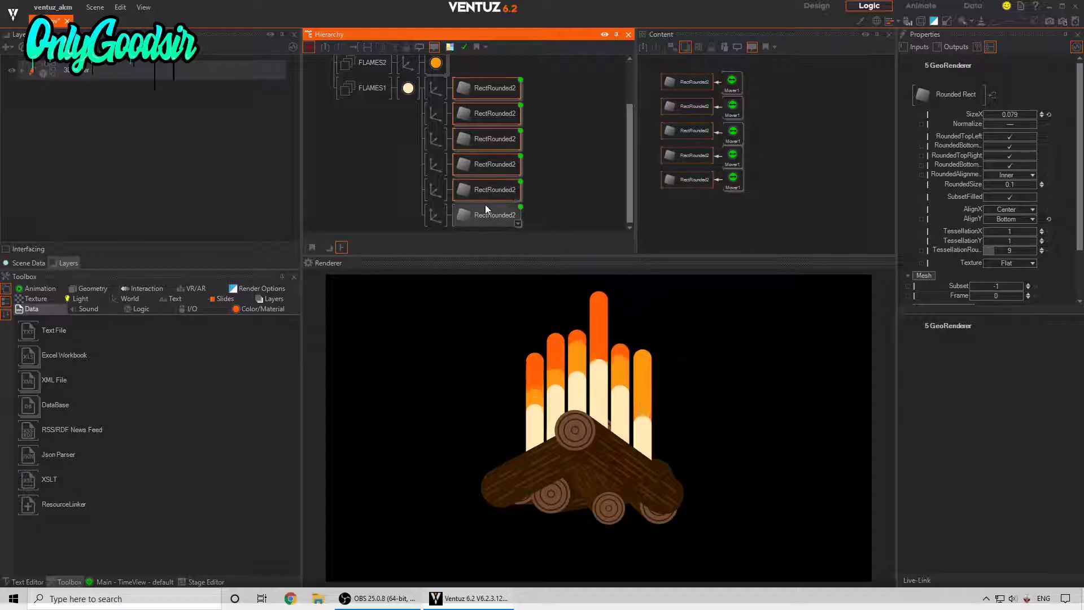
left_click(779, 72)
left_click_drag(778, 73, 736, 222)
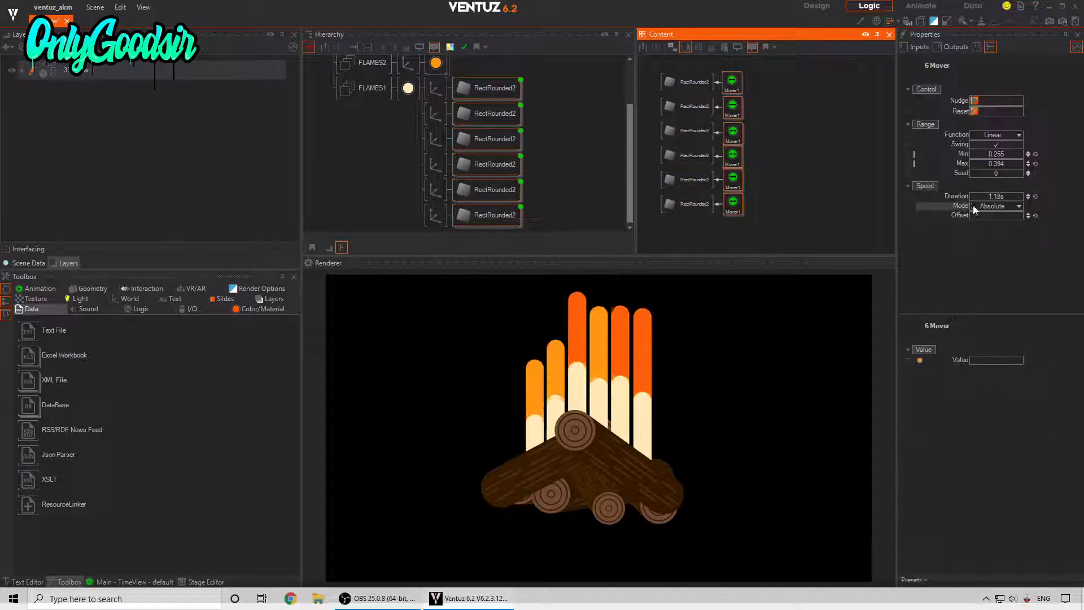
left_click_drag(1006, 167, 970, 167)
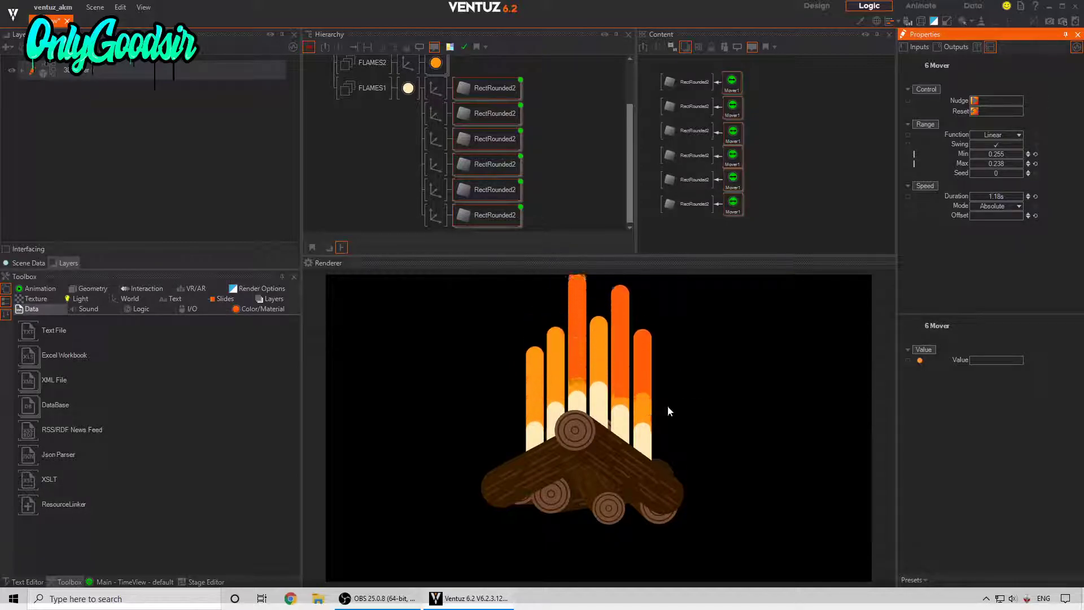
left_click_drag(993, 168, 1000, 165)
left_click(398, 140)
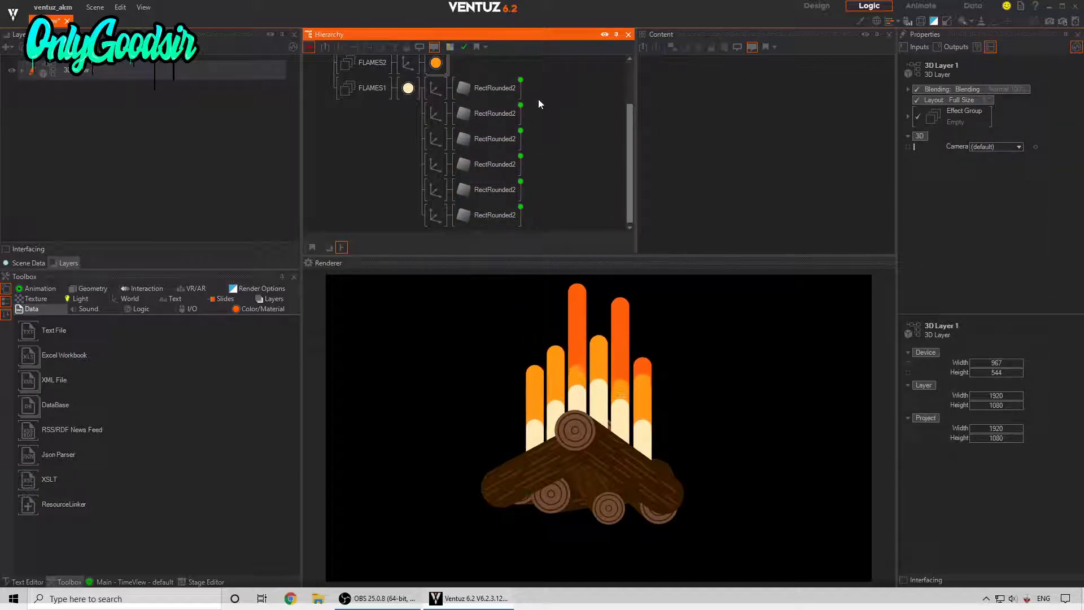
Duplicate the FLAMES3 group with its contents as FLAMES4, placed ahead of FLAMES3
scroll(525, 102, "up", 1)
left_click(497, 118)
scroll(537, 168, "up", 1)
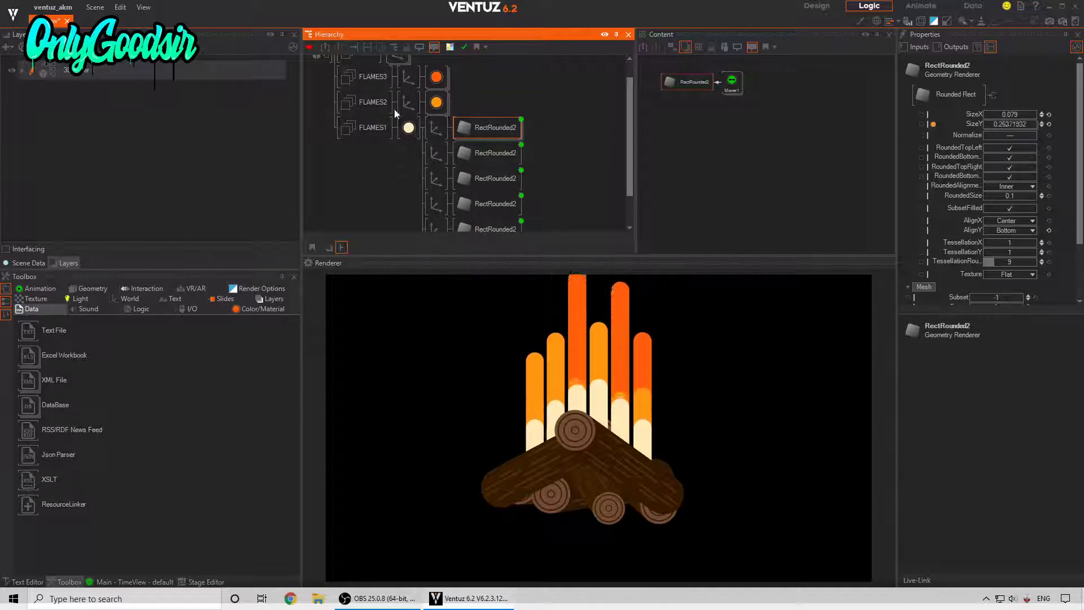
left_click(389, 136)
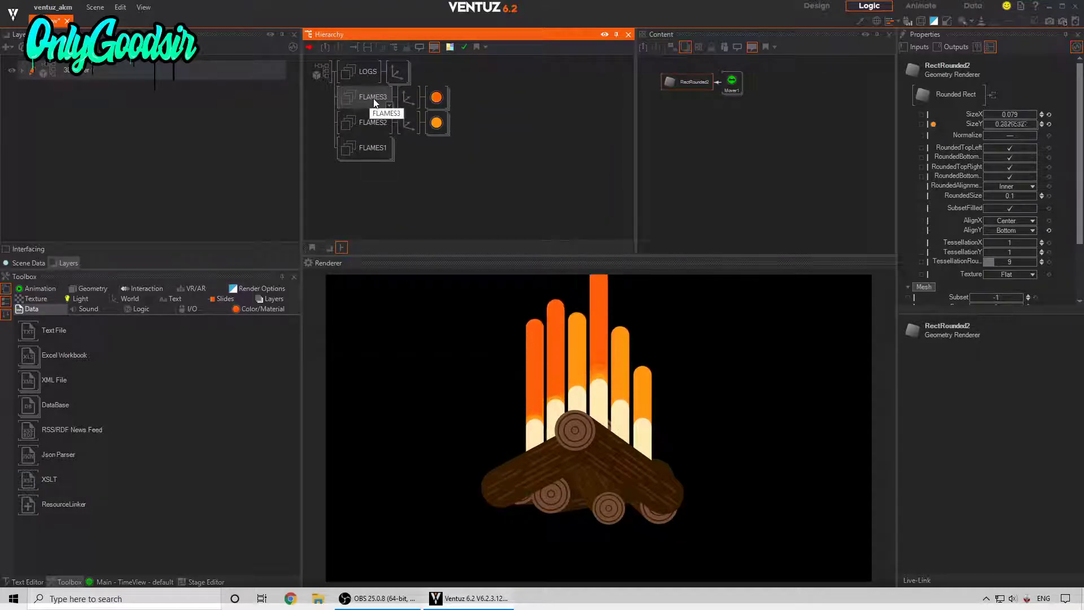
left_click(367, 98)
left_click_drag(367, 98, 367, 97, "ctrl")
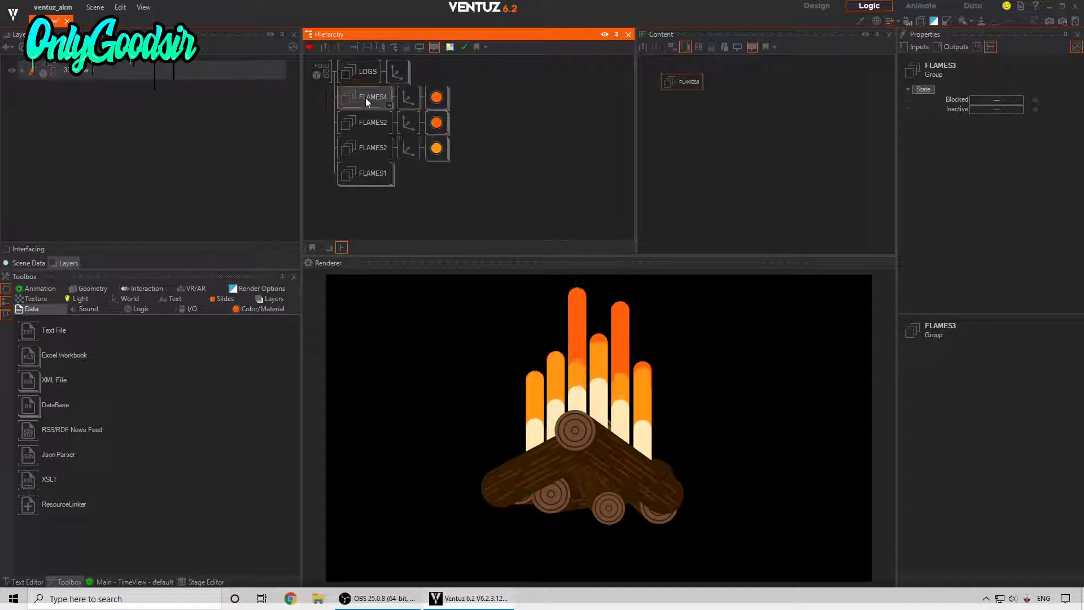
Change the FLAMES4 material's base color to dark red, with red 154, green 55 and blue 49
left_click(437, 97)
left_click(1045, 171)
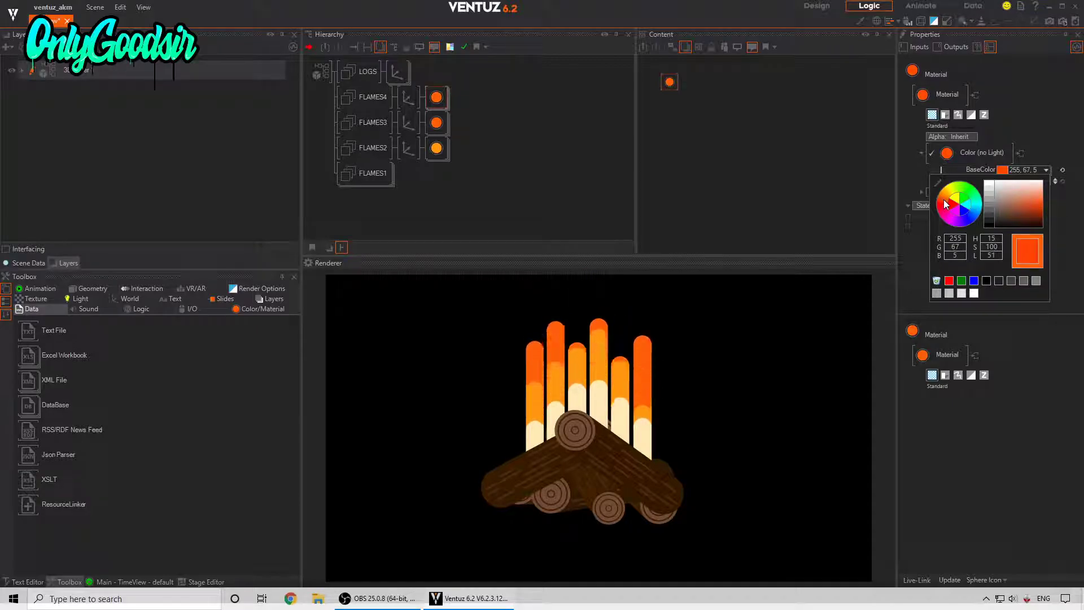
left_click_drag(945, 206, 946, 208)
left_click_drag(1031, 202, 1025, 210)
mouse_move(1026, 210)
left_mouse_down()
mouse_move(1018, 208)
mouse_move(1029, 198)
left_mouse_up()
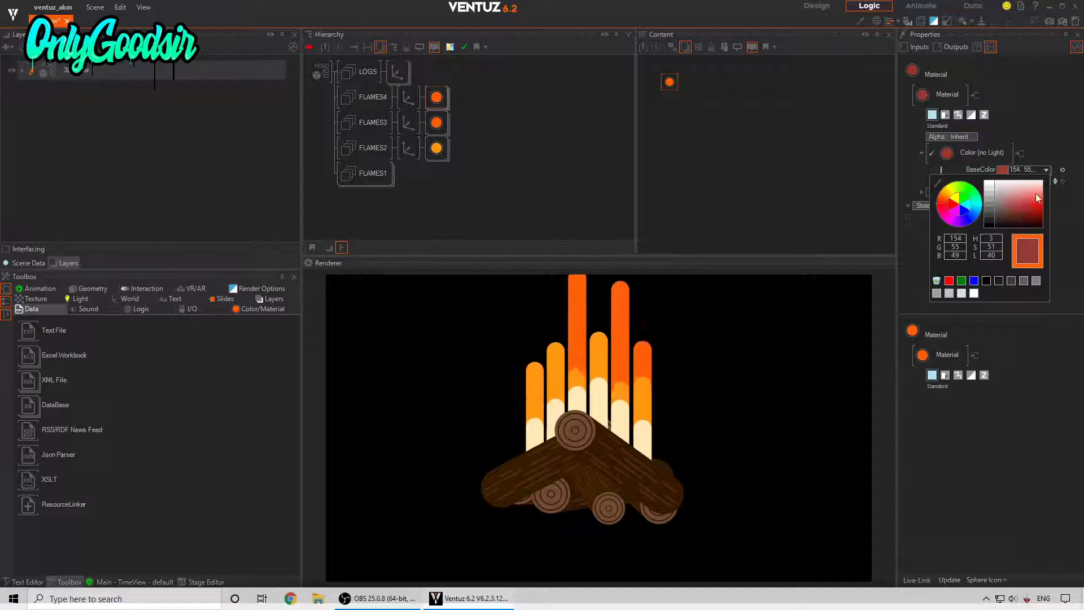
Set the Movers on all six FLAMES4 bars to a range maximum of 1.097 and a duration of 1.447 s
double_click(436, 97)
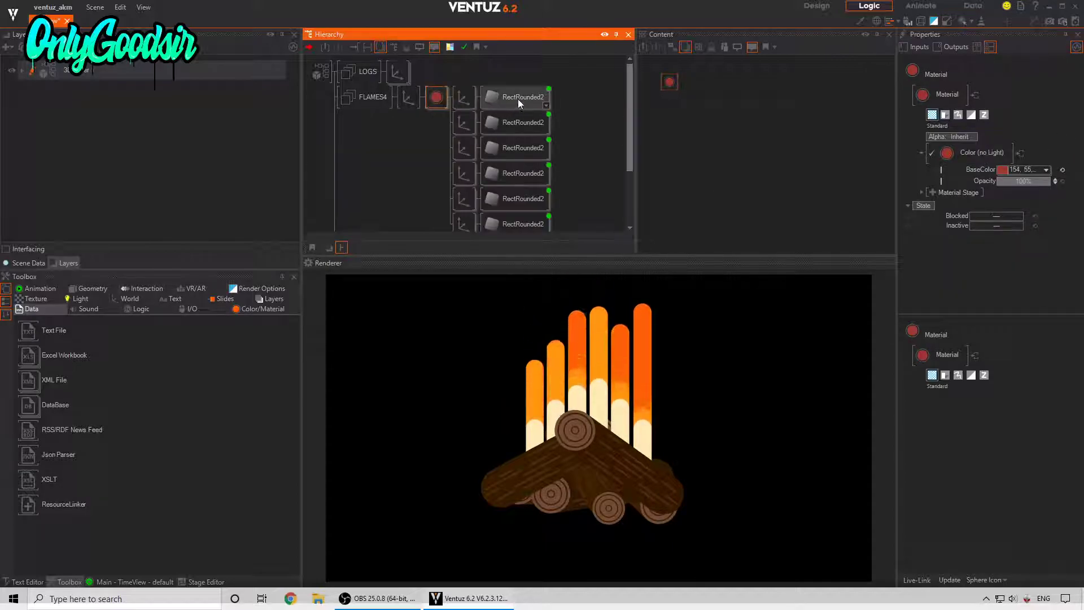
left_click(518, 101)
left_click(521, 127, "ctrl")
left_click(525, 155, "ctrl")
left_click(525, 181, "ctrl")
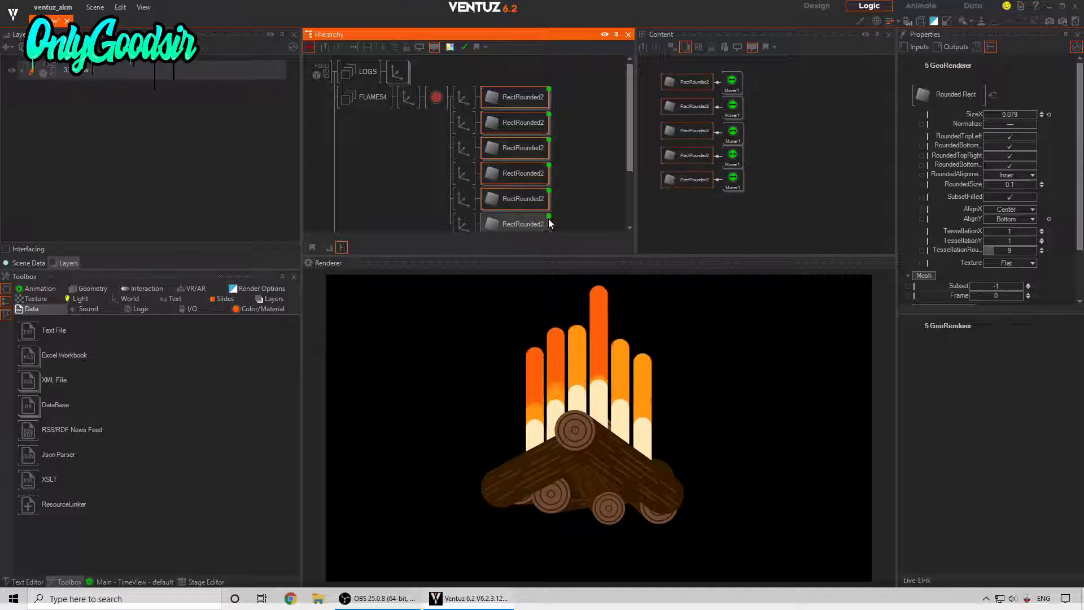
scroll(545, 218, "down", 1)
left_click_drag(790, 68, 740, 212)
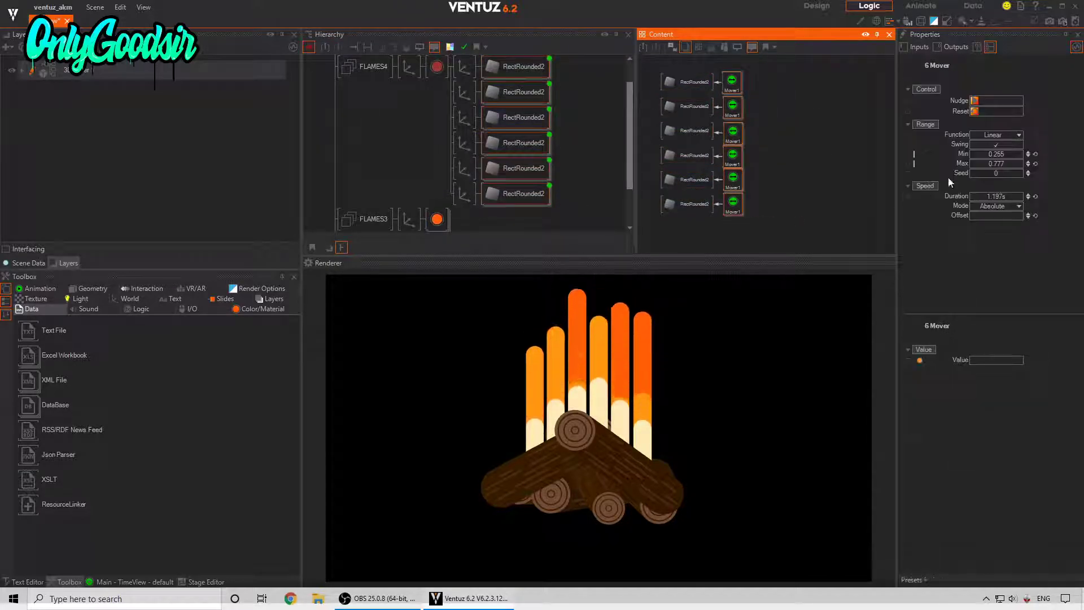
left_click_drag(1002, 164, 999, 164)
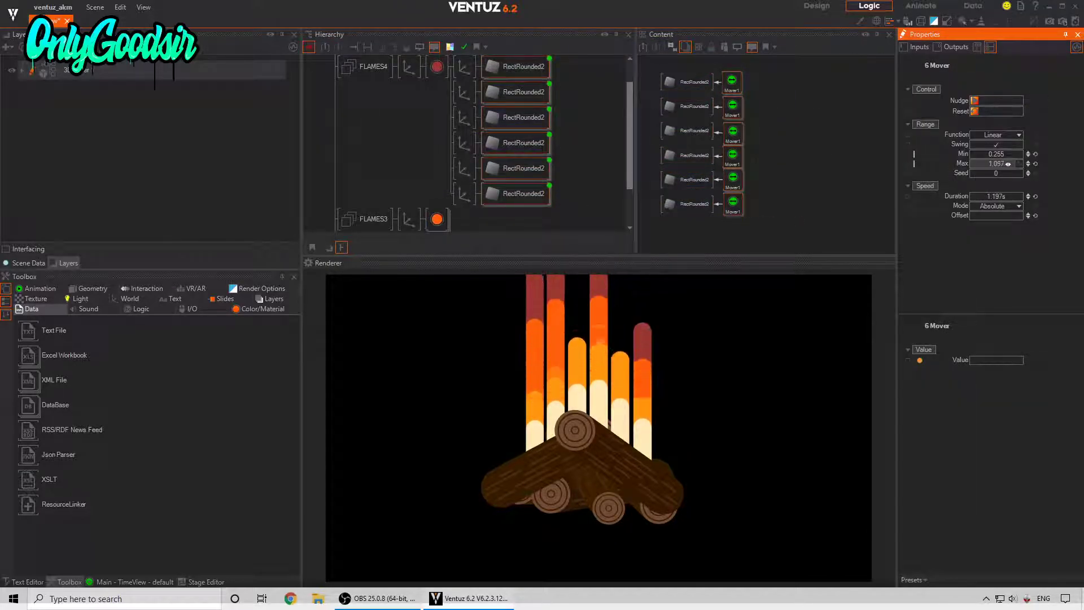
left_click_drag(970, 219, 1002, 198)
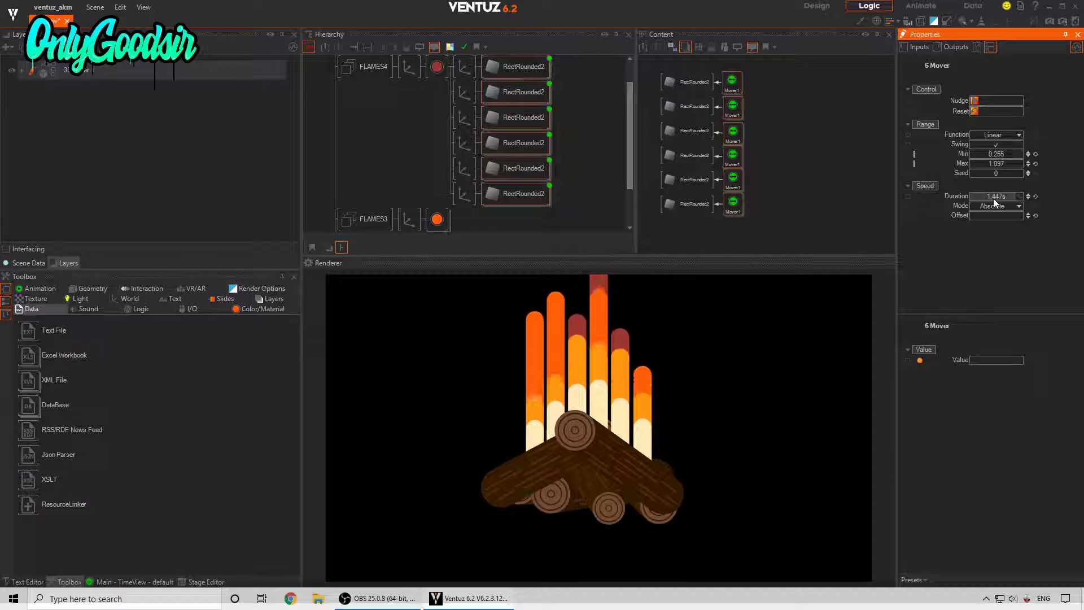
Insert an Axis ahead of the LOGS and FLAMES groups and move the whole campfire lower and farther back
left_click(423, 98)
right_click(435, 67)
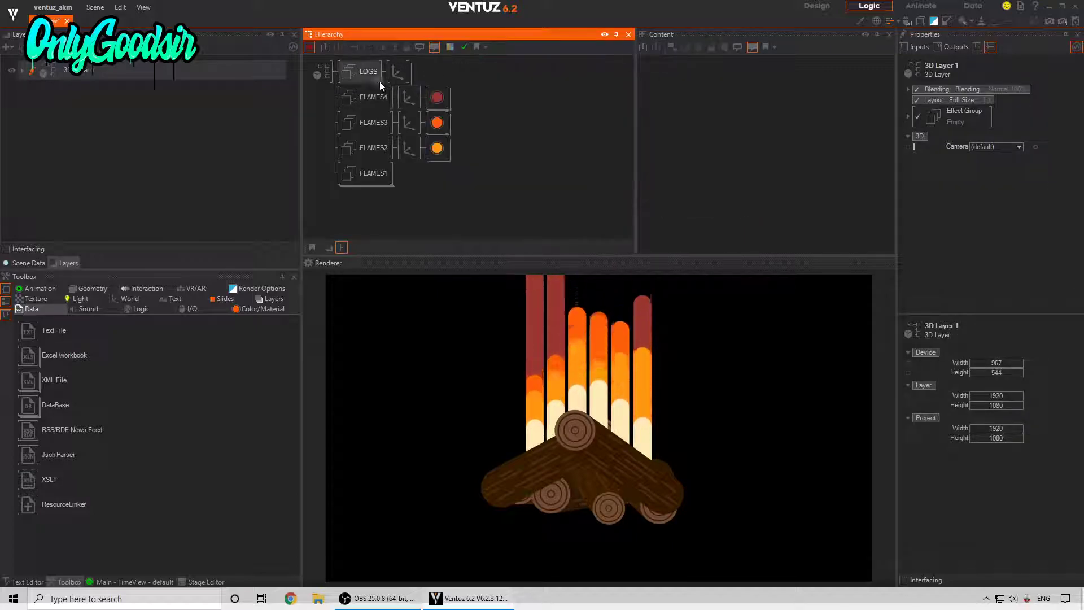
double_click(489, 87)
type("ax")
left_click_drag(499, 117, 345, 74)
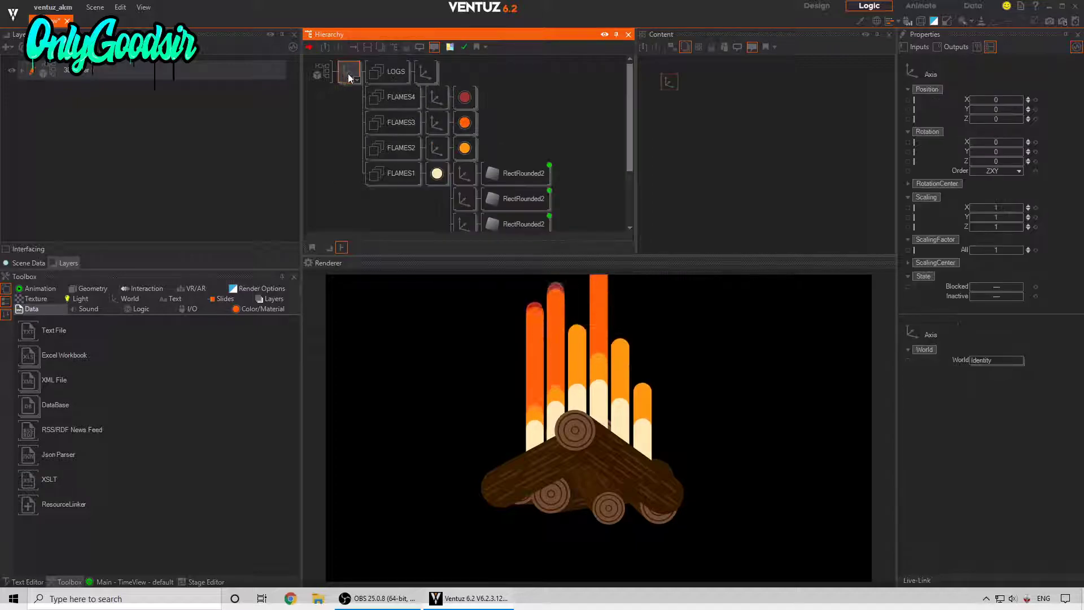
right_click(383, 179)
mouse_move(998, 120)
left_mouse_down()
mouse_move(1023, 115)
mouse_move(991, 112)
left_mouse_up()
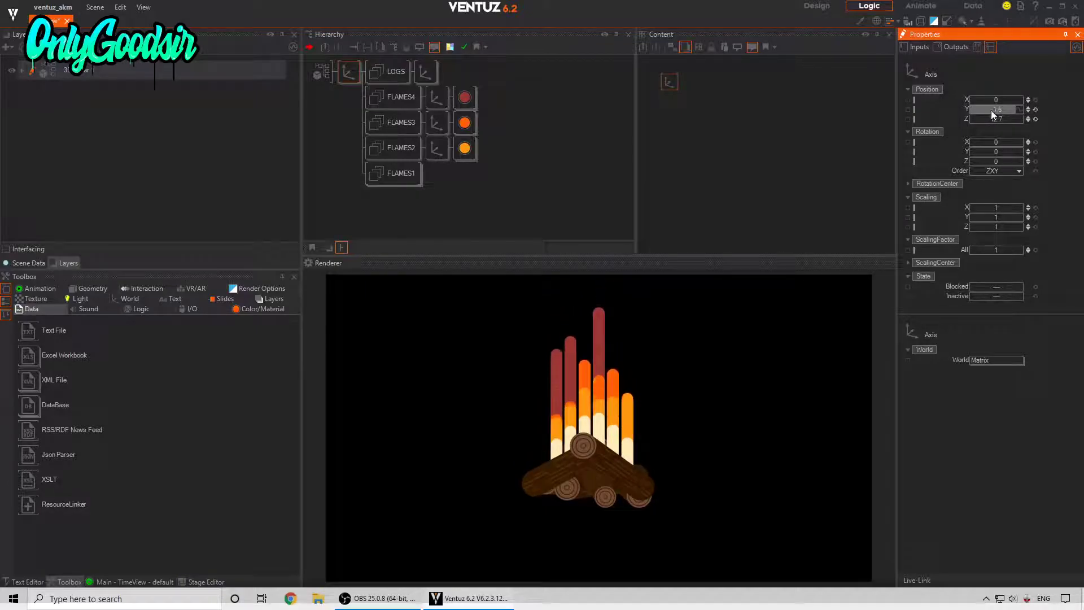
Set the overall scaling factor of the FLAMES2 Axis to 0.988
left_click(390, 150)
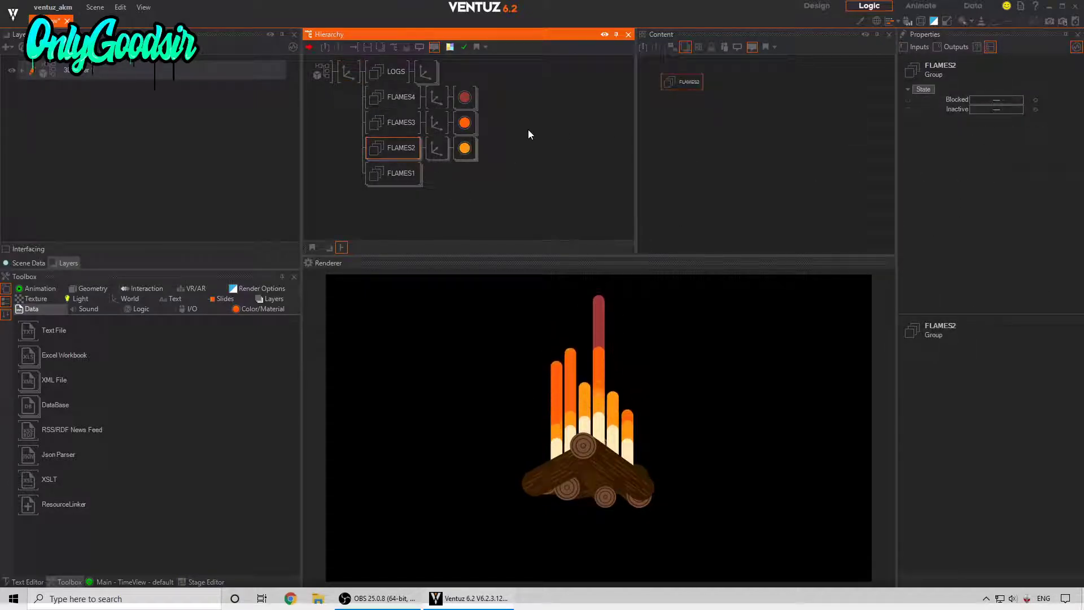
left_click(436, 148)
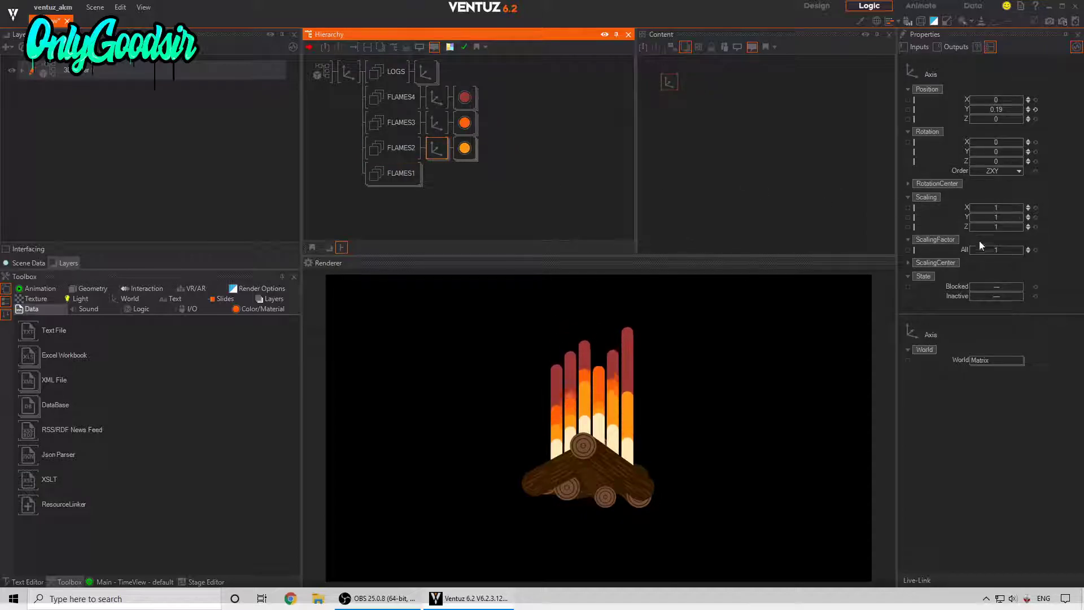
left_click_drag(997, 249, 970, 247)
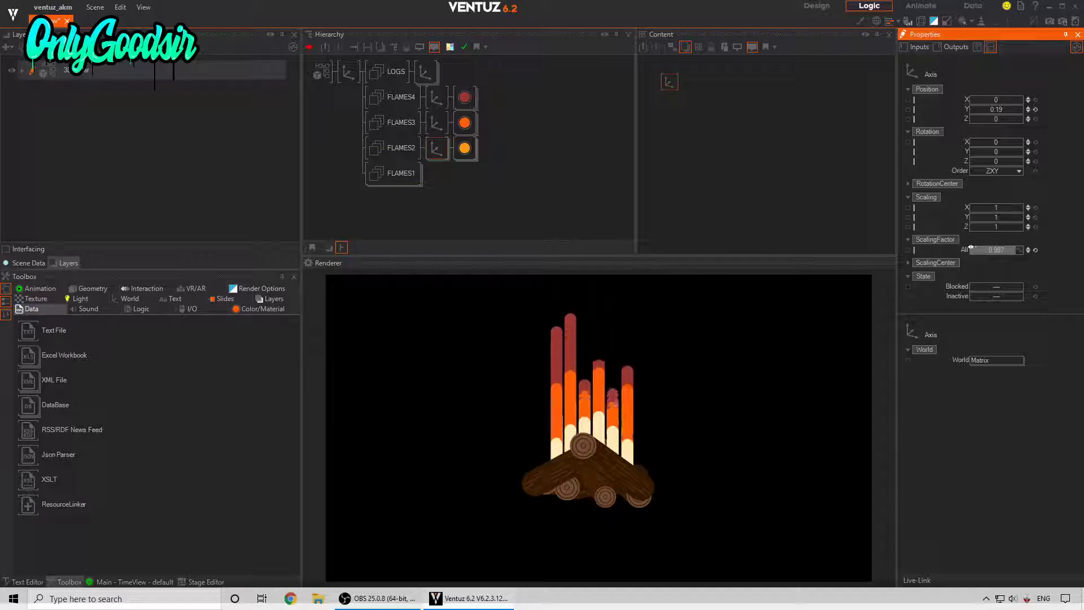
Insert an Axis between the FLAMES1 group and its material, and set its position to Y -0.96 and Z -0.029
left_click(411, 178)
left_click_drag(428, 179, 429, 179)
double_click(434, 176)
double_click(431, 176)
double_click(465, 174)
left_click(432, 178)
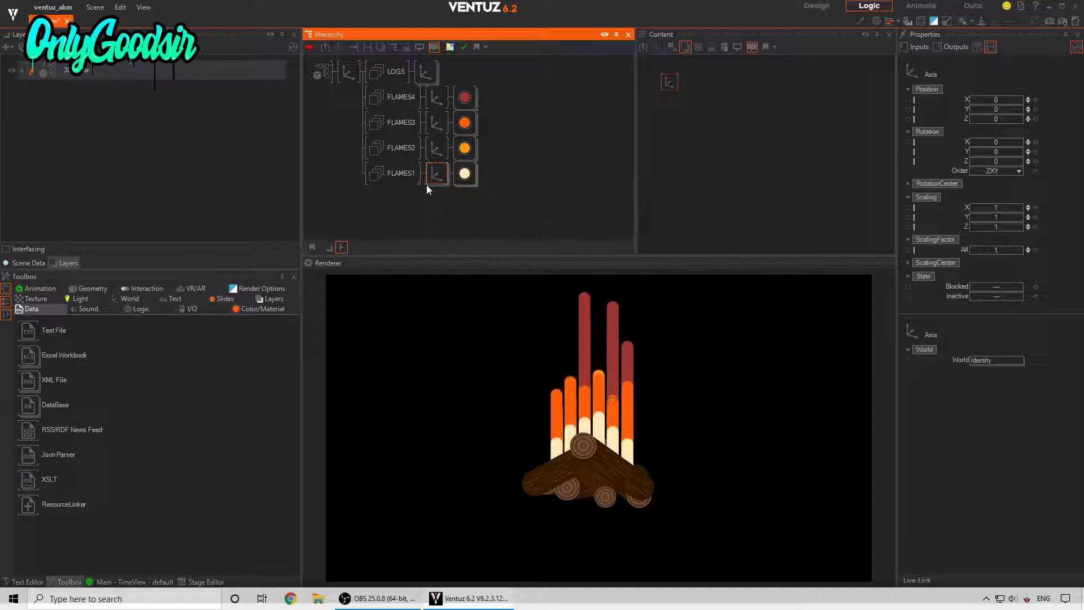
left_click_drag(1001, 120, 999, 121)
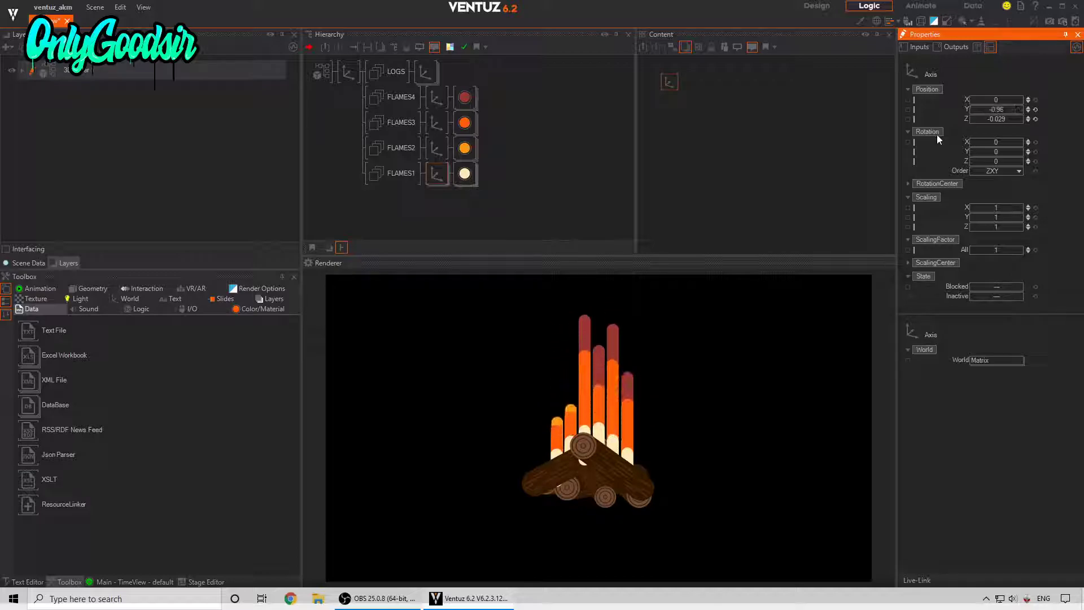
Lower the FLAMES2 Axis behind the logs and set its Z position to -0.081
left_click(436, 153)
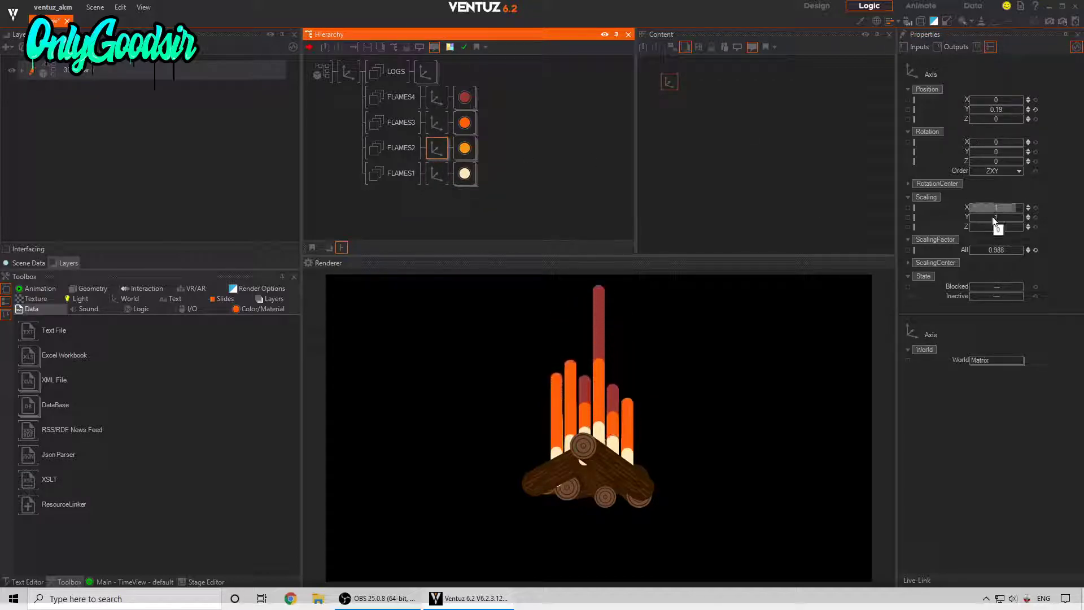
left_click_drag(997, 109, 969, 108)
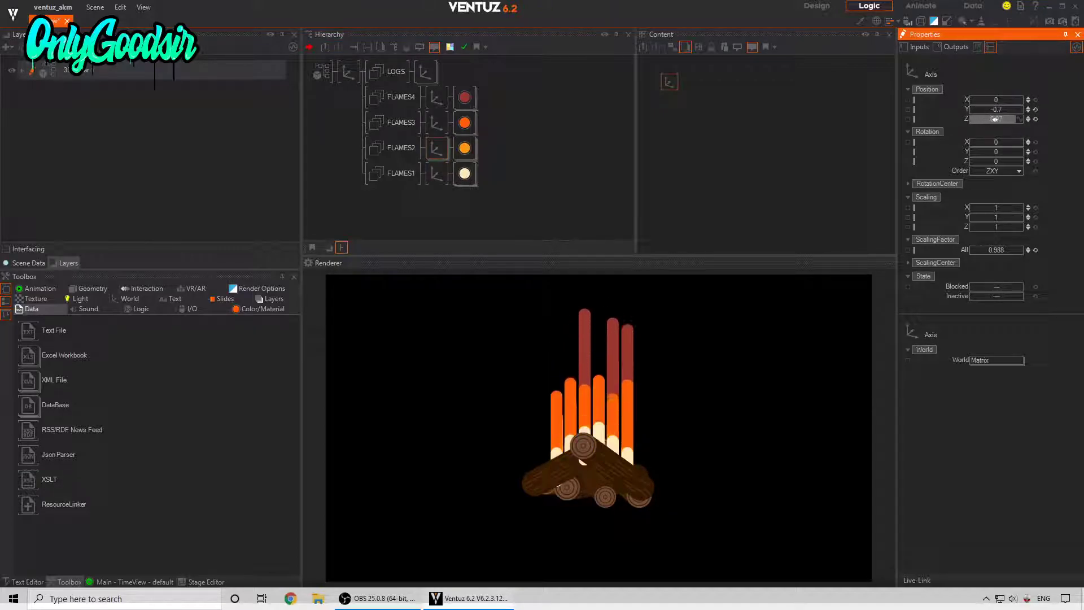
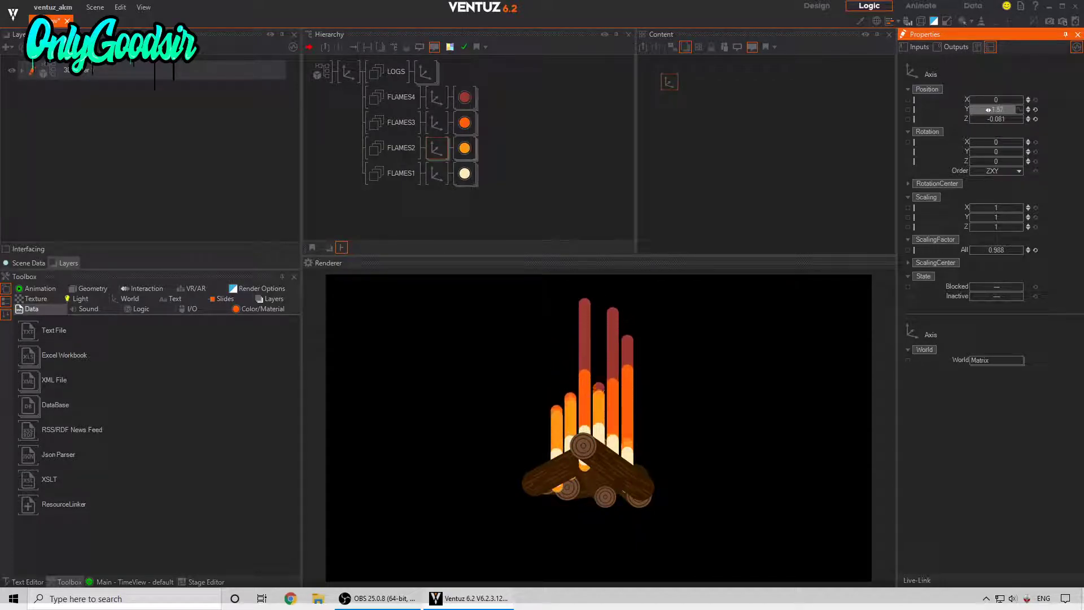
Set the Y position of the FLAMES3 Axis to -1.83 and of the FLAMES4 Axis to -2.29
left_click(431, 127)
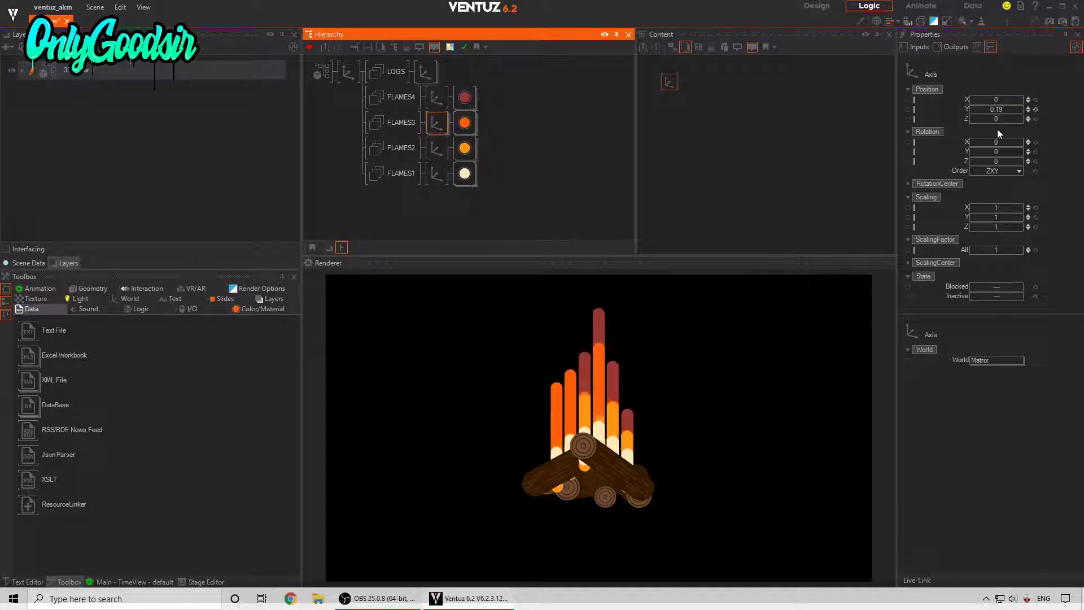
left_click_drag(994, 112, 980, 110)
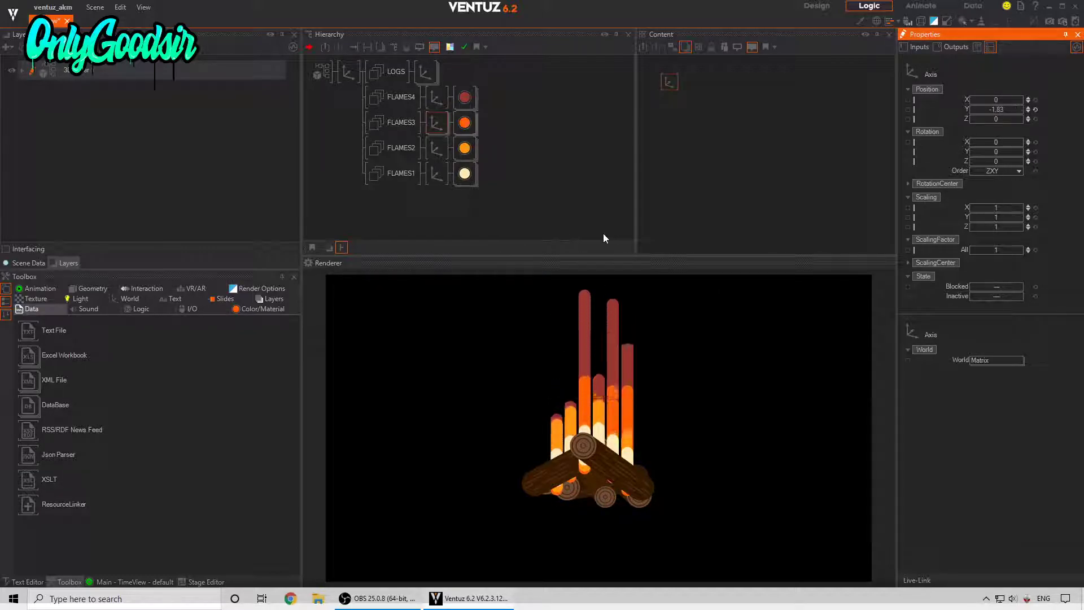
left_click(434, 101)
left_click_drag(980, 111, 983, 109)
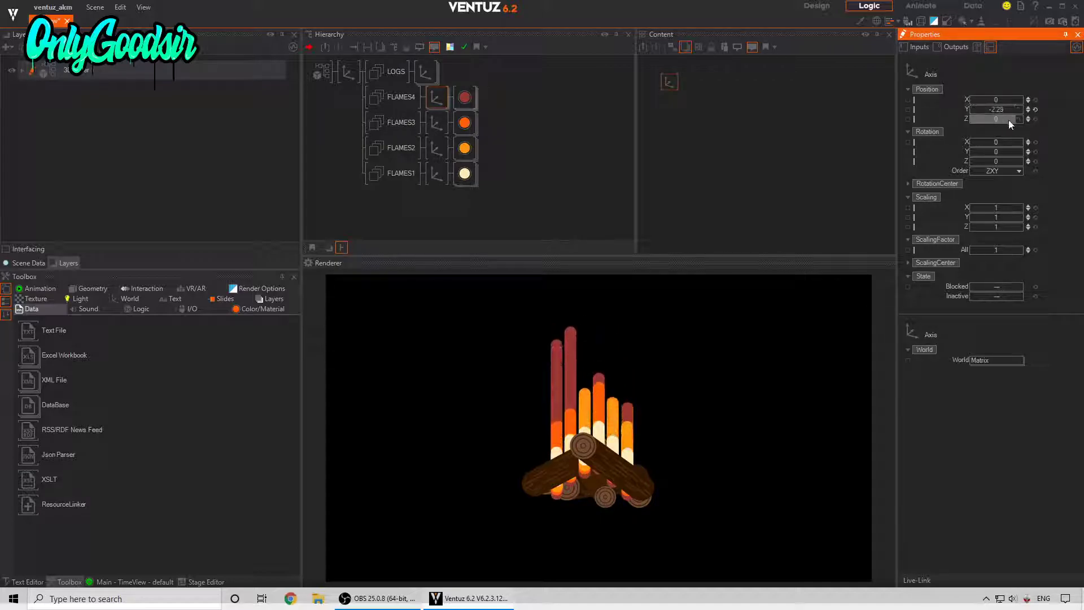
Narrow all six FLAMES4 rounded rectangles to a SizeX of 0.069
left_click(462, 100)
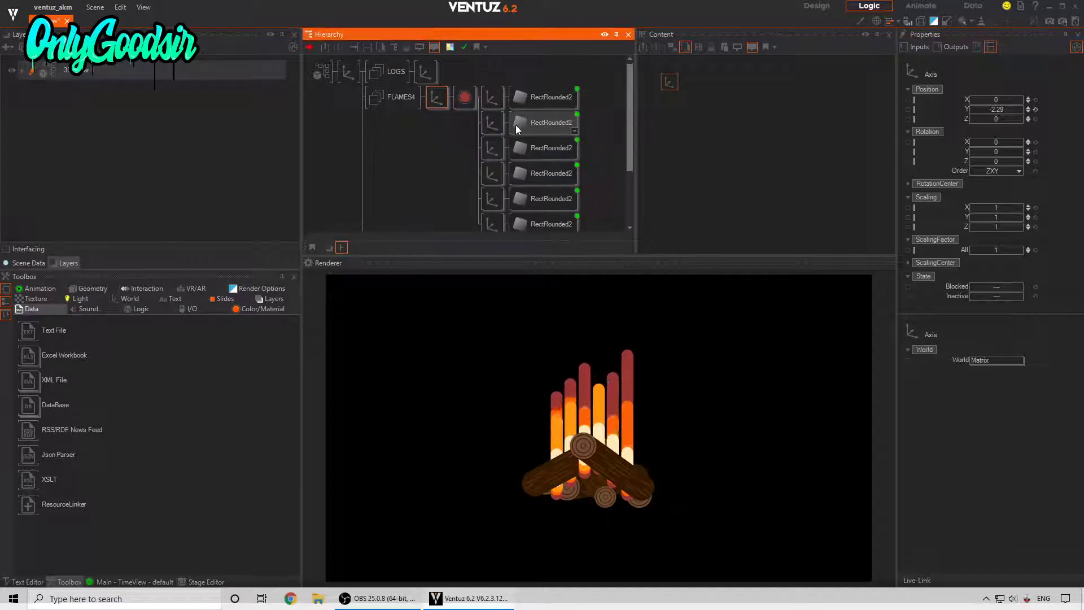
scroll(480, 93, "down", 1)
left_click(489, 99, "ctrl")
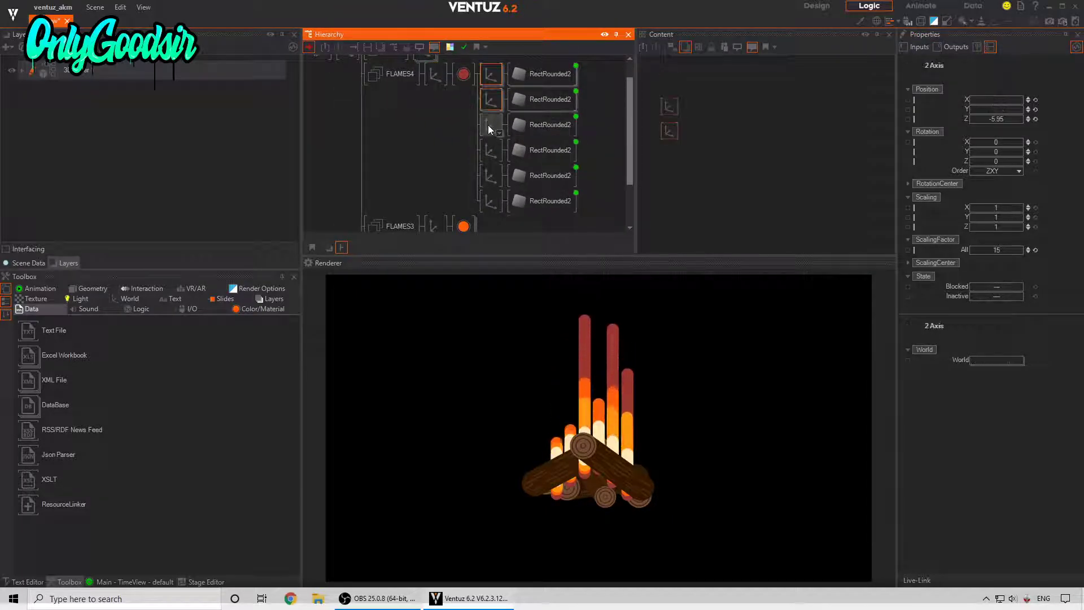
left_click(489, 125, "ctrl")
left_click(489, 151, "ctrl")
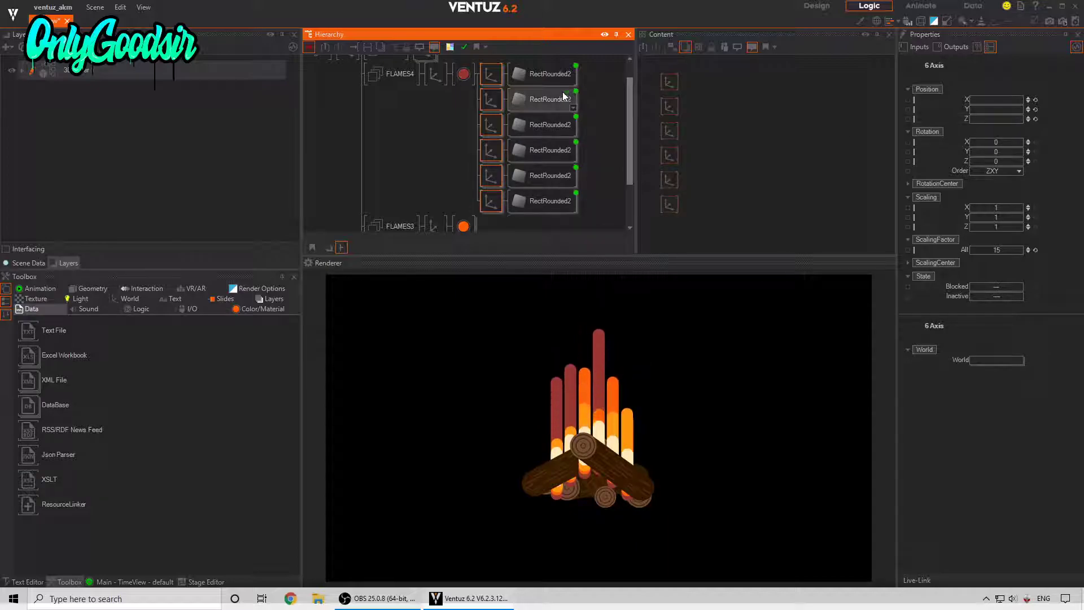
left_click(548, 77)
left_click(538, 101, "ctrl")
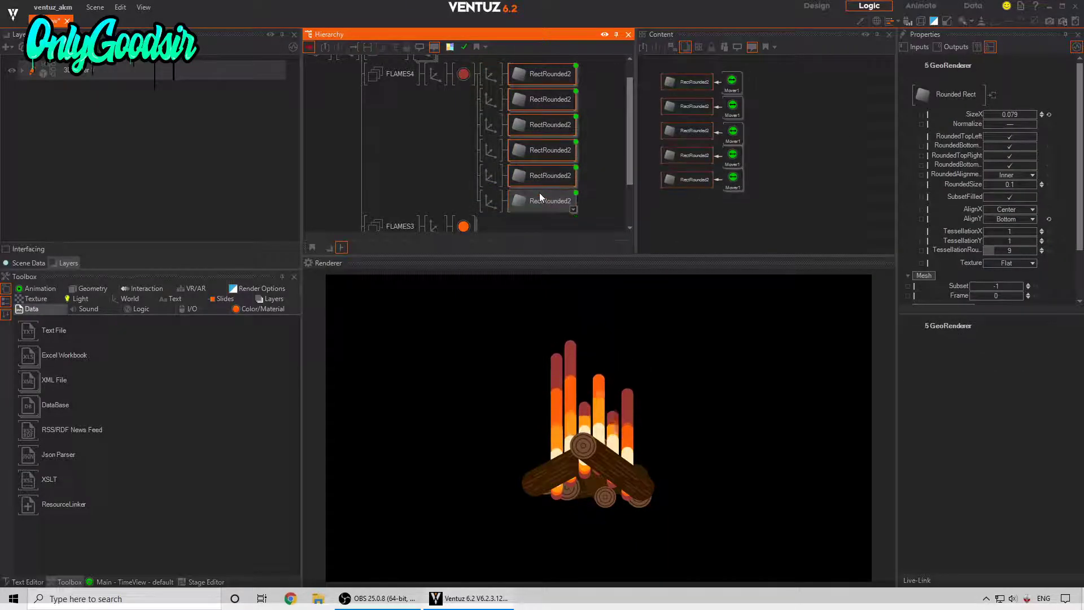
left_click(1014, 114)
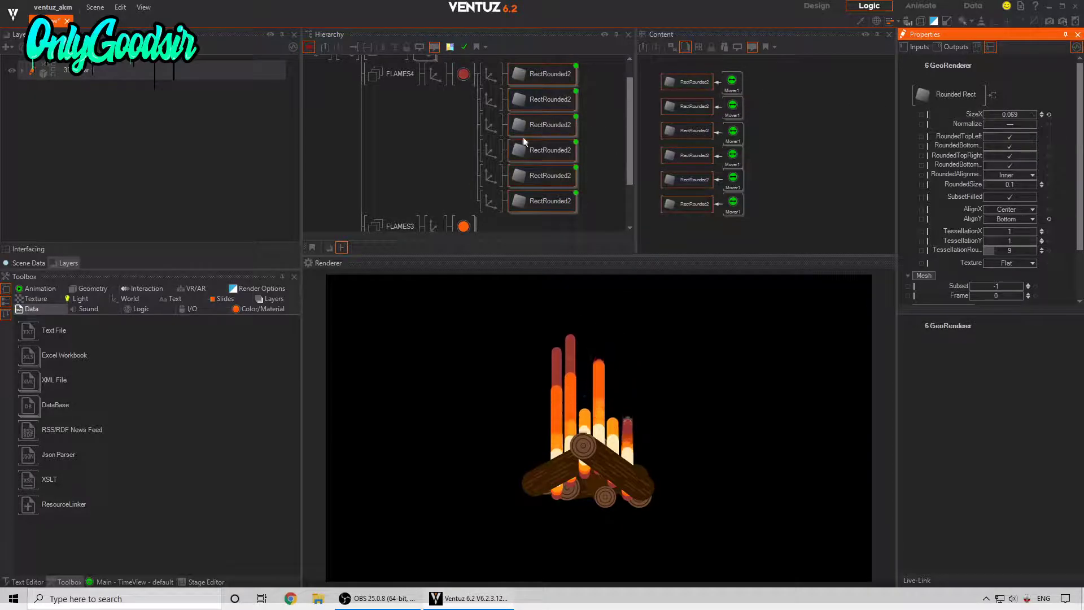
double_click(463, 75)
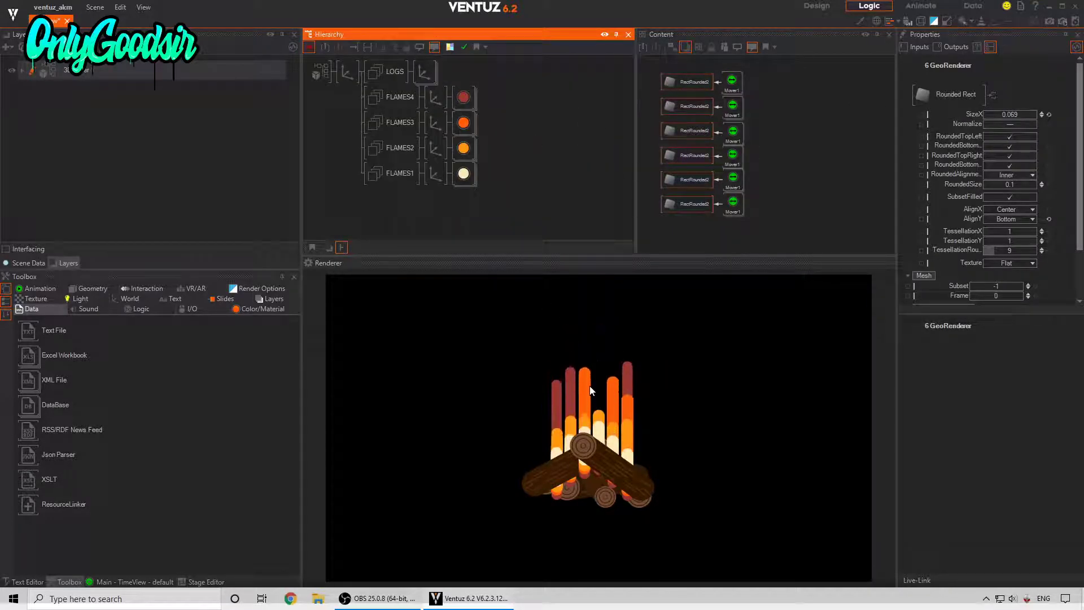
Lower the range maximum of the Movers on the second, fourth and sixth FLAMES3 bars to 0.287
double_click(463, 122)
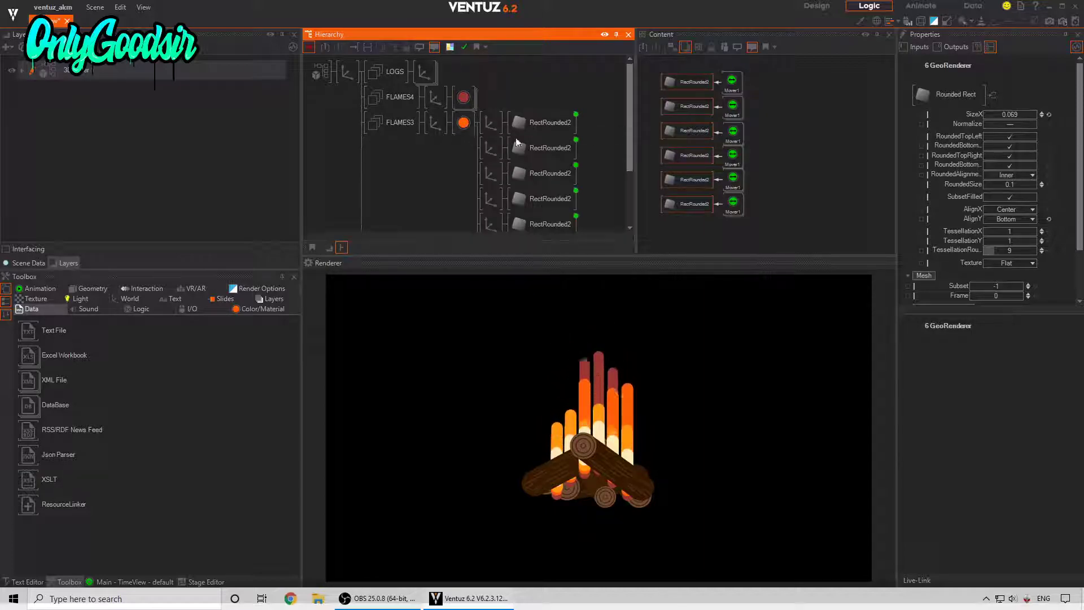
scroll(508, 113, "down", 2)
left_click(539, 103)
left_click(544, 148, "ctrl")
left_click(554, 197, "ctrl")
left_click_drag(775, 101, 734, 257)
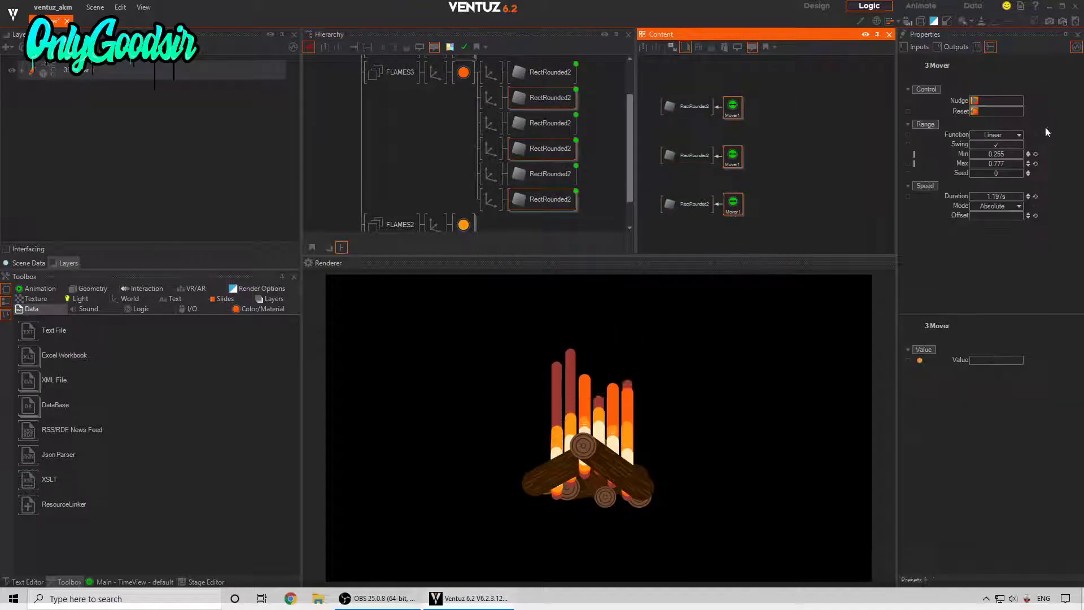
mouse_move(1003, 167)
left_mouse_down()
mouse_move(970, 167)
mouse_move(1024, 172)
mouse_move(1018, 165)
left_mouse_up()
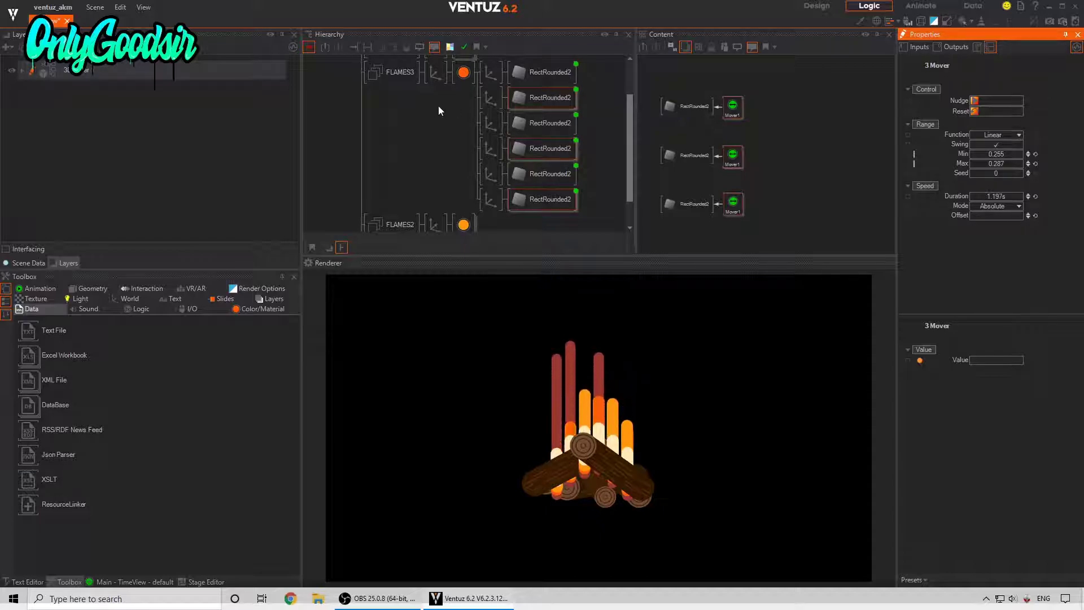
left_click(464, 74)
middle_click(466, 74)
Set the Movers on the second, fifth and sixth FLAMES2 bars to a range of 0.229 to 0.554
middle_click(464, 151)
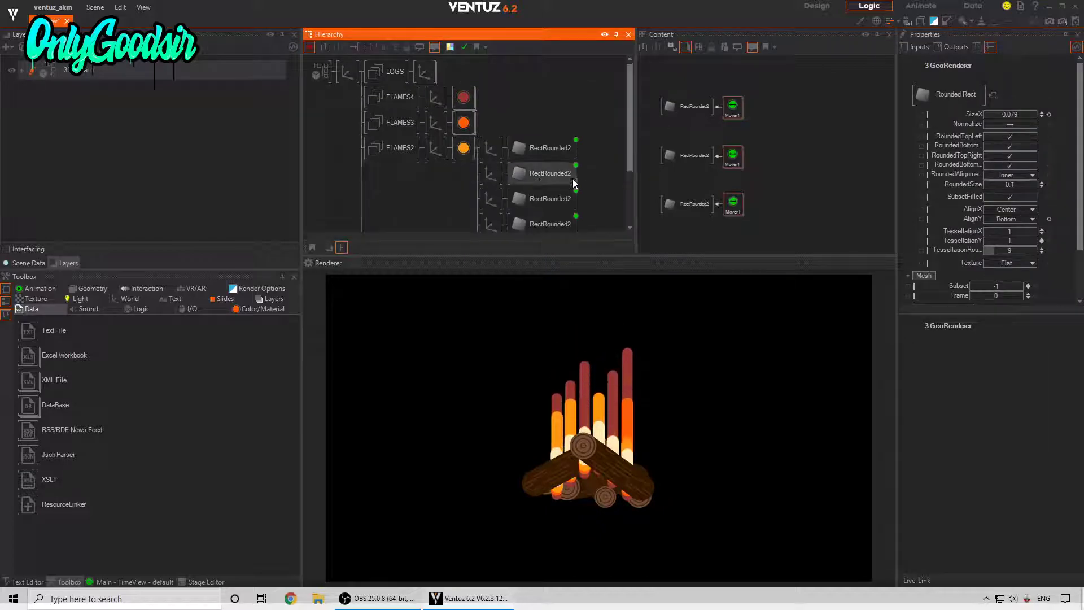
middle_click_drag(567, 179, 565, 134)
left_click(565, 133)
left_click(552, 223, "ctrl")
left_click(556, 206, "ctrl")
left_click_drag(786, 86, 741, 217)
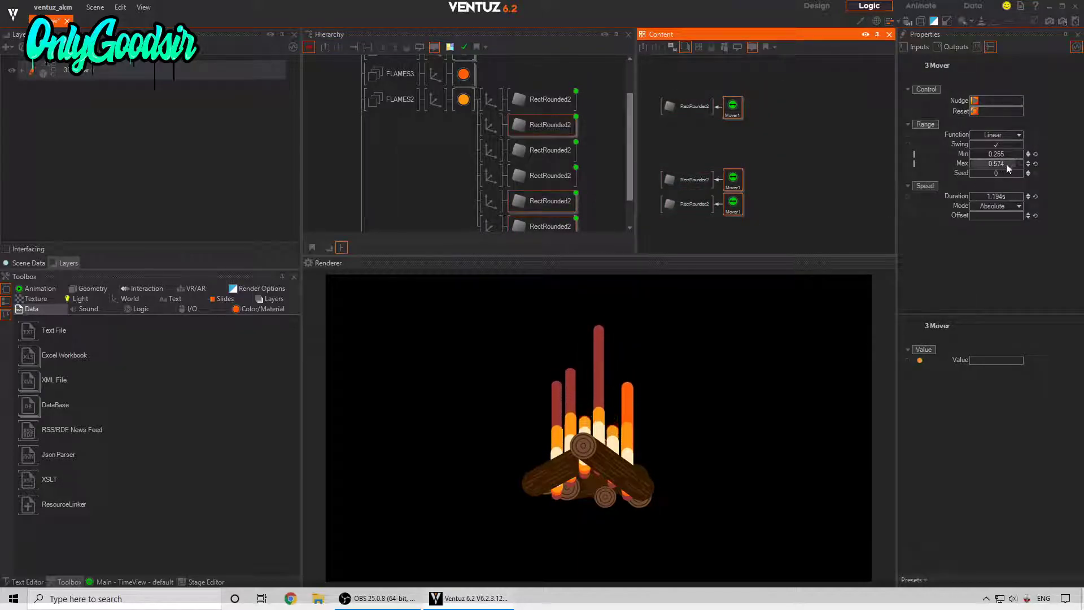
left_click(998, 164)
mouse_move(1000, 165)
left_mouse_down()
mouse_move(1001, 155)
mouse_move(1000, 166)
left_mouse_up()
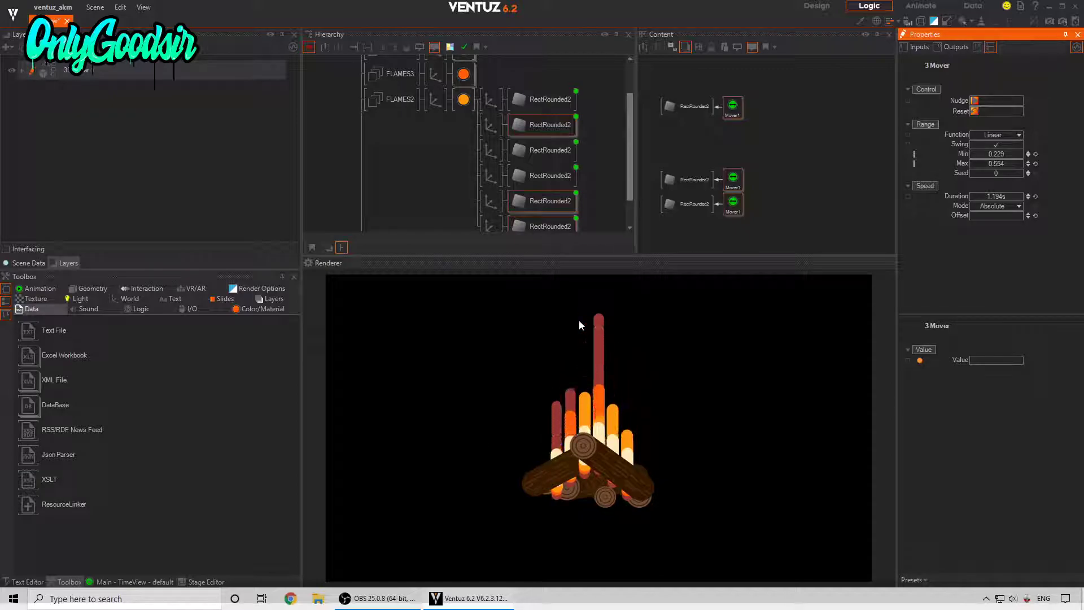
left_click(462, 98)
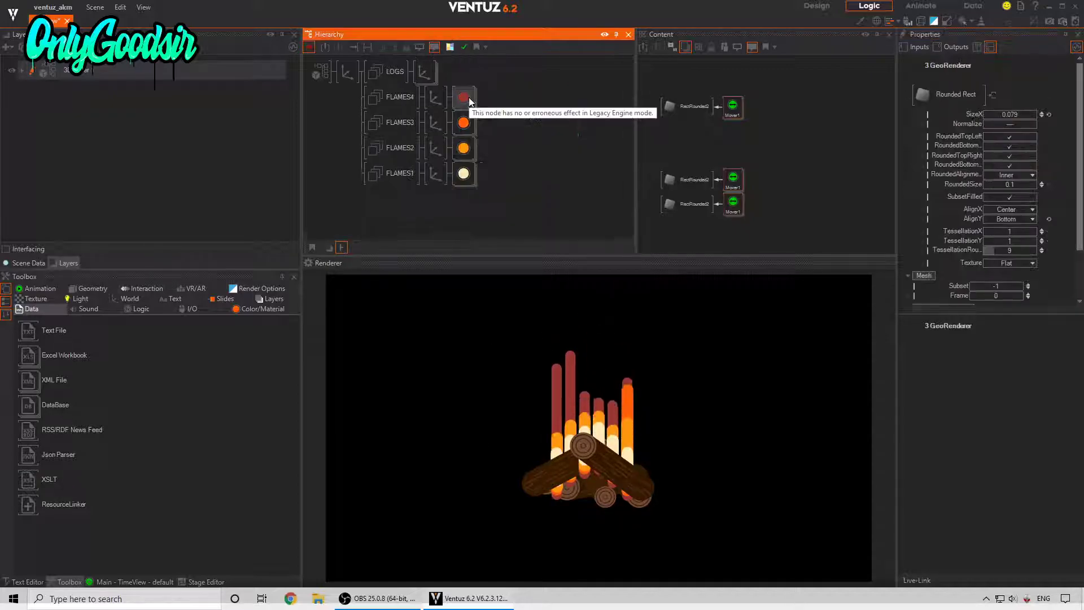
Enable Bloom on the 3D Layer root with a threshold of 0.33, a diameter of 19.3 and a gain of 3.07
left_click(68, 71)
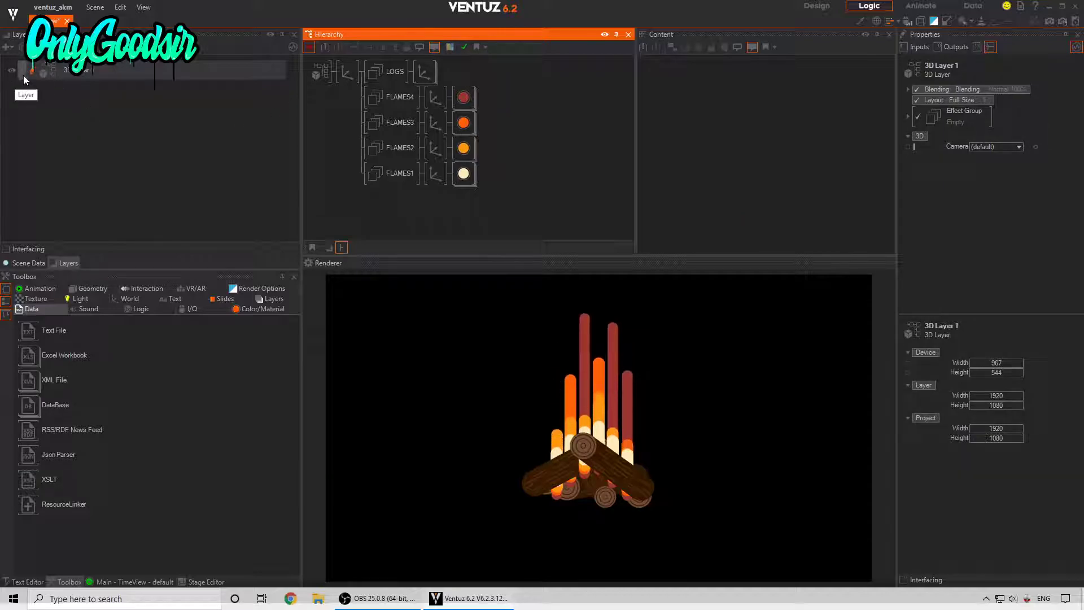
left_click(324, 76)
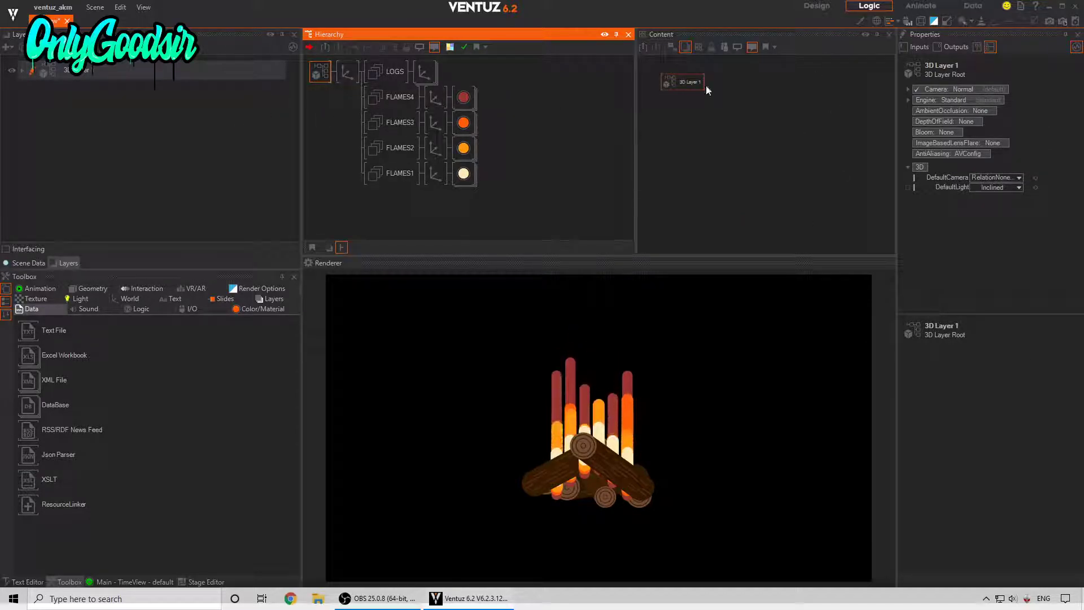
left_click(958, 134)
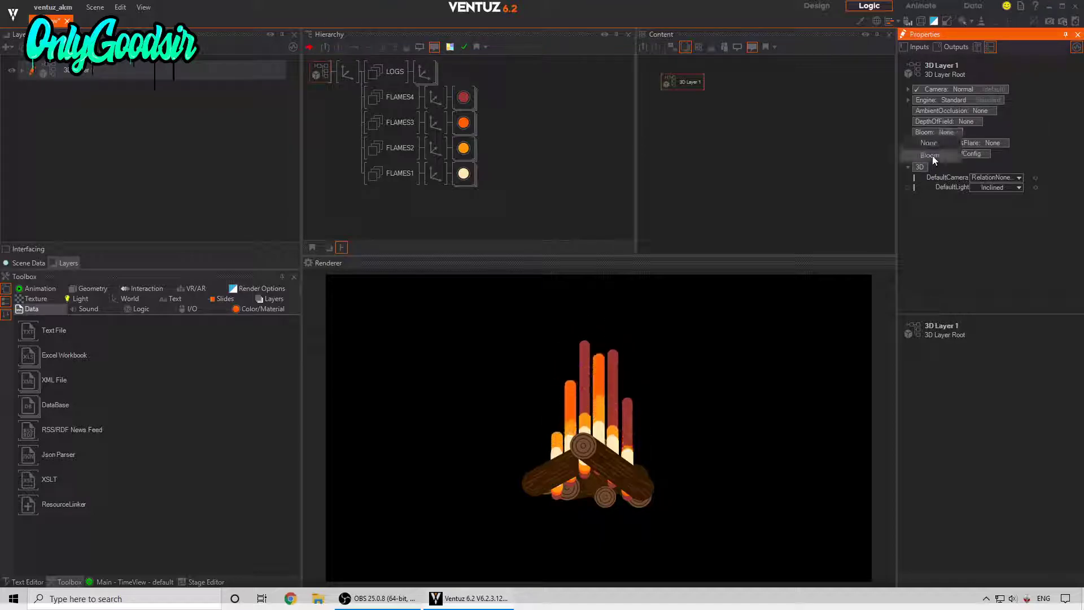
left_click(930, 154)
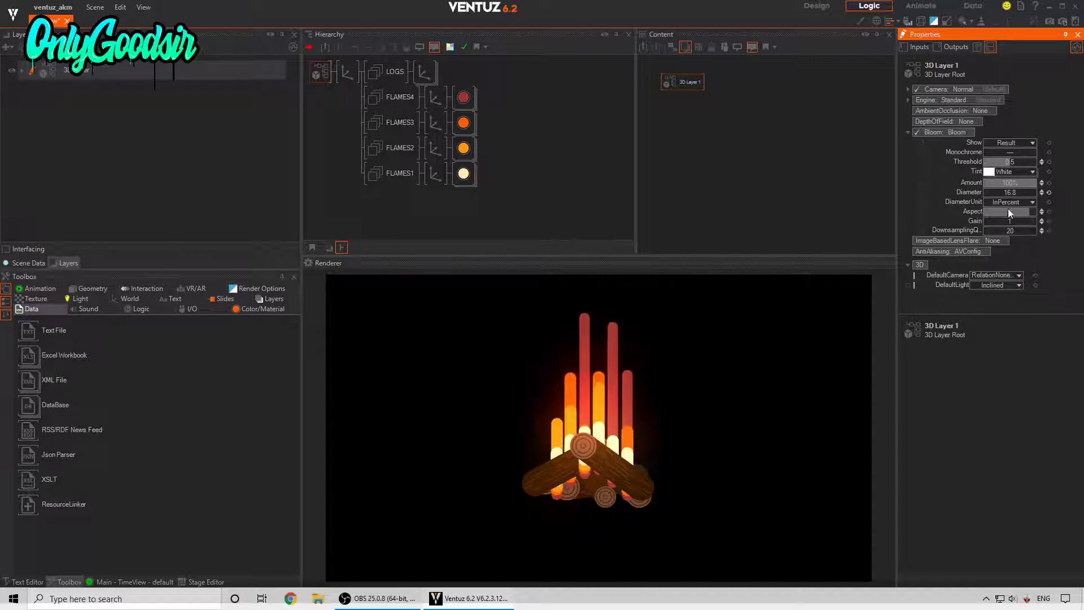
left_click_drag(1008, 192, 1000, 163)
left_click_drag(1011, 221, 1036, 189)
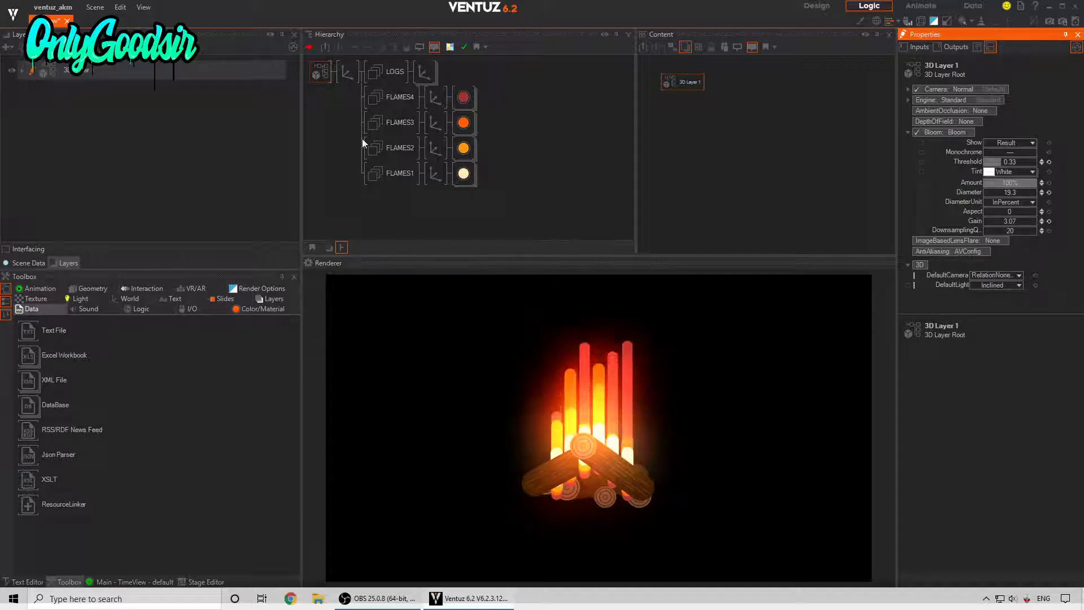
Shift the Axes of the first, third, fifth and sixth FLAMES4 bars forward together along Z
double_click(348, 72)
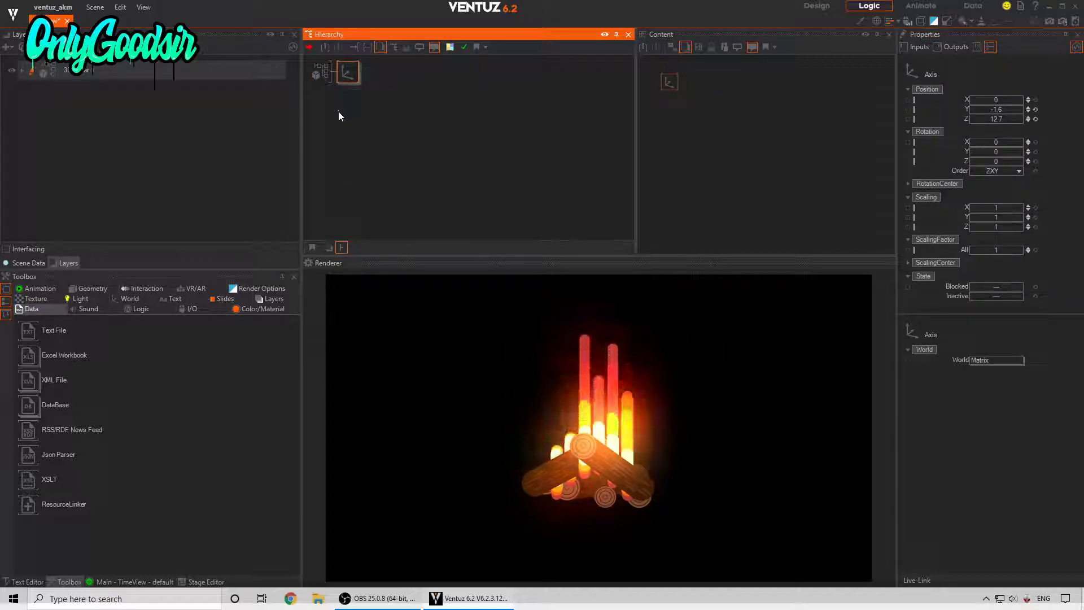
double_click(348, 73)
double_click(430, 97)
left_click(443, 102)
left_click(480, 77)
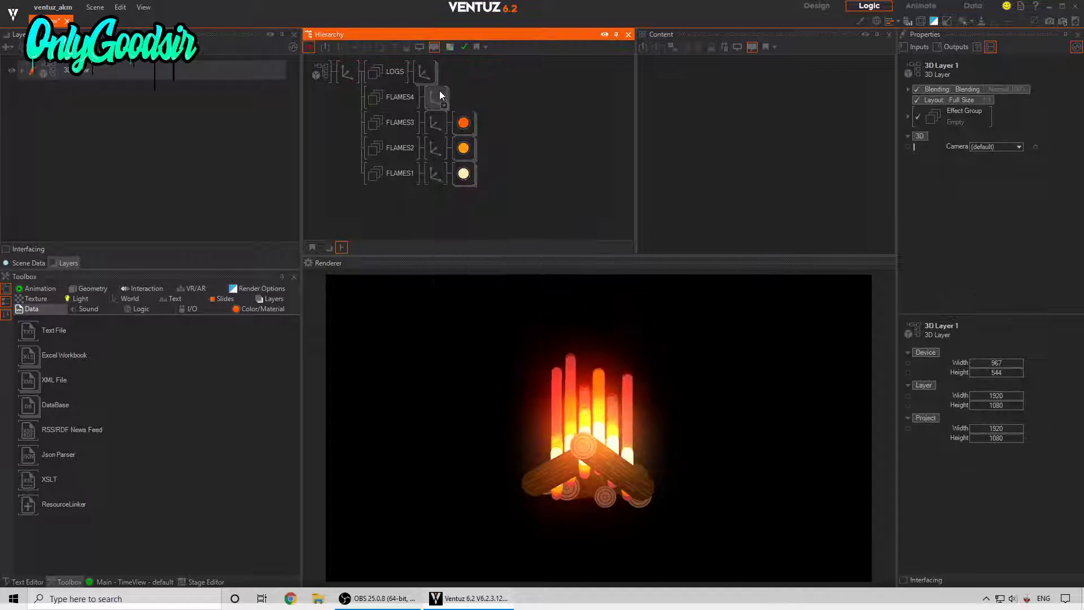
double_click(452, 97)
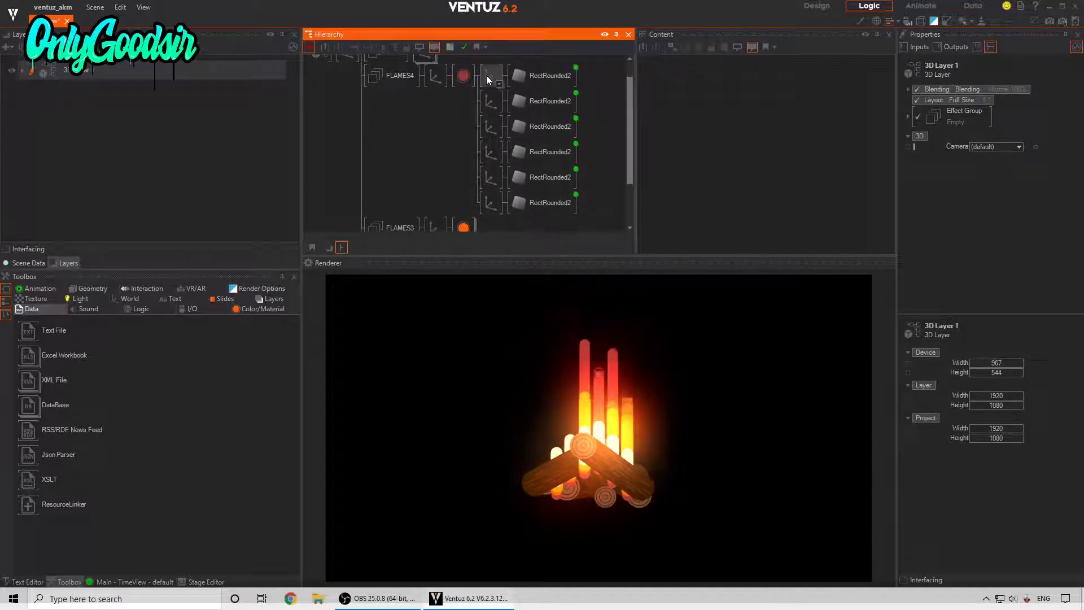
left_click(487, 78)
left_click(489, 129, "ctrl")
left_click(490, 177, "ctrl")
left_click(489, 201, "ctrl")
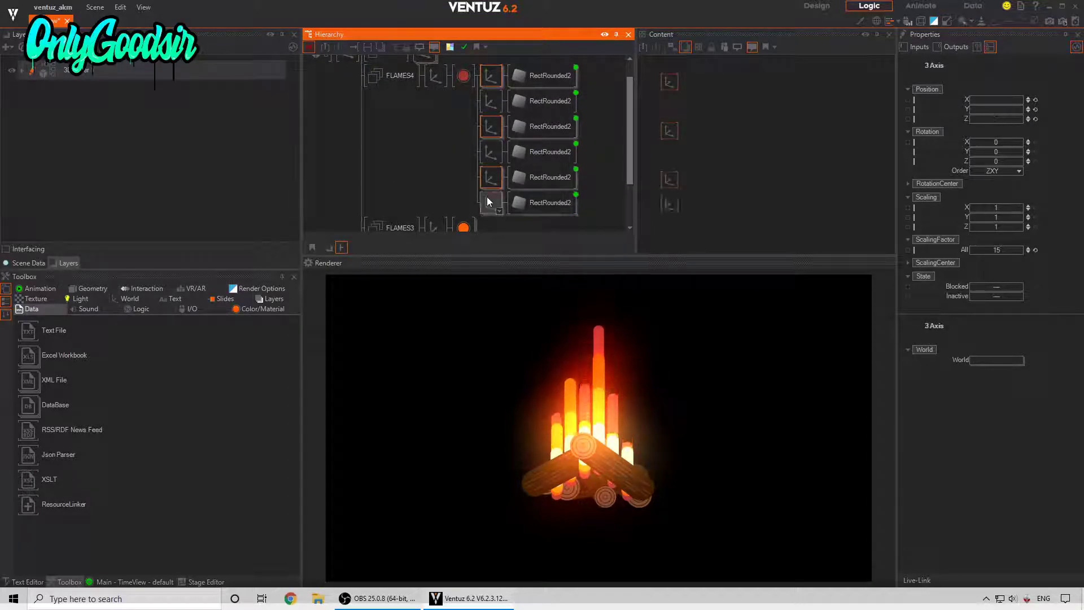
left_click_drag(997, 119, 1022, 101)
Set the X position of the first FLAMES4 bar's Axis to 0.38 and of the fifth to -2.75, and collapse the FLAMES4 group
left_click(490, 75)
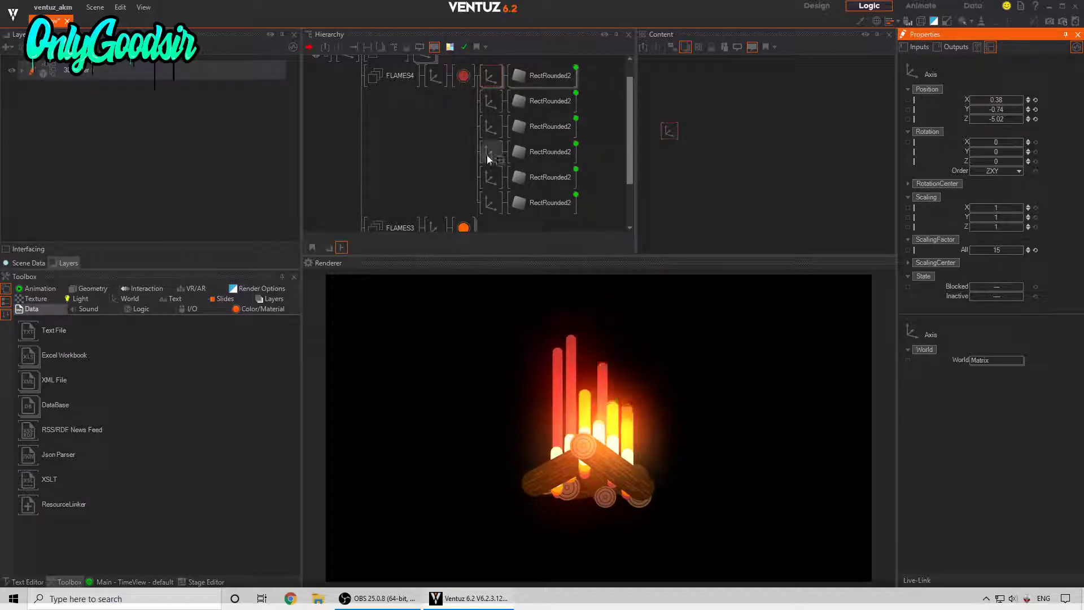
left_click(490, 177)
left_click_drag(992, 99, 1010, 99)
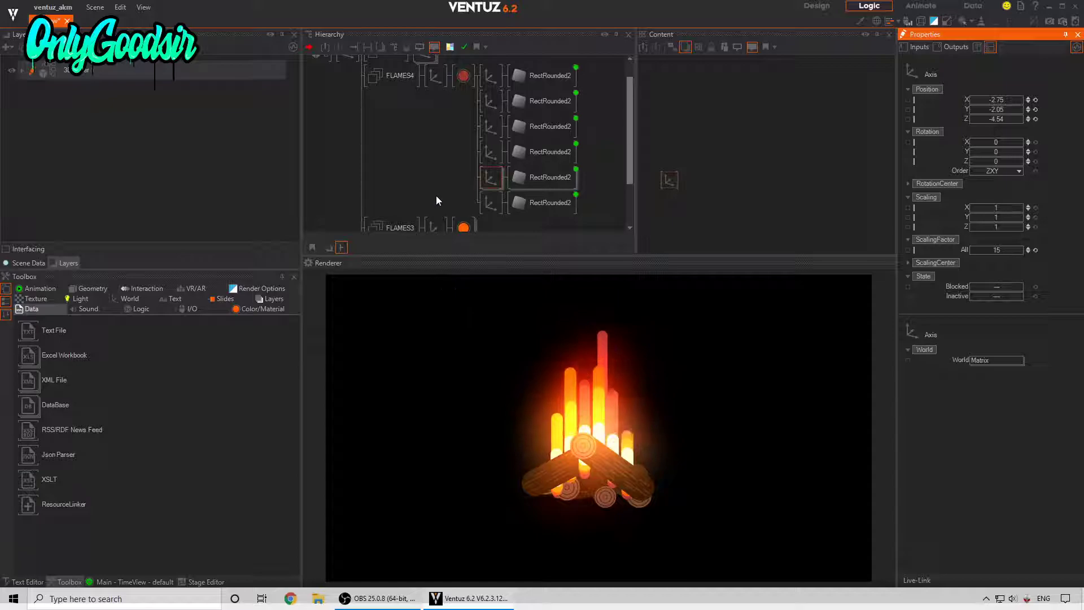
double_click(418, 83)
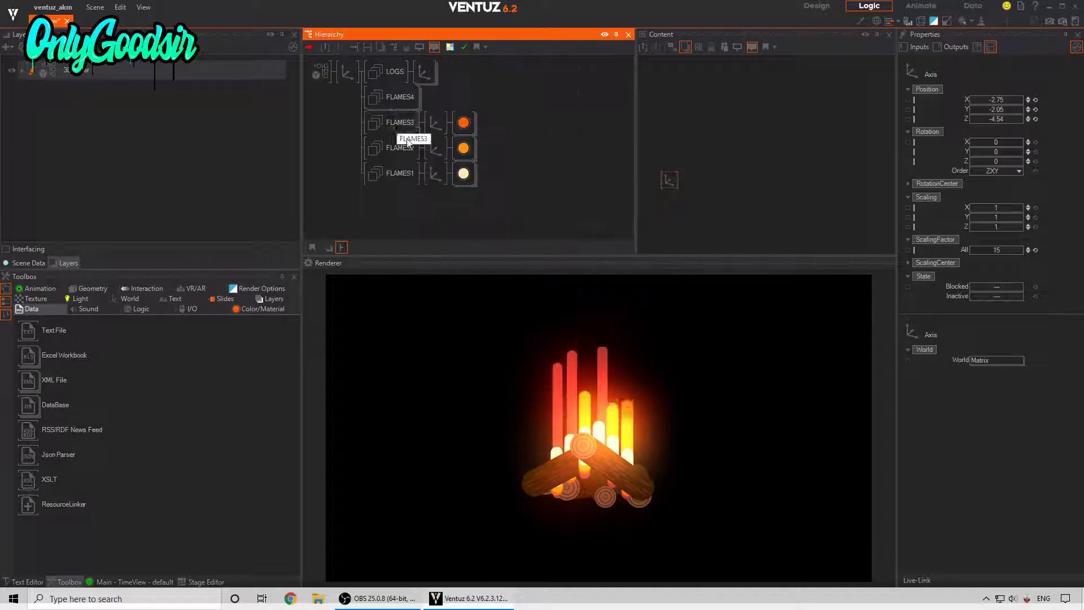
Duplicate the FLAMES1 group as FLAMES5 below it and set the copy's Axis Z position to -1.129
left_click(384, 173)
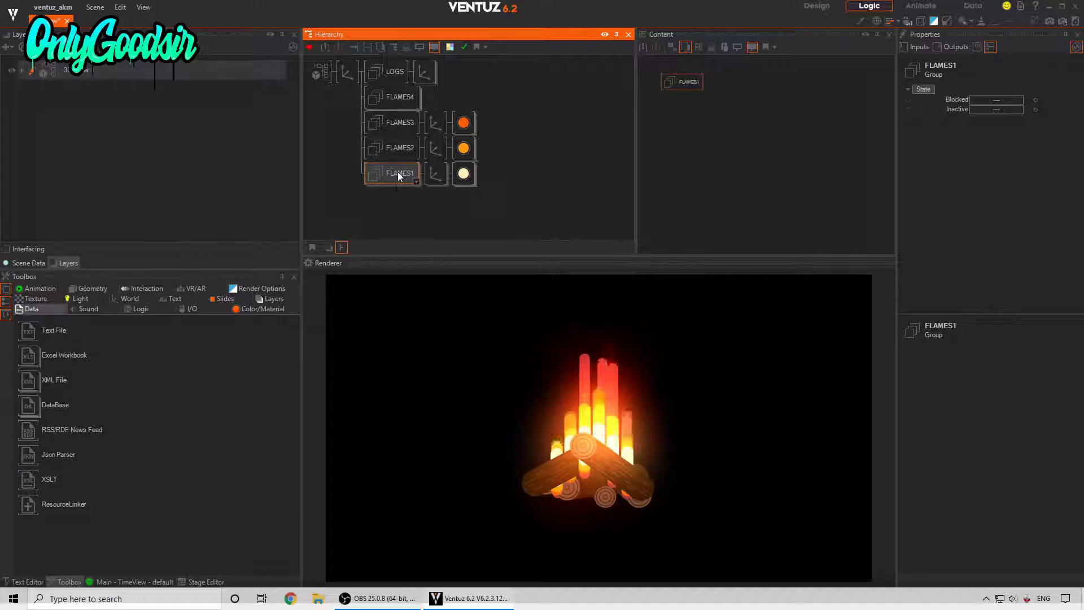
left_click_drag(387, 185, 420, 208, "ctrl")
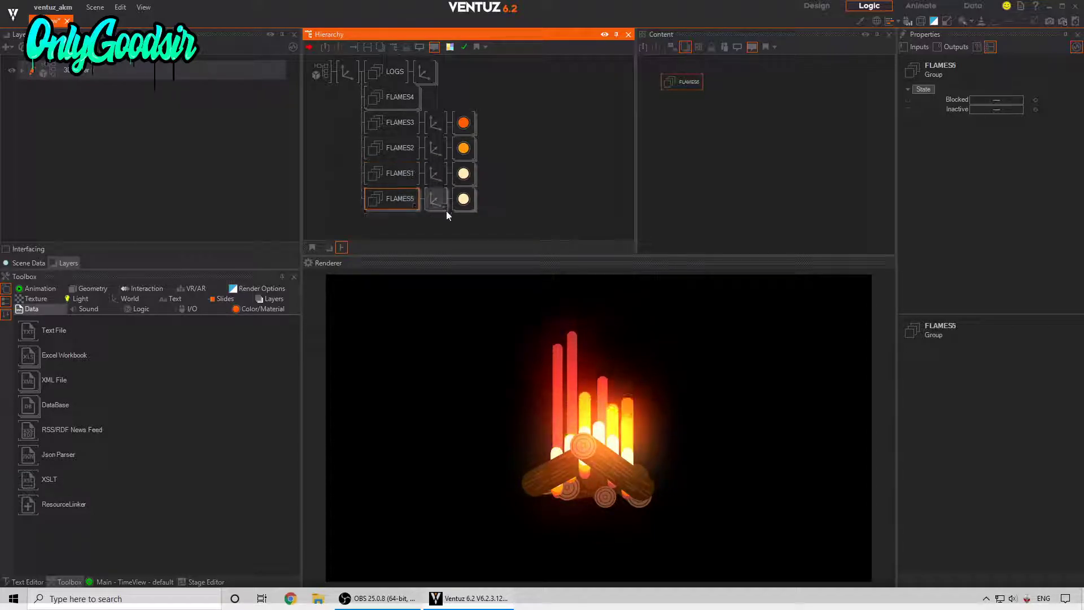
left_click(428, 201)
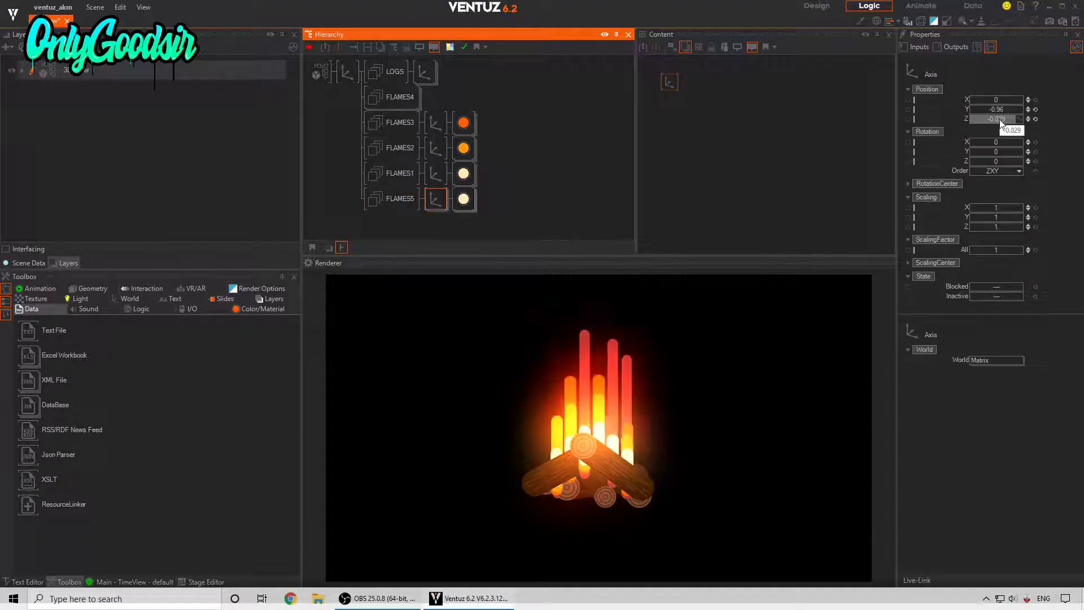
left_click(988, 119)
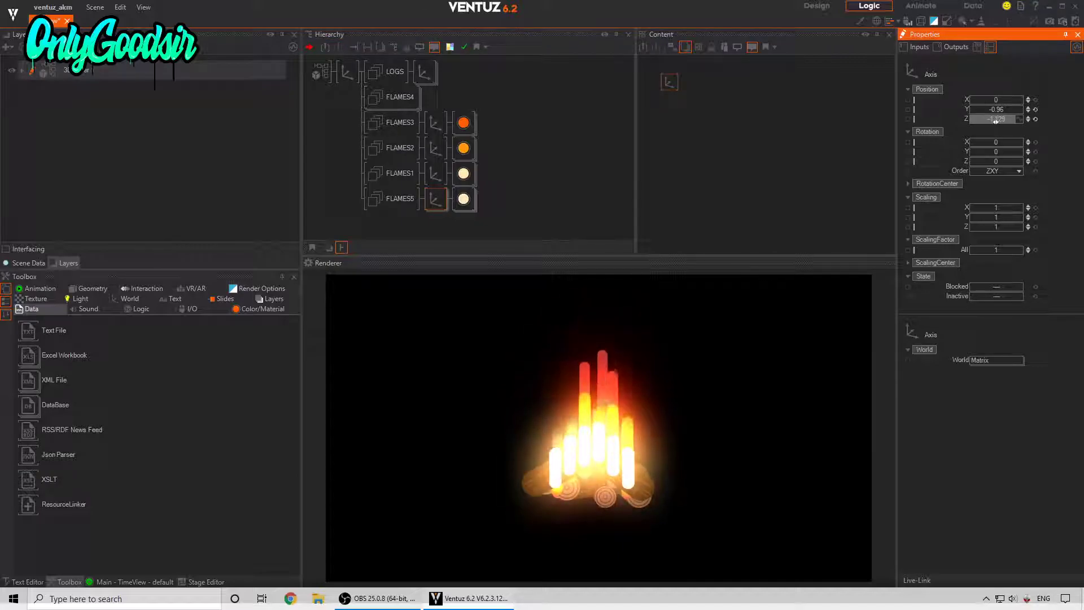
Set the Movers on all six FLAMES5 bars to a range of 0.015 to 0.11
left_click(463, 199)
scroll(490, 121, "down", 3)
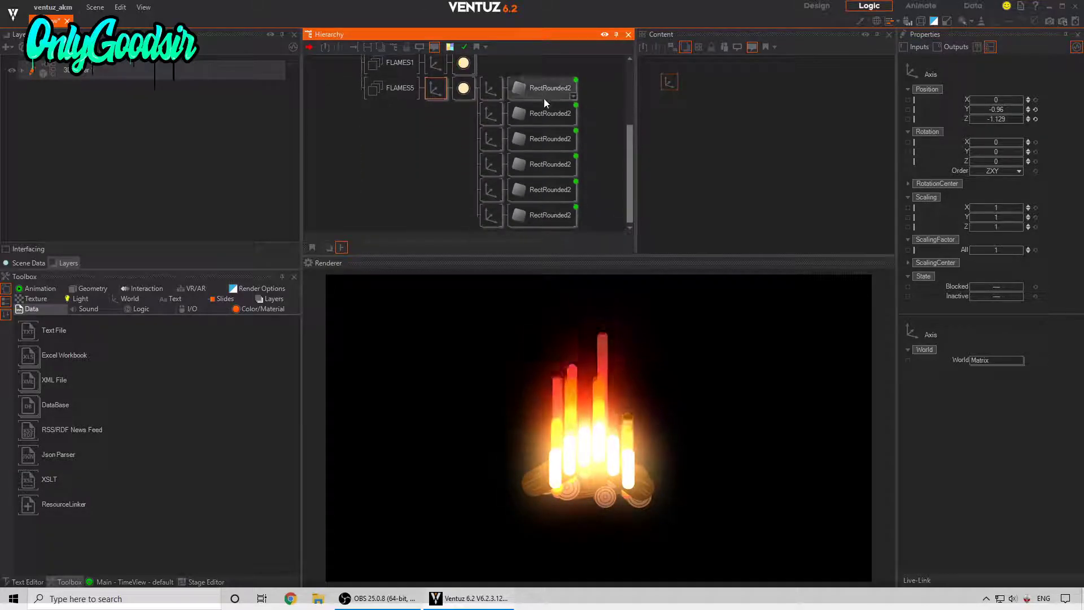
left_click(545, 113)
left_click(545, 138, "ctrl")
left_click(544, 165, "ctrl")
left_click(544, 186, "ctrl")
left_click(548, 215, "ctrl")
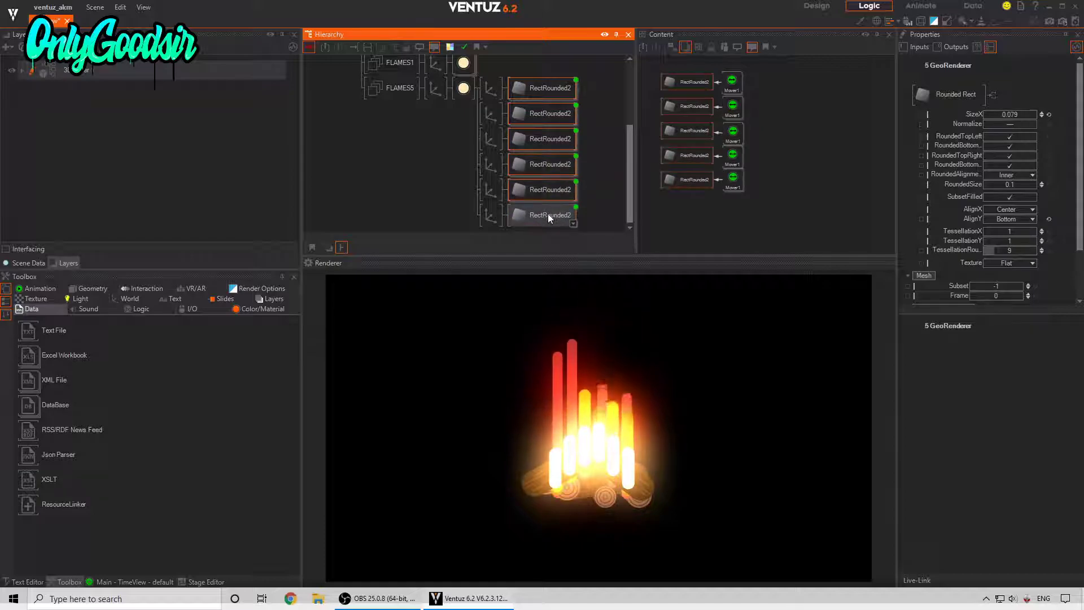
left_click(767, 73)
left_click_drag(732, 215, 733, 217)
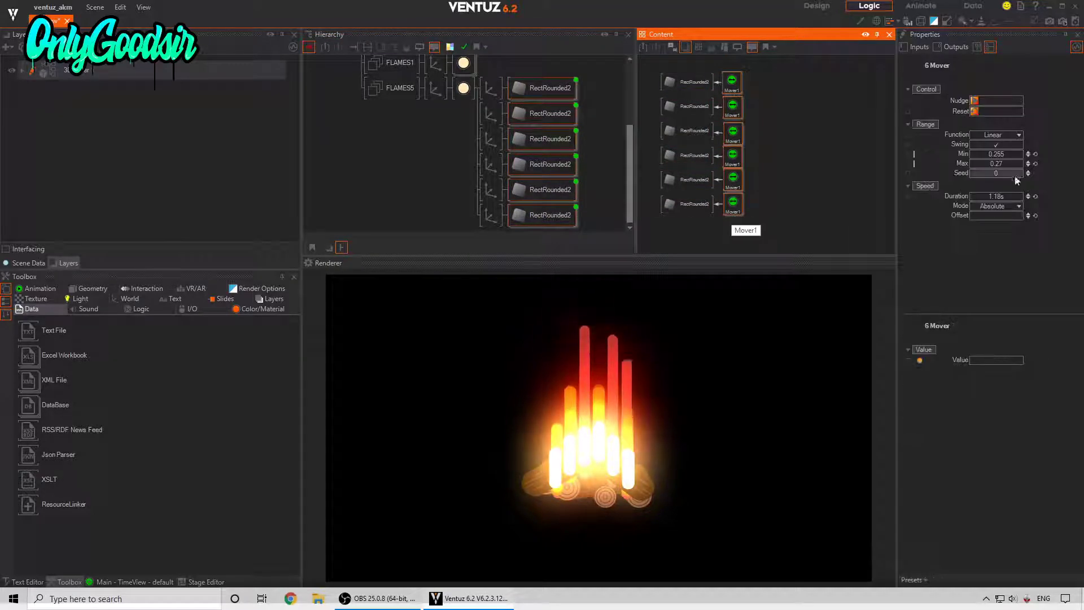
left_click_drag(1004, 155, 982, 157)
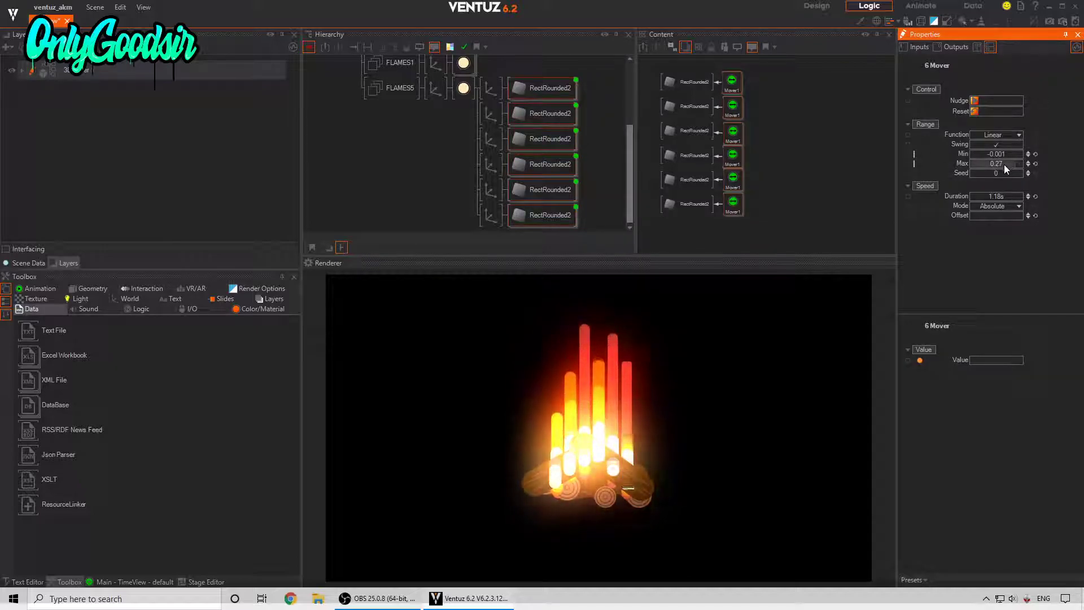
left_click_drag(1007, 156, 1005, 155)
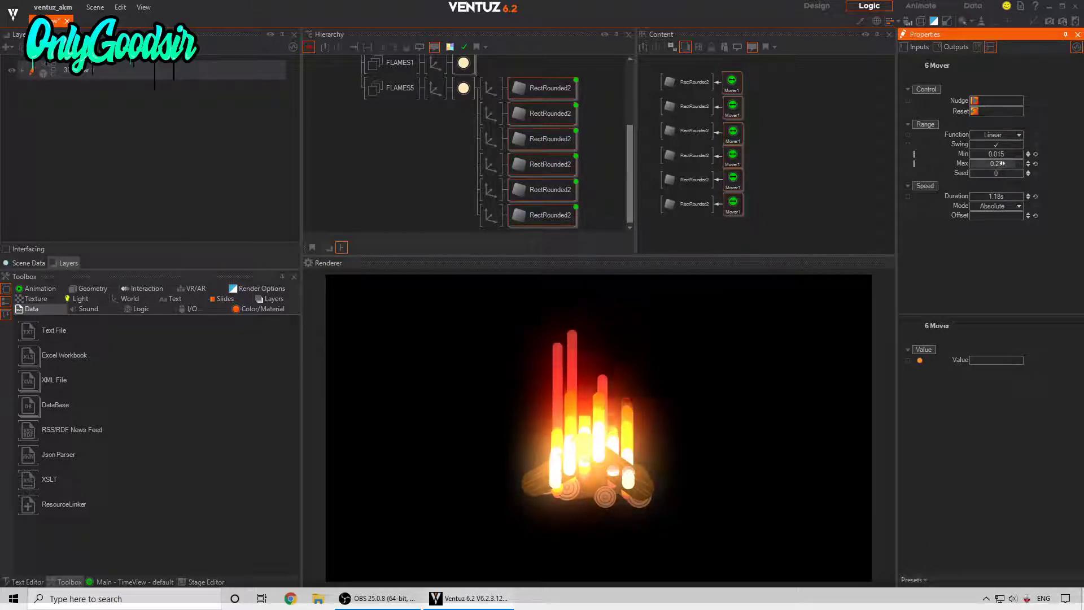
left_click_drag(997, 164, 969, 165)
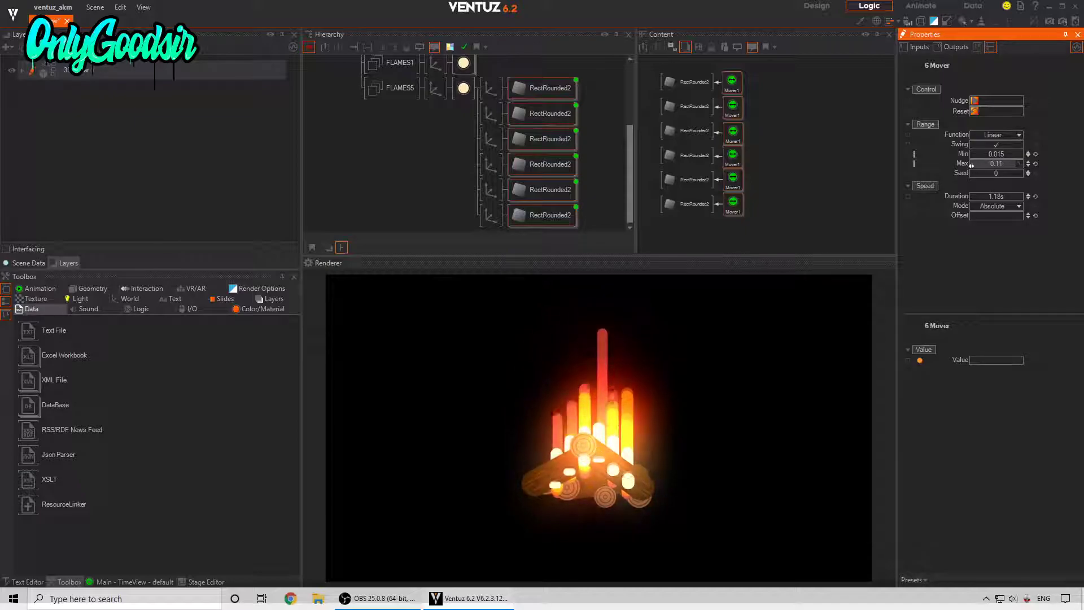
left_click(455, 150)
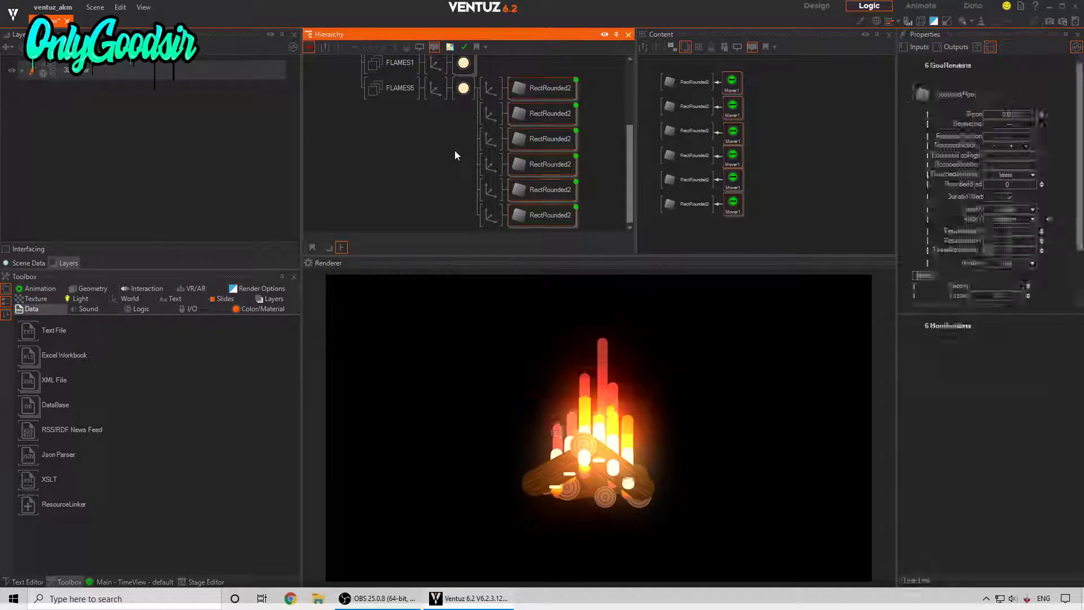
Reposition the first FLAMES5 bar's Axis, shifting it in X and setting Y to -2.34 and Z to -4.88
left_click(489, 89)
left_click(996, 99)
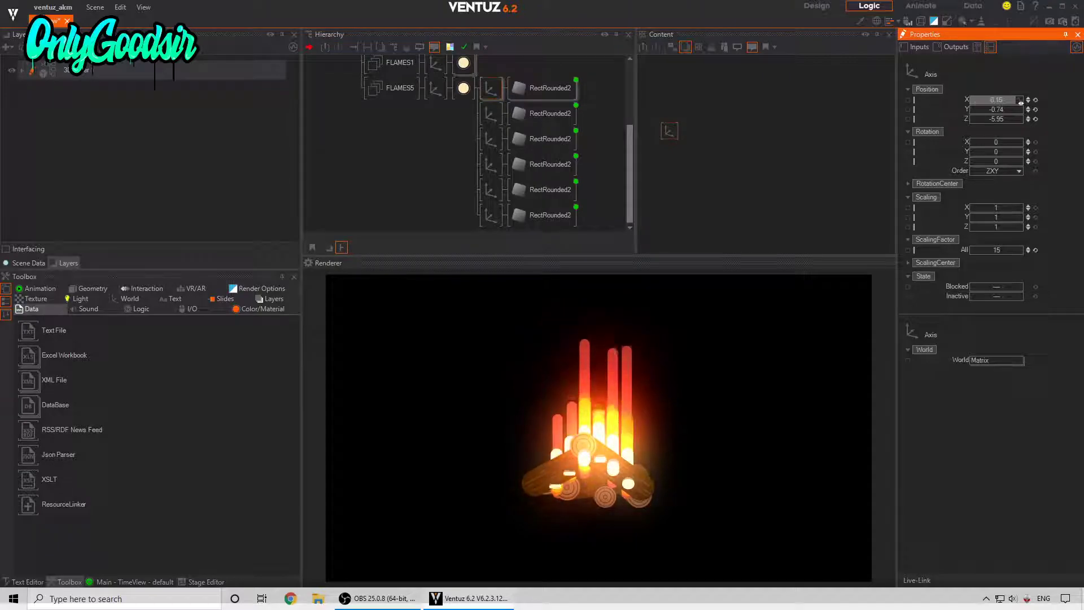
left_click_drag(1021, 102, 1019, 109)
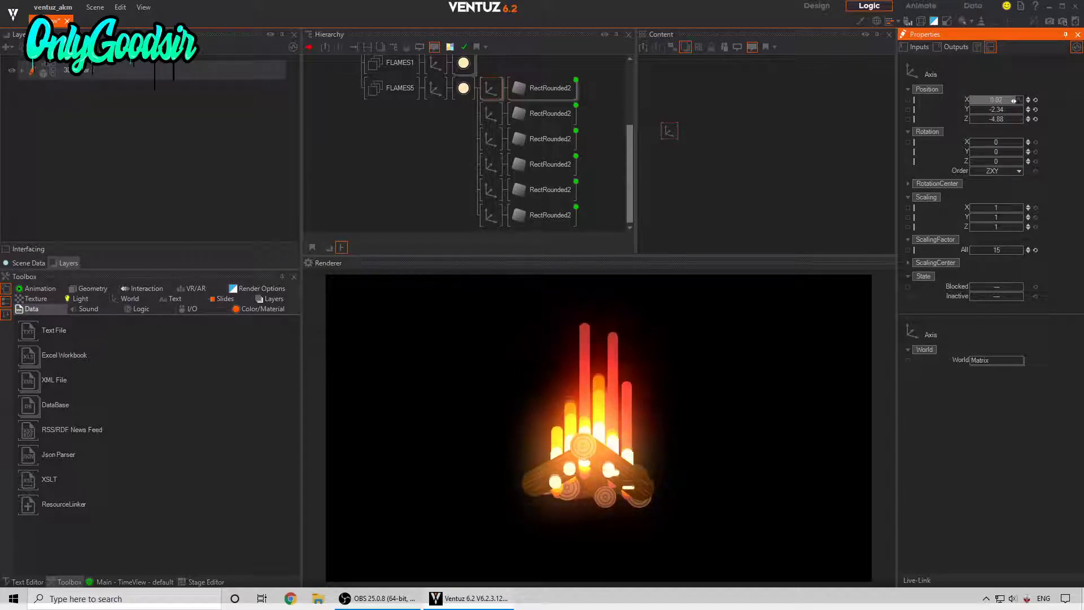
Delete three of the six bars in the FLAMES5 group together with their Axes
left_click(491, 114)
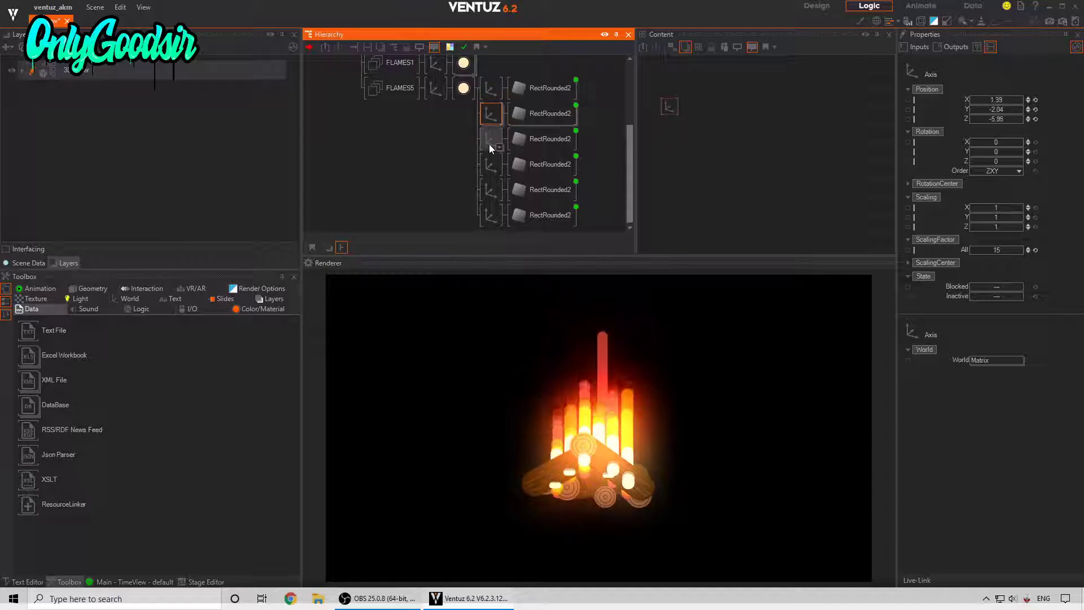
key("Delete")
left_click(489, 189)
key("Delete")
left_click(490, 213)
key("Delete")
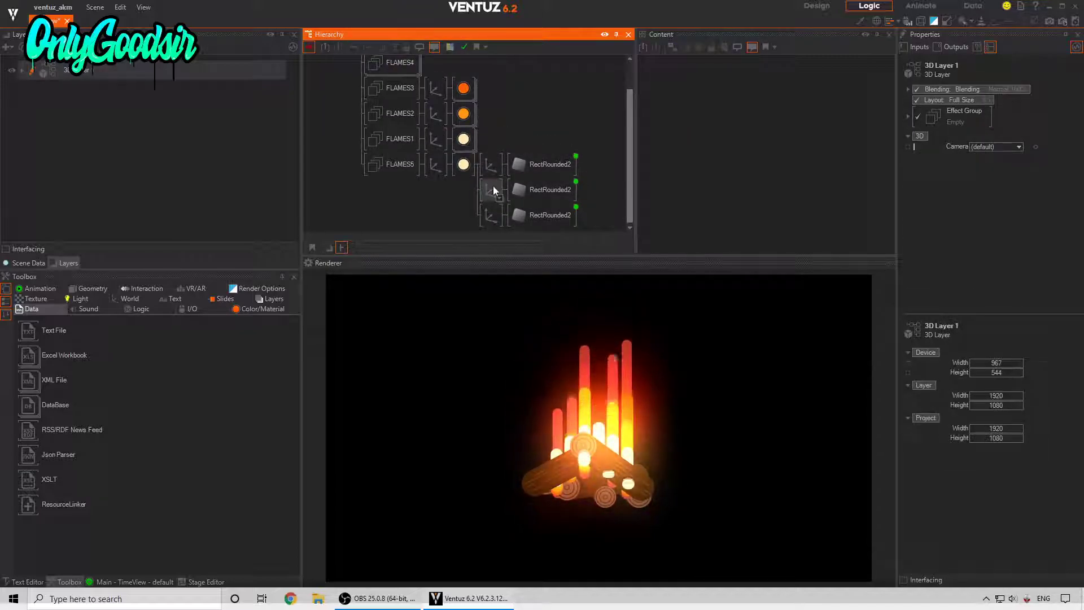
Move the Axis of the middle remaining FLAMES5 bar to X -1.66 and Y -2.41
left_click(491, 190)
left_click_drag(988, 100, 984, 103)
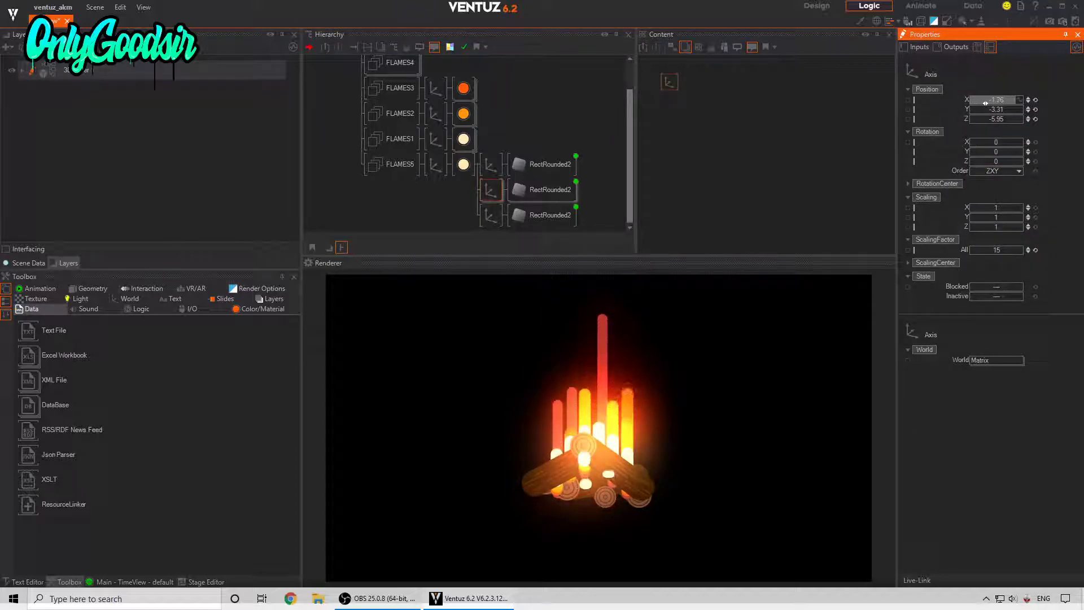
left_click_drag(983, 109, 973, 107)
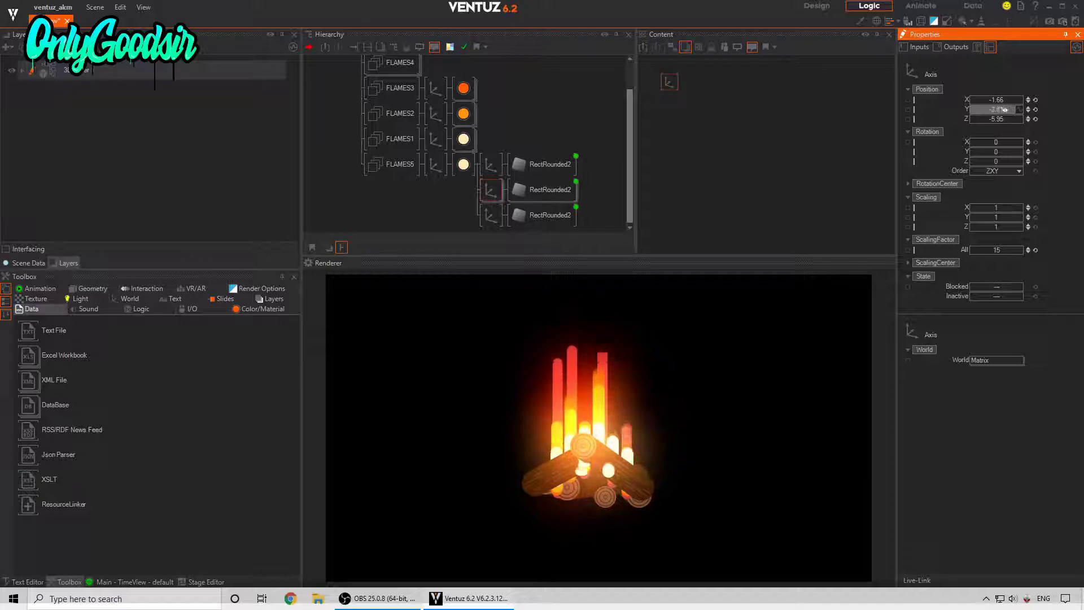
left_click_drag(1003, 110, 1008, 110)
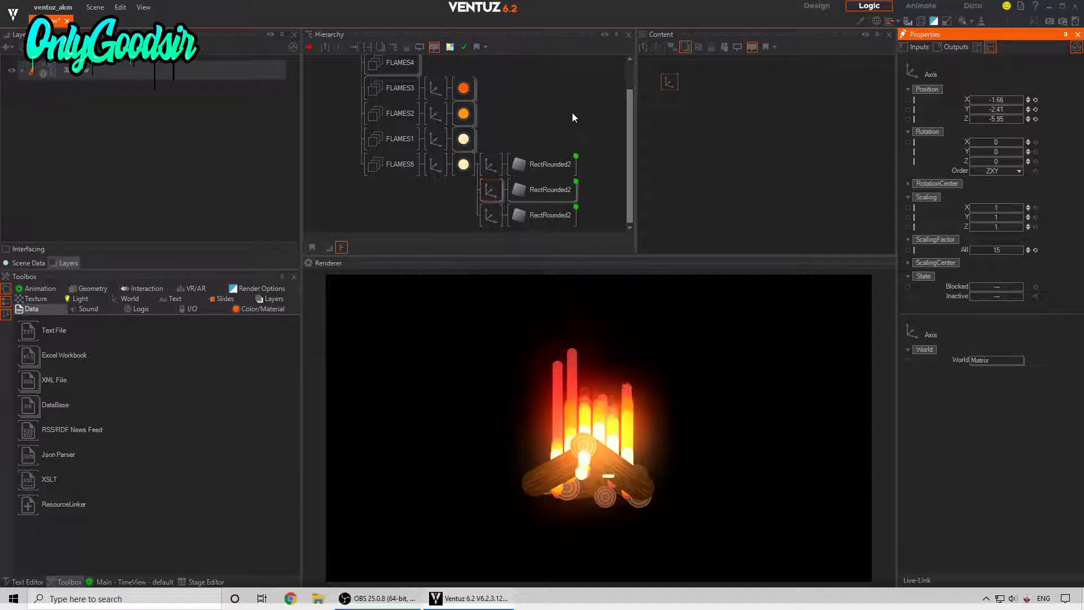
Move the Axis of the first FLAMES5 bar to X 1.97 and Y -3.84, and collapse the FLAMES5 group
left_click(491, 169)
left_click(992, 101)
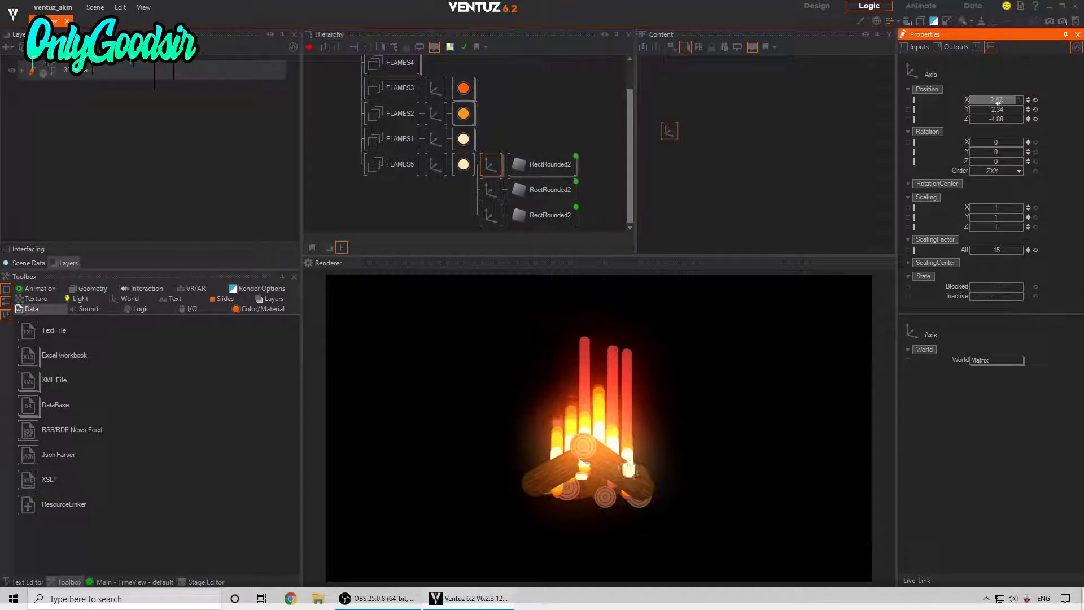
left_click(1004, 110)
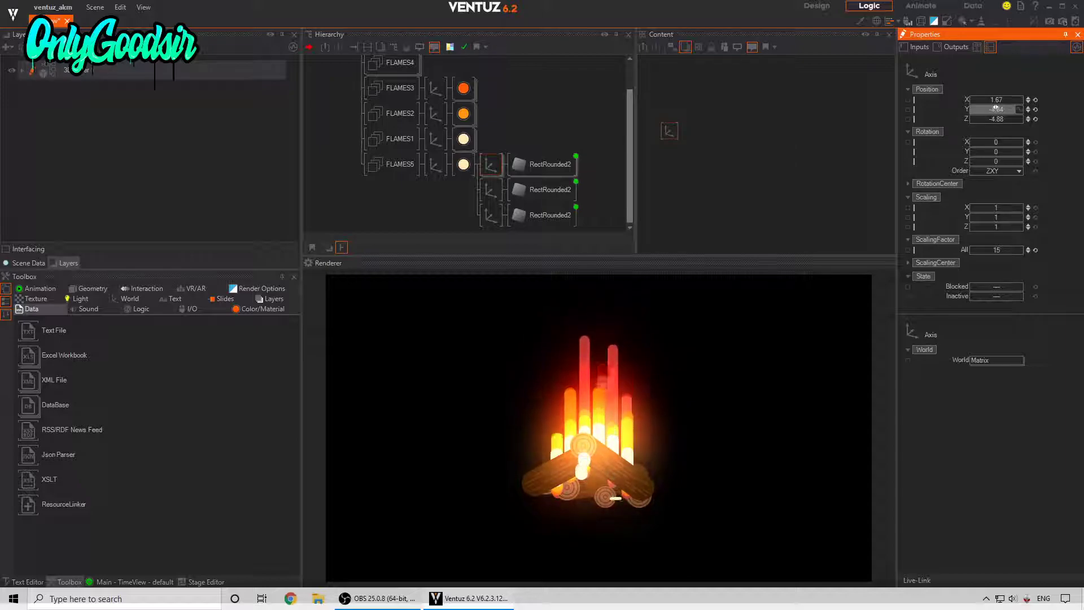
left_click_drag(997, 102, 1000, 100)
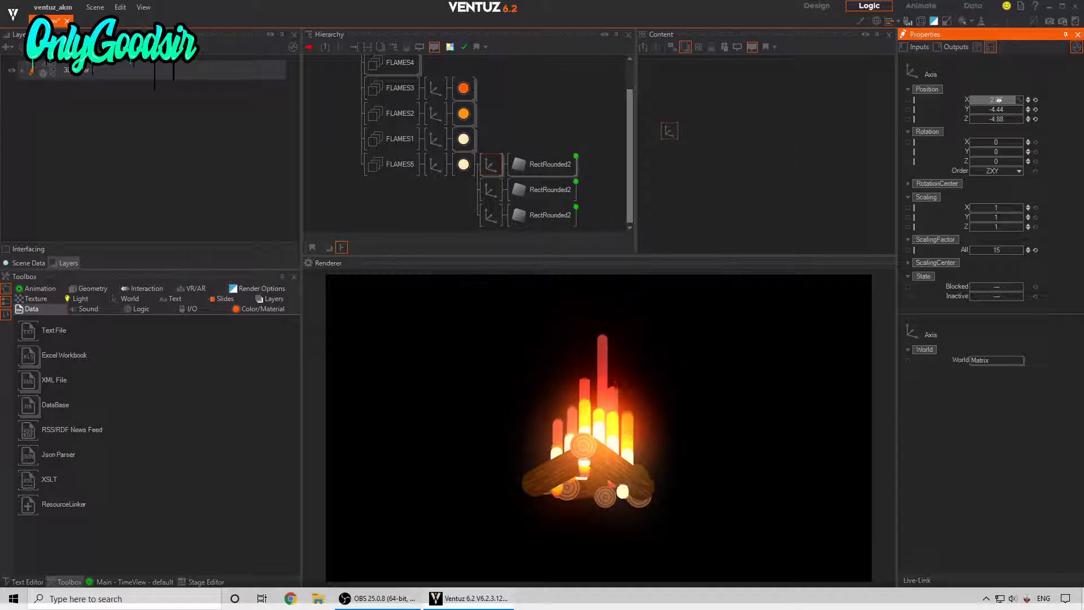
left_click(1001, 111)
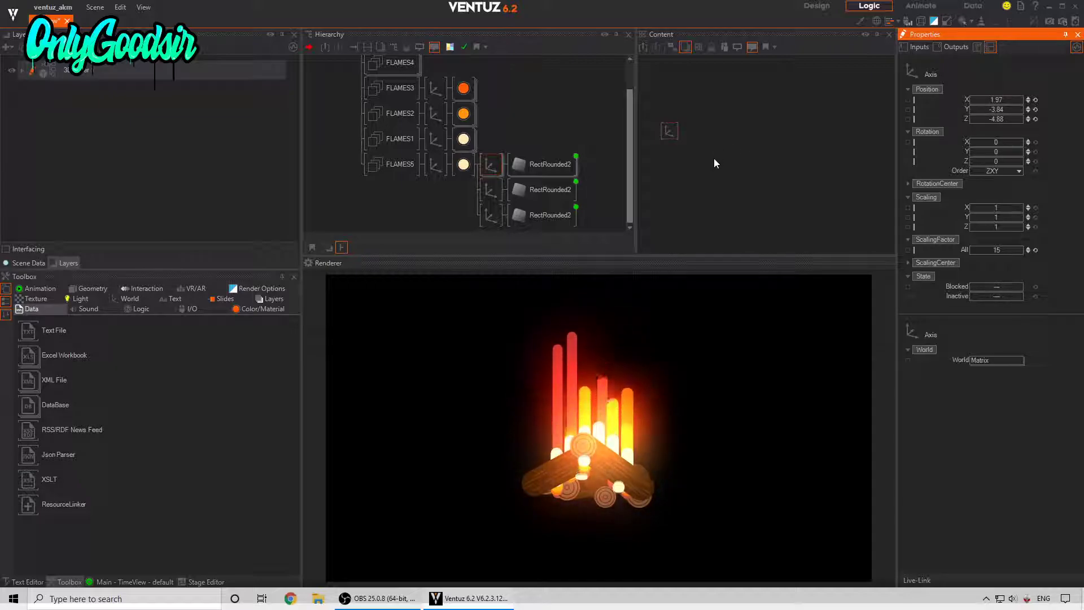
left_click(380, 201)
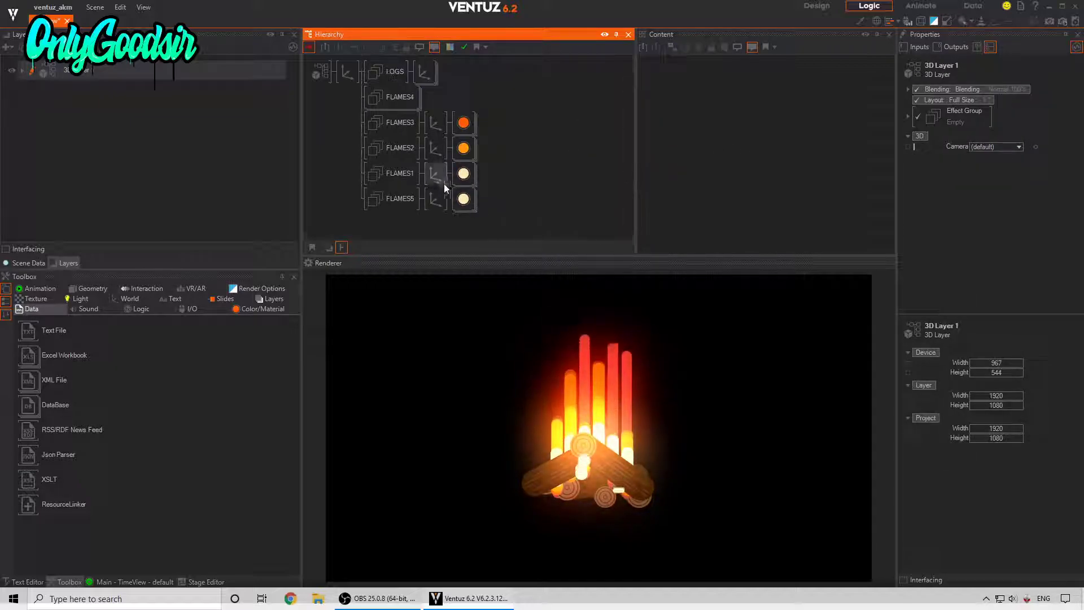
Set the root Axis of the campfire to Z scaling 2.25 and Z position 25.8, keeping its rotation at zero
left_click(347, 73)
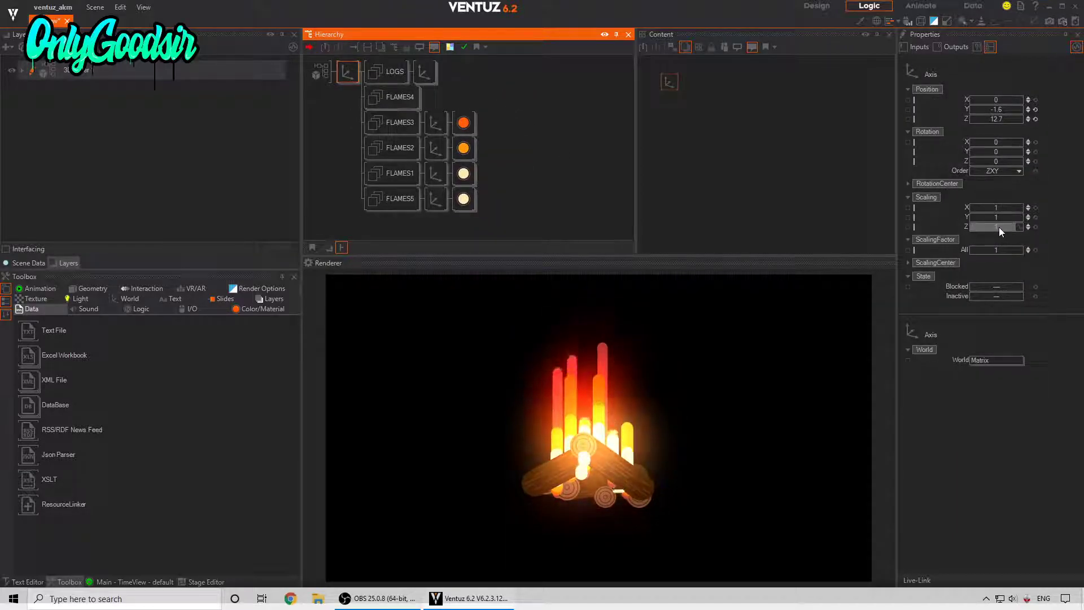
left_click_drag(999, 232, 1011, 226)
mouse_move(1002, 152)
left_mouse_down()
mouse_move(984, 152)
mouse_move(1014, 157)
left_mouse_up()
left_click(1034, 152)
mouse_move(1009, 120)
left_mouse_down()
mouse_move(987, 119)
mouse_move(1010, 119)
left_mouse_up()
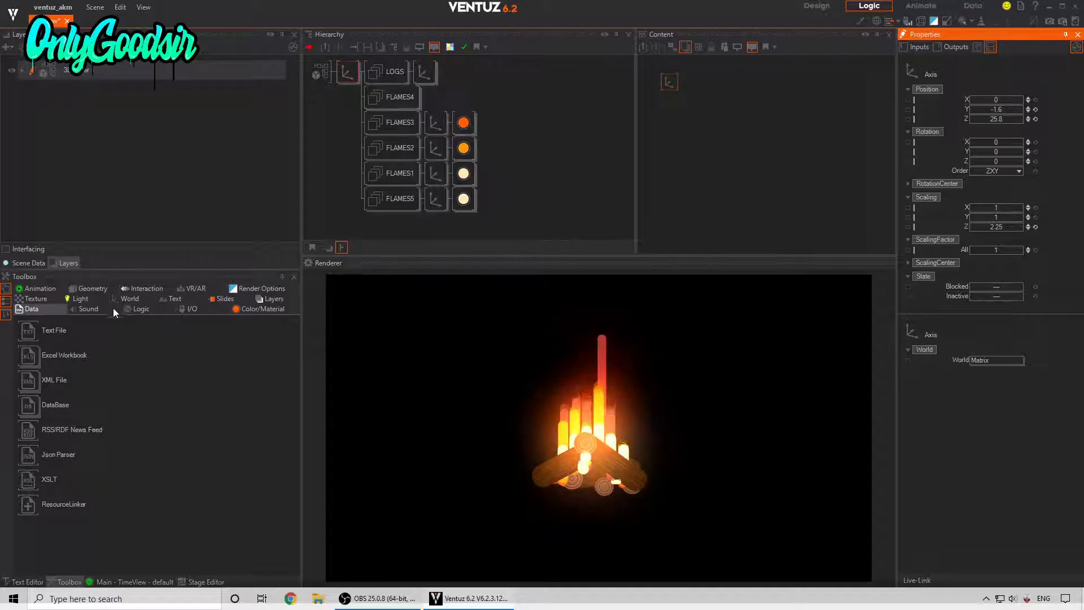
left_click(127, 300)
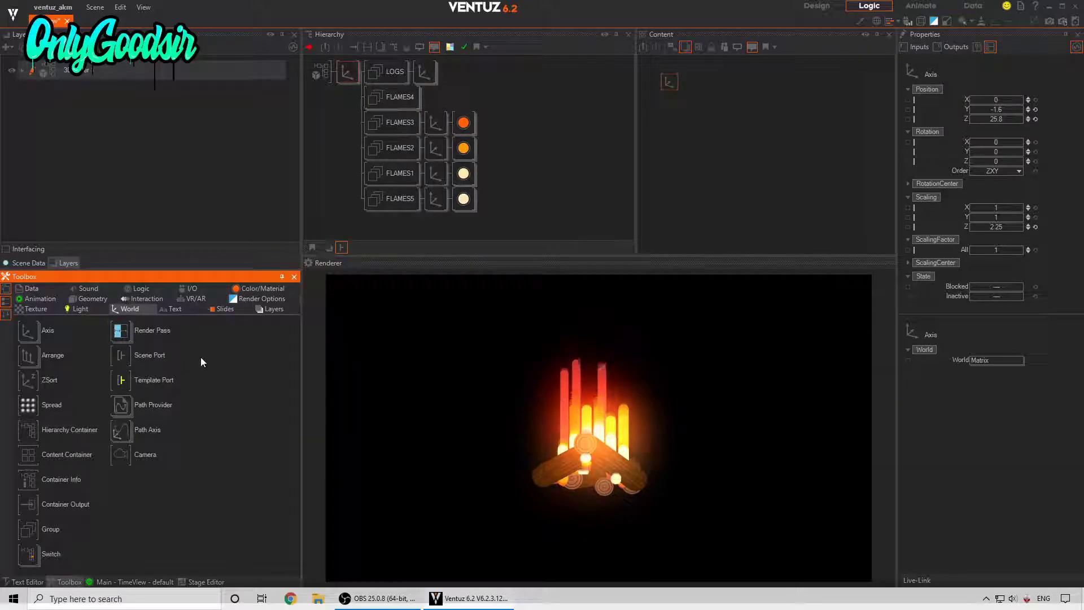
left_click(91, 298)
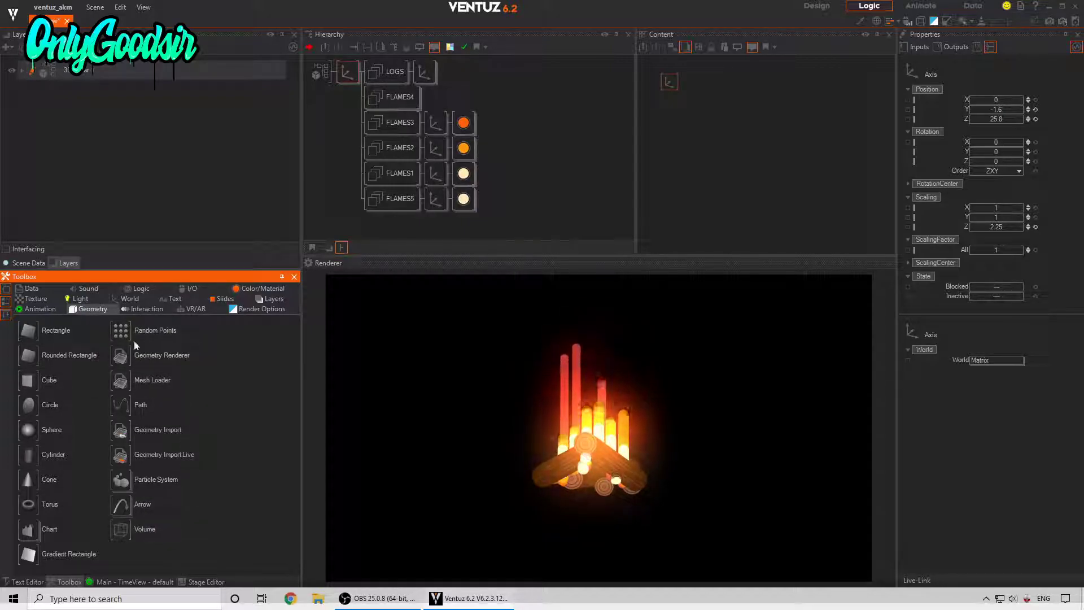
left_click(130, 481)
left_click_drag(130, 491, 387, 218)
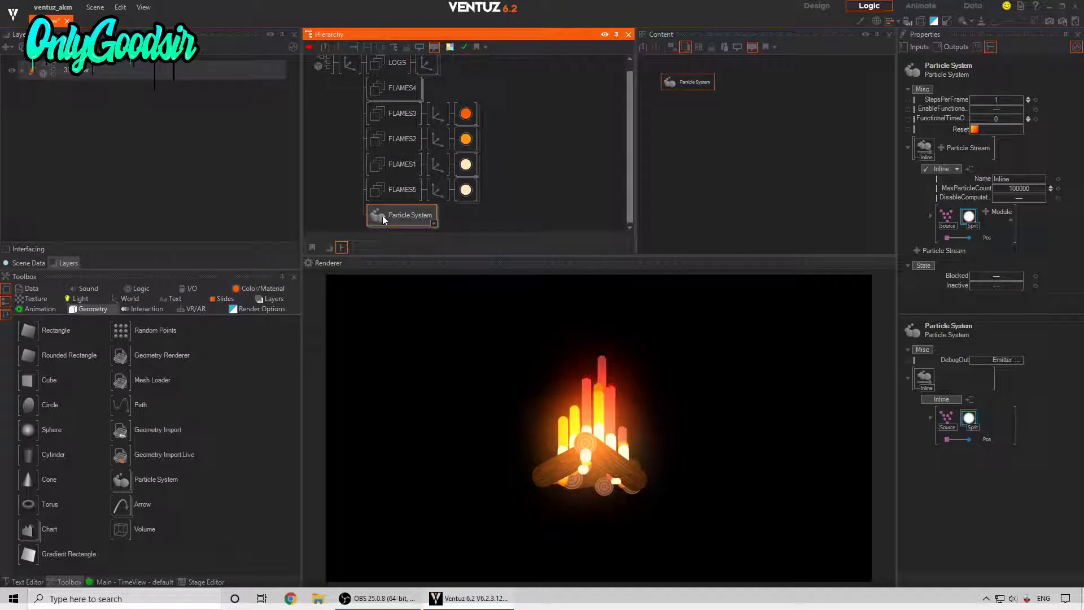
key("Delete")
Add a Source+Sprite Particle System after the FLAMES5 group and place an Axis in front of it
left_click(140, 481)
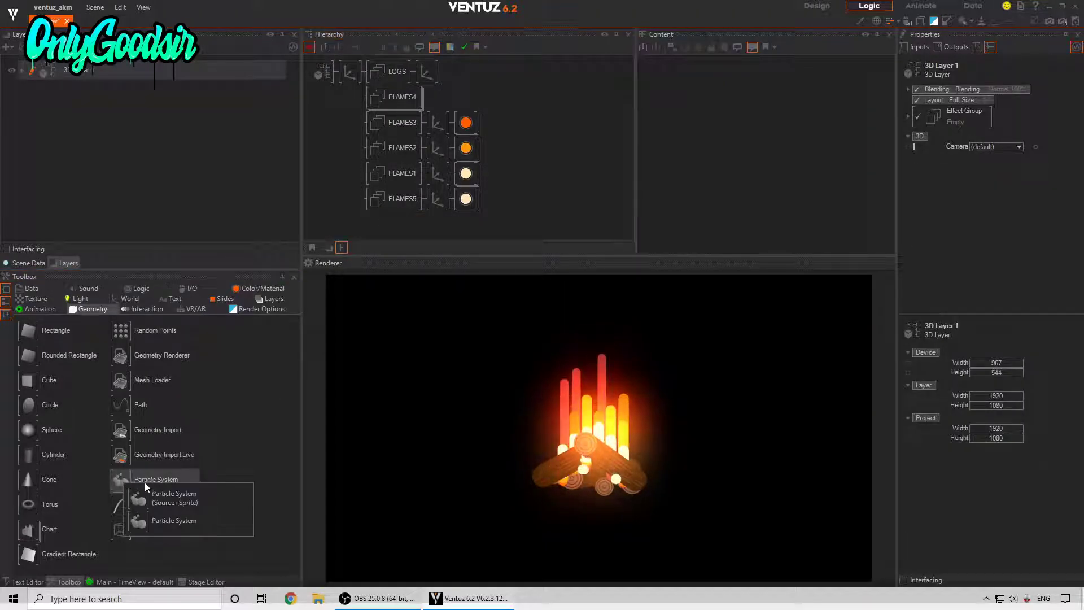
left_click_drag(164, 497, 384, 218)
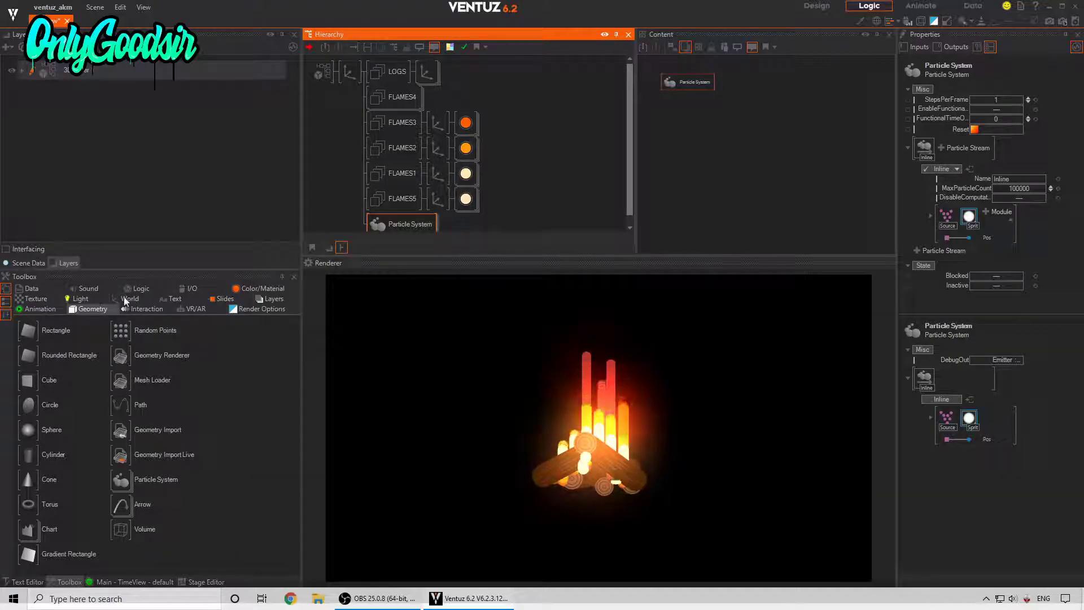
left_click(126, 299)
left_click_drag(369, 223, 370, 224)
Insert a Material between the new Axis and the Particle System and set its shading to No Light
left_click(242, 289)
left_click_drag(28, 331, 383, 223)
left_click(375, 218)
left_click(410, 218)
left_click(990, 150)
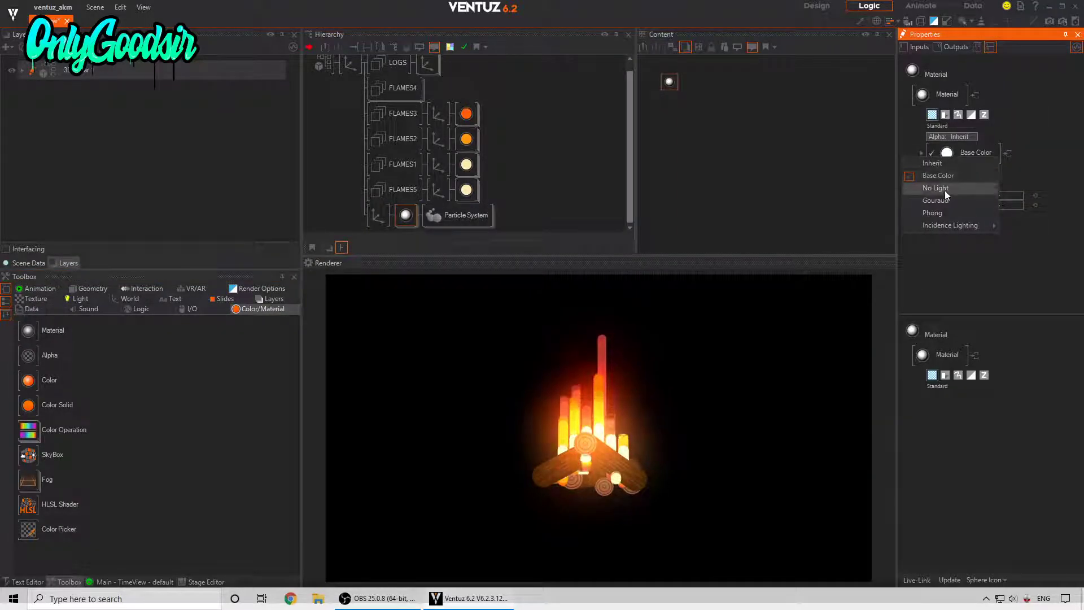
left_click(944, 190)
Scale the Particle System's Axis by a factor of 9 and move it to Y -5 and Z -6.8
left_click(378, 214)
left_click_drag(1000, 250, 1020, 252)
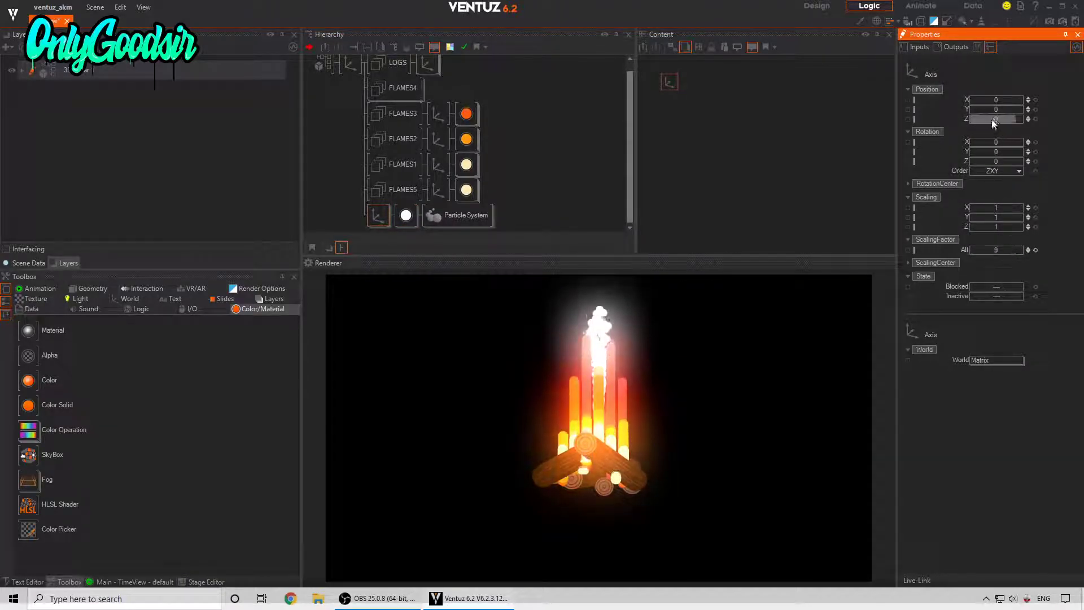
mouse_move(999, 118)
left_mouse_down()
mouse_move(969, 115)
mouse_move(997, 106)
mouse_move(987, 106)
left_mouse_up()
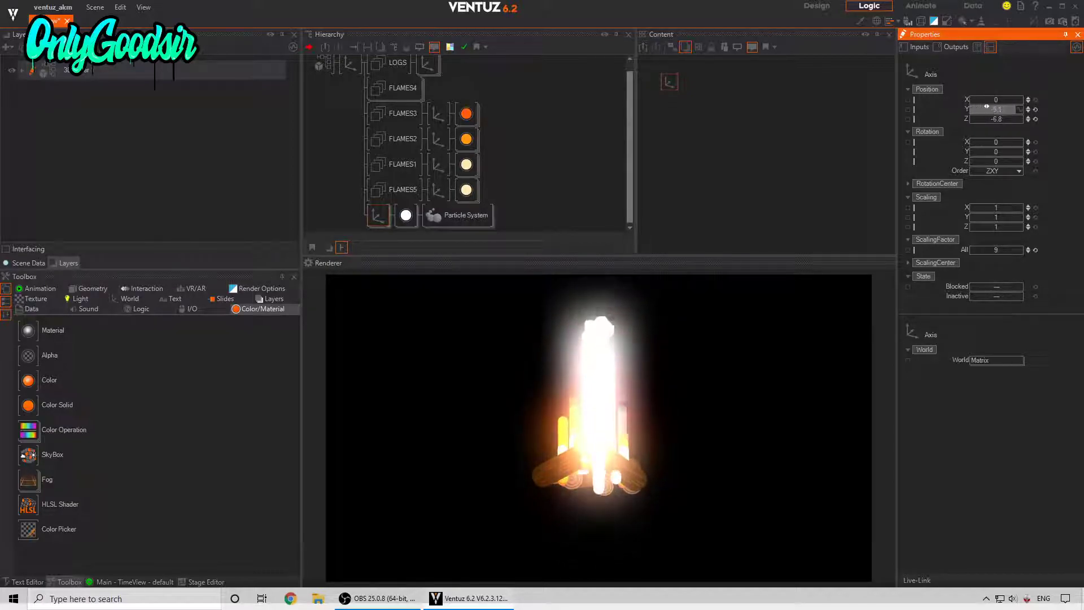
Examine the parameters of the Particle System's Sprites and Source modules
left_click(467, 216)
left_click(969, 217)
scroll(963, 179, "down", 2)
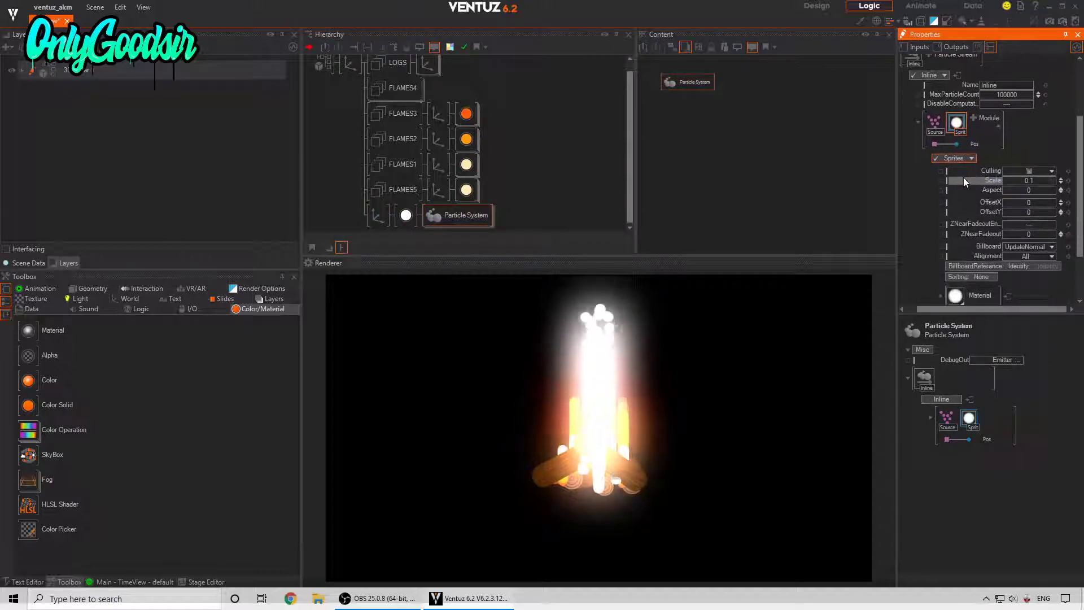
scroll(1035, 185, "down", 2)
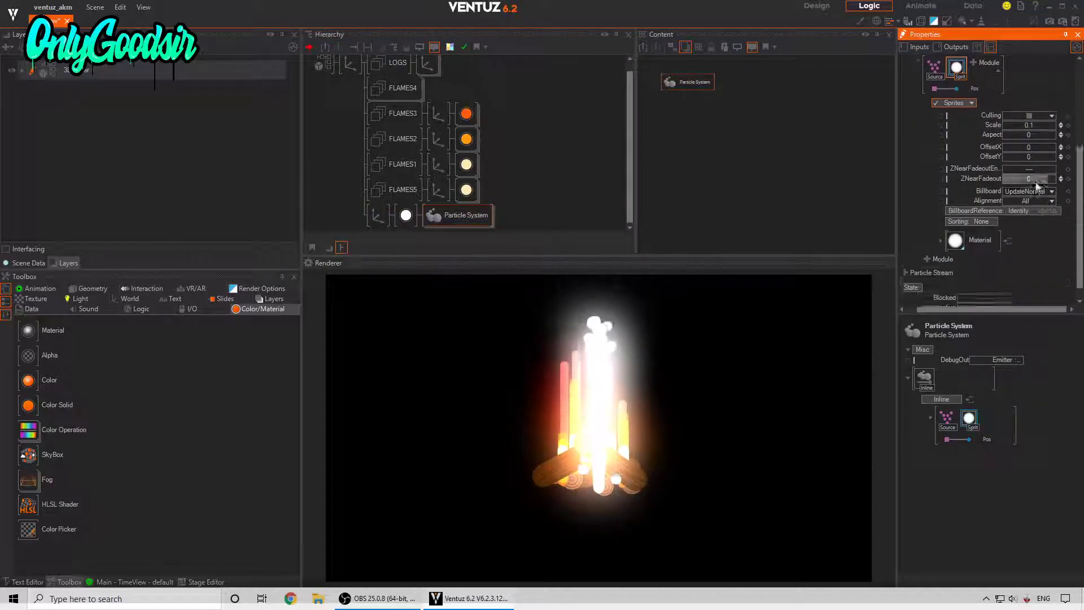
scroll(1013, 246, "up", 2)
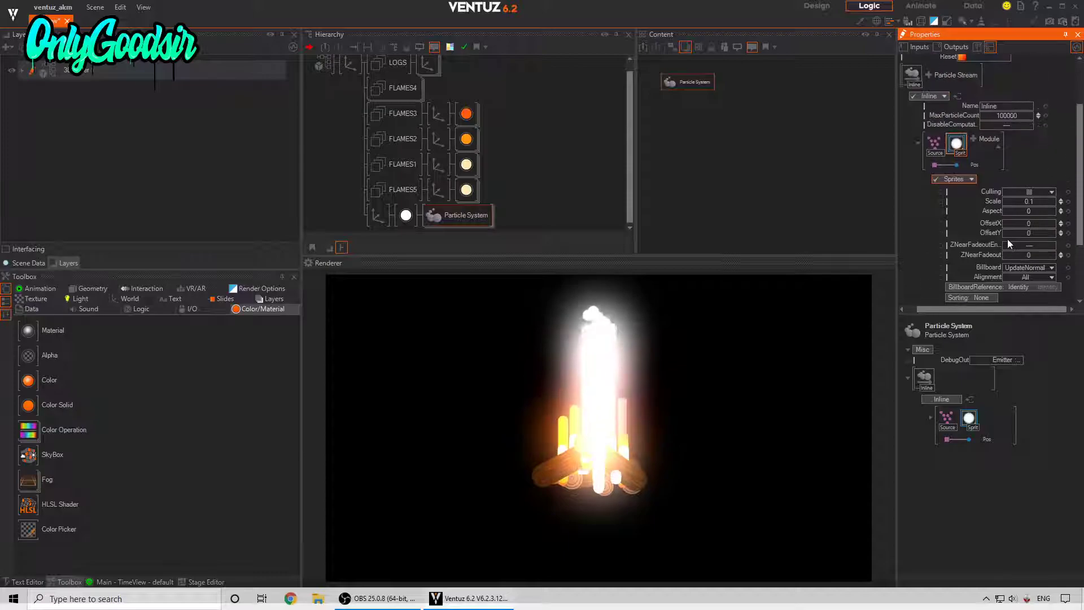
left_click(942, 148)
scroll(1012, 203, "down", 3)
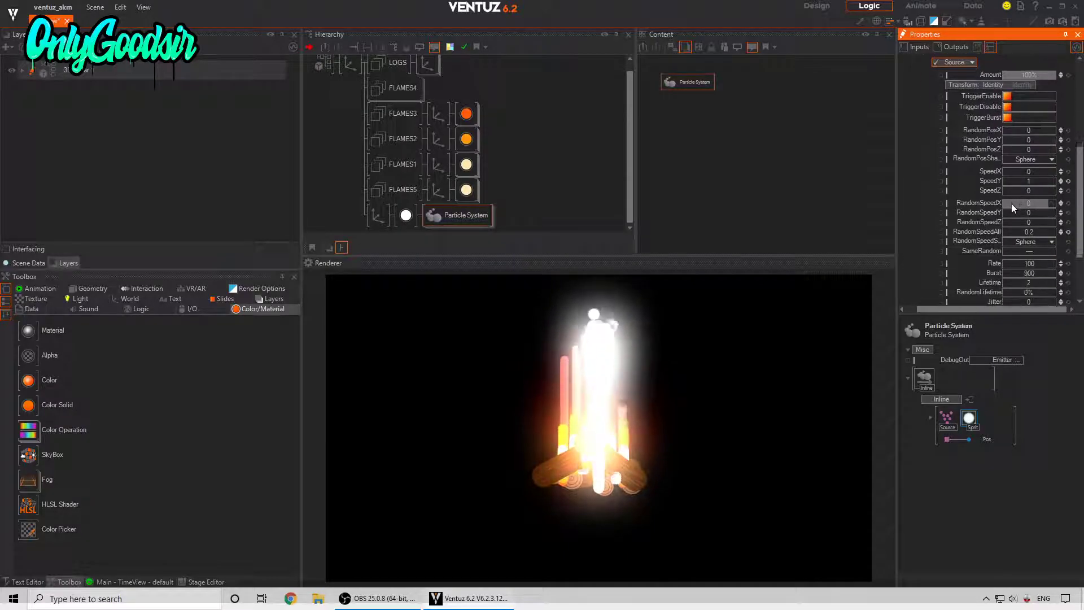
scroll(1025, 232, "down", 2)
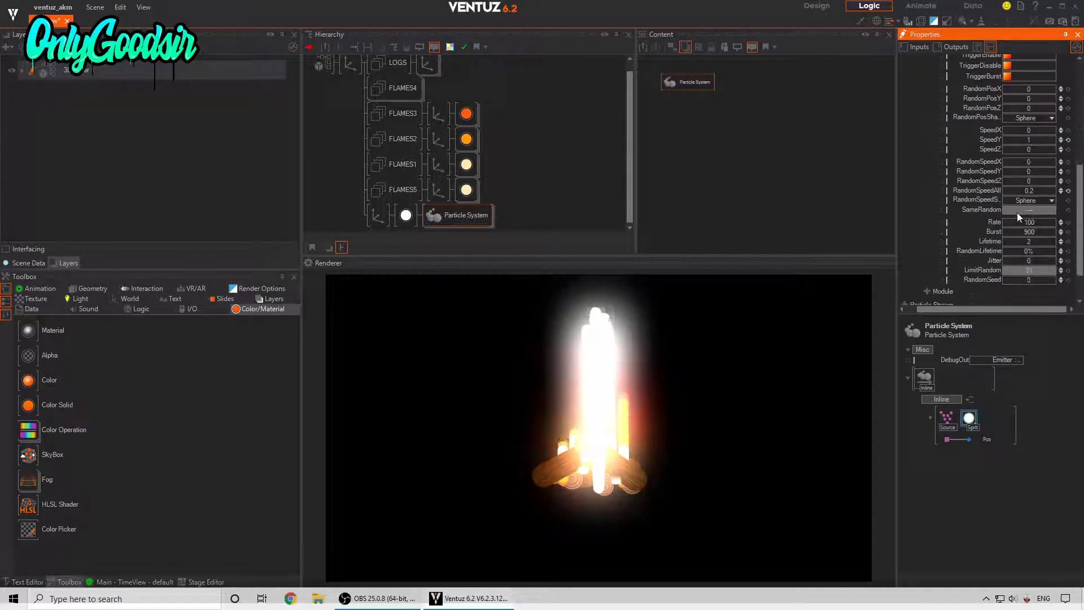
scroll(1026, 185, "down", 2)
scroll(1025, 150, "up", 3)
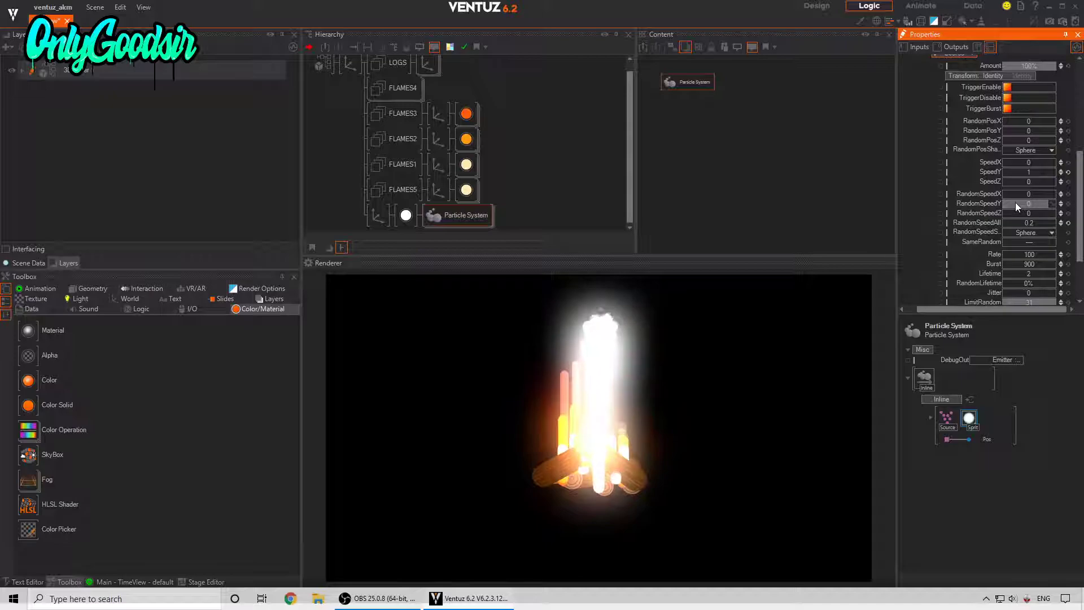
scroll(999, 195, "up", 1)
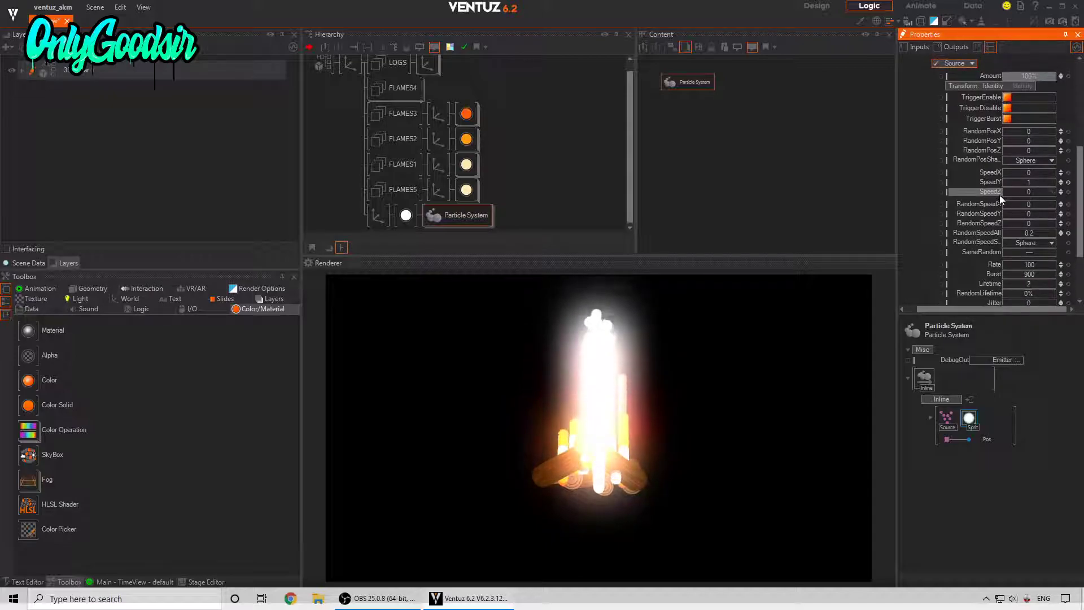
scroll(1035, 216, "up", 2)
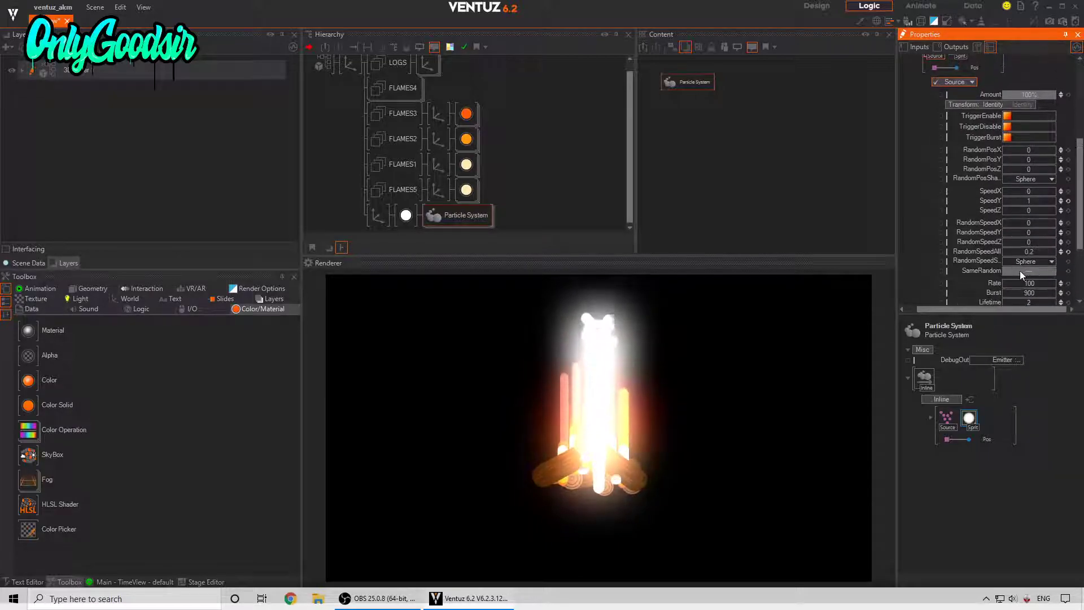
scroll(1030, 198, "up", 1)
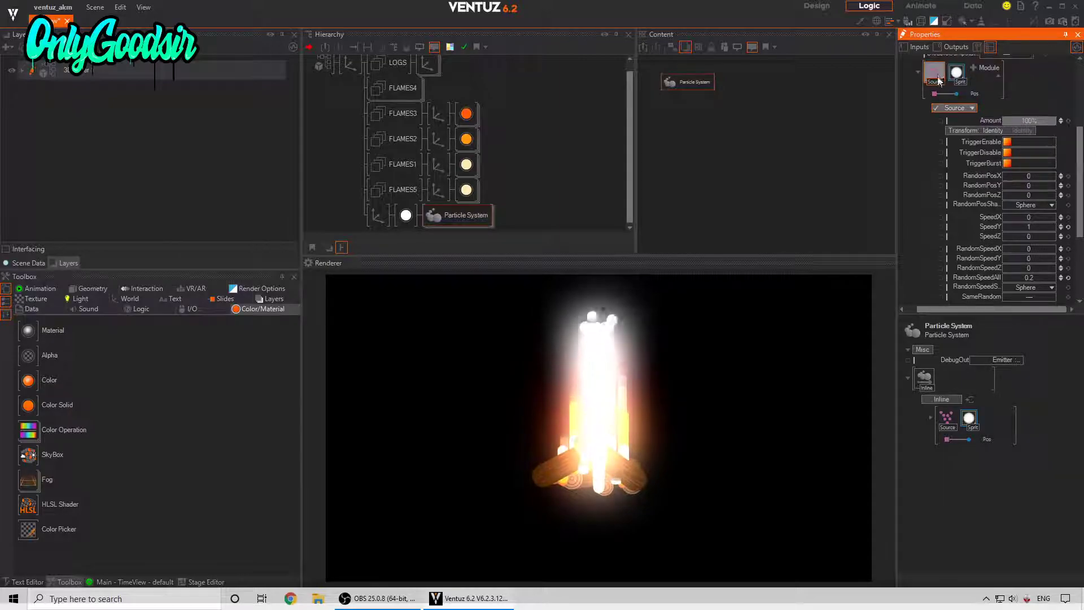
Set the particle sprites' Scale to 0.018 and the Source module's RandomPosX to 1.17 and SpeedY to 0.3294
left_click(958, 78)
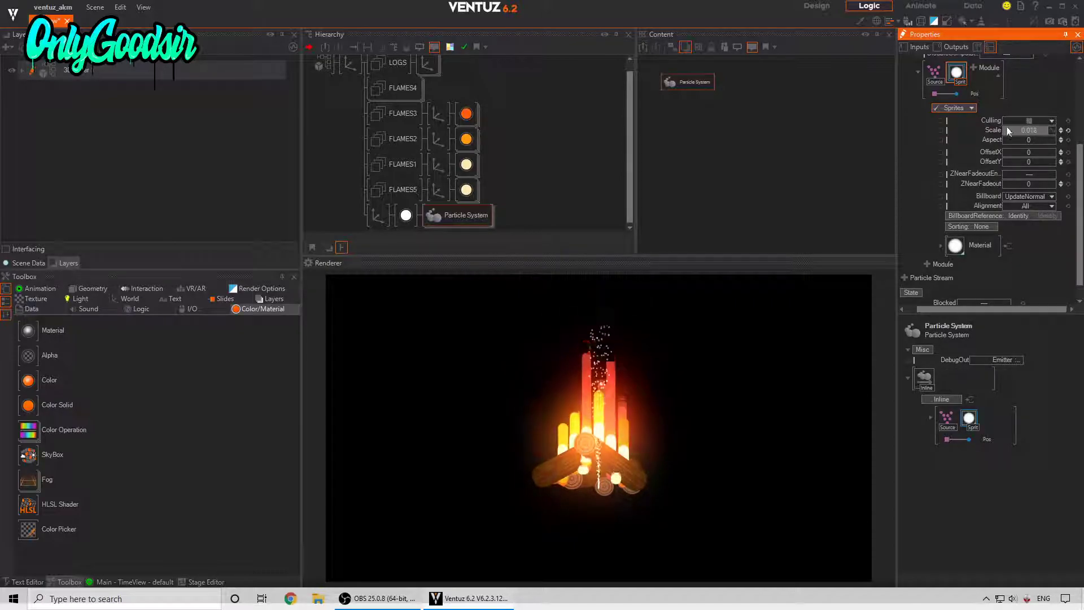
left_click(935, 73)
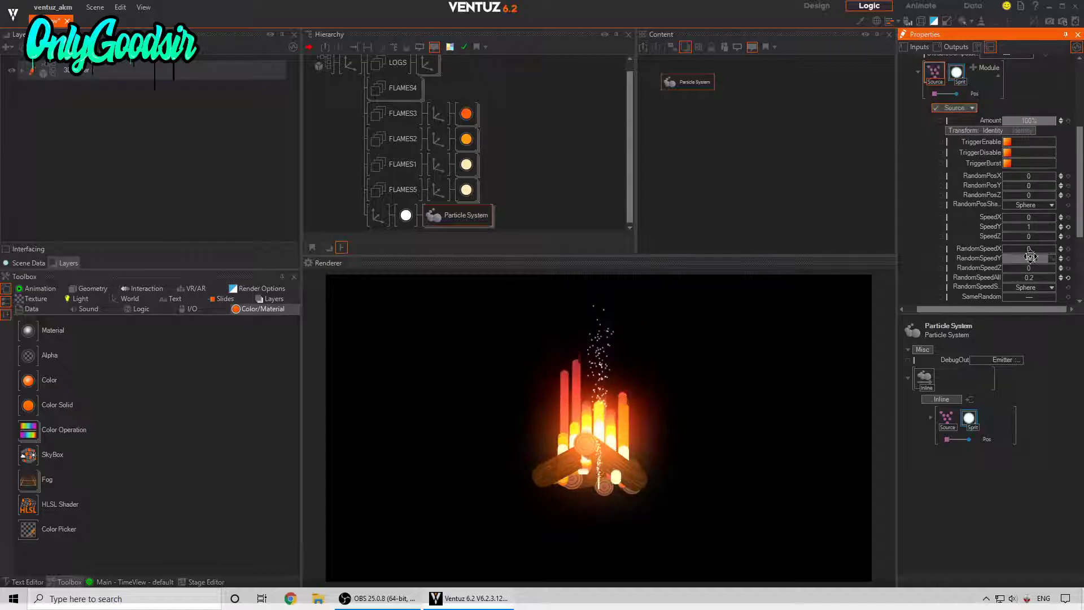
scroll(1031, 256, "down", 1)
scroll(1029, 204, "down", 1)
scroll(1028, 203, "down", 1)
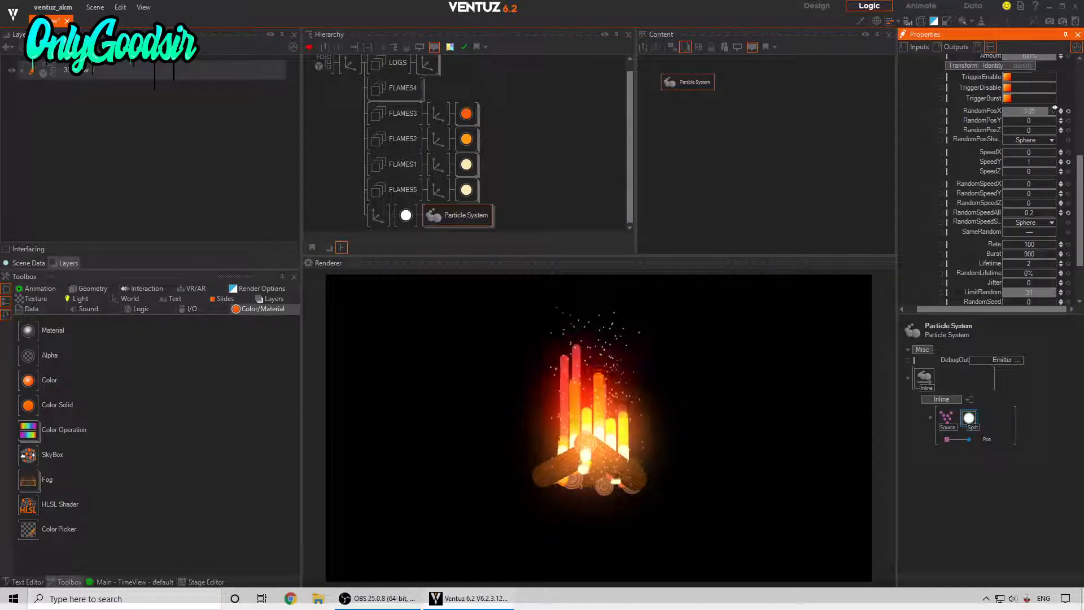
left_click_drag(1053, 107, 1053, 108)
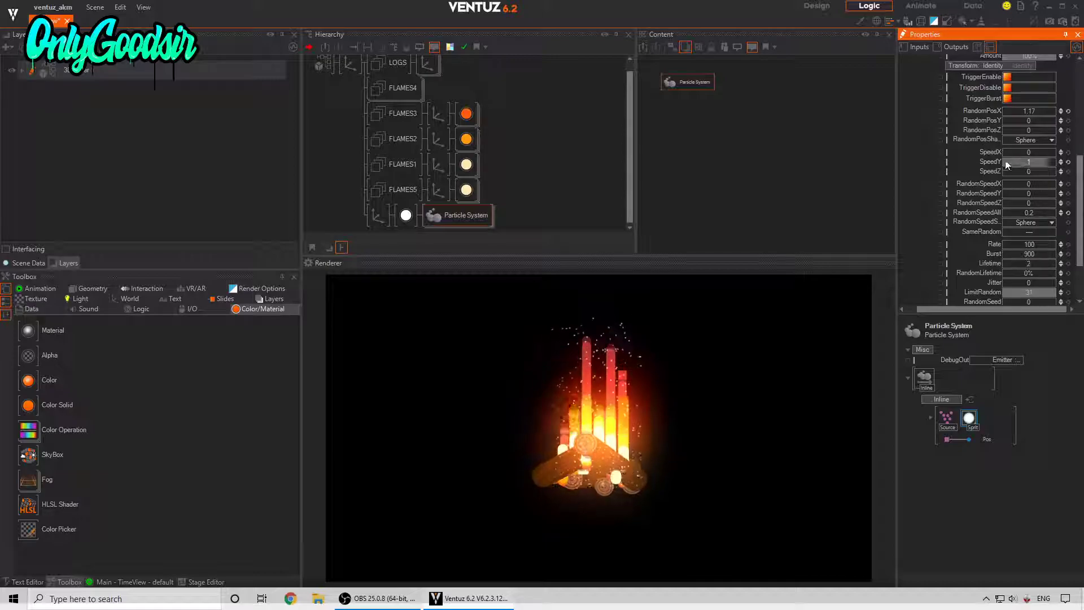
left_click_drag(1035, 162, 1026, 163)
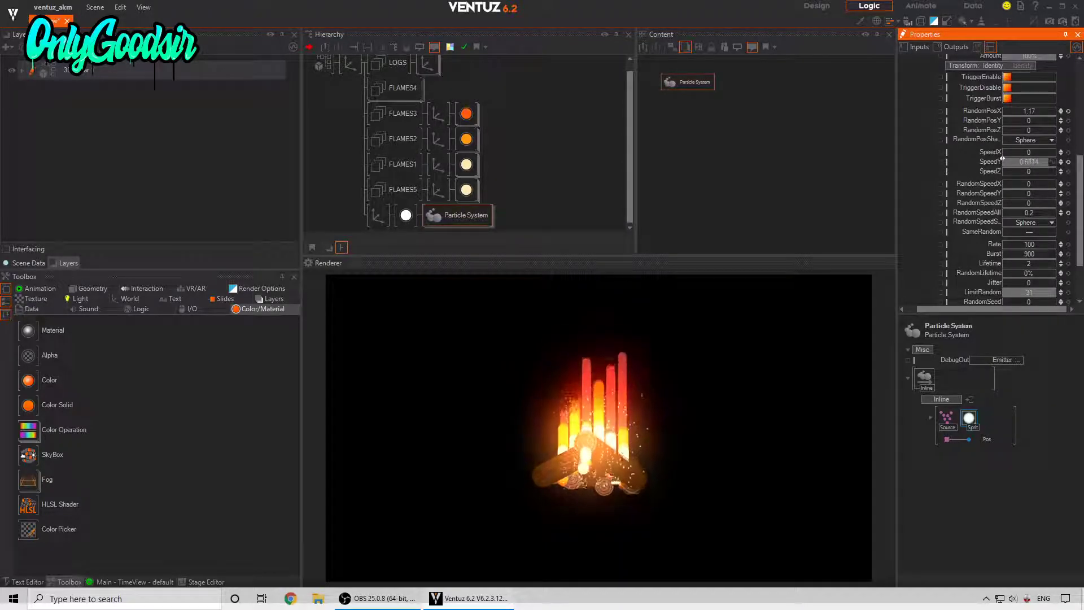
left_click_drag(1002, 159, 1002, 159)
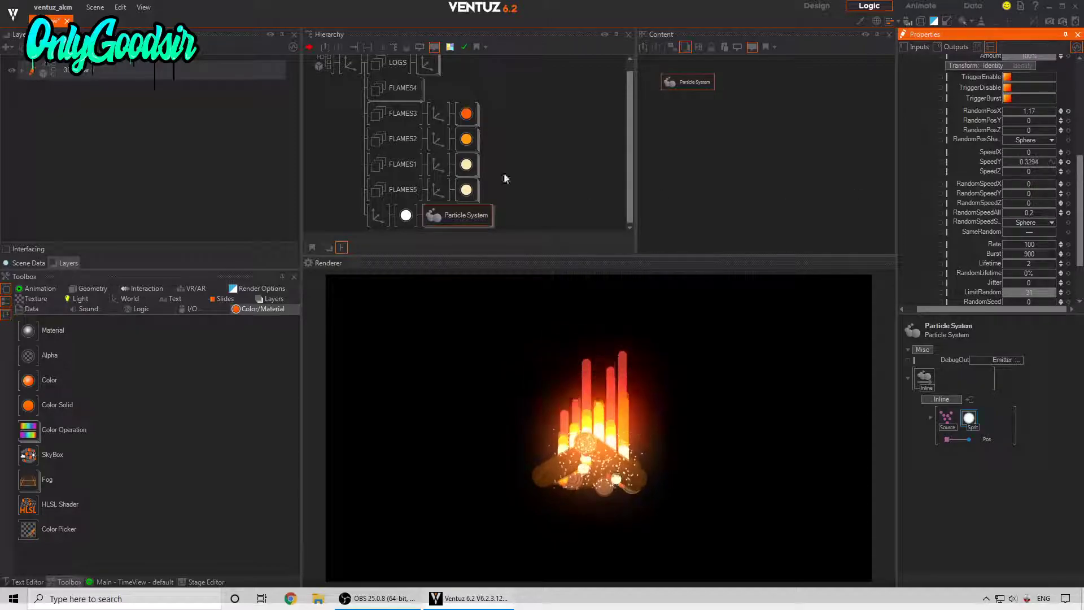
Move the Particle System branch between FLAMES3 and FLAMES2 in the hierarchy and set its Axis to Z -5.46
left_click_drag(375, 212, 378, 134)
left_click(999, 118)
left_click_drag(1002, 118, 1016, 120)
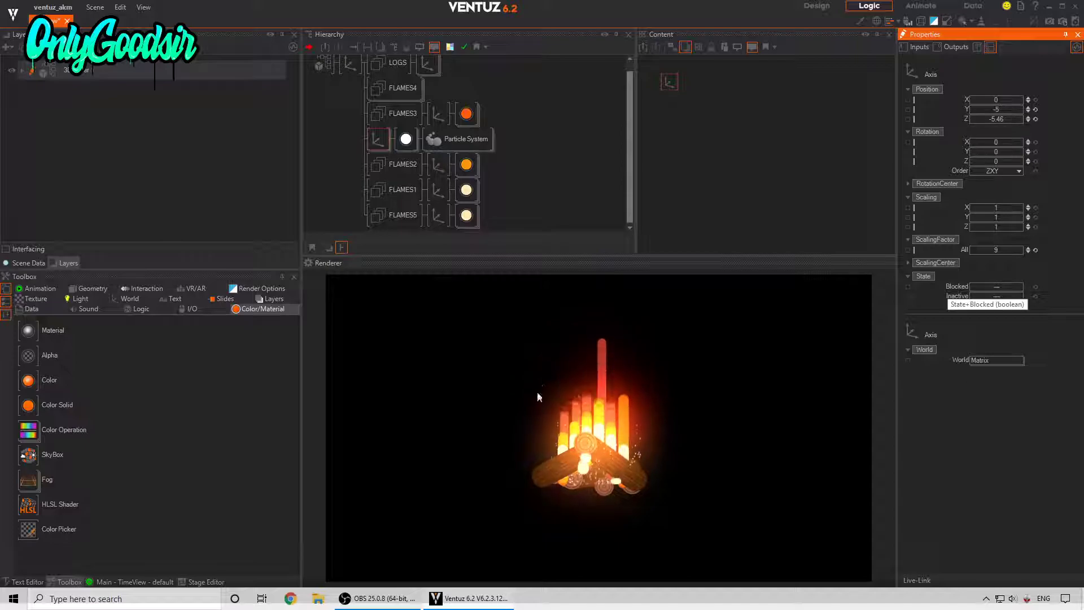
Set the root Axis of the campfire to Z position 17.6
left_click(343, 87)
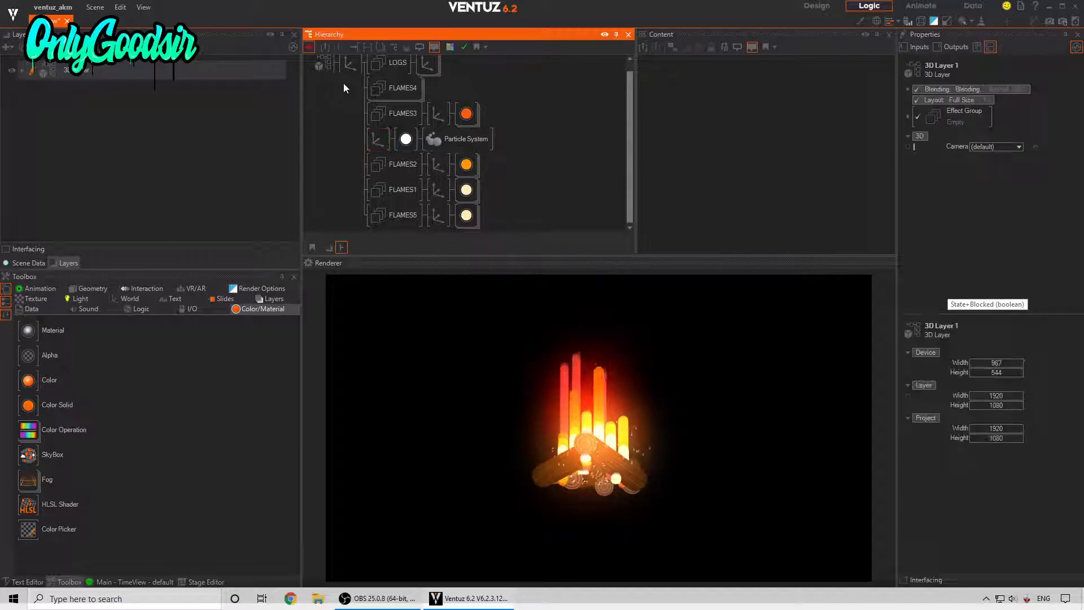
left_click(350, 64)
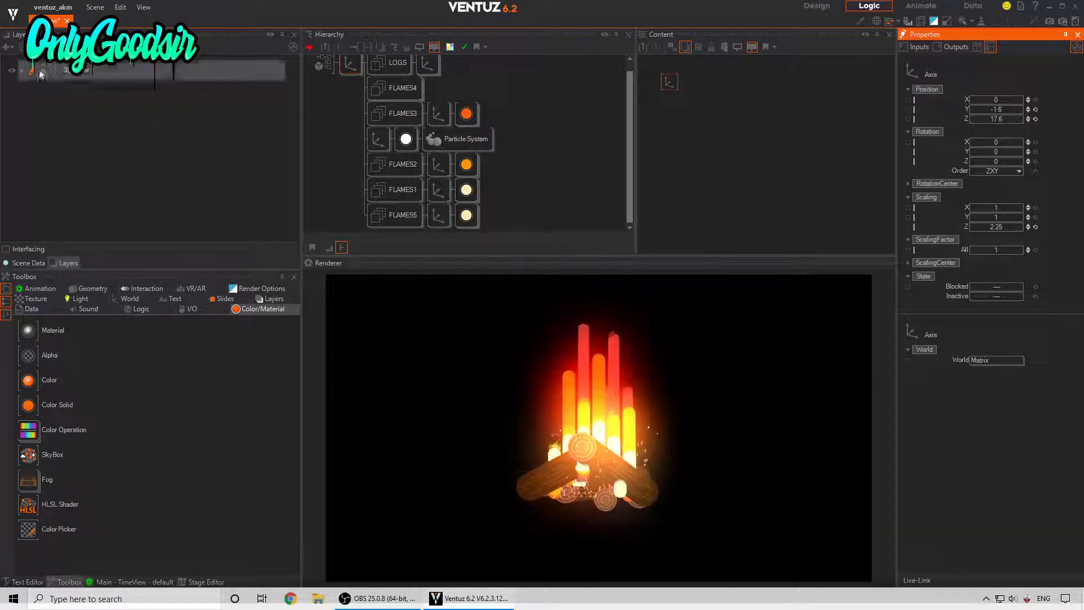
Add a gradient 2D Layer and place it above 3D Layer 1 in the layer order as the background
left_click(13, 48)
mouse_move(42, 99)
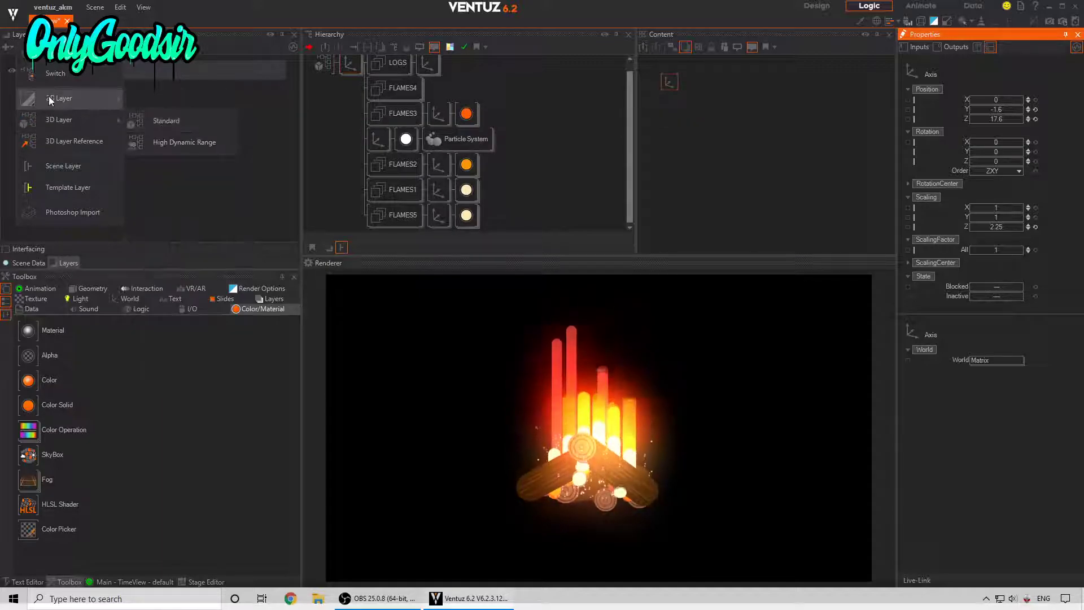
left_click(131, 121)
left_click_drag(49, 96, 86, 74)
Apply the light-to-medium blue preset to the 2D Layer's TextureGradient
left_click(43, 70)
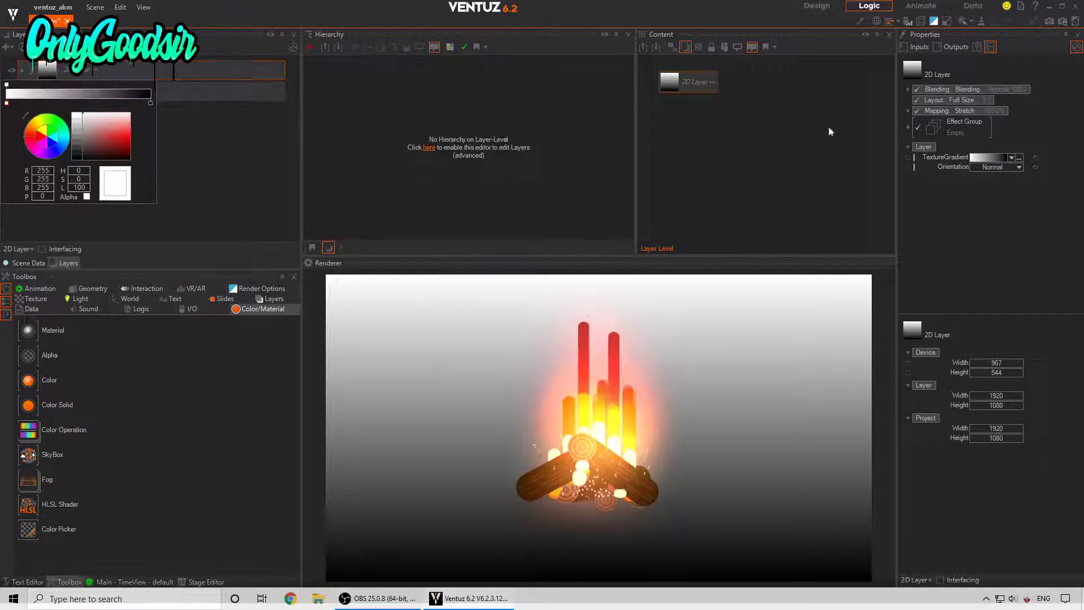
left_click(1010, 161)
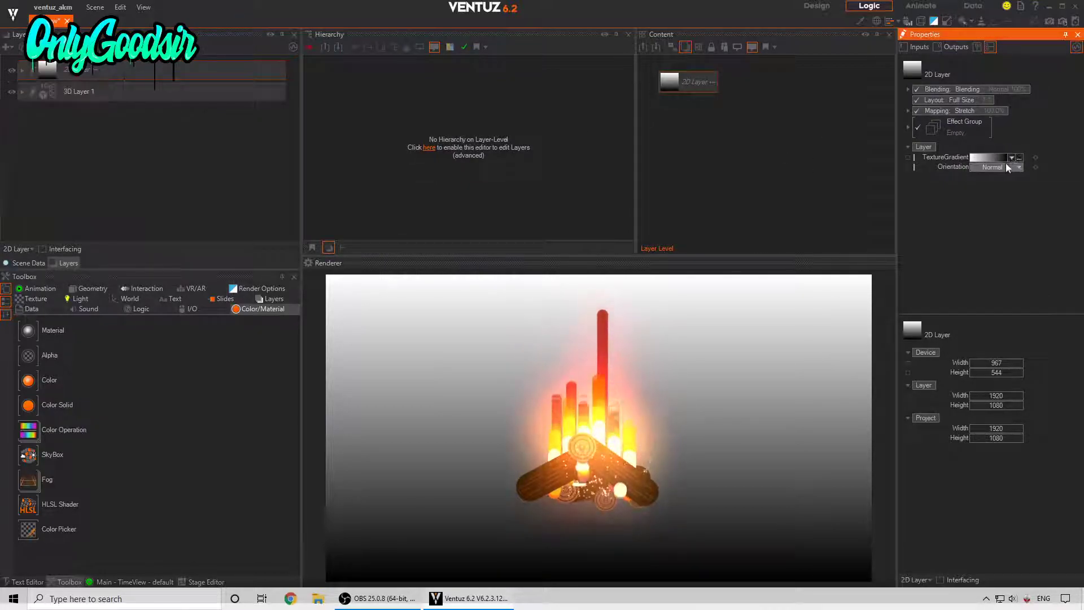
left_click(1009, 157)
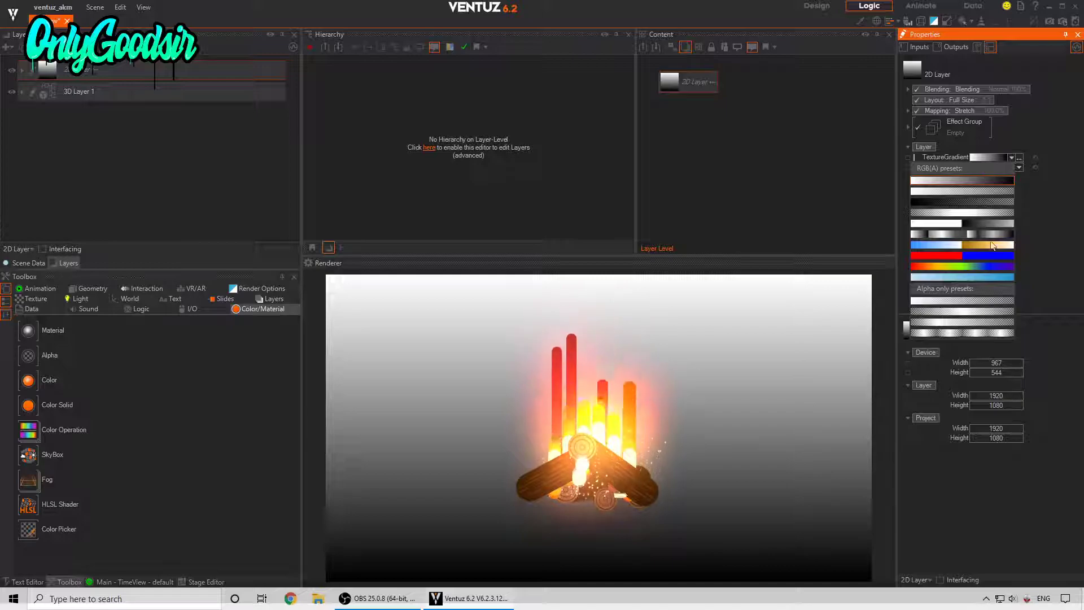
left_click(963, 278)
Try several Orientation options for the 2D Layer's gradient and set it to Mirror Downward Diagonal
left_click(31, 71)
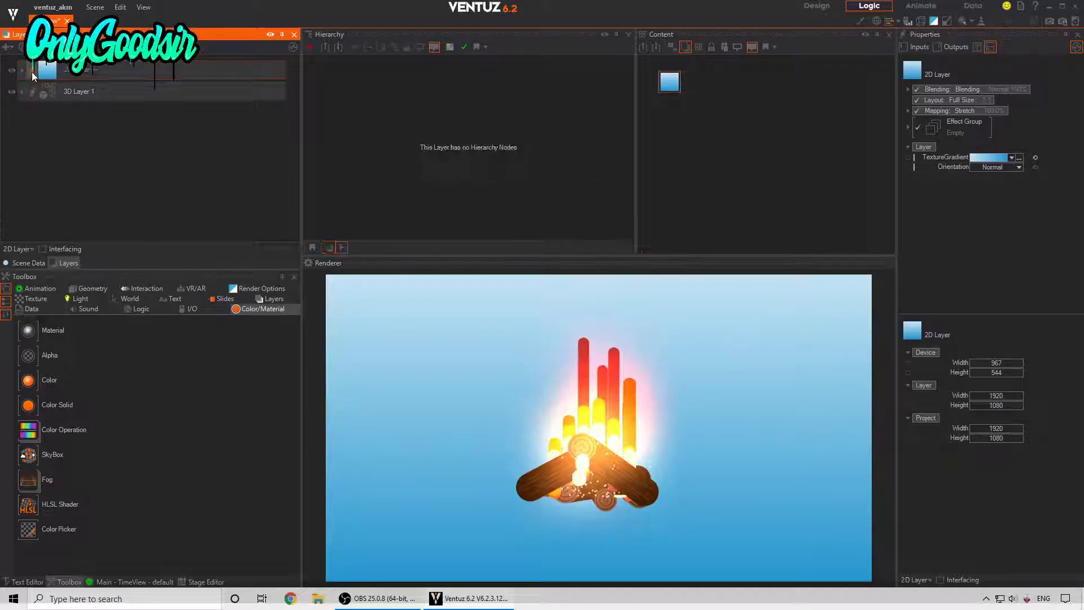
left_click(22, 70)
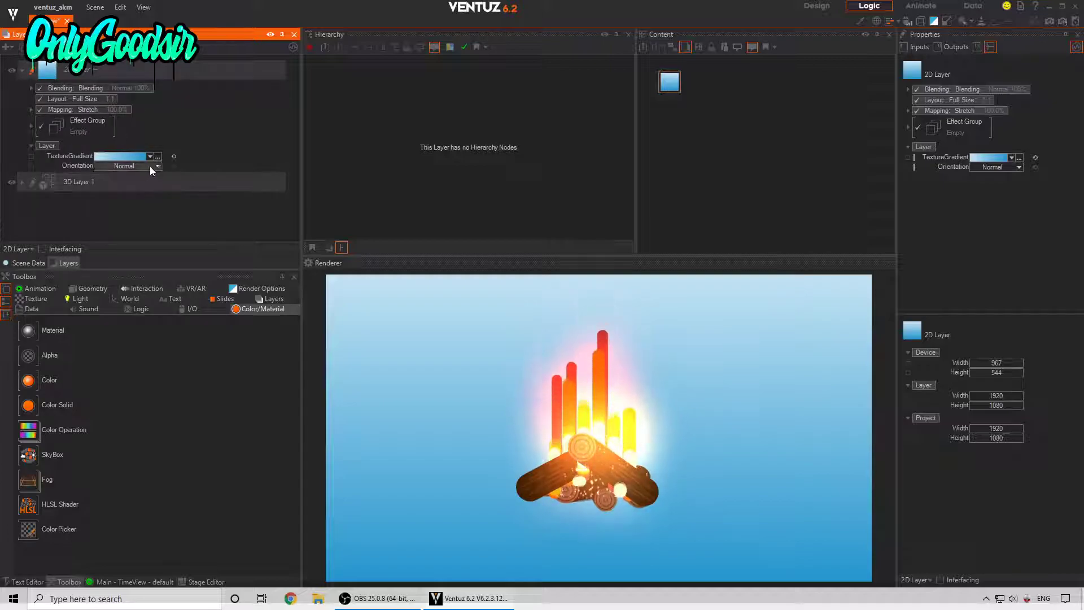
left_click(157, 165)
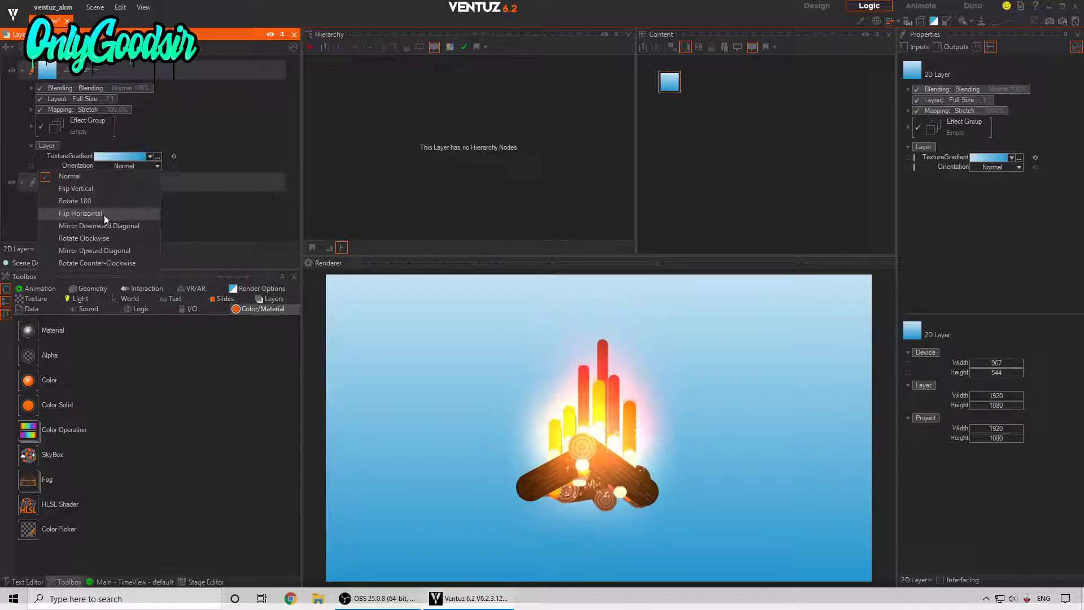
left_click(117, 228)
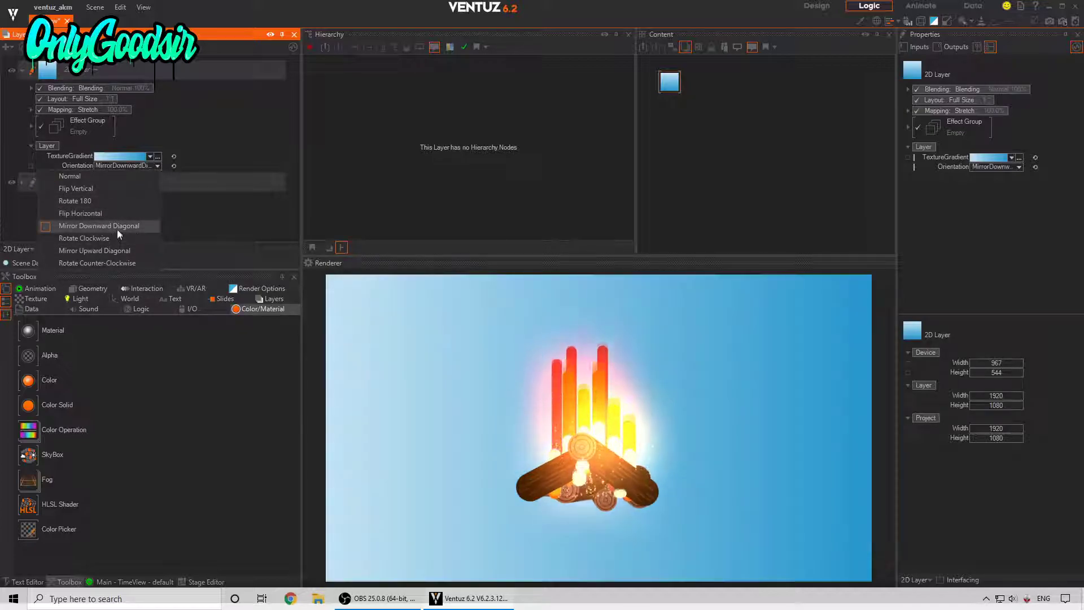
left_click(104, 252)
left_click(103, 263)
left_click(107, 249)
left_click(104, 227)
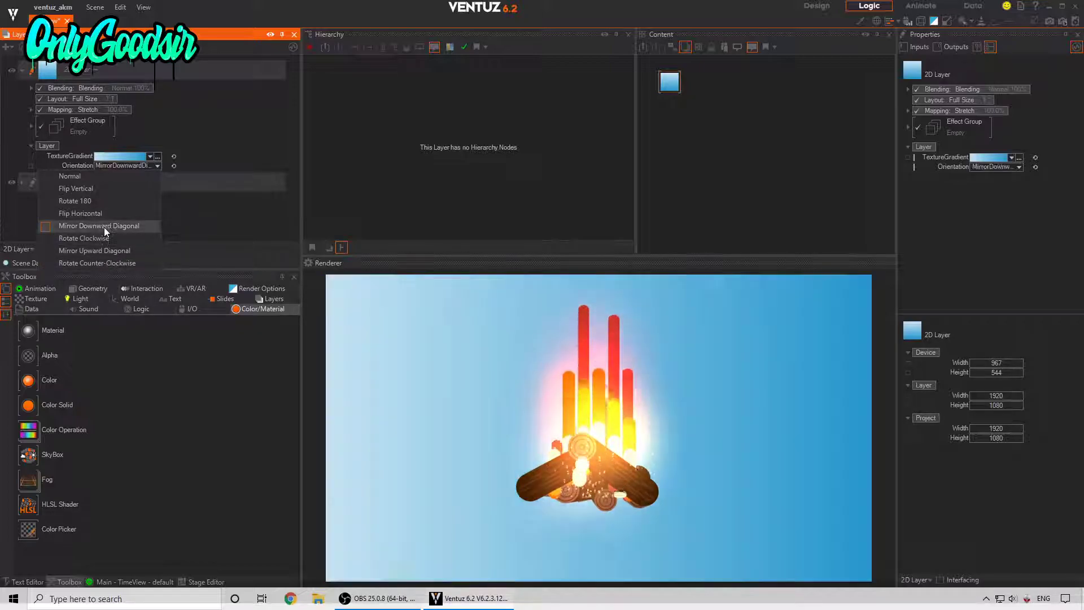
Recolour the 2D Layer's TextureGradient with a black start stop and a very dark blue end stop
left_click(128, 157)
left_click(158, 155)
left_click(149, 157)
left_click(150, 157)
left_click(150, 157)
left_click(151, 157)
left_click(158, 158)
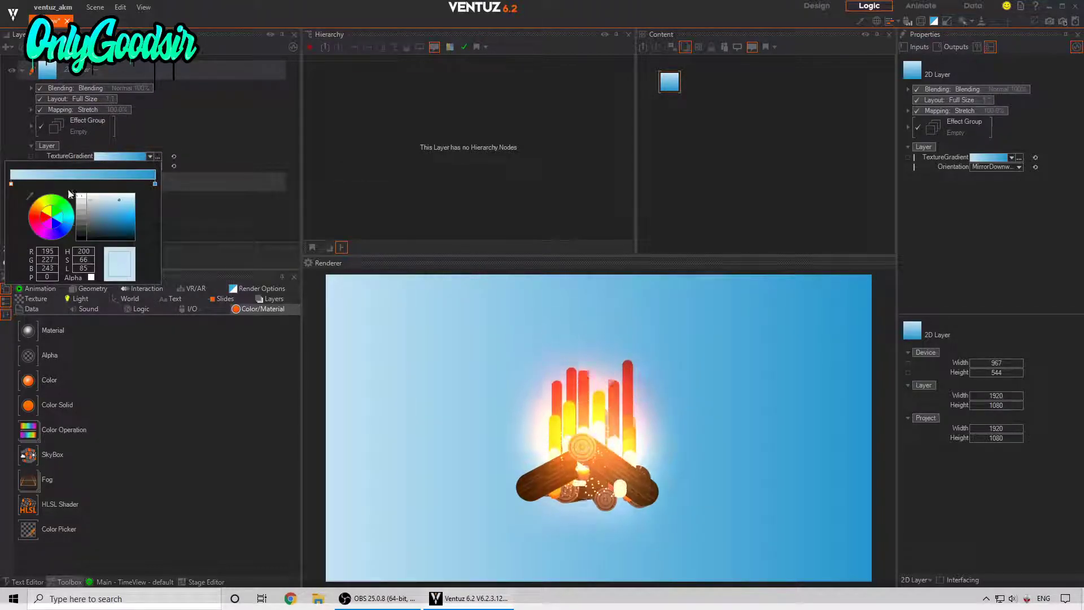
left_click(155, 184)
left_click(58, 235)
mouse_move(128, 229)
left_mouse_down()
mouse_move(137, 236)
mouse_move(127, 226)
mouse_move(126, 244)
left_mouse_up()
left_click(11, 184)
left_click(64, 234)
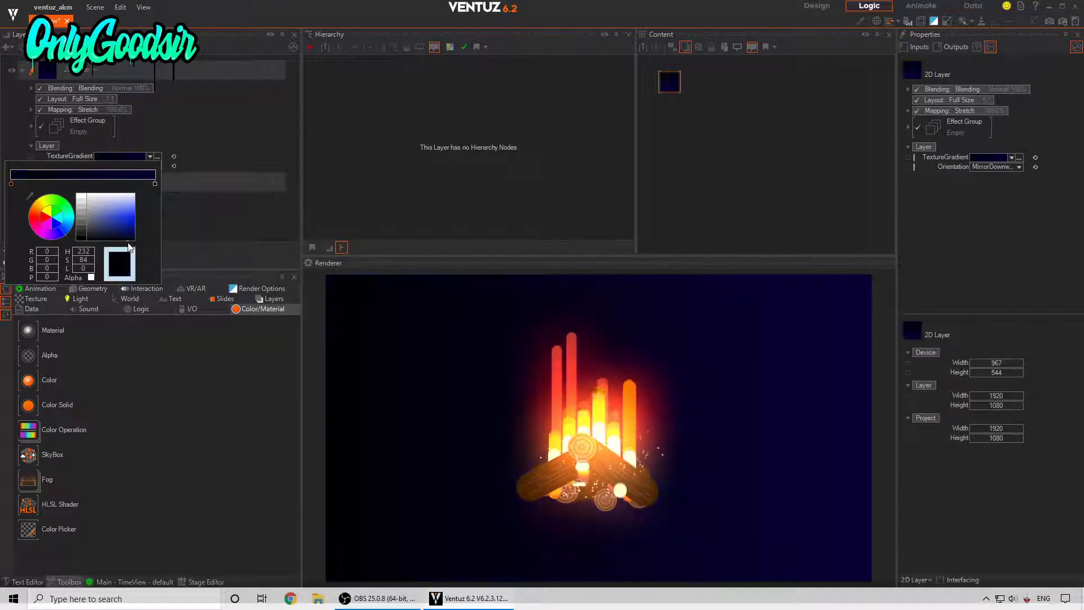
Set the gradient's end stop to dark purple (R 26, G 0, B 51) and move it inward to about two-thirds of the gradient
left_click(197, 153)
left_click(149, 156)
left_click(149, 157)
left_click(157, 156)
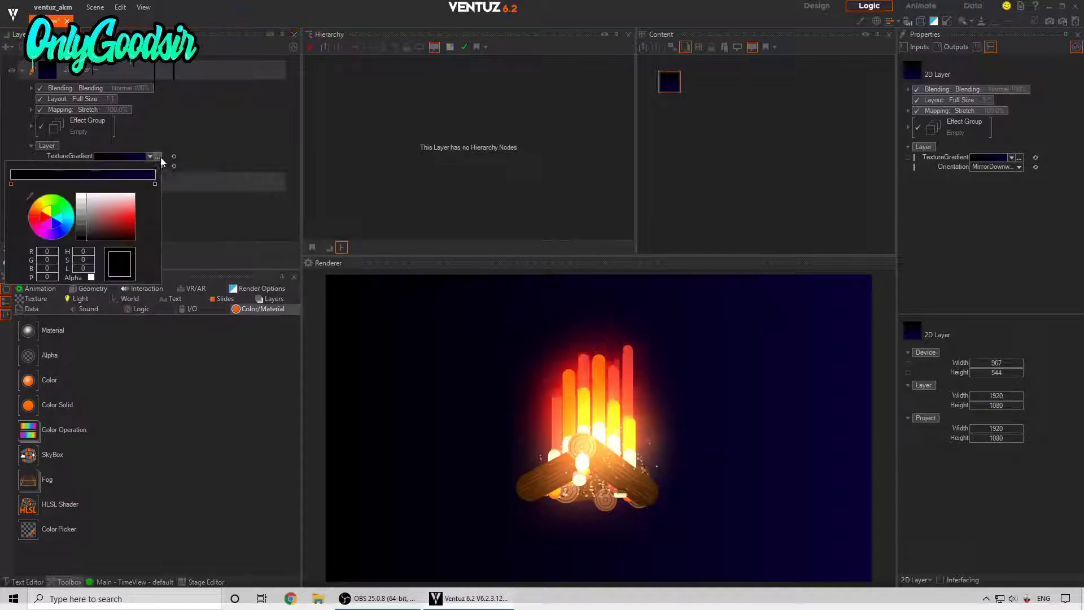
left_click(155, 185)
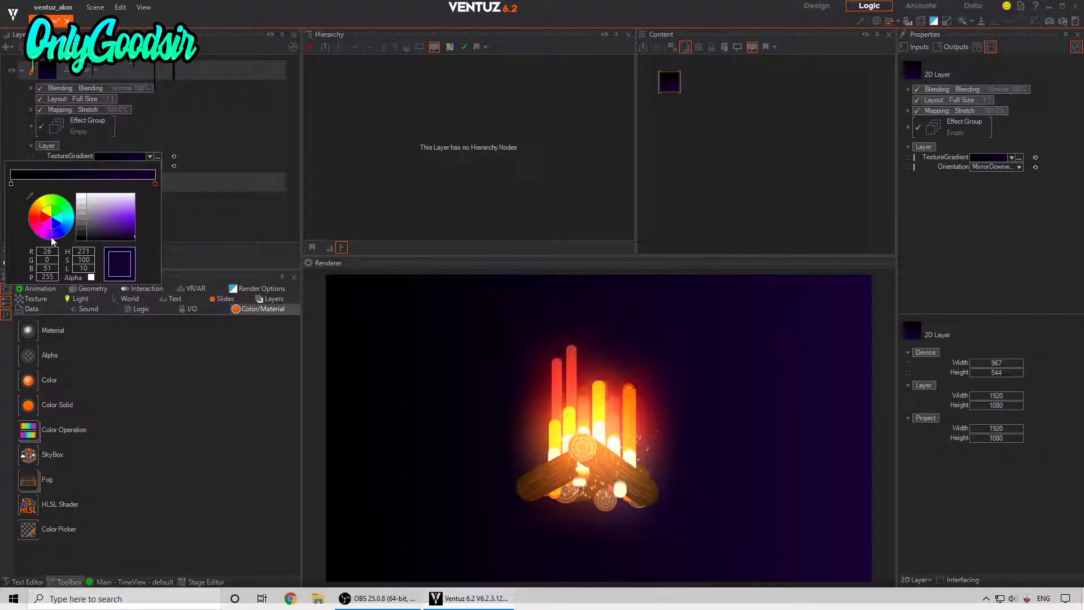
left_click_drag(154, 185, 119, 187)
left_click(177, 182)
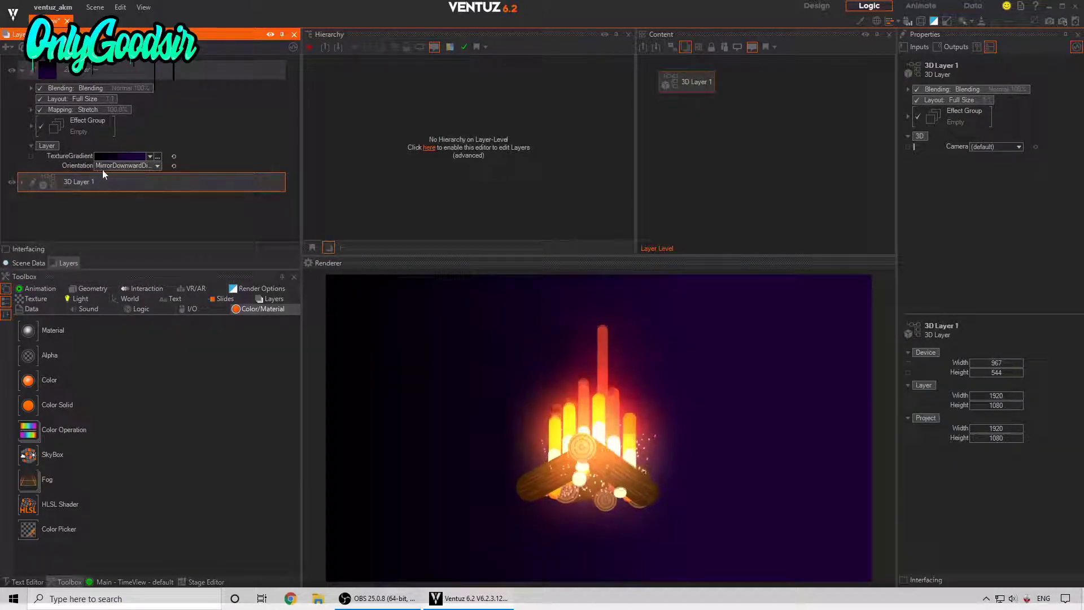
Try Flip Vertical as the 2D Layer's gradient Orientation and set it to Flip Horizontal
left_click(157, 166)
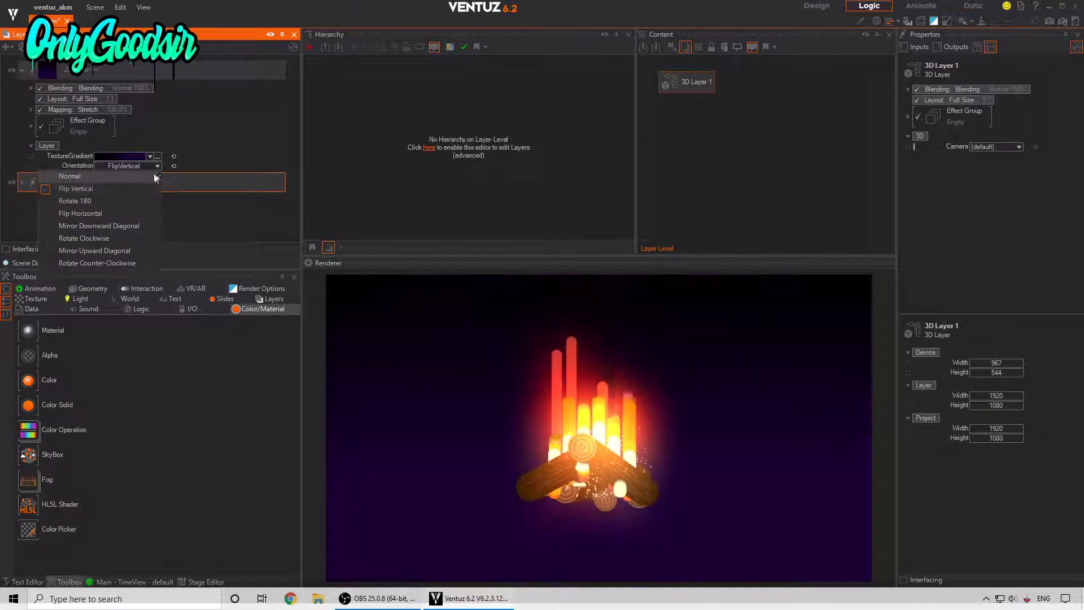
left_click(122, 189)
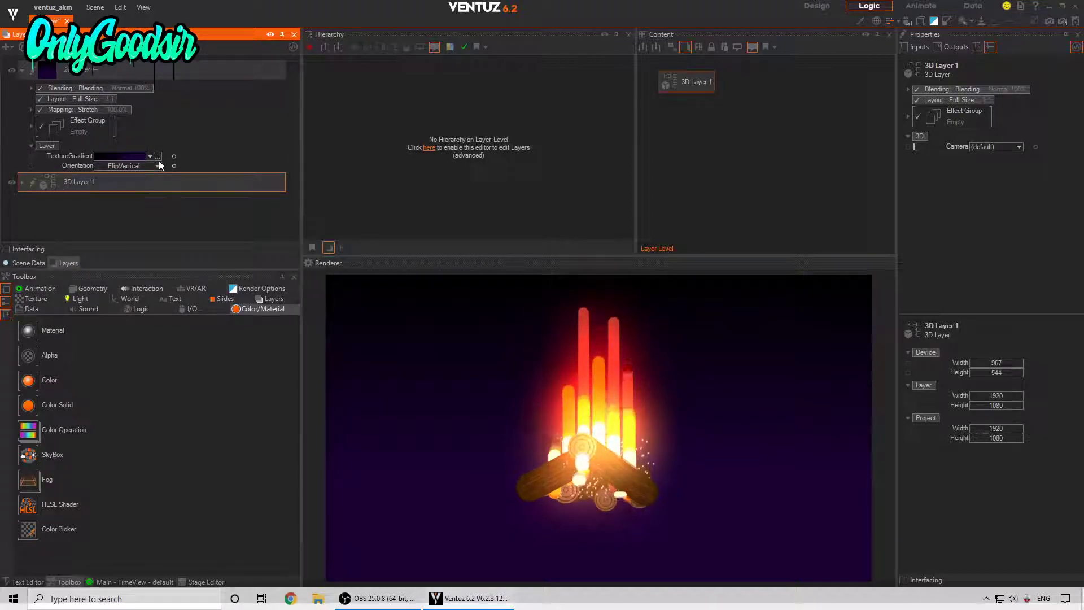
left_click(157, 165)
left_click(124, 212)
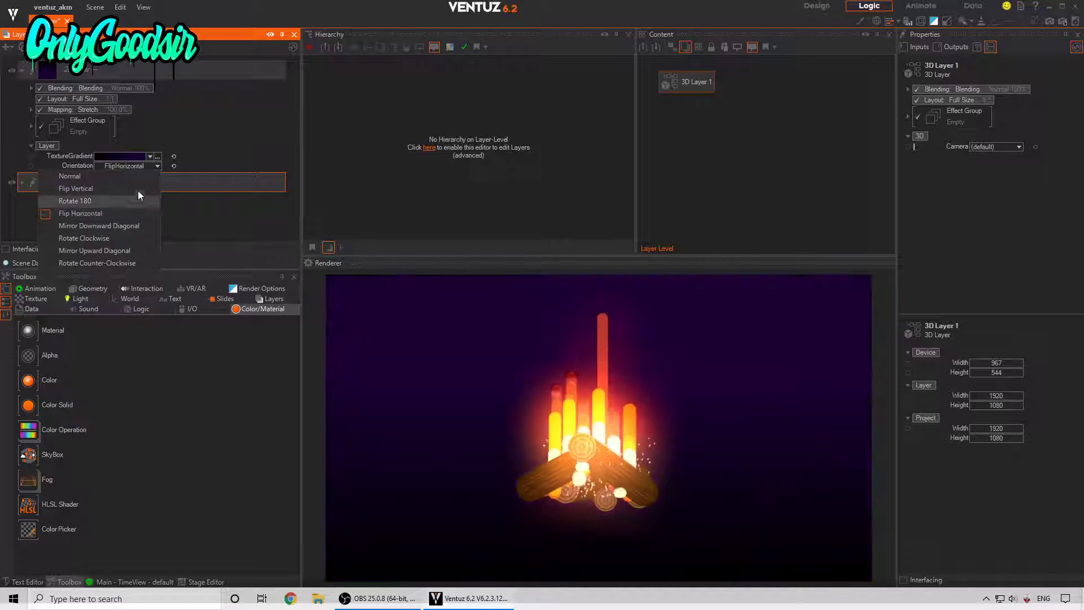
Swap the TextureGradient's stops, placing dark purple at the start and black at the end
left_click(144, 153)
left_click(134, 153)
left_click(134, 153)
left_click(157, 157)
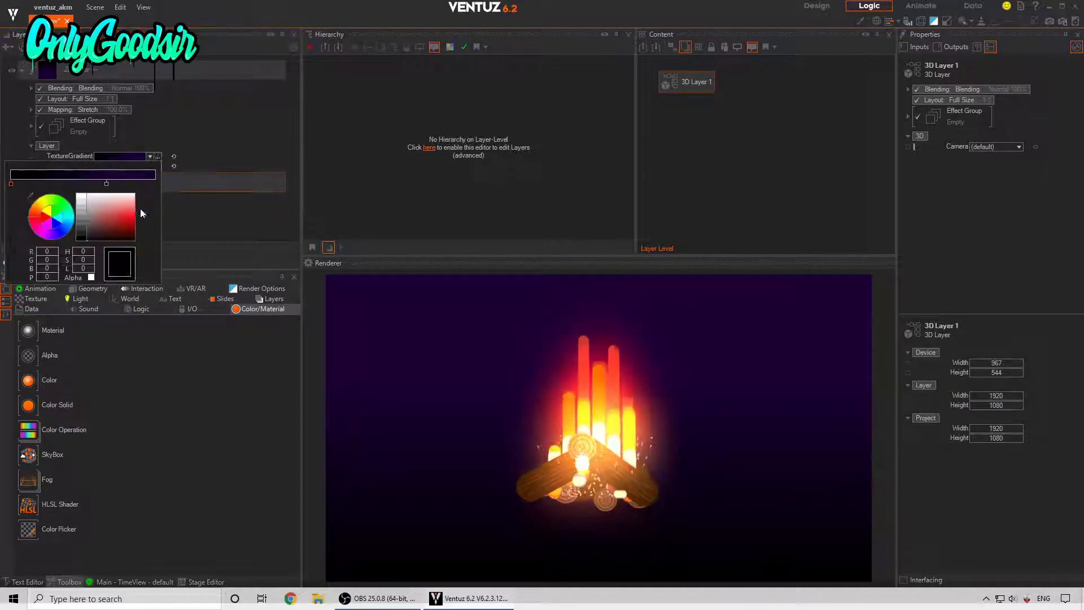
mouse_move(107, 186)
left_mouse_down()
mouse_move(130, 187)
mouse_move(69, 183)
left_mouse_up()
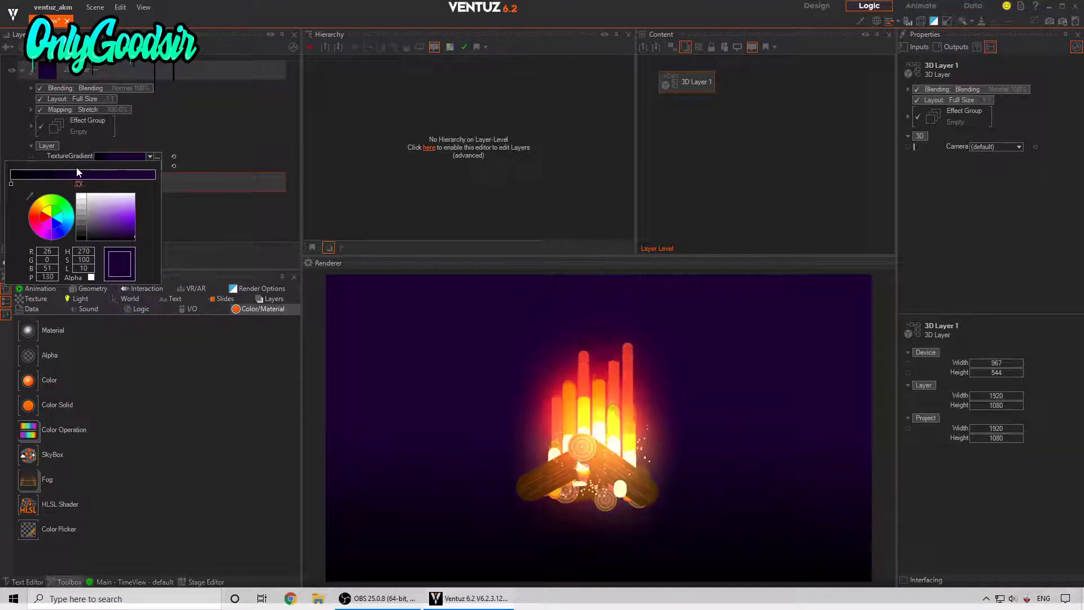
mouse_move(12, 185)
left_mouse_down()
mouse_move(155, 187)
mouse_move(25, 185)
left_mouse_up()
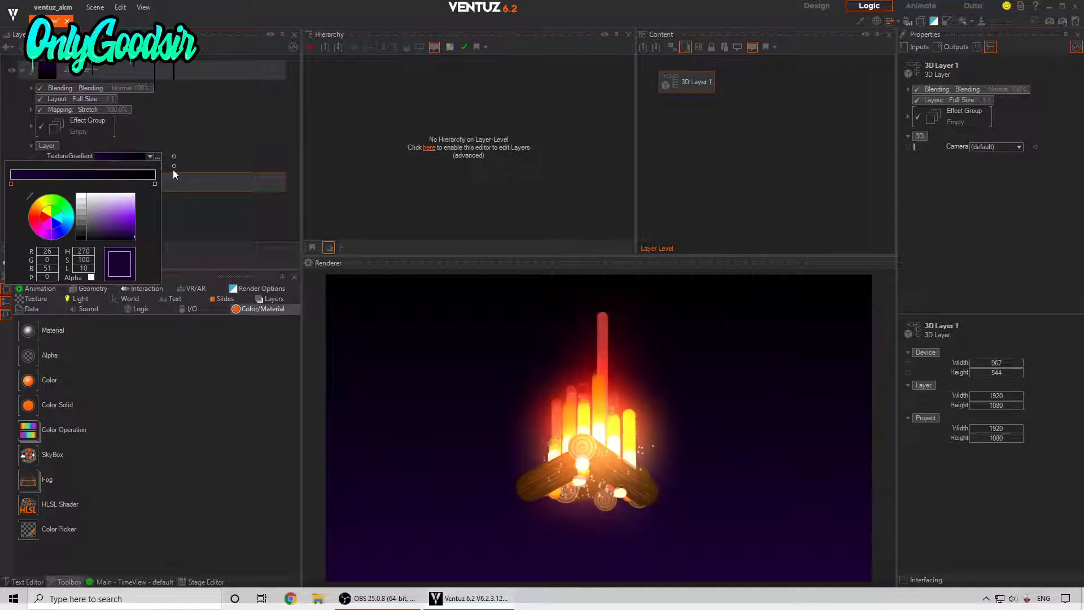
left_click(267, 176)
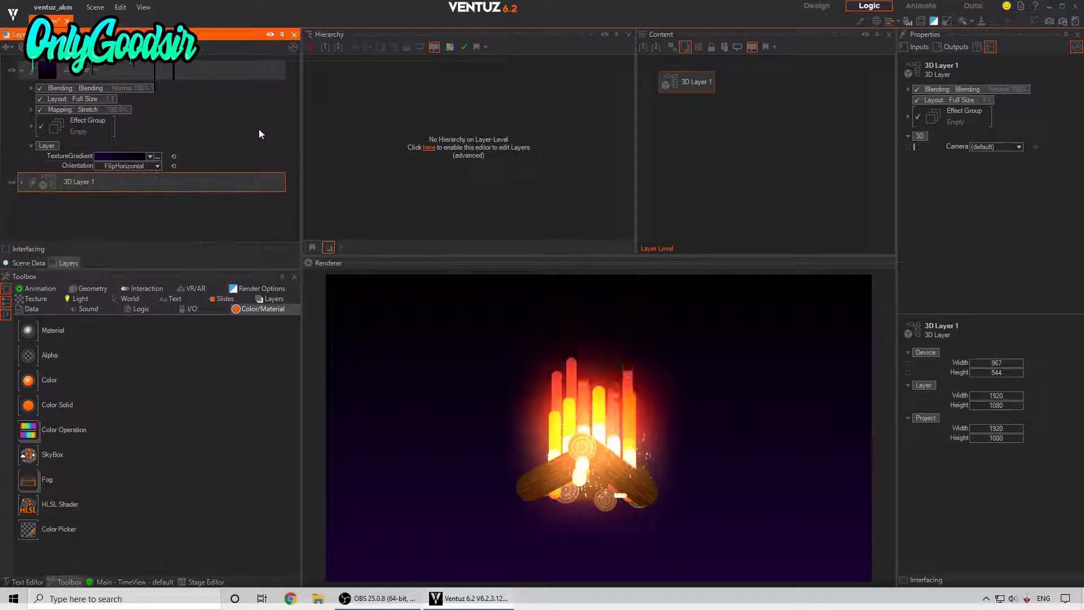
Add a Glare effect to the Effect Group of 3D Layer 1
left_click(22, 73)
left_click(33, 92)
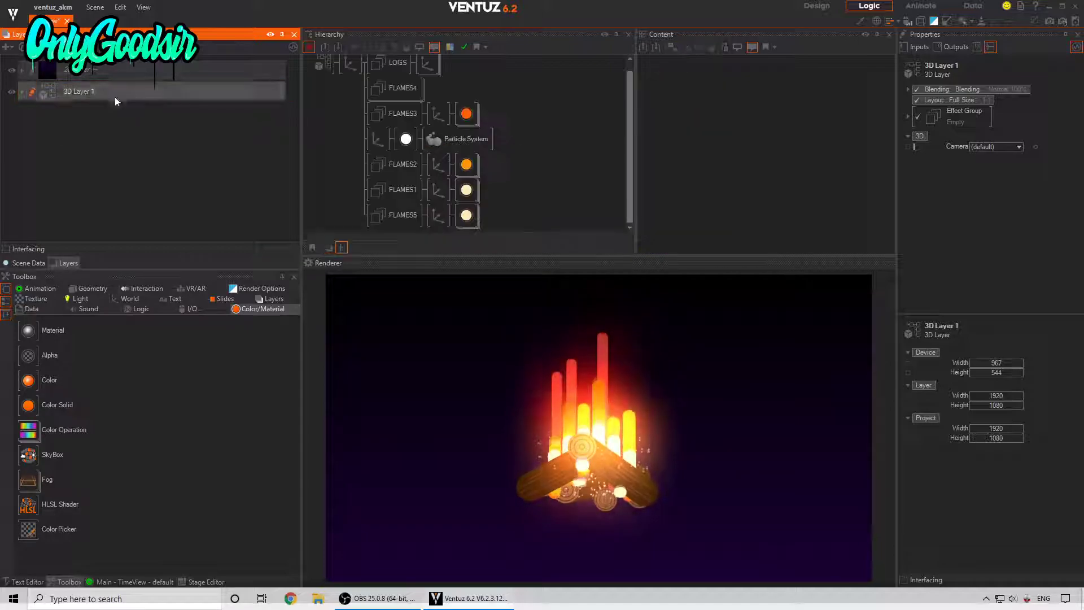
left_click(35, 95)
left_click(33, 94)
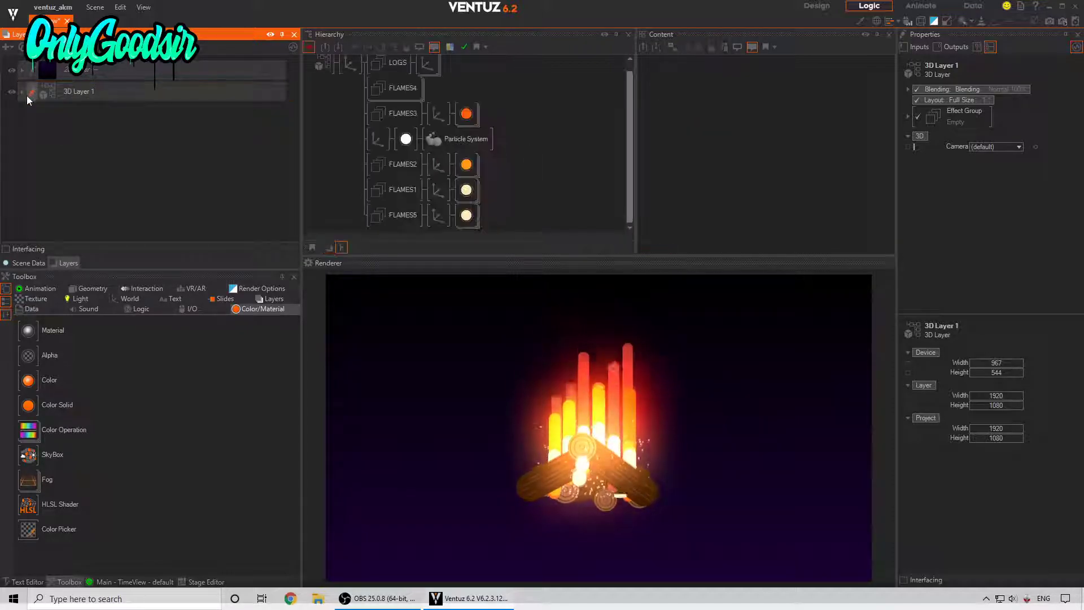
left_click(25, 90)
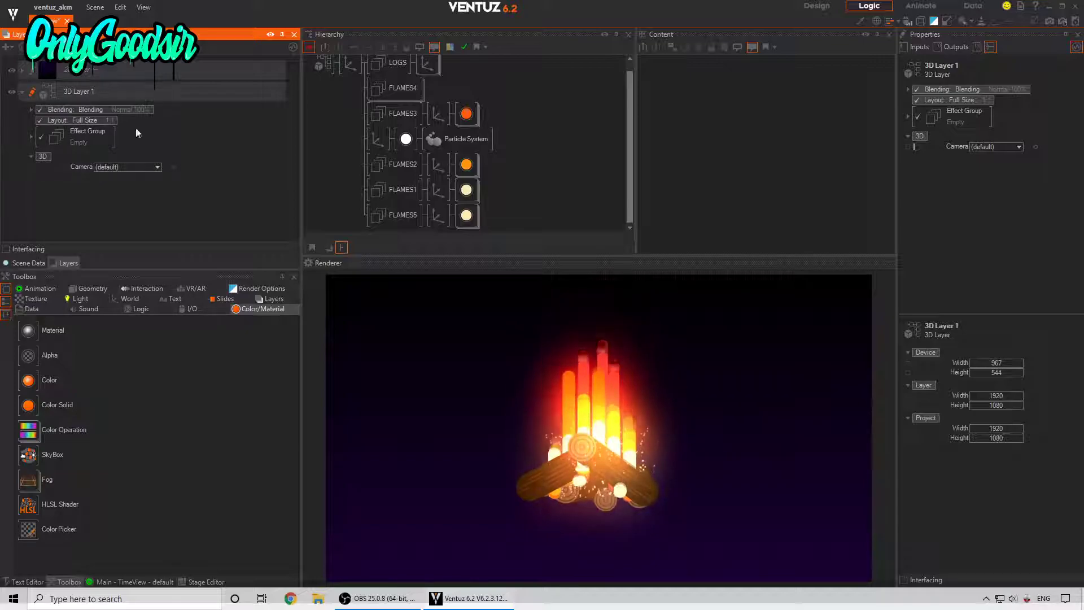
left_click(332, 72)
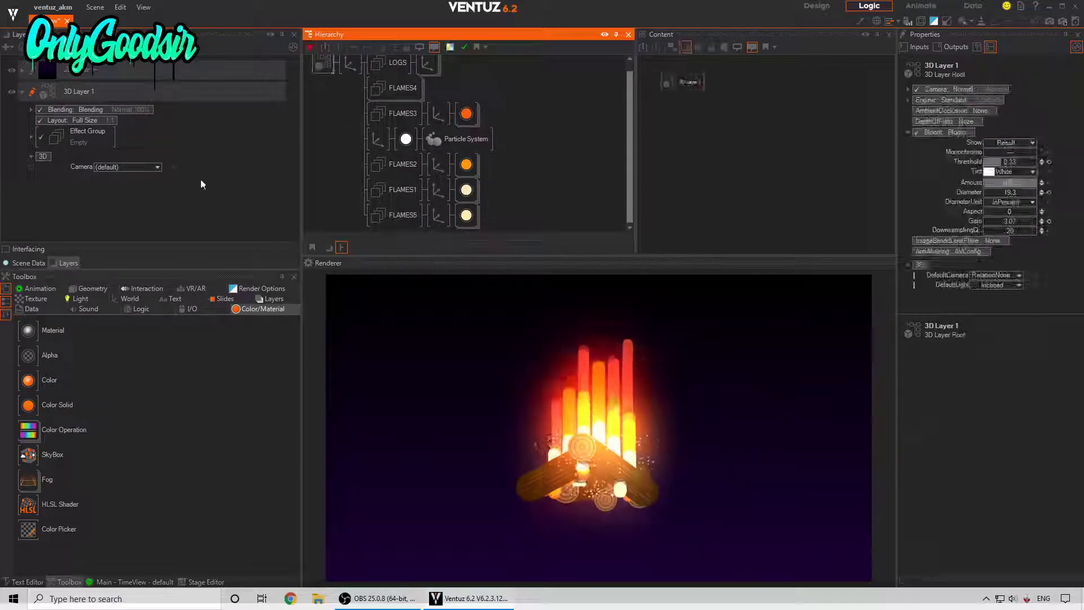
left_click(30, 137)
left_click(53, 188)
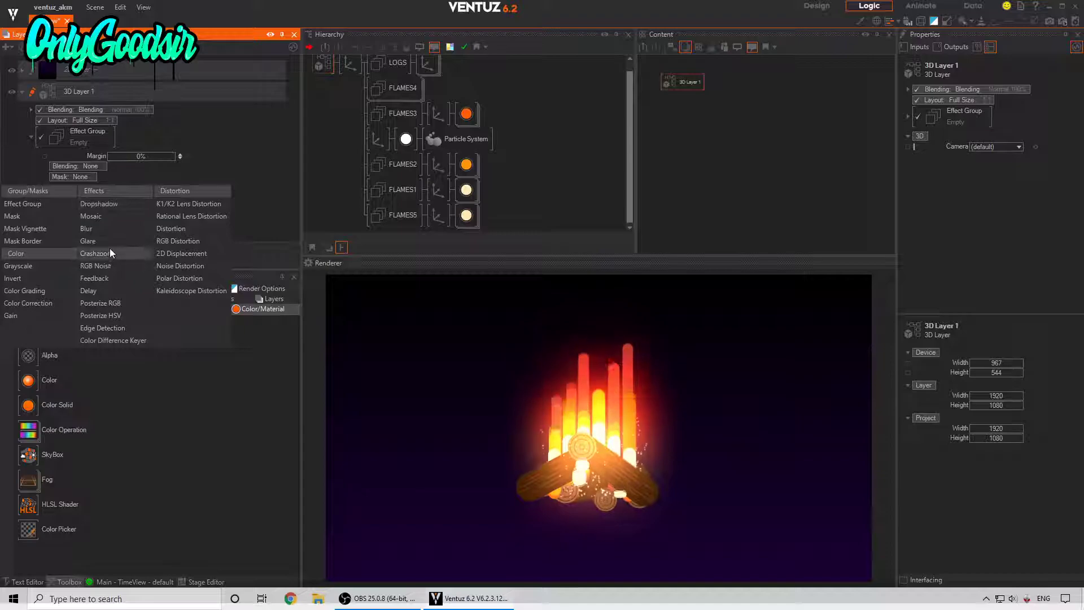
left_click(107, 242)
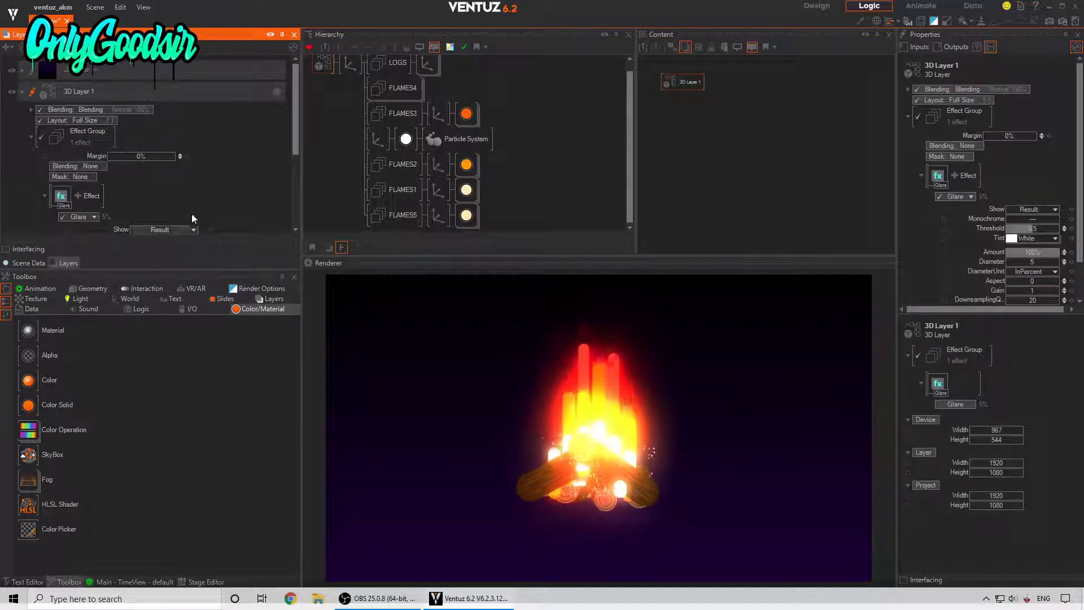
Set the Glare effect's Threshold to 0, Amount to 64.6%, Diameter to 100.5 and Gain to 1.13
scroll(184, 152, "down", 1)
scroll(185, 152, "down", 2)
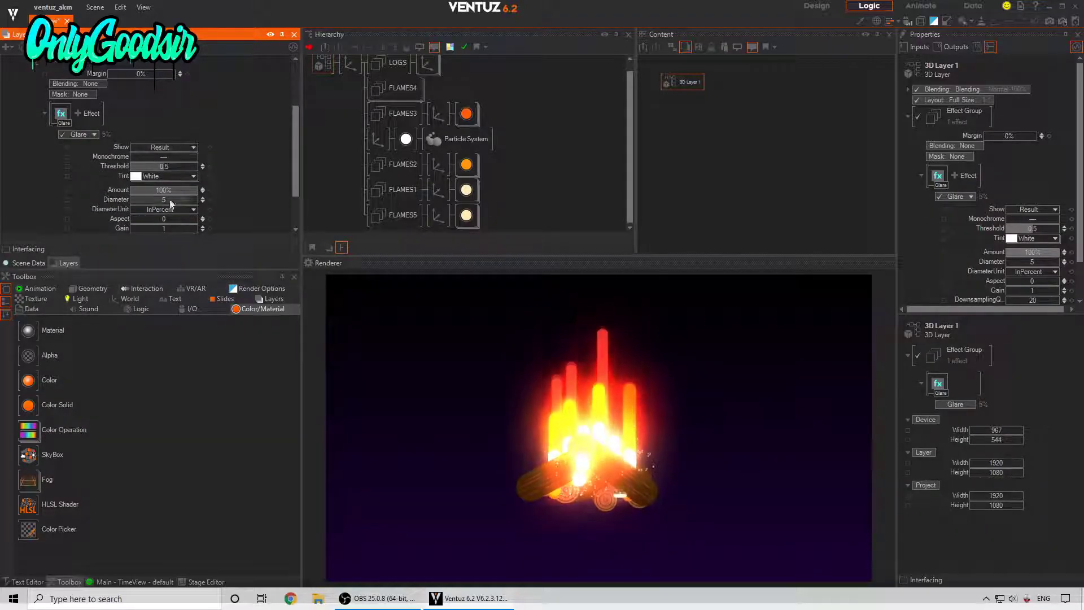
left_click_drag(197, 199, 197, 199)
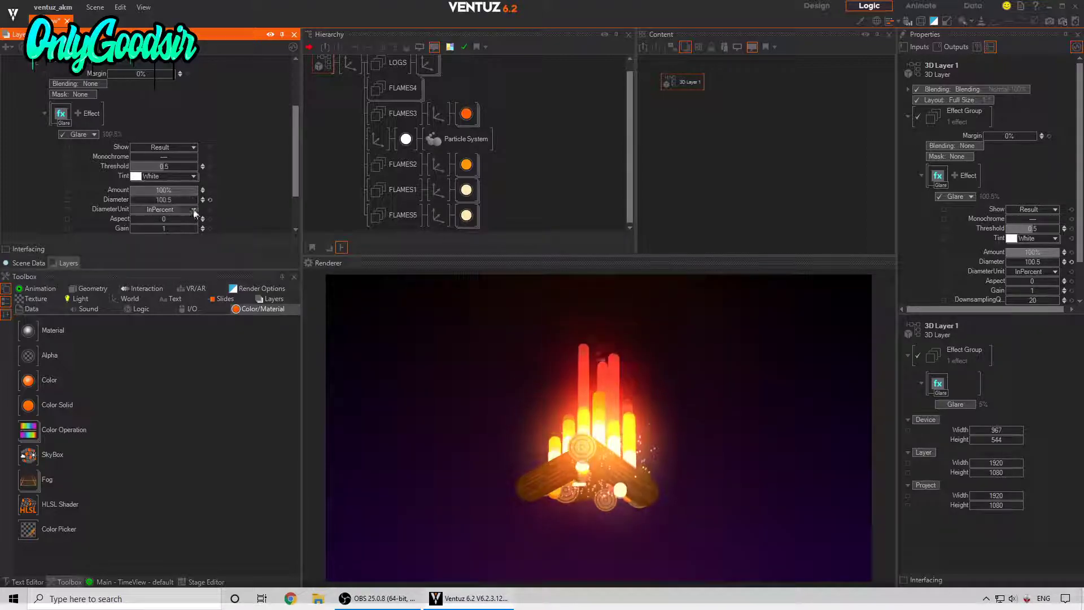
left_click_drag(131, 191, 128, 189)
left_click_drag(168, 228, 198, 232)
scroll(181, 169, "down", 3)
left_click_drag(163, 119, 131, 120)
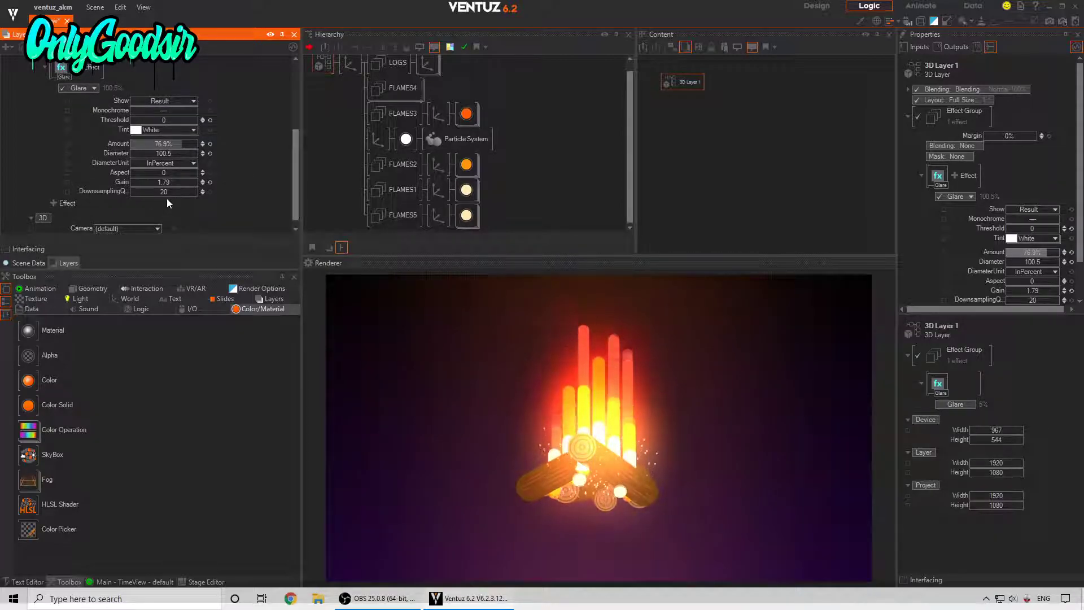
left_click_drag(166, 183, 192, 185)
left_click_drag(248, 135, 240, 154)
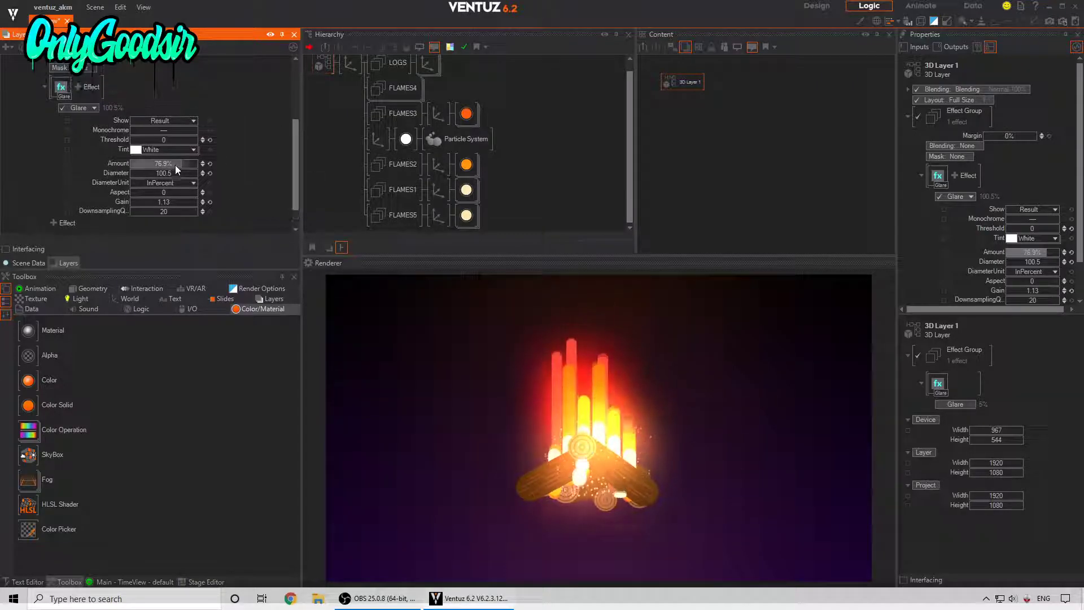
left_click_drag(175, 165, 167, 164)
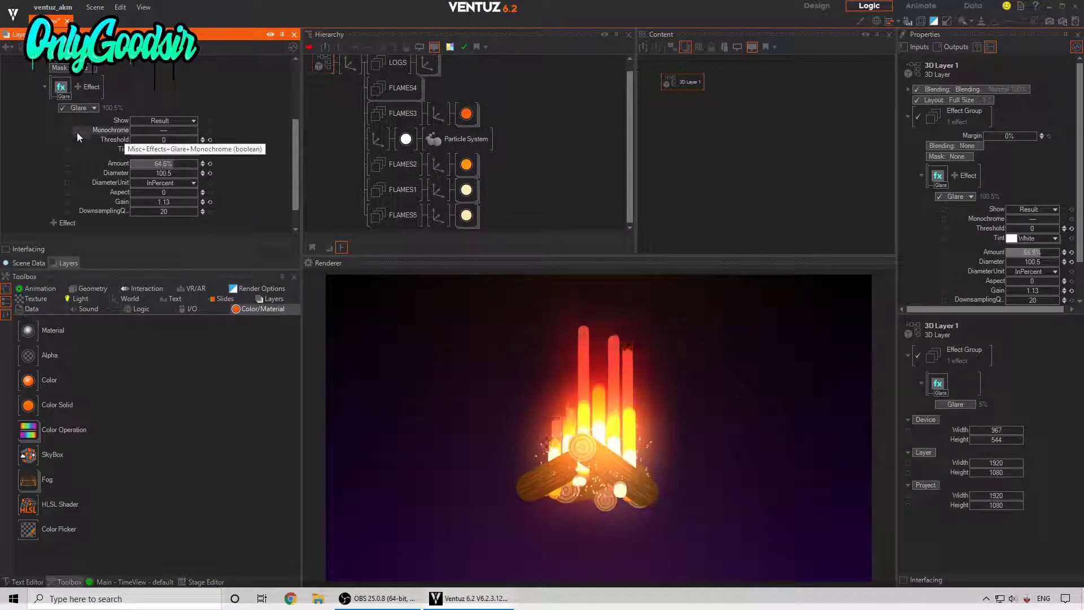
Replace the Glare effect with Feedback and set its OffsetY to 0.442
left_click(94, 108)
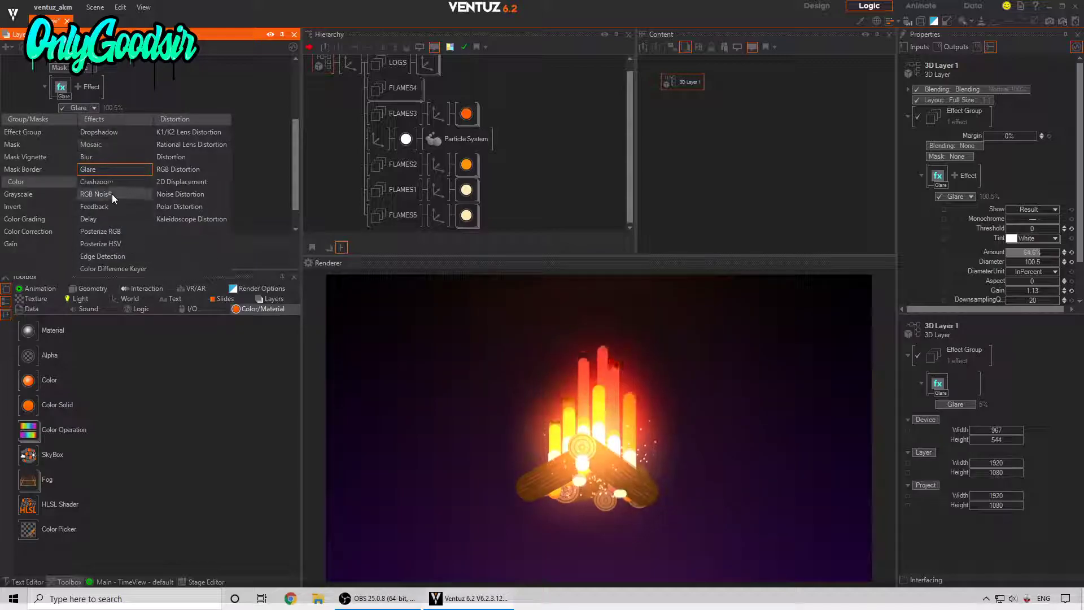
left_click(101, 206)
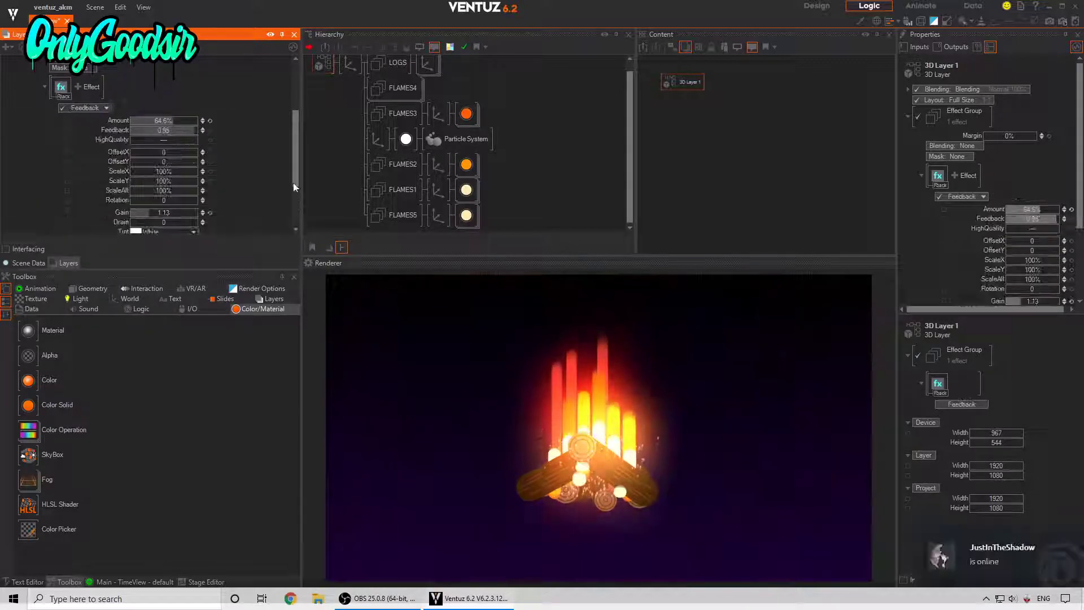
left_click_drag(202, 162, 178, 164)
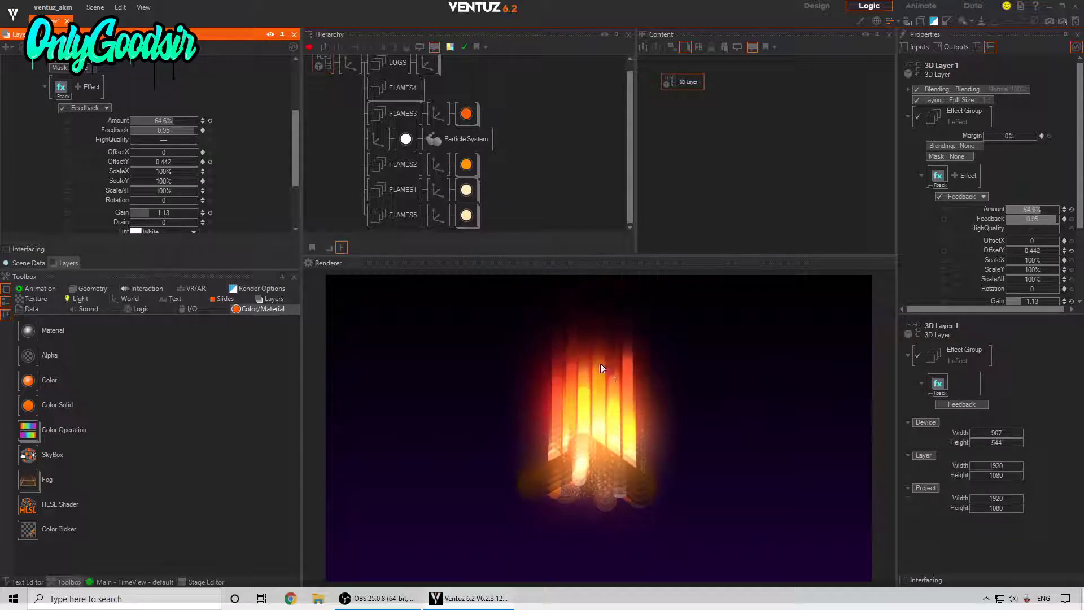
Try Edge Detection in place of the Feedback effect and switch the effect to Crashzoom
left_click(106, 107)
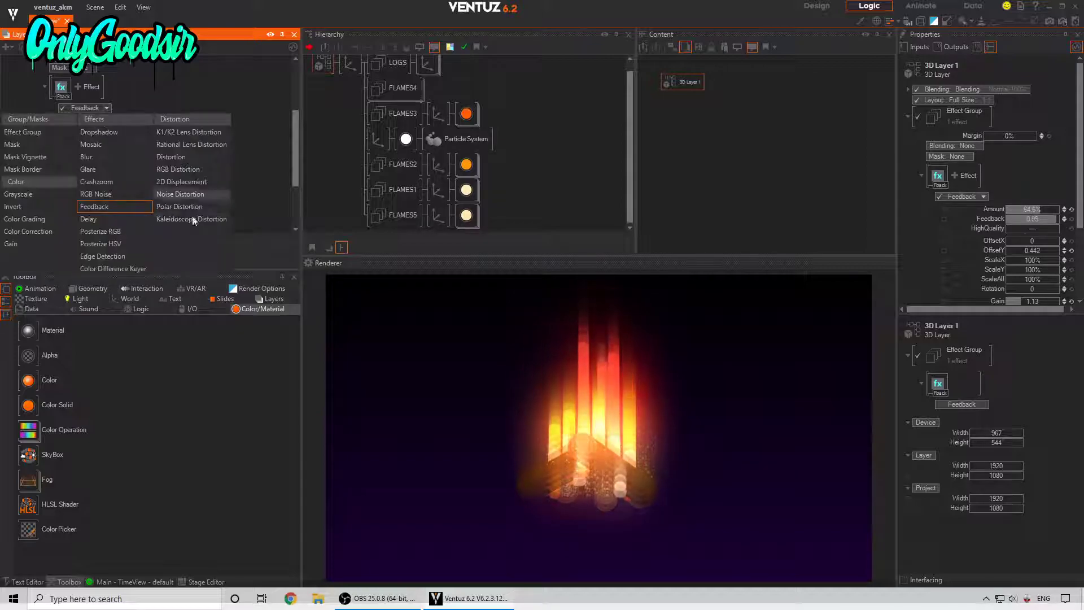
left_click(116, 254)
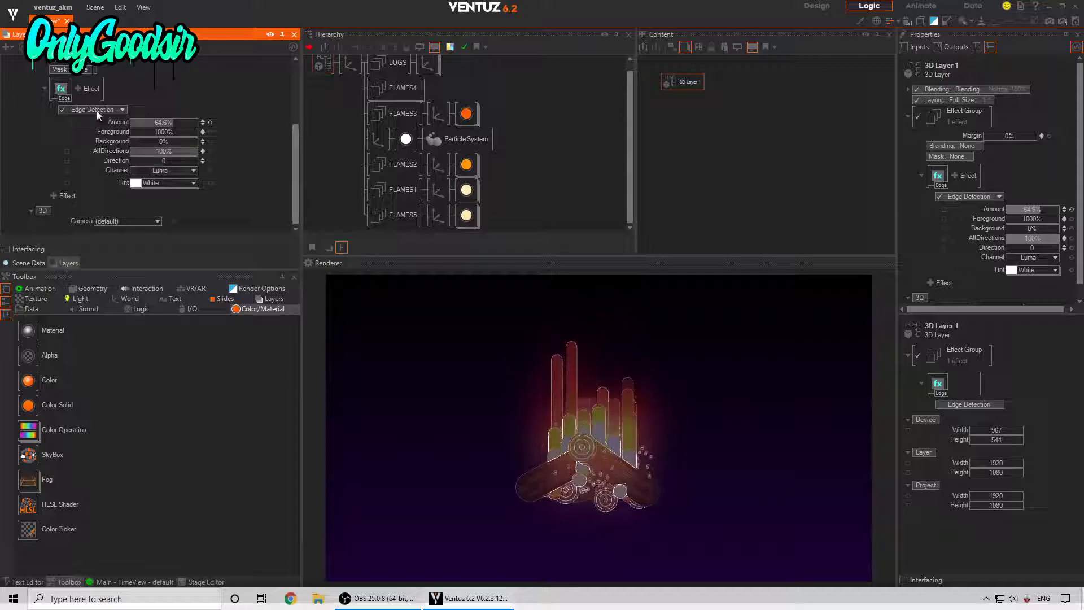
left_click(121, 110)
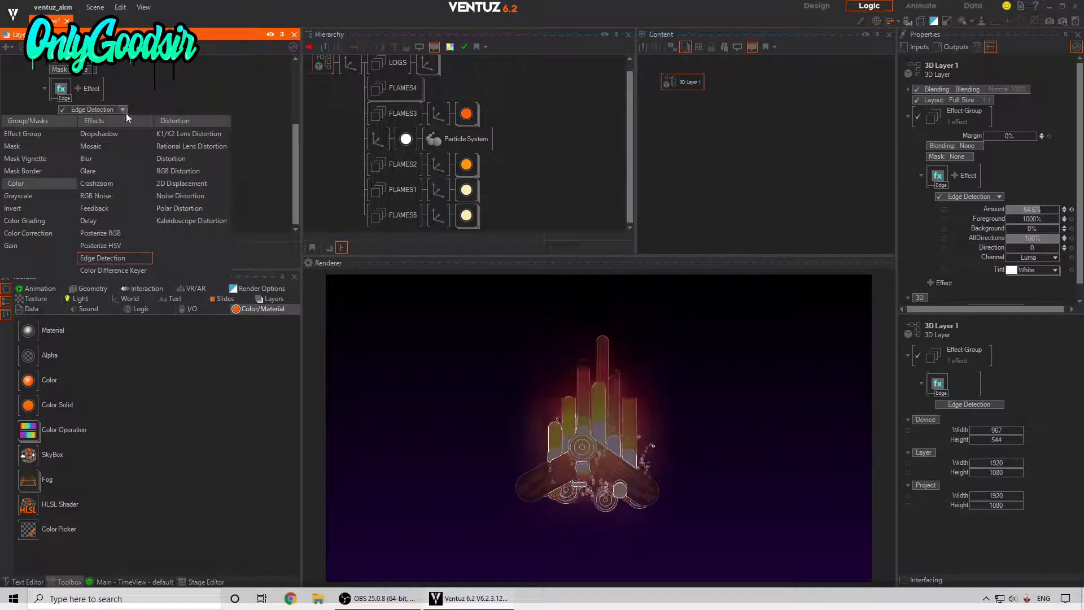
left_click(108, 186)
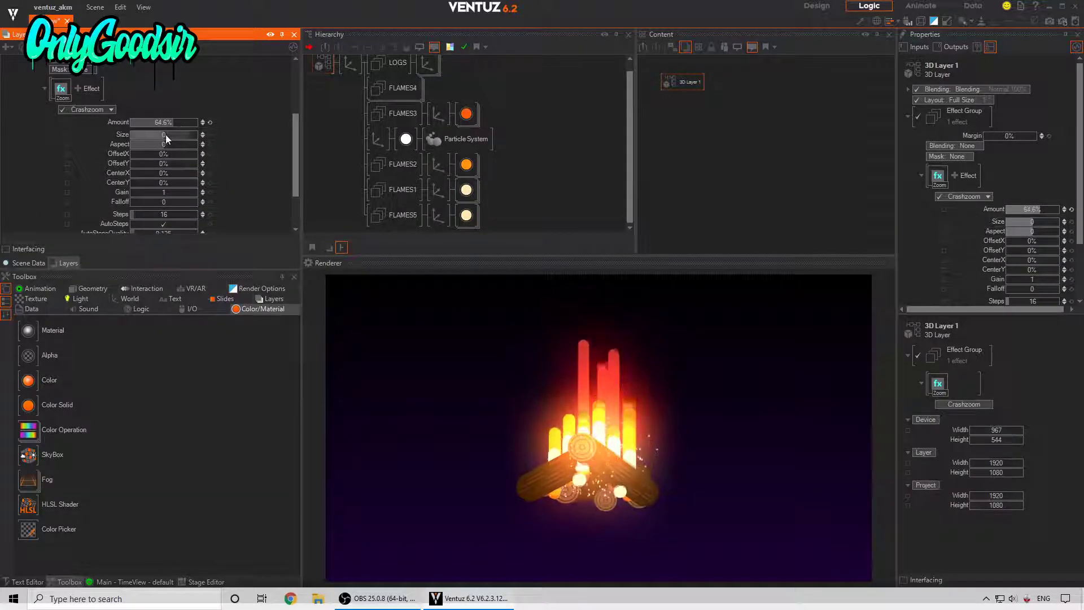
Try a Size of 0.074 on the Crashzoom effect, and replace the effect with Distortion
mouse_move(165, 134)
left_mouse_down()
mouse_move(130, 137)
mouse_move(178, 135)
left_mouse_up()
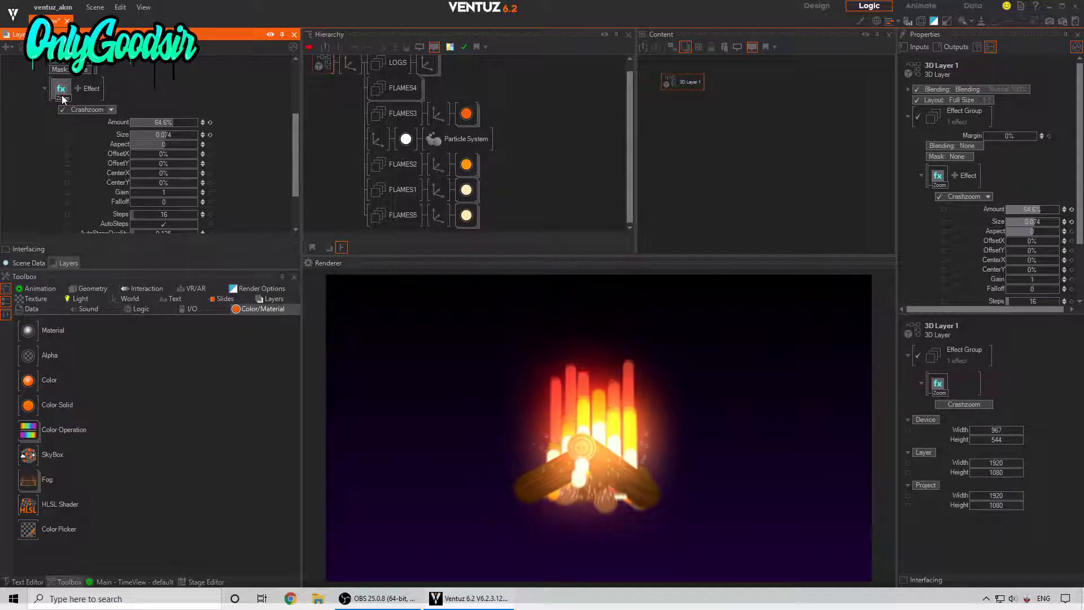
left_click(110, 109)
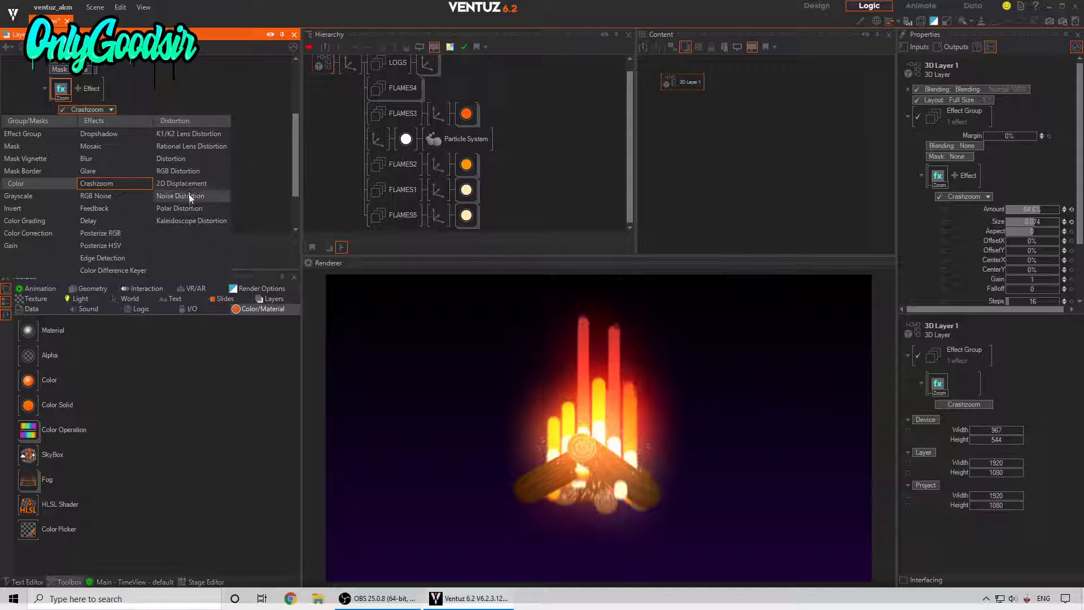
left_click(177, 159)
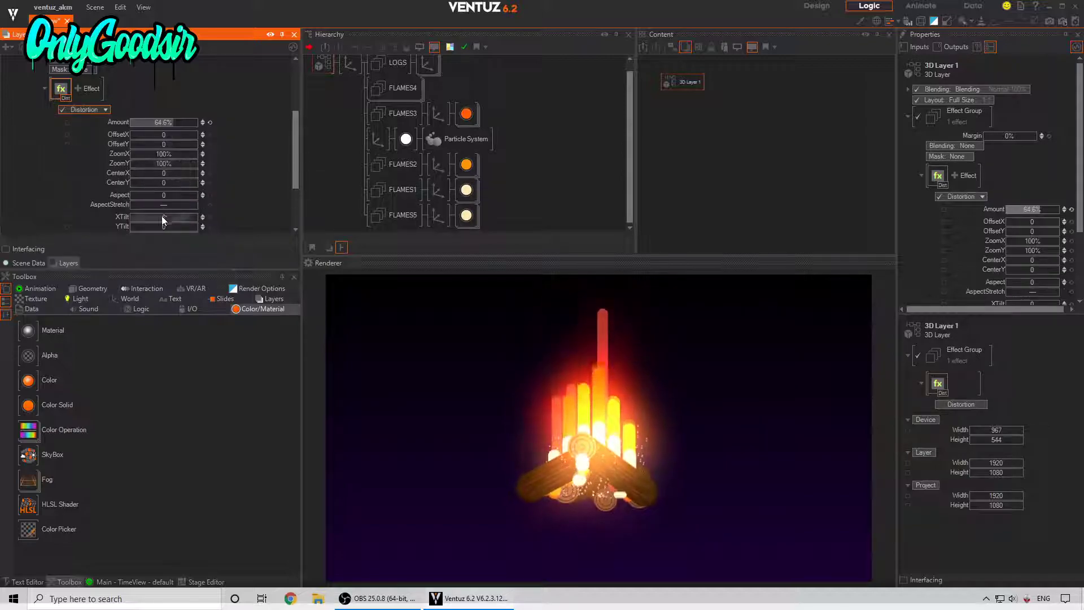
Try a strong radial warp by setting the Distortion effect's Radial1 to -1.566
scroll(159, 209, "down", 3)
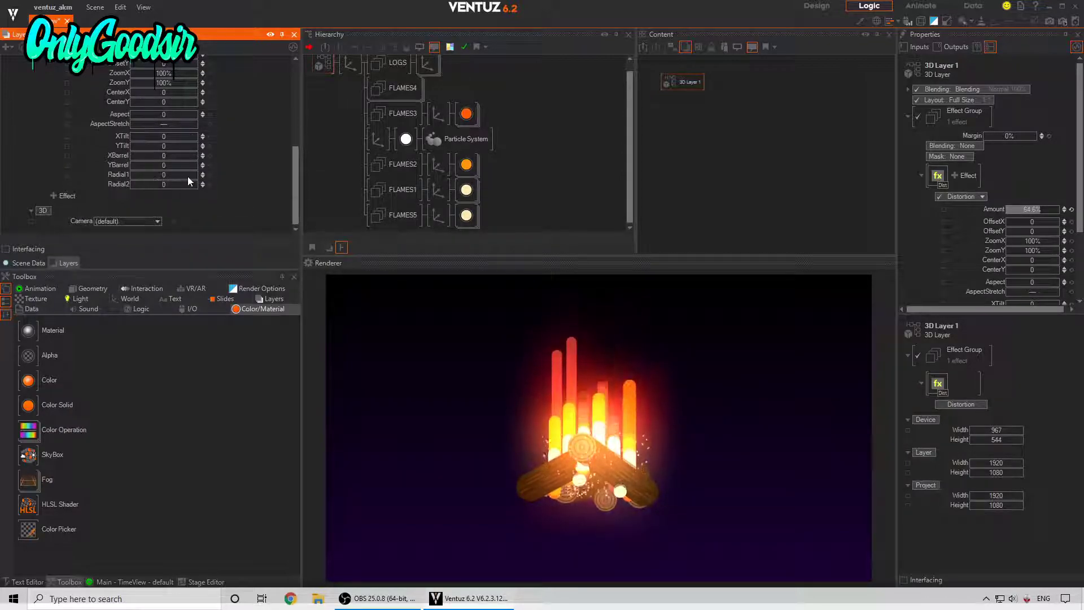
mouse_move(163, 175)
left_mouse_down()
mouse_move(130, 174)
mouse_move(231, 172)
mouse_move(154, 174)
left_mouse_up()
Set the campfire's parent Axis to Position Z 44.4 and overall ScalingFactor 1.6
left_click(350, 63)
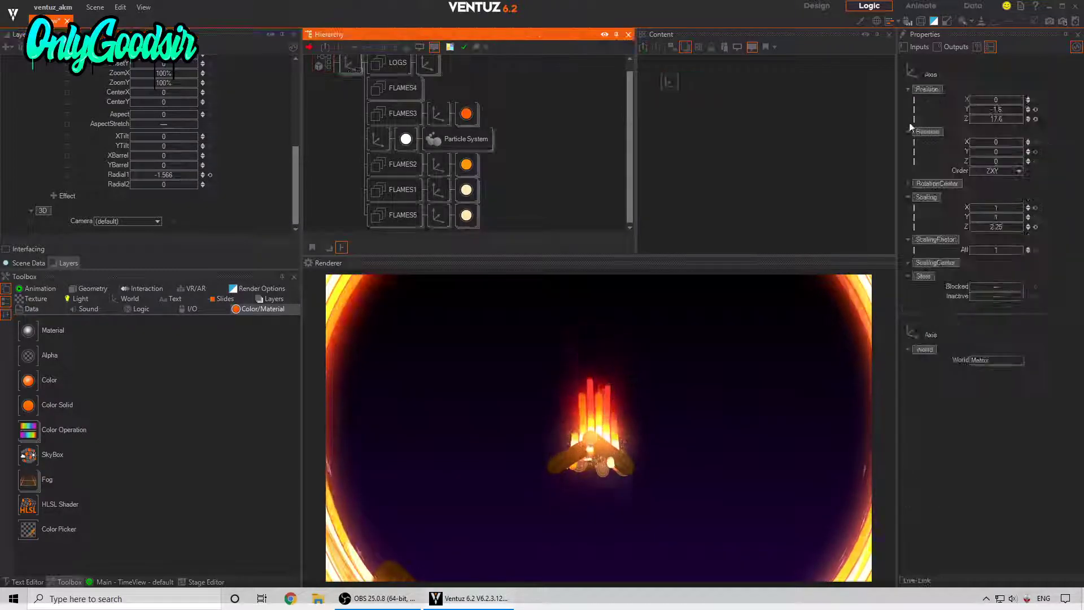
left_click_drag(1007, 118, 972, 117)
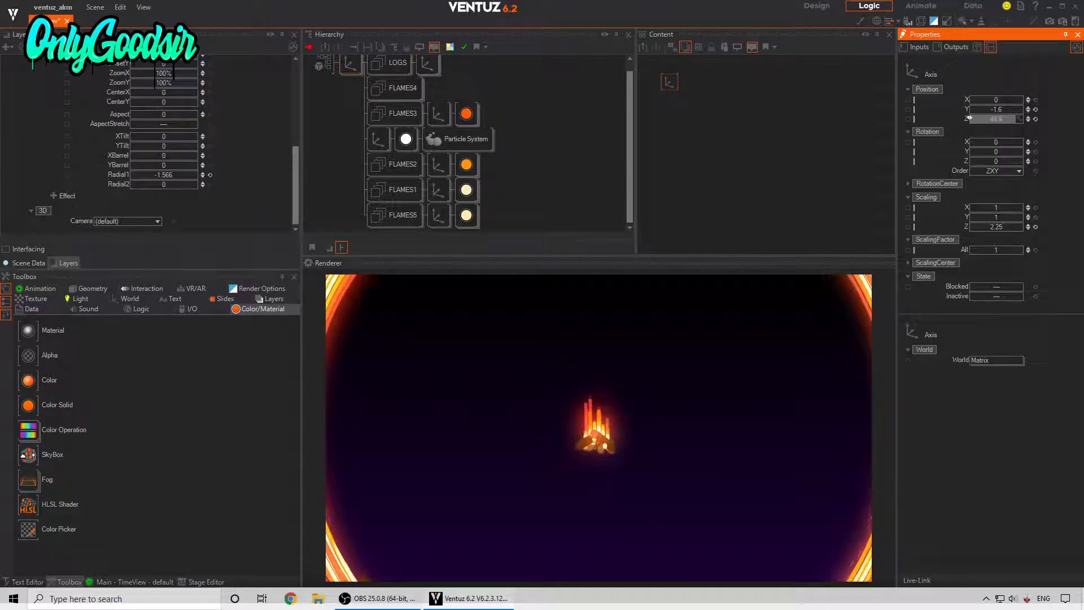
left_click_drag(1001, 250, 1004, 249)
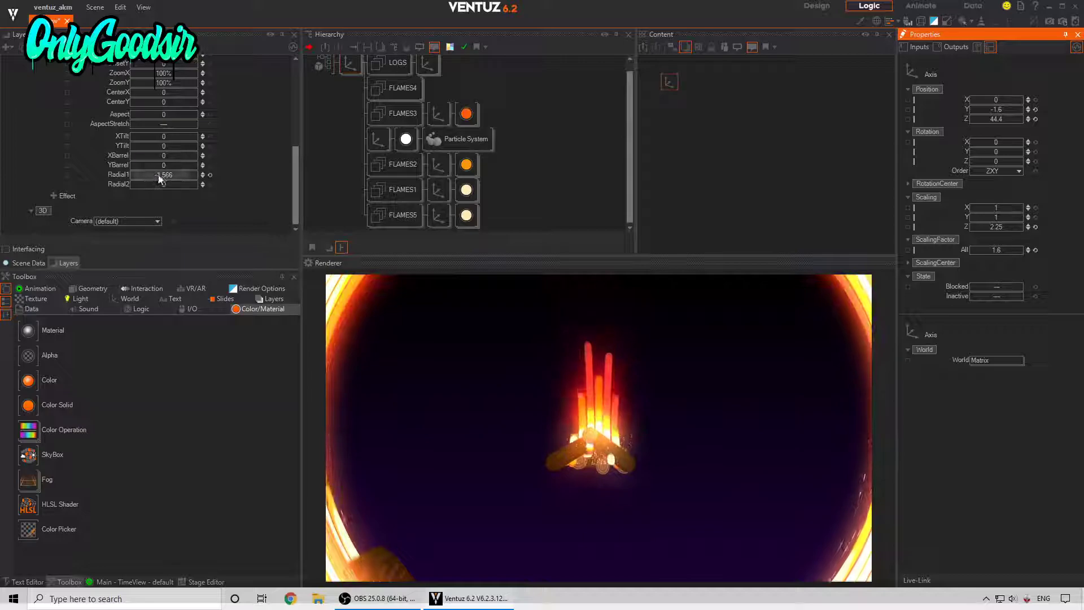
Reset the Distortion's Radial1 and set it to -0.308, and move the campfire's parent Axis to Position Y -2.2 and Z 34.1
left_click(209, 176)
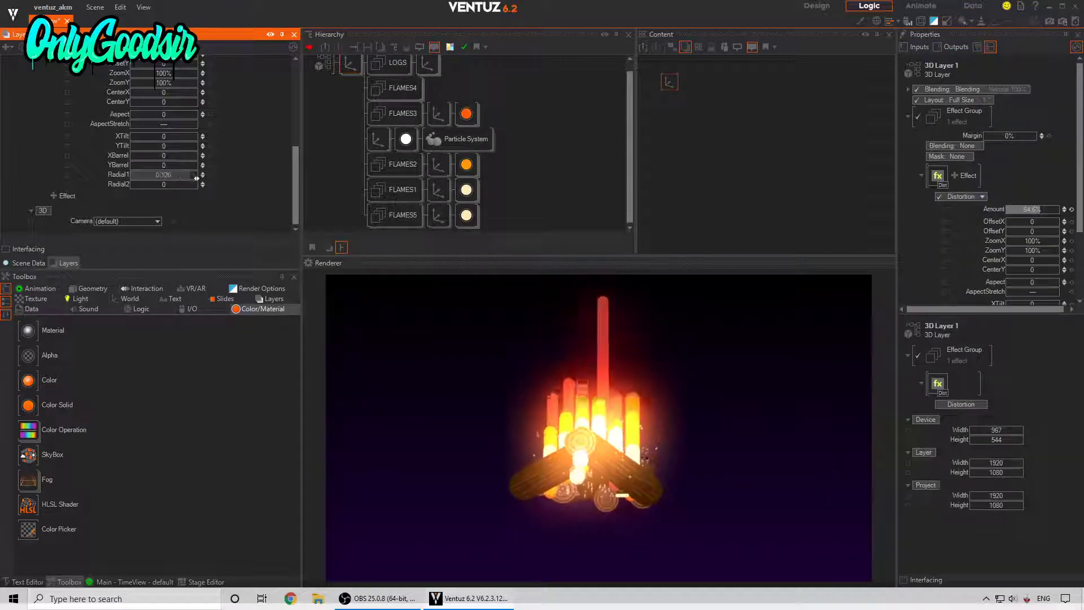
left_click_drag(130, 178, 187, 171)
left_click(342, 69)
mouse_move(1004, 119)
left_mouse_down()
mouse_move(970, 118)
mouse_move(996, 115)
mouse_move(1000, 101)
left_mouse_up()
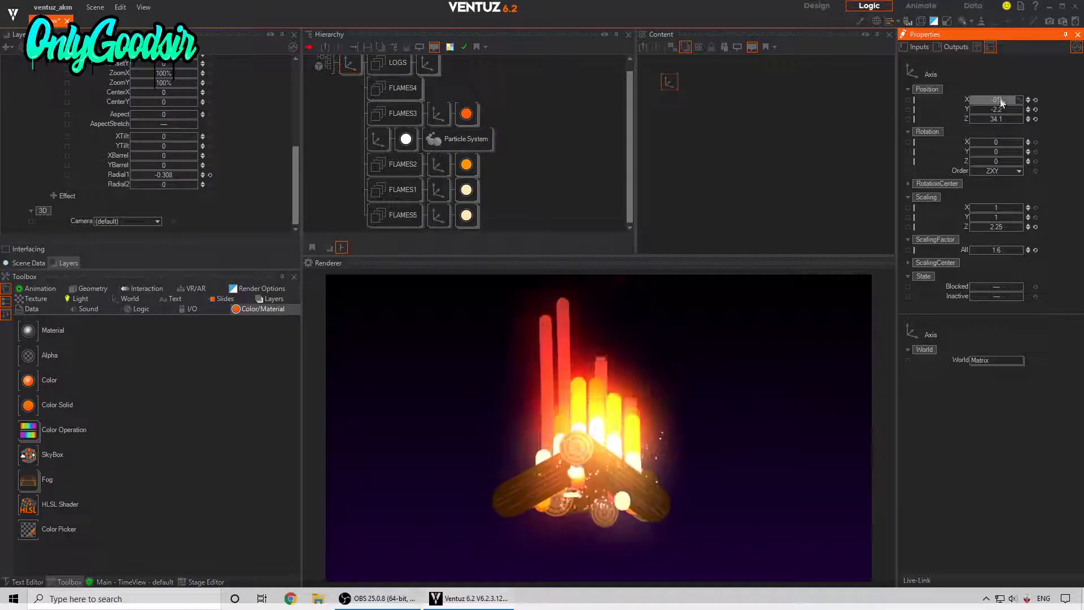